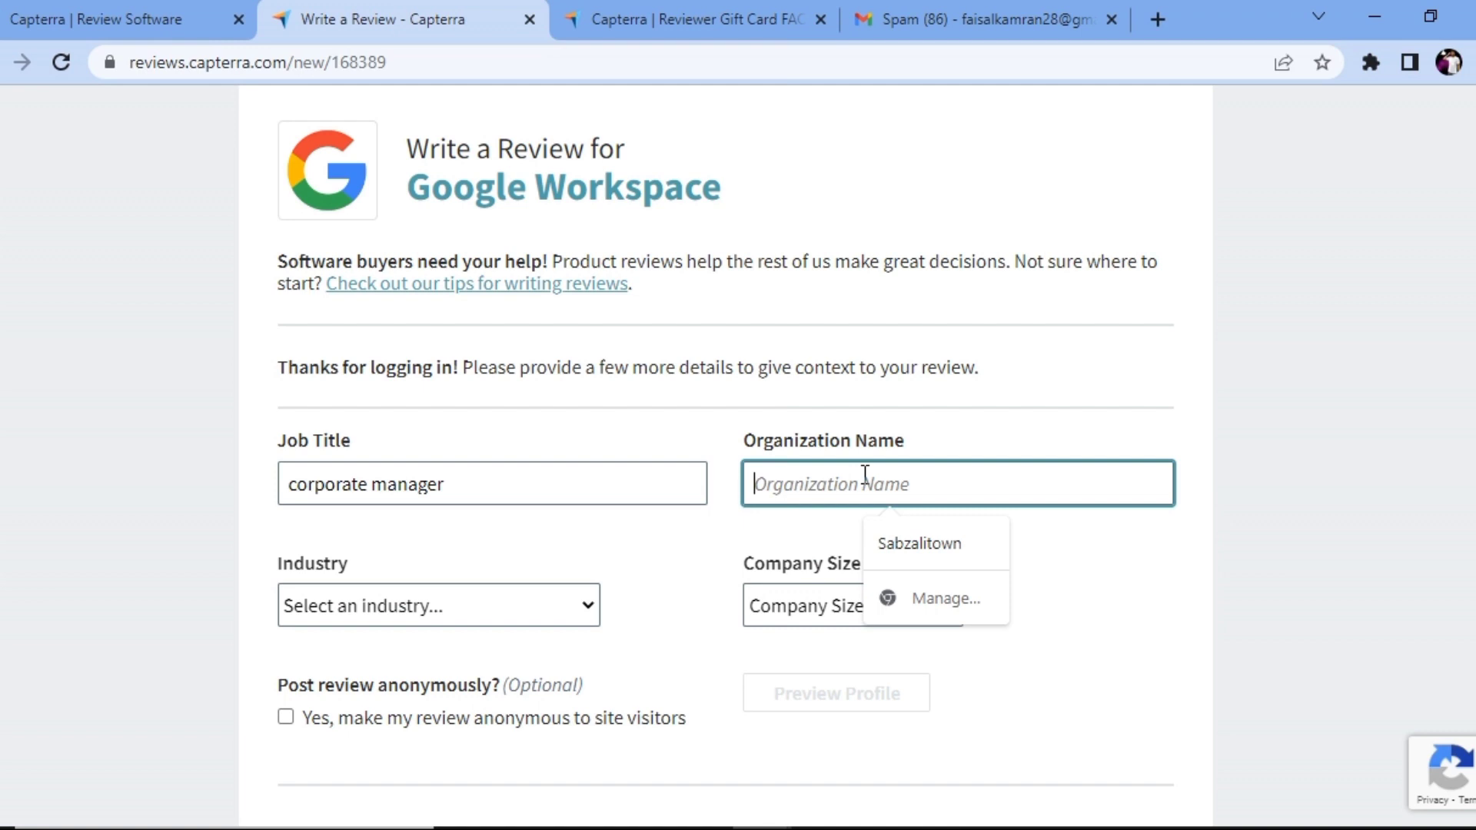
# Enter cisco as the organization name and choose Computer & Network Security as the industry
pyautogui.write('cisco')
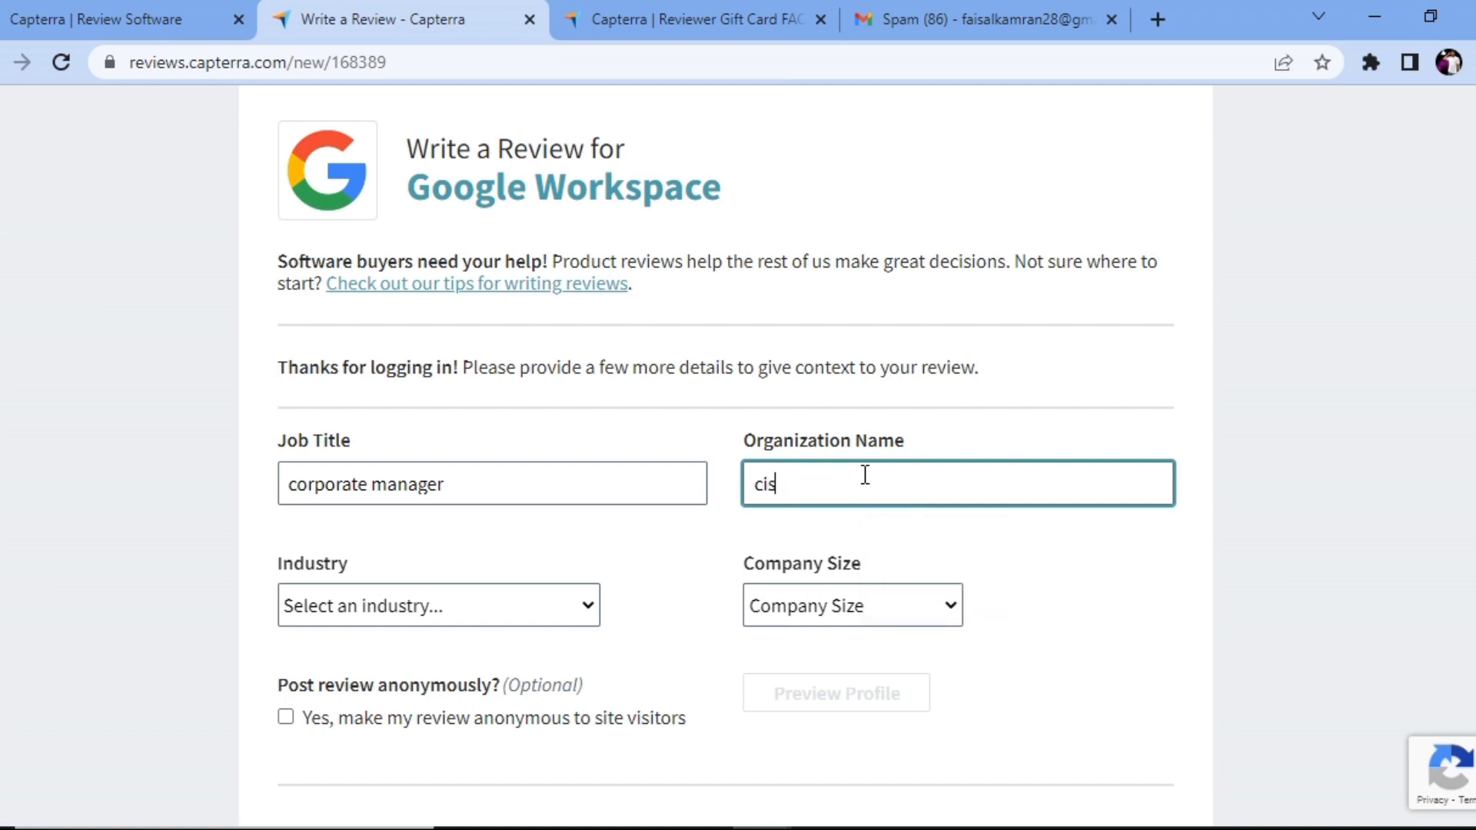
pyautogui.click(543, 598)
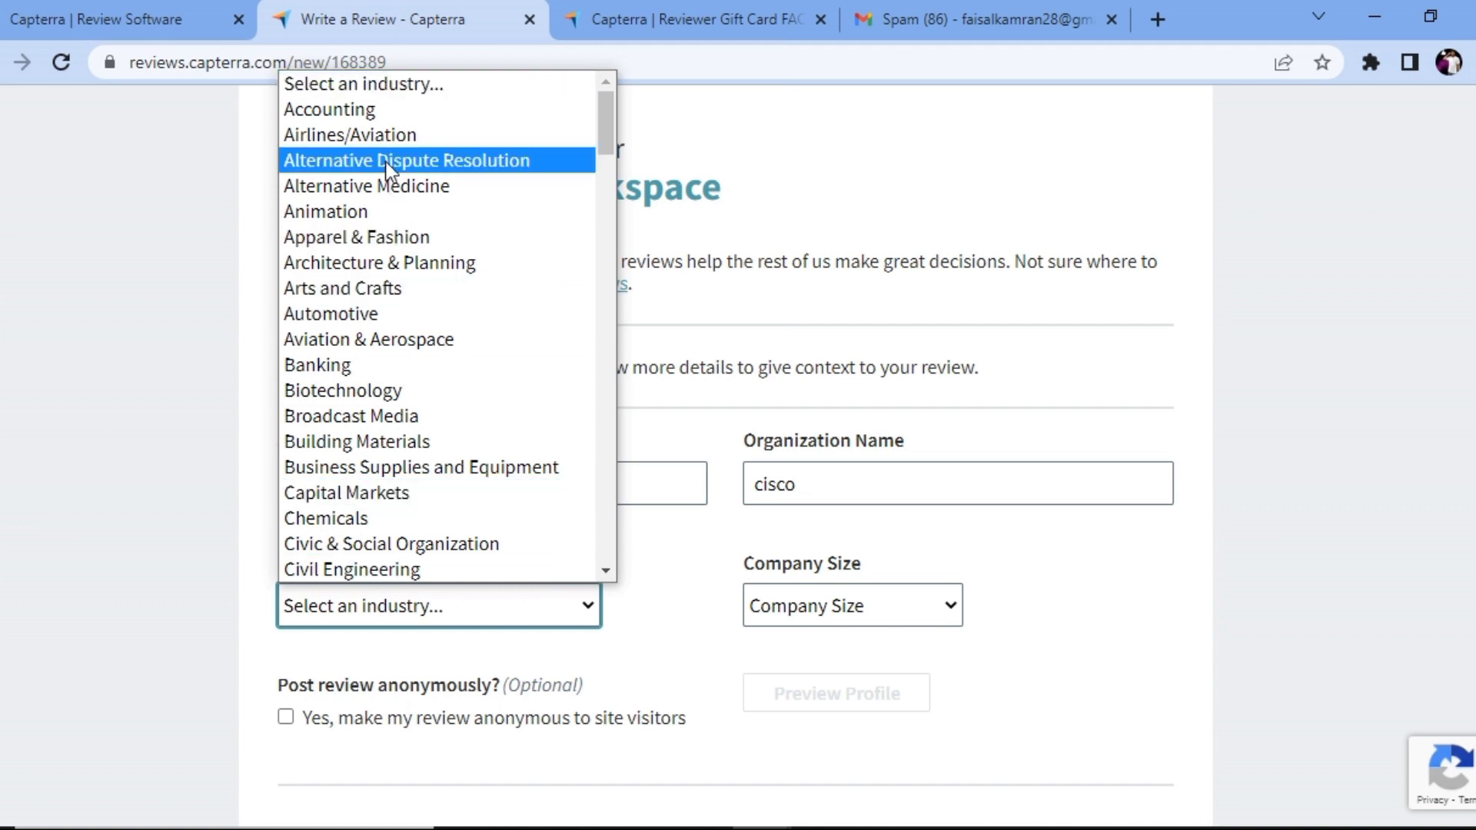
pyautogui.press('c')
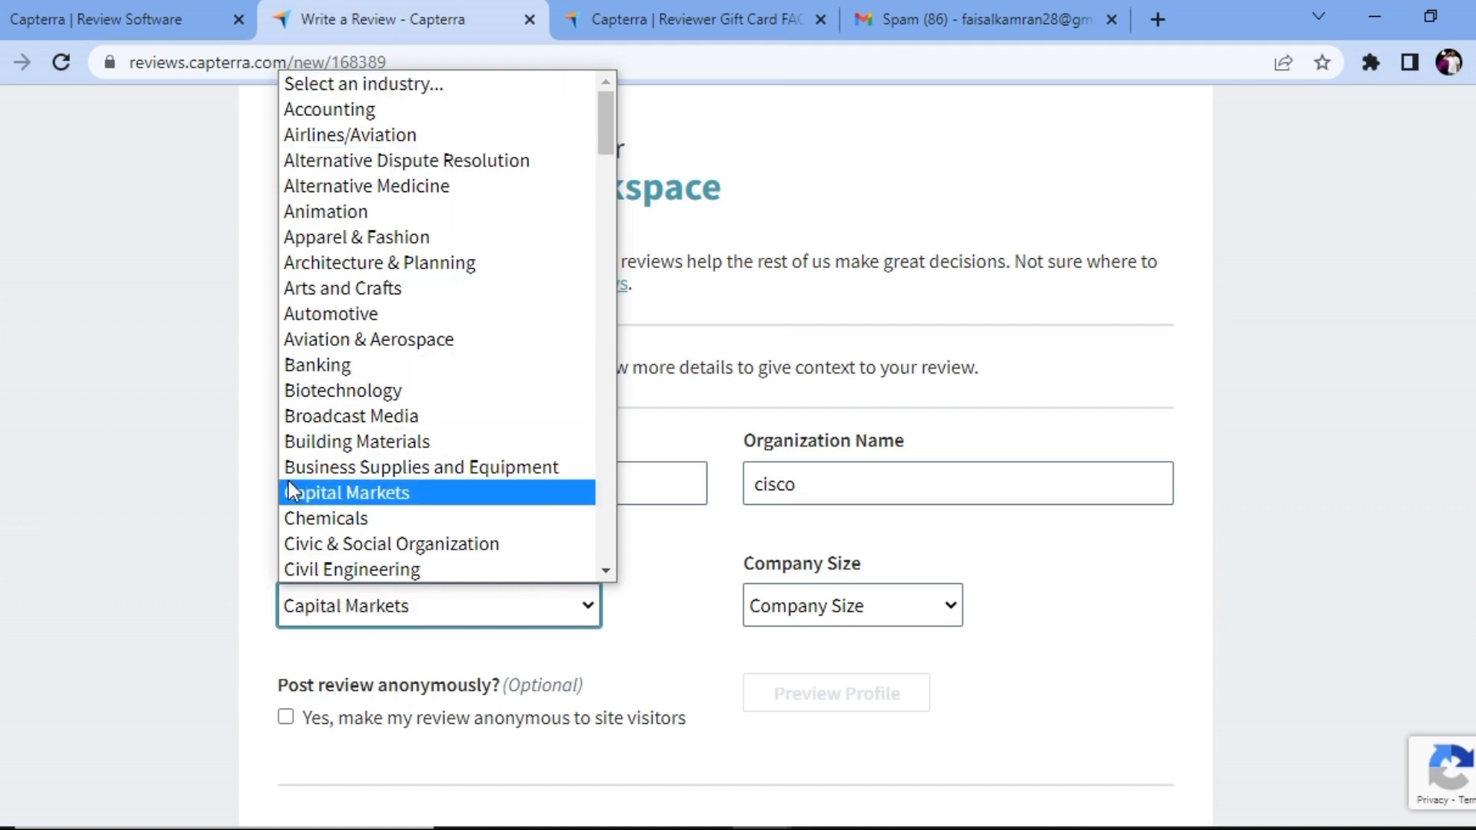
pyautogui.press('c')
pyautogui.press('c')
pyautogui.press('c')
pyautogui.press('c')
pyautogui.press('c')
pyautogui.press('c')
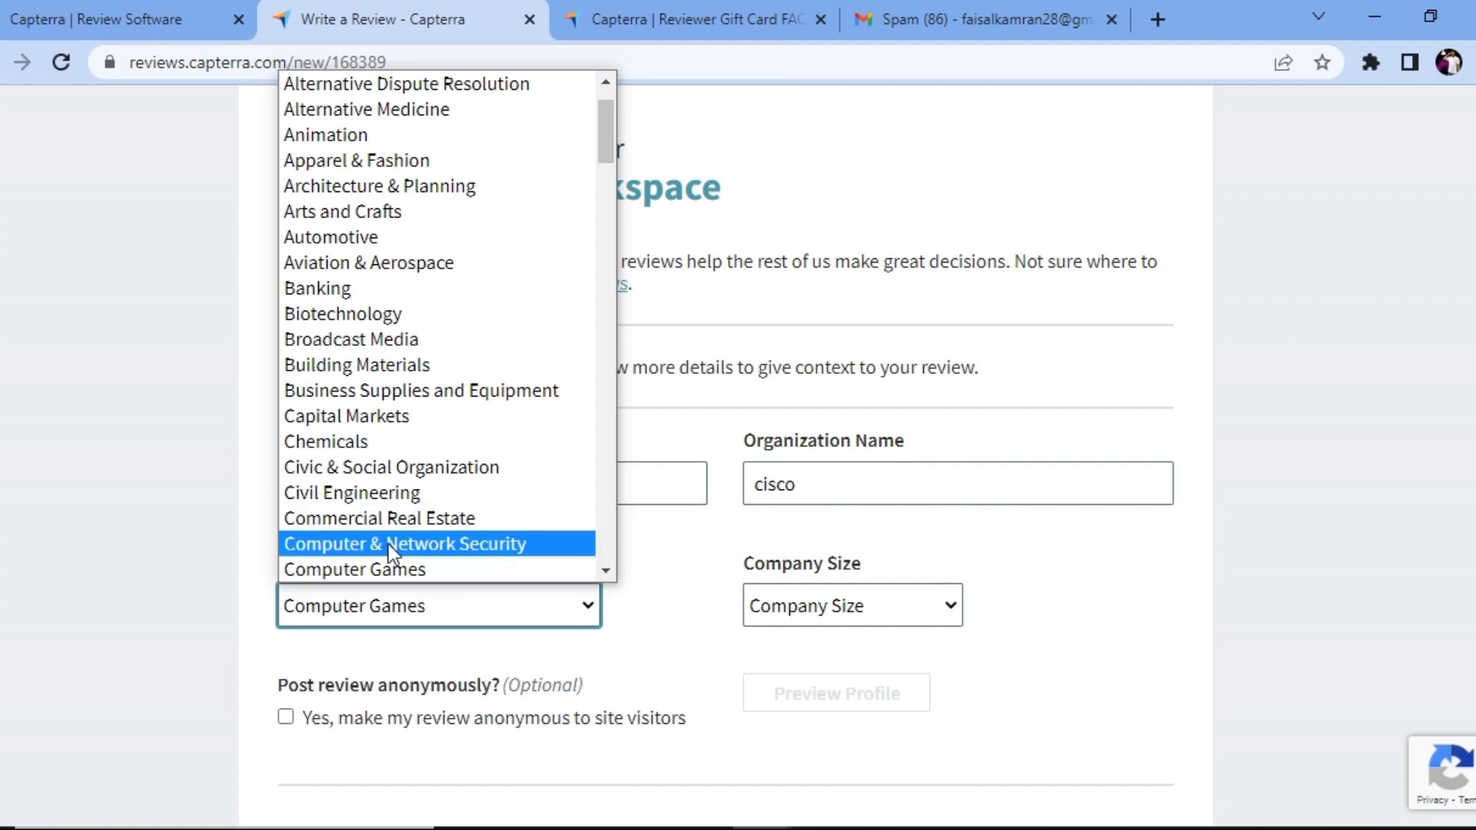
pyautogui.click(389, 544)
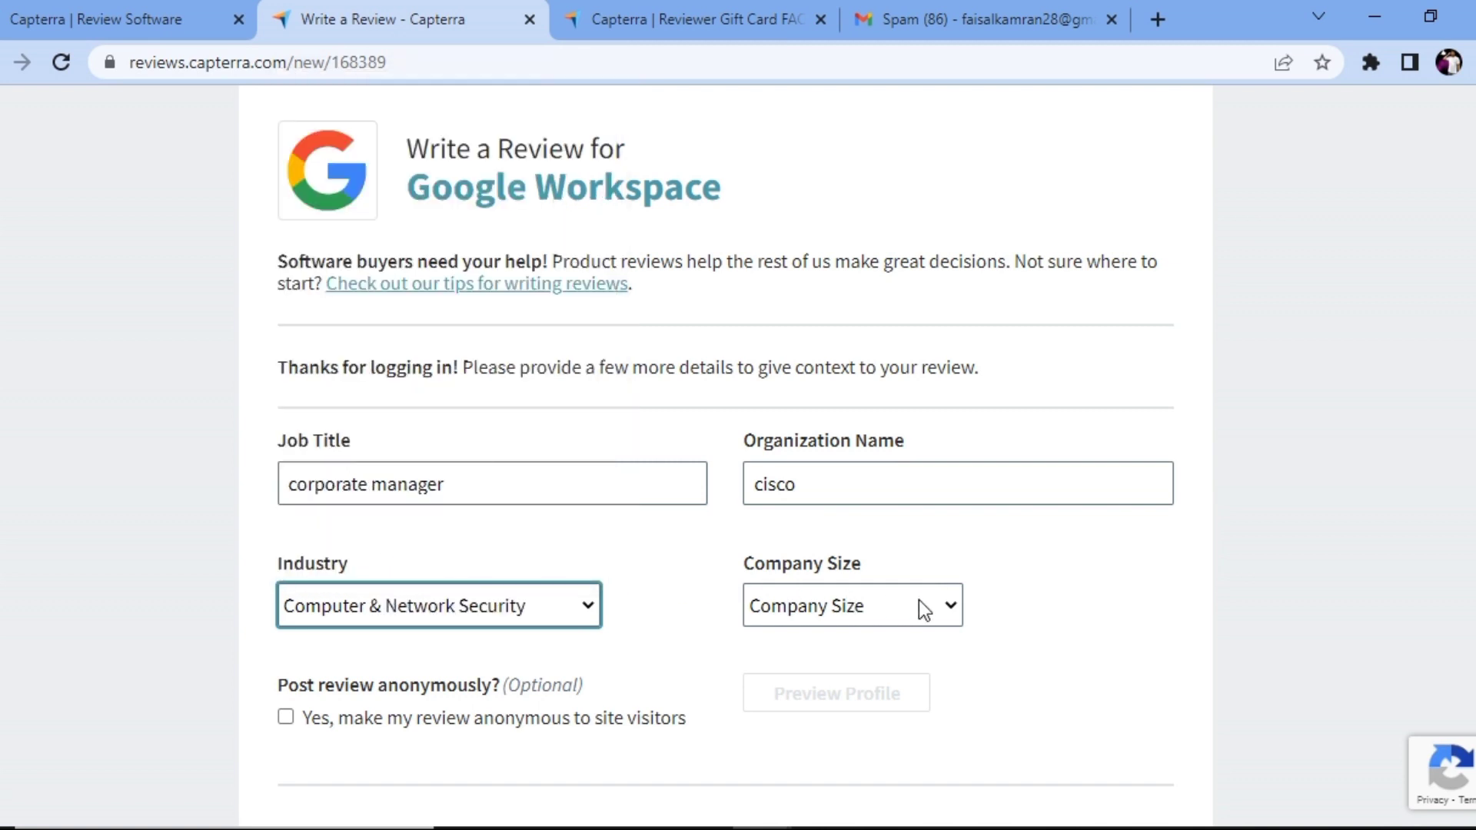
# Set the company size to 10,001+ employees and make the review anonymous to site visitors
pyautogui.click(950, 604)
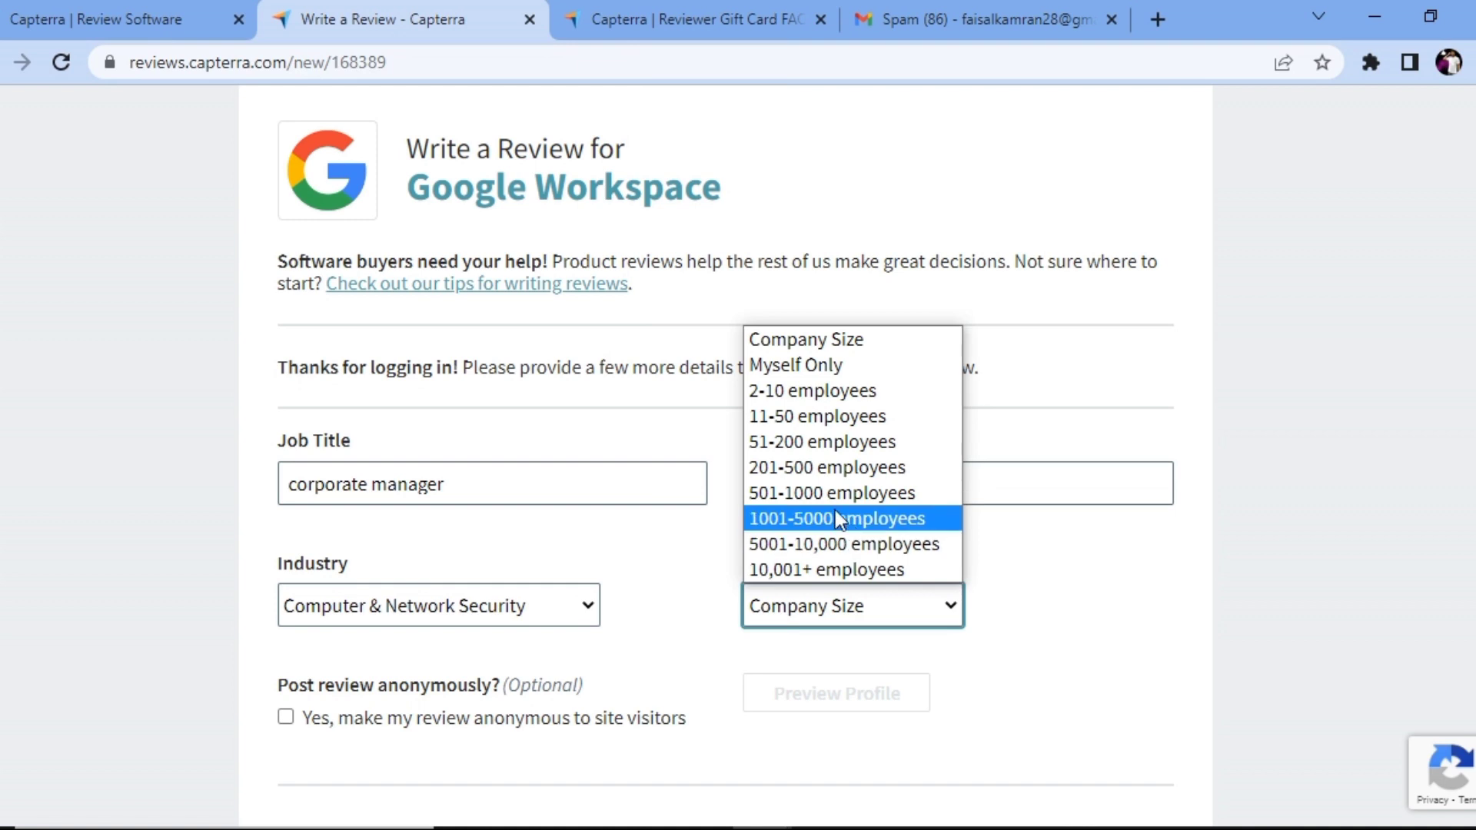
pyautogui.click(836, 569)
pyautogui.scroll(-1, 653, 607)
pyautogui.scroll(-3, 652, 607)
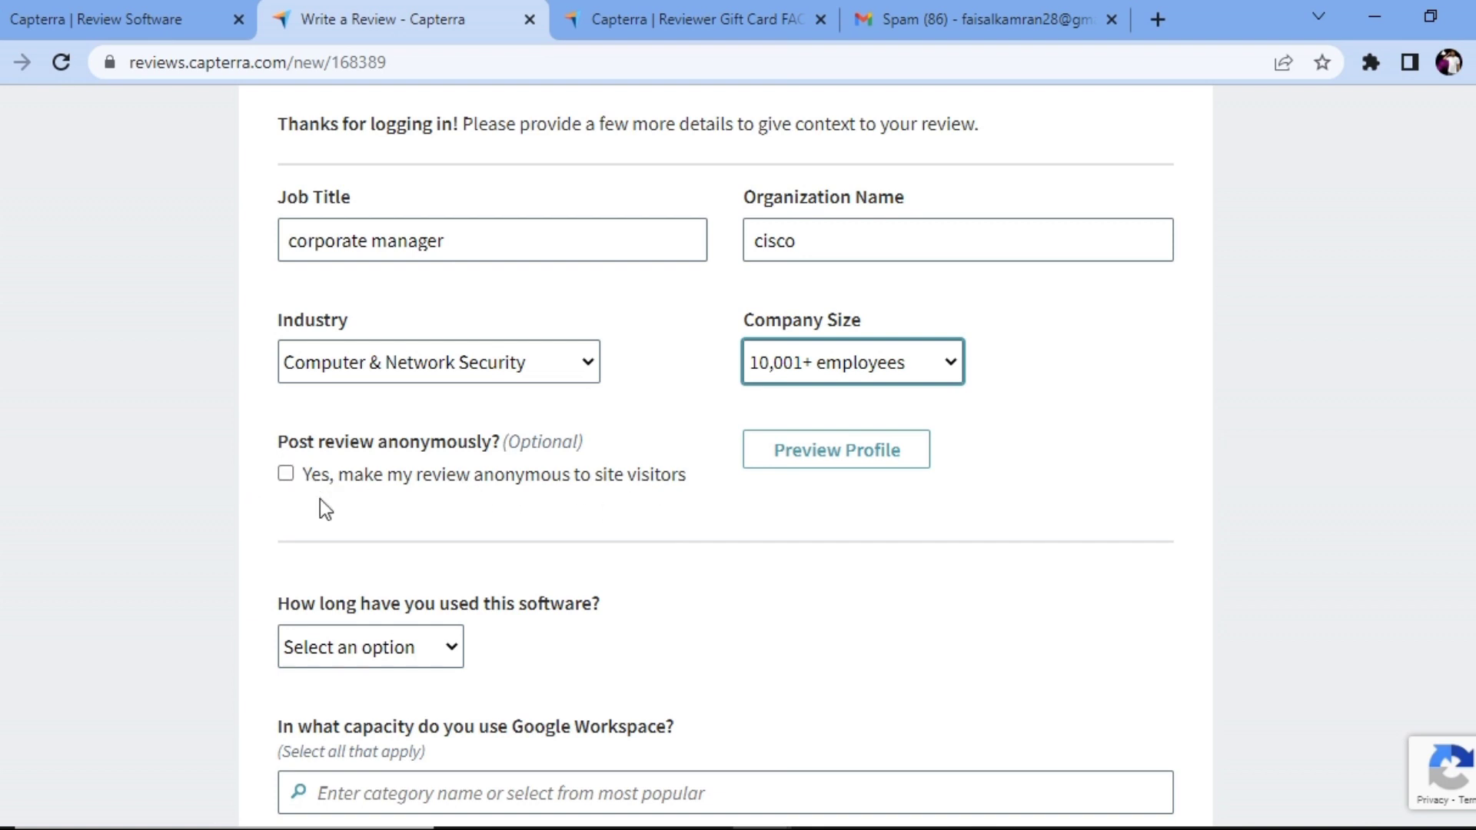
pyautogui.scroll(-4, 320, 500)
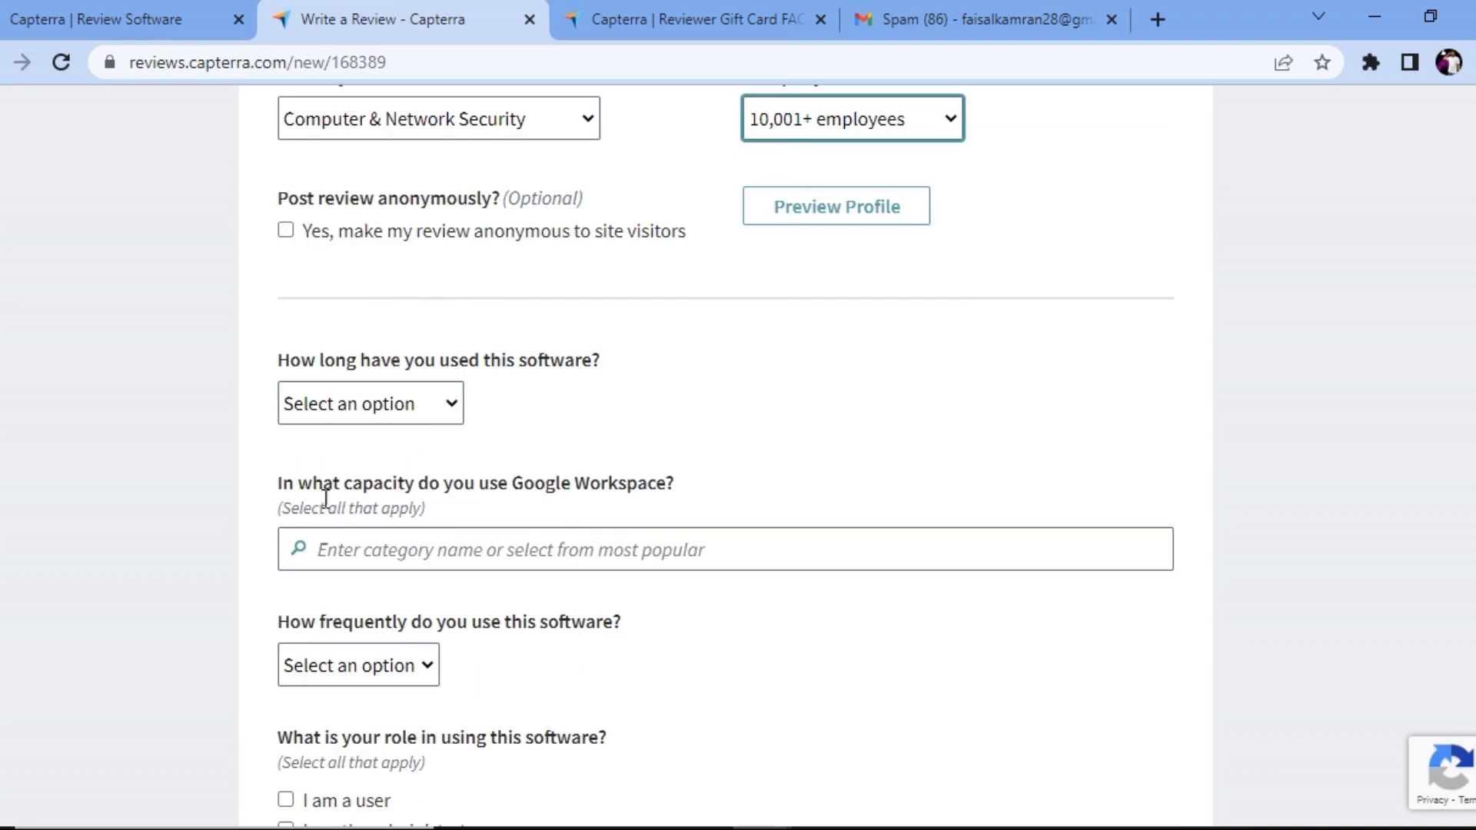
pyautogui.click(293, 243)
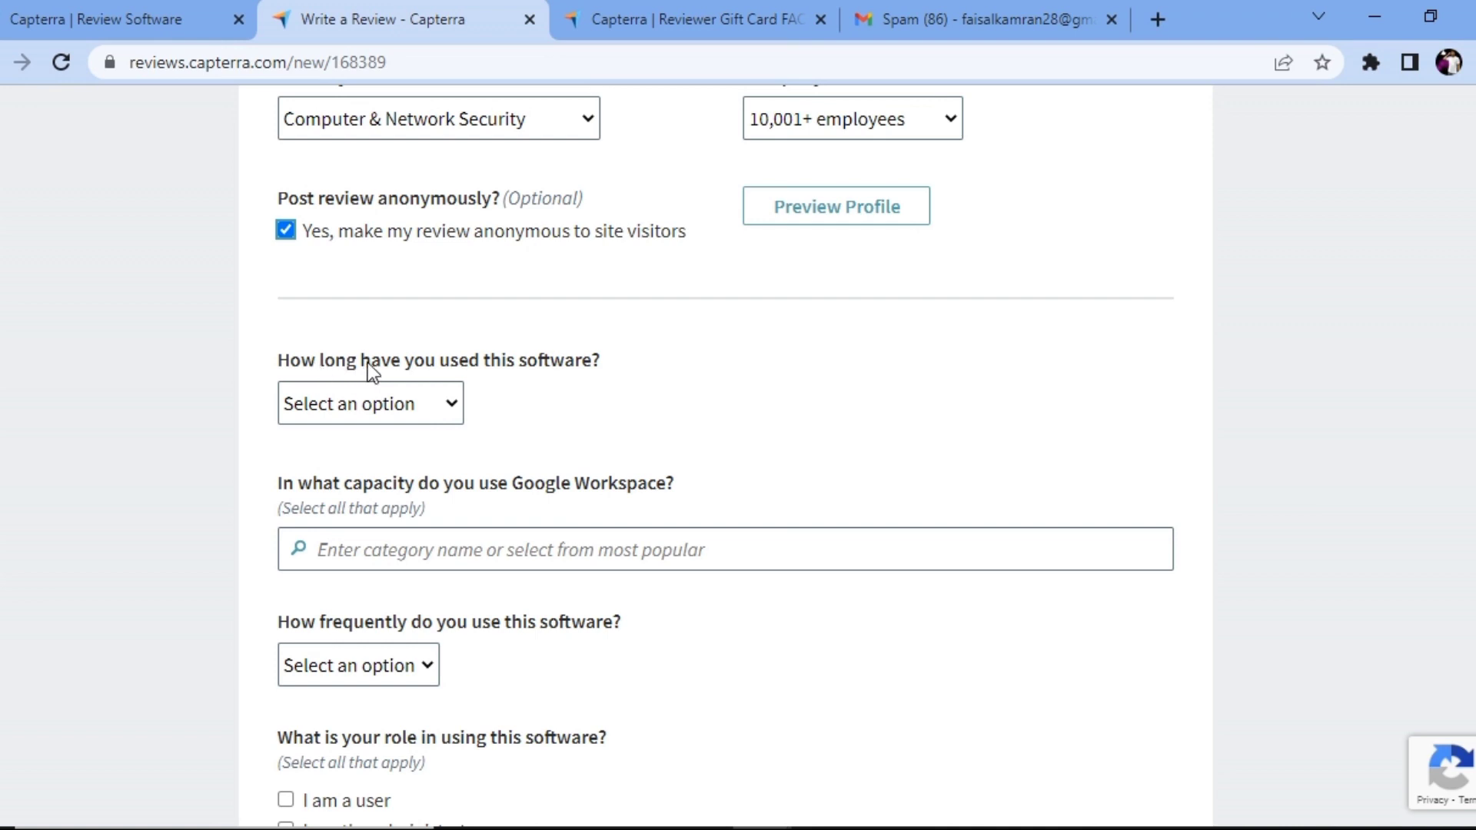
# Set the length of software use to 1-2 years and add Cloud Storage as the capacity in which Google Workspace is used
pyautogui.click(451, 403)
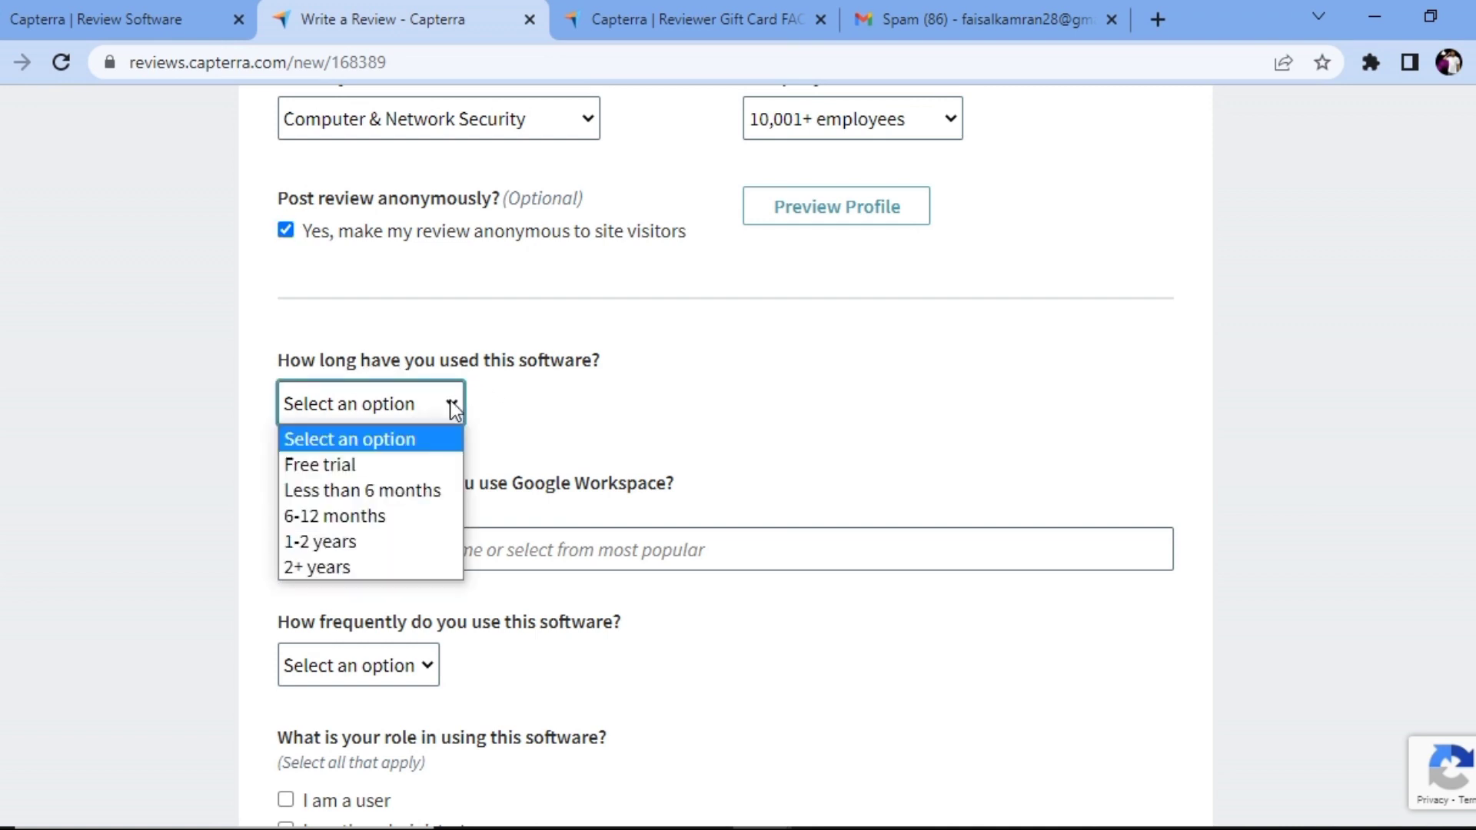
pyautogui.click(327, 538)
pyautogui.scroll(-3, 372, 375)
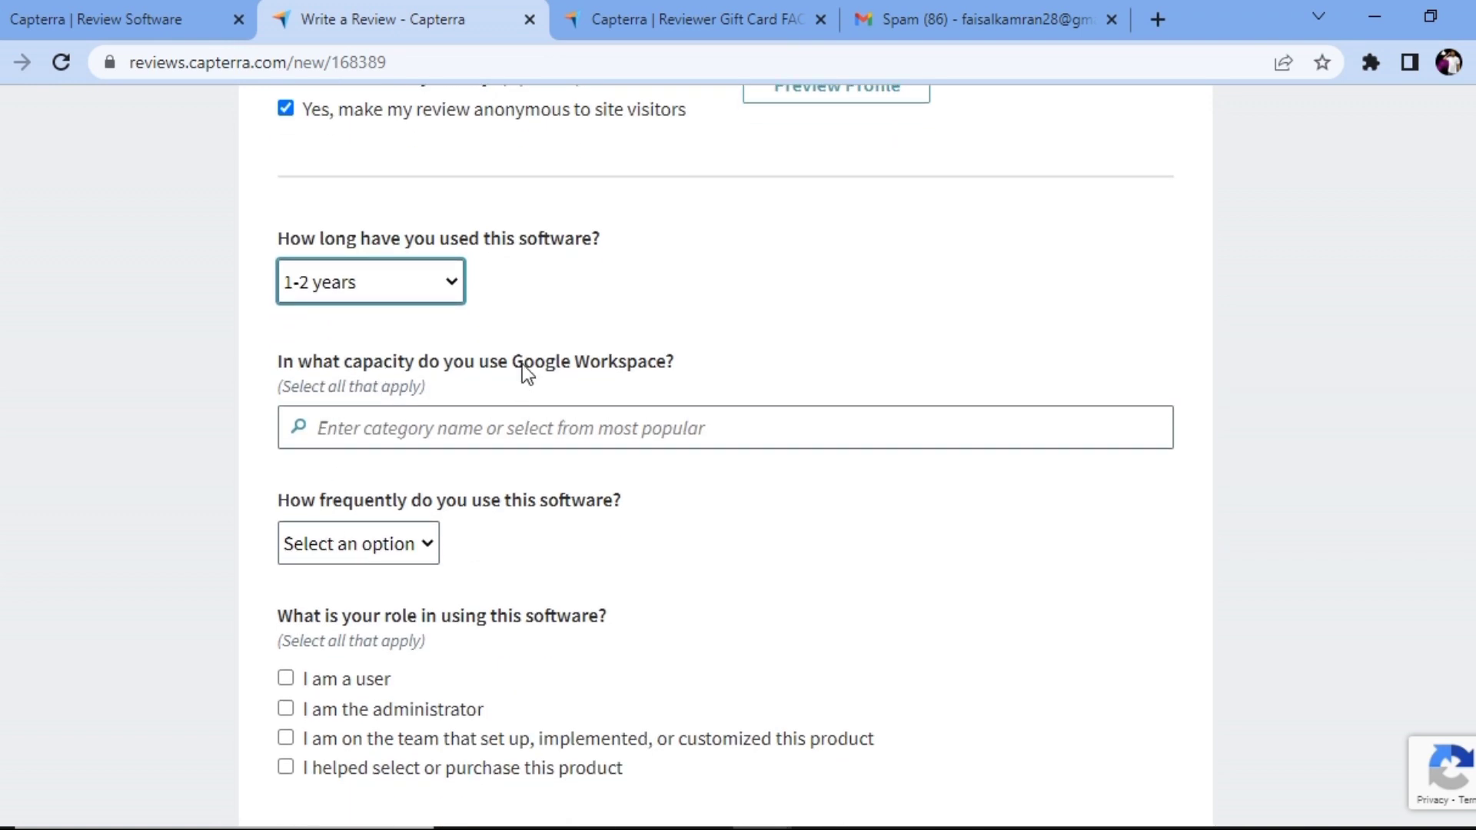
pyautogui.click(413, 431)
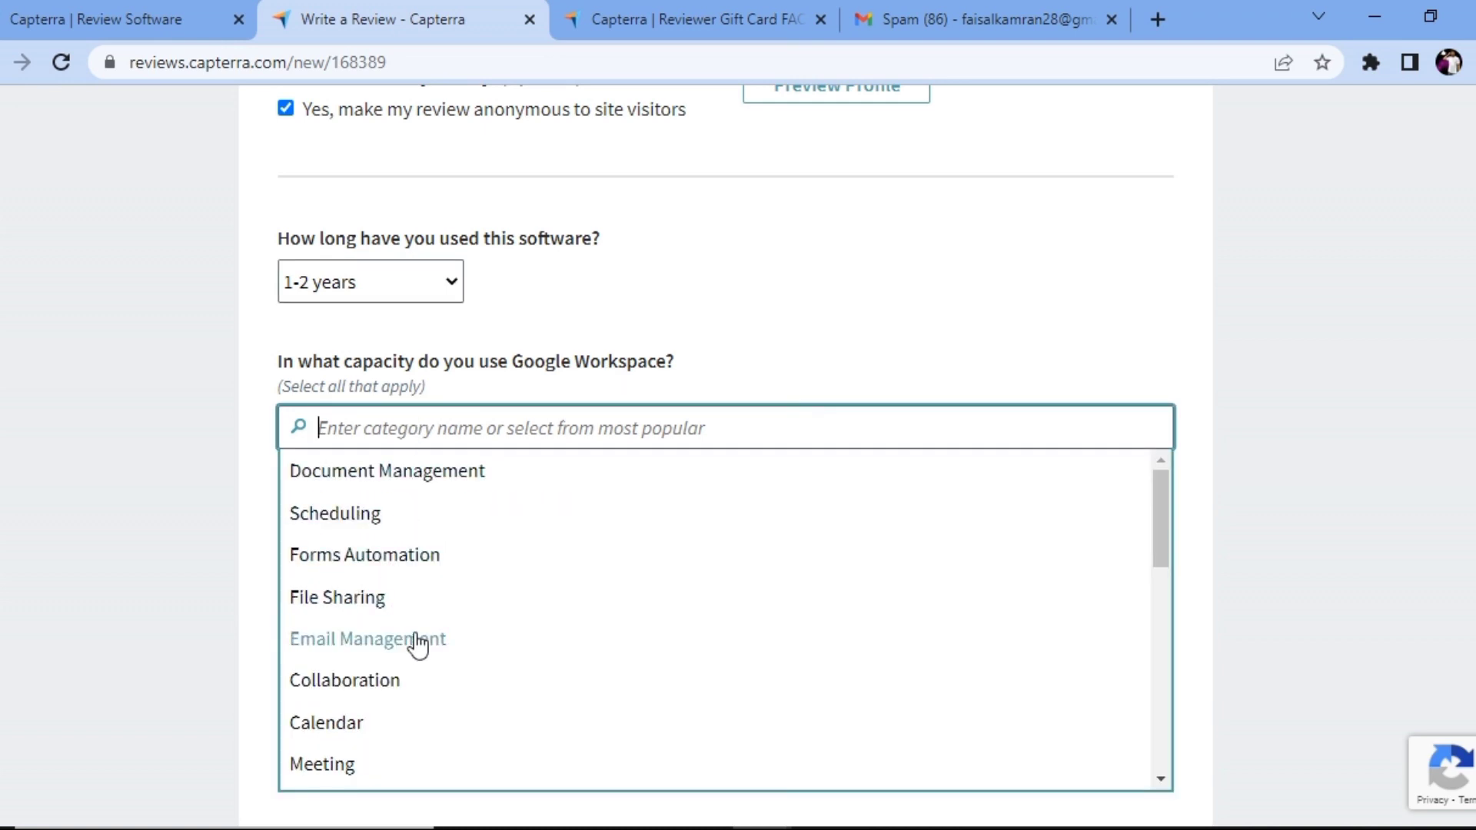
pyautogui.scroll(-2, 353, 649)
pyautogui.scroll(-2, 355, 632)
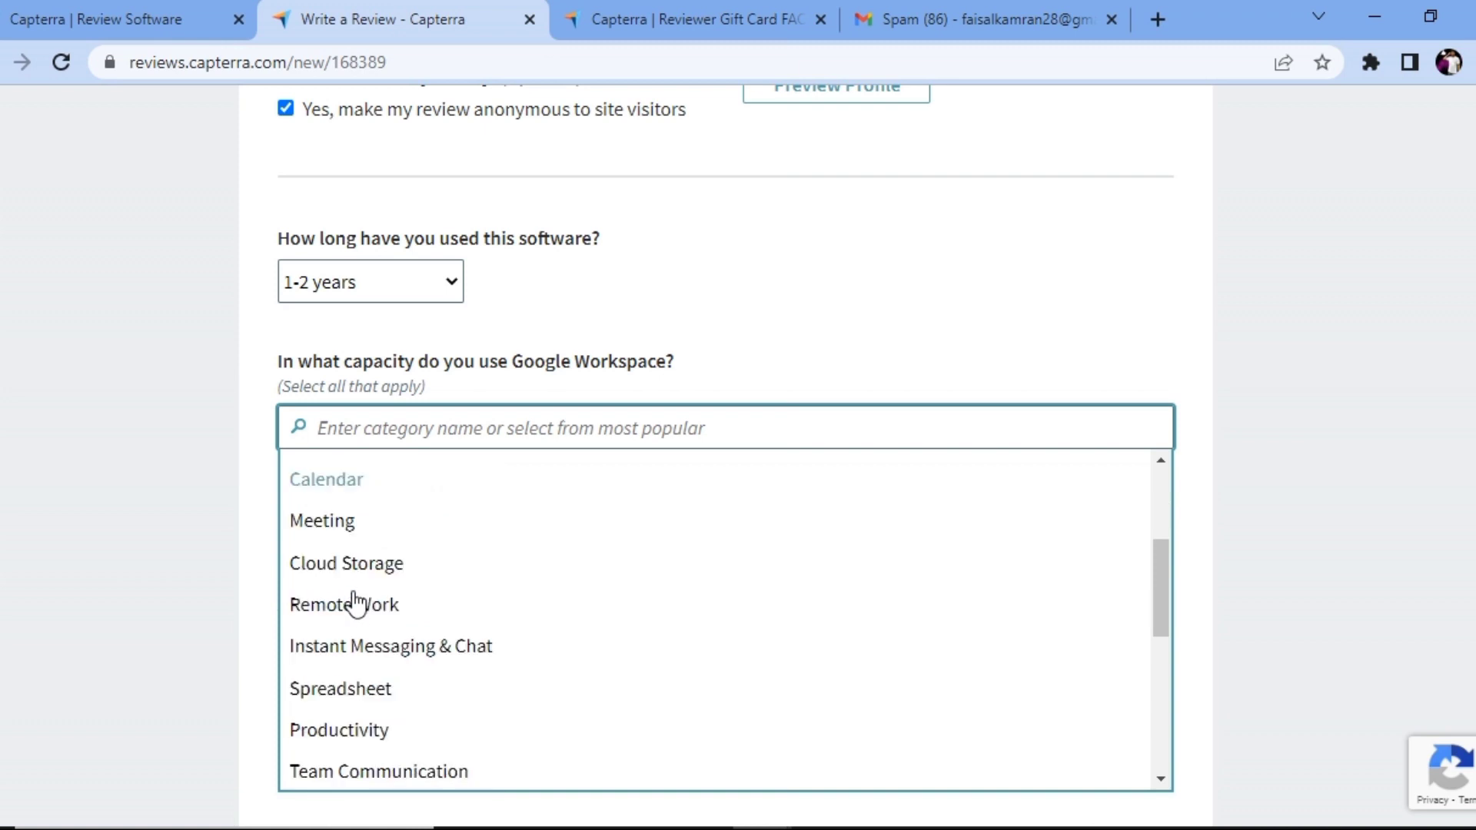
pyautogui.scroll(-2, 366, 648)
pyautogui.scroll(-2, 364, 651)
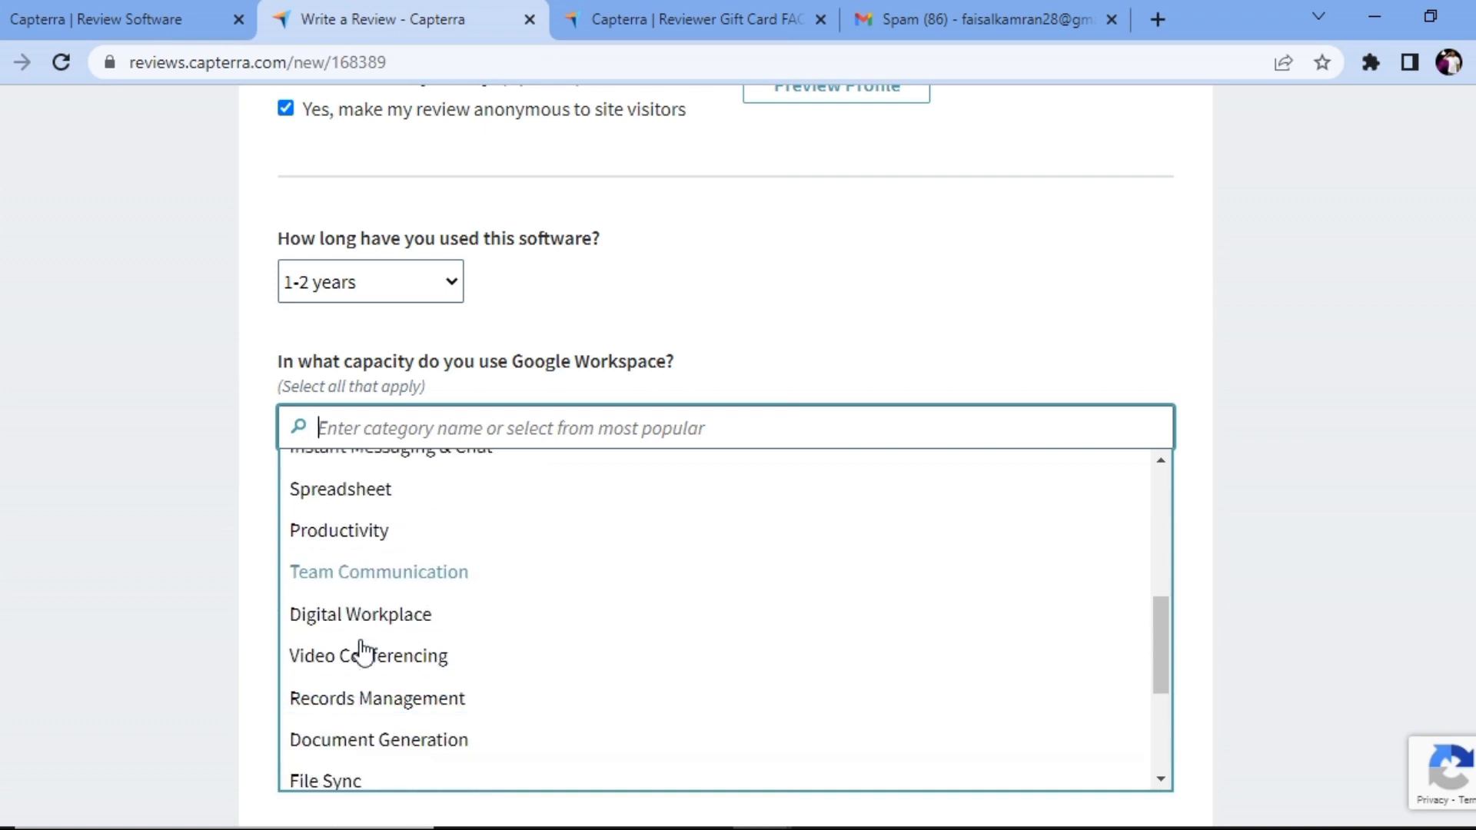
pyautogui.scroll(4, 364, 651)
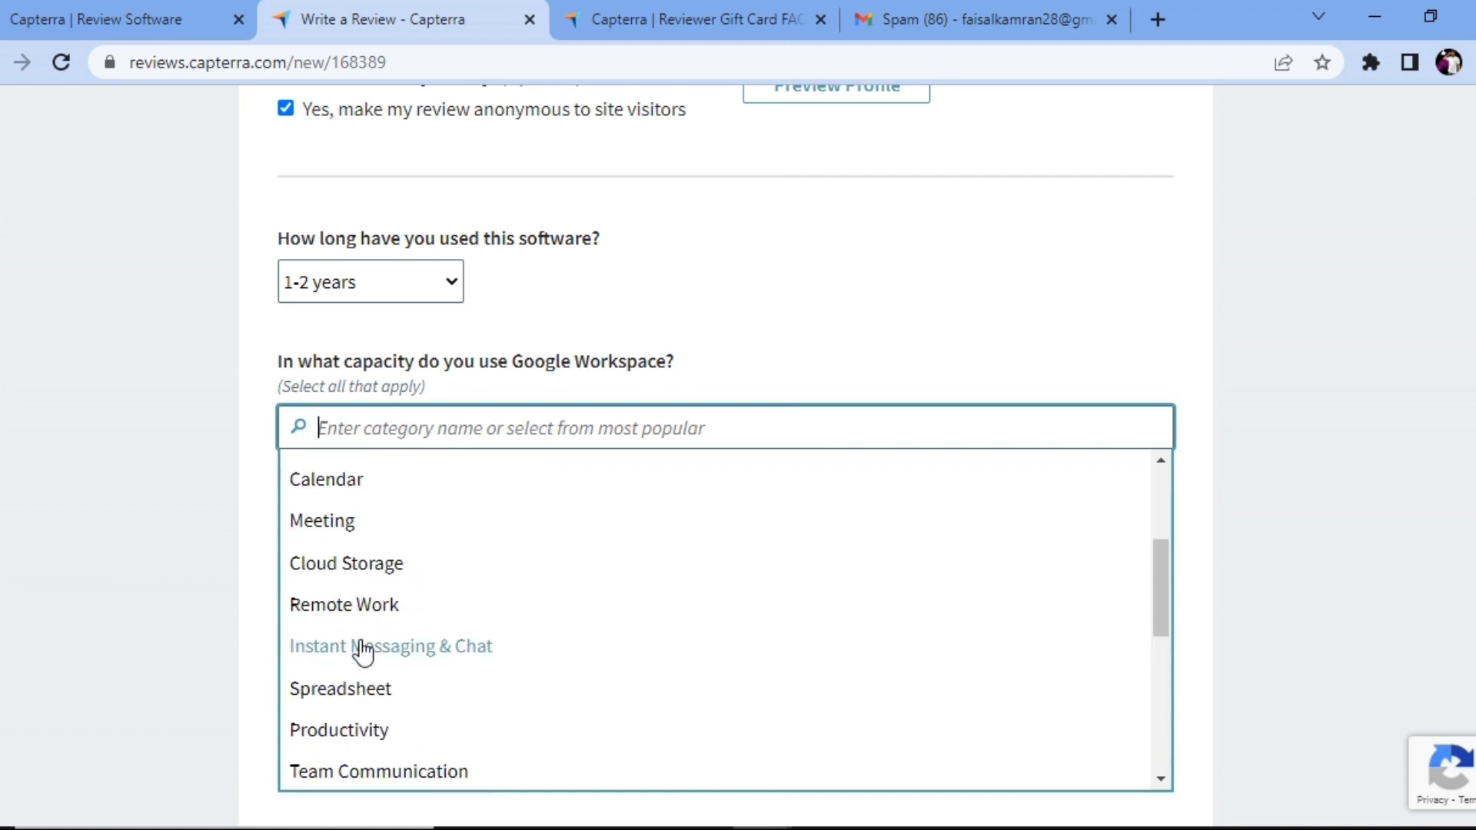
pyautogui.click(352, 576)
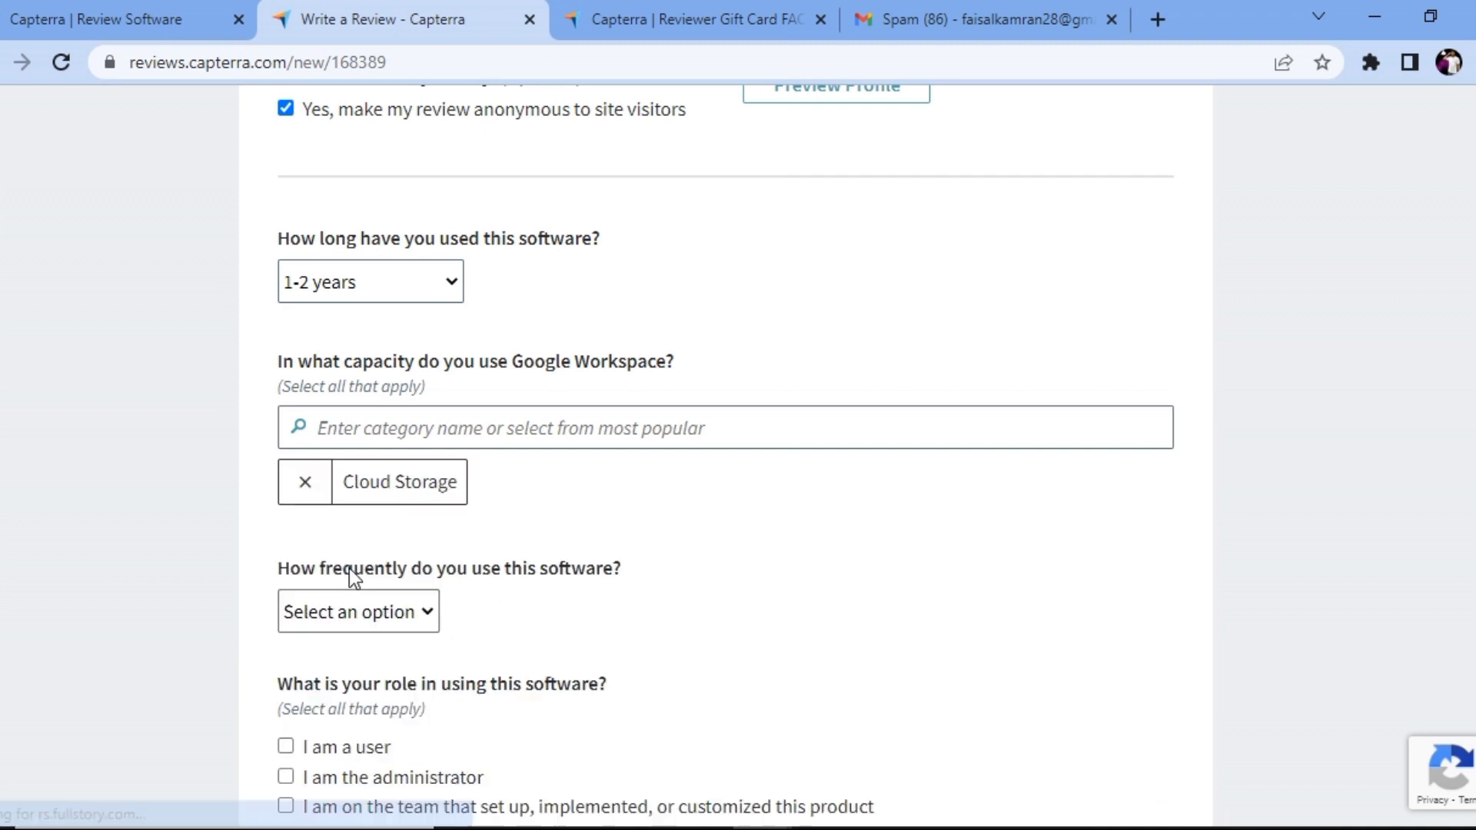
# Set the usage frequency to Daily and select the role on the team that set up, implemented, or customized the product
pyautogui.scroll(-2, 349, 570)
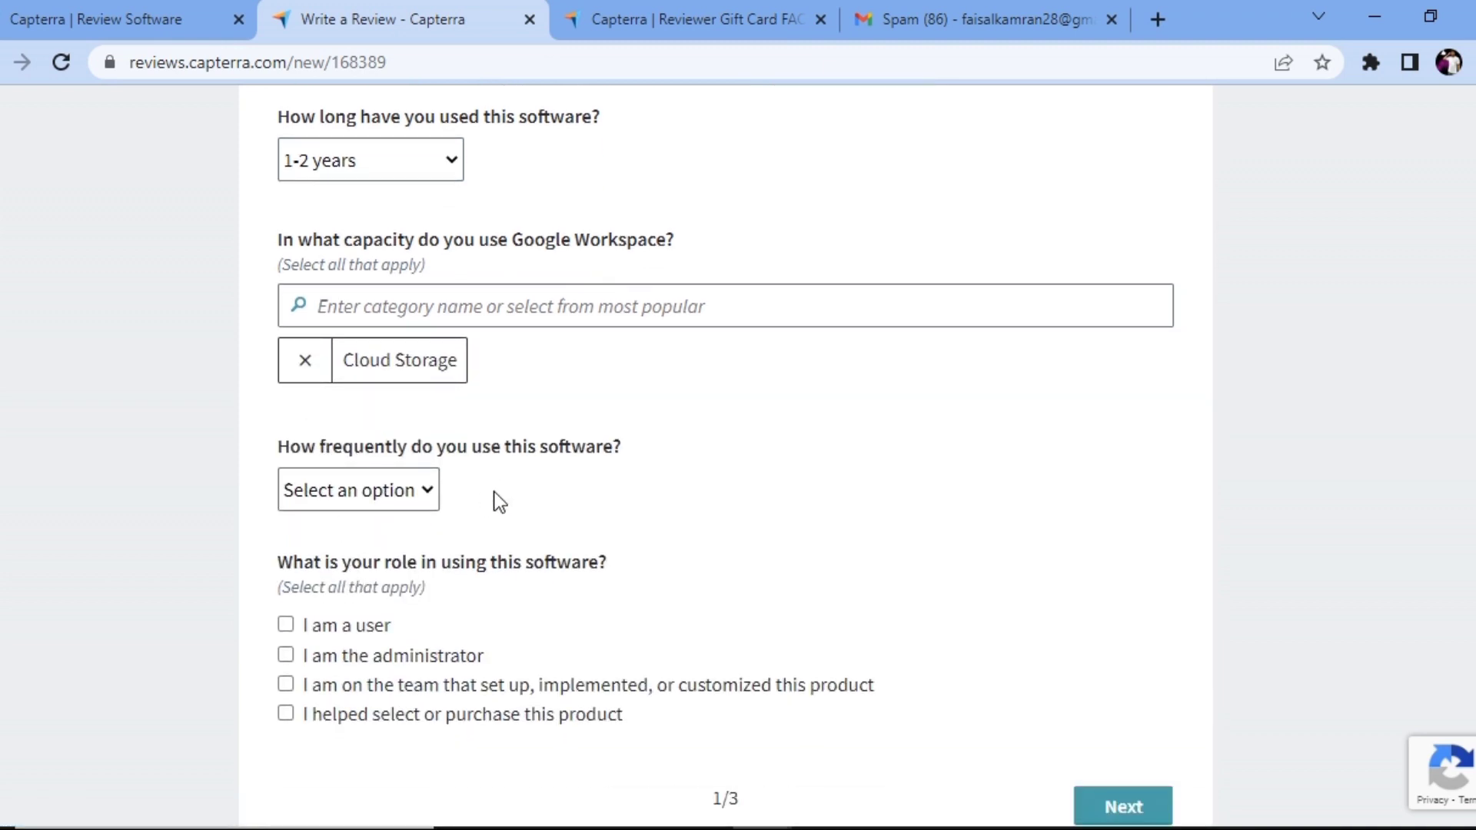
pyautogui.click(426, 492)
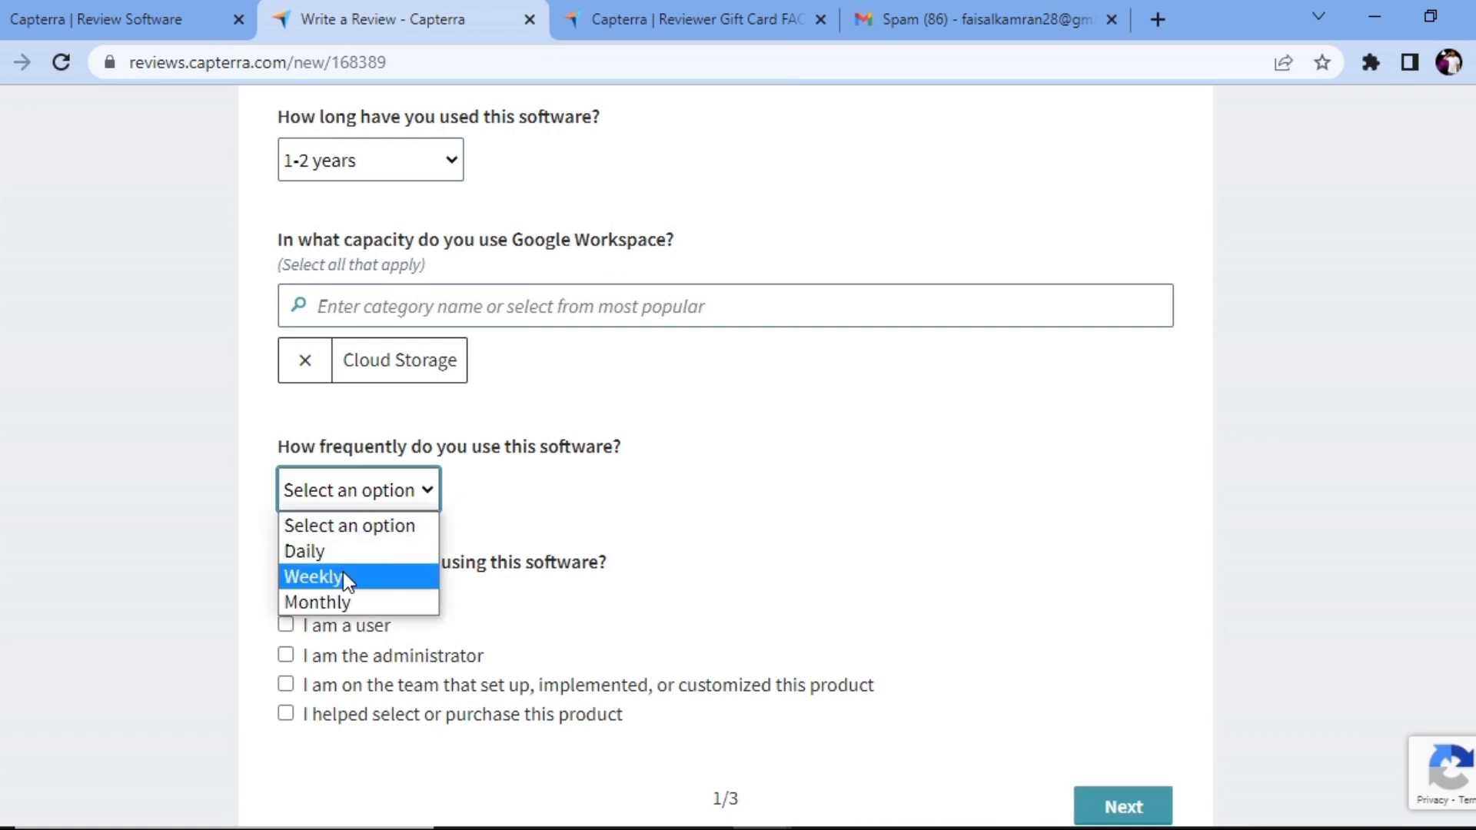
pyautogui.click(342, 550)
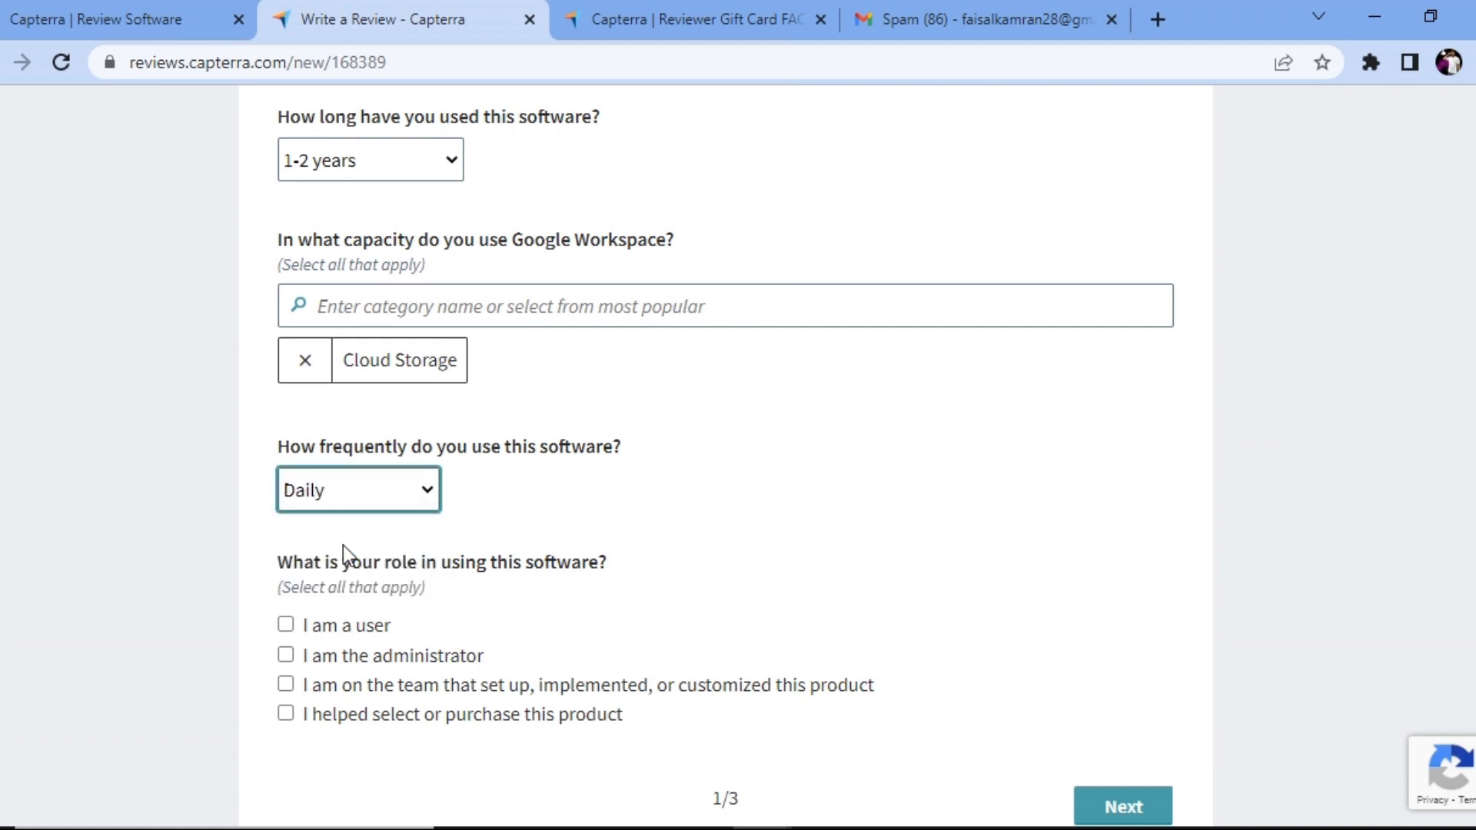
pyautogui.scroll(-3, 354, 550)
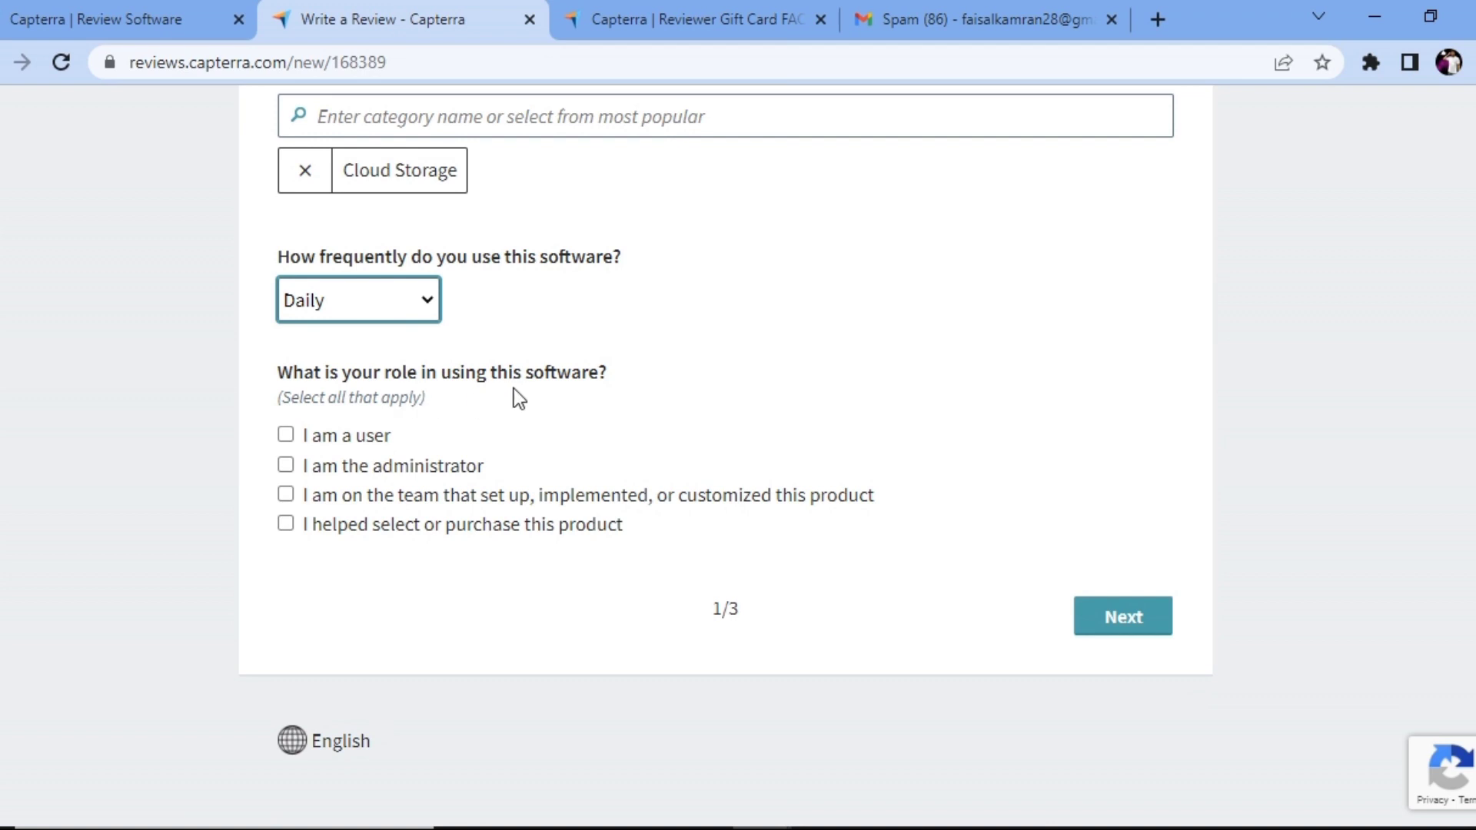
pyautogui.click(286, 495)
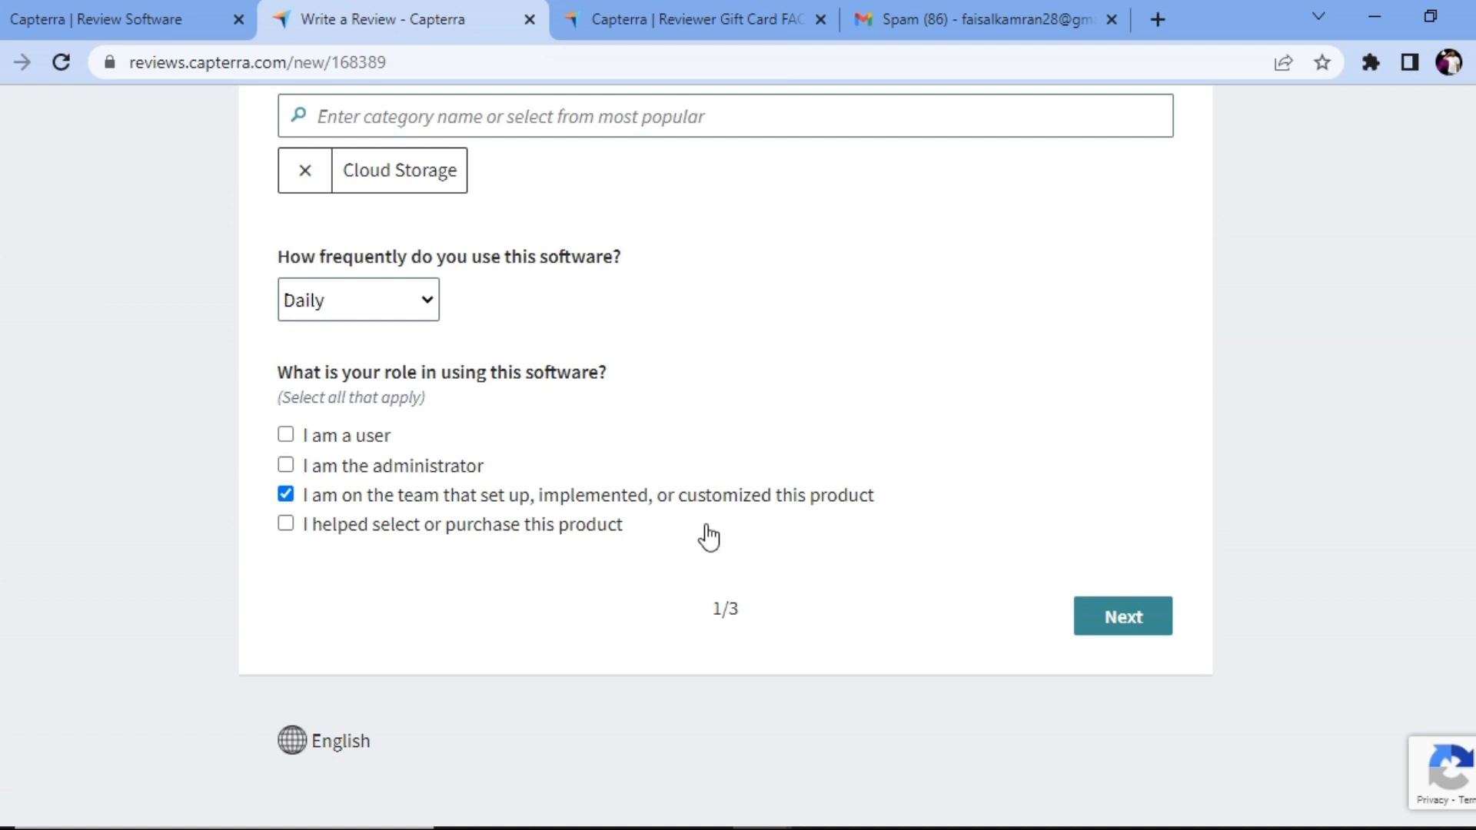
# Rate the Backup and Recovery feature five stars and describe its impact as "to maximum extent"
pyautogui.scroll(15, 584, 446)
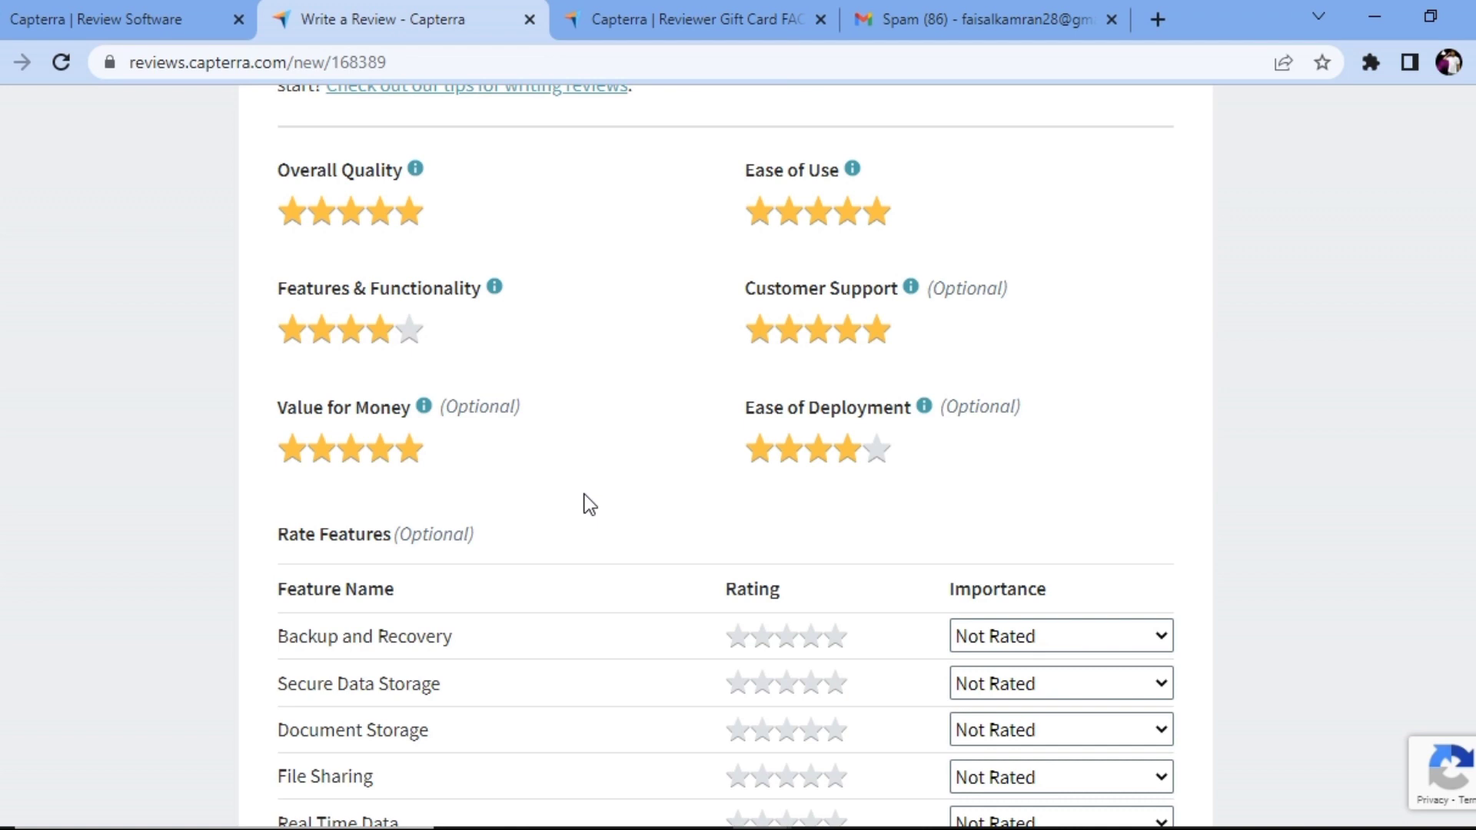
pyautogui.click(835, 636)
pyautogui.scroll(-5, 774, 328)
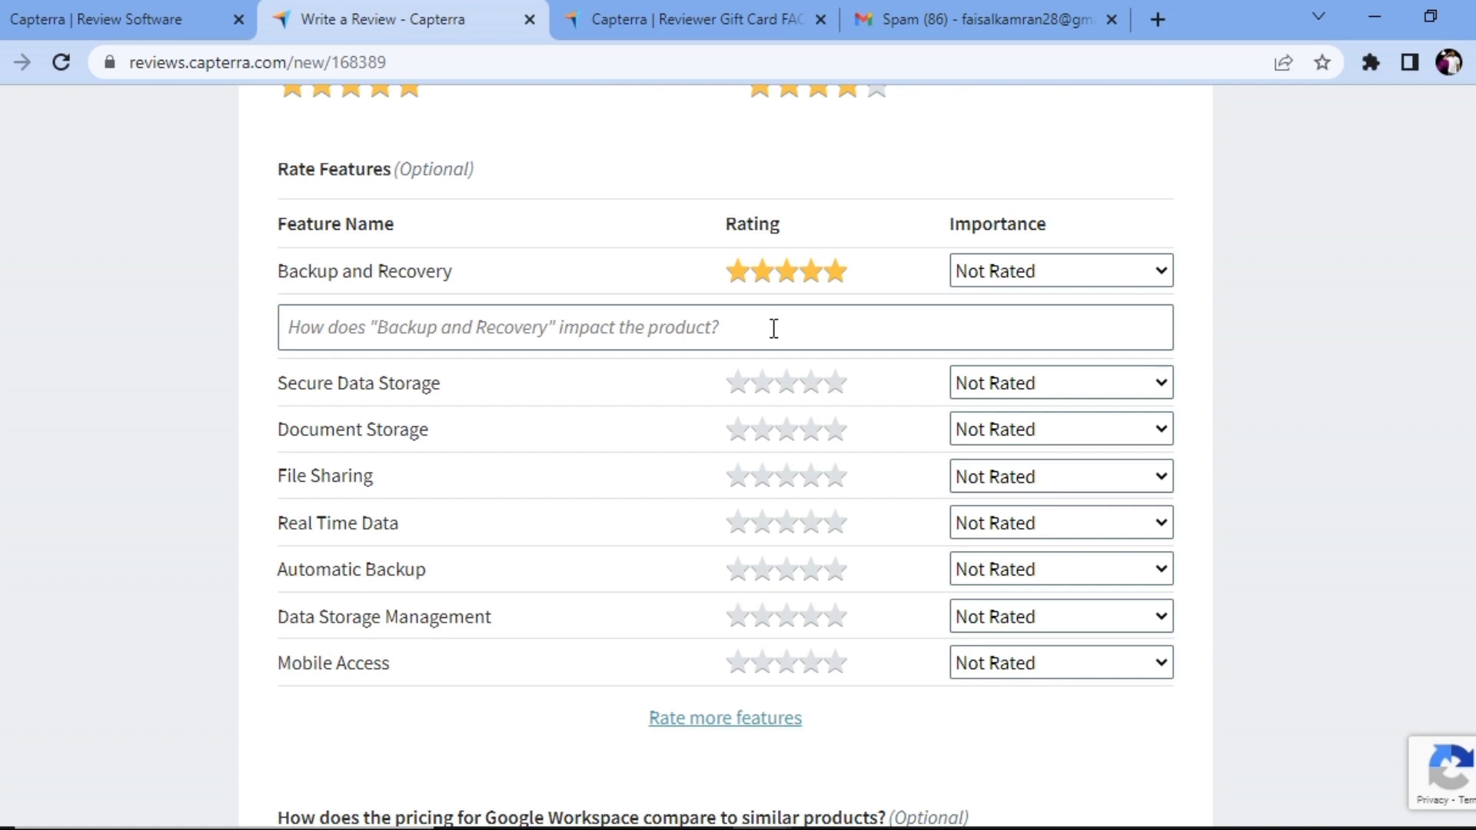
pyautogui.click(366, 336)
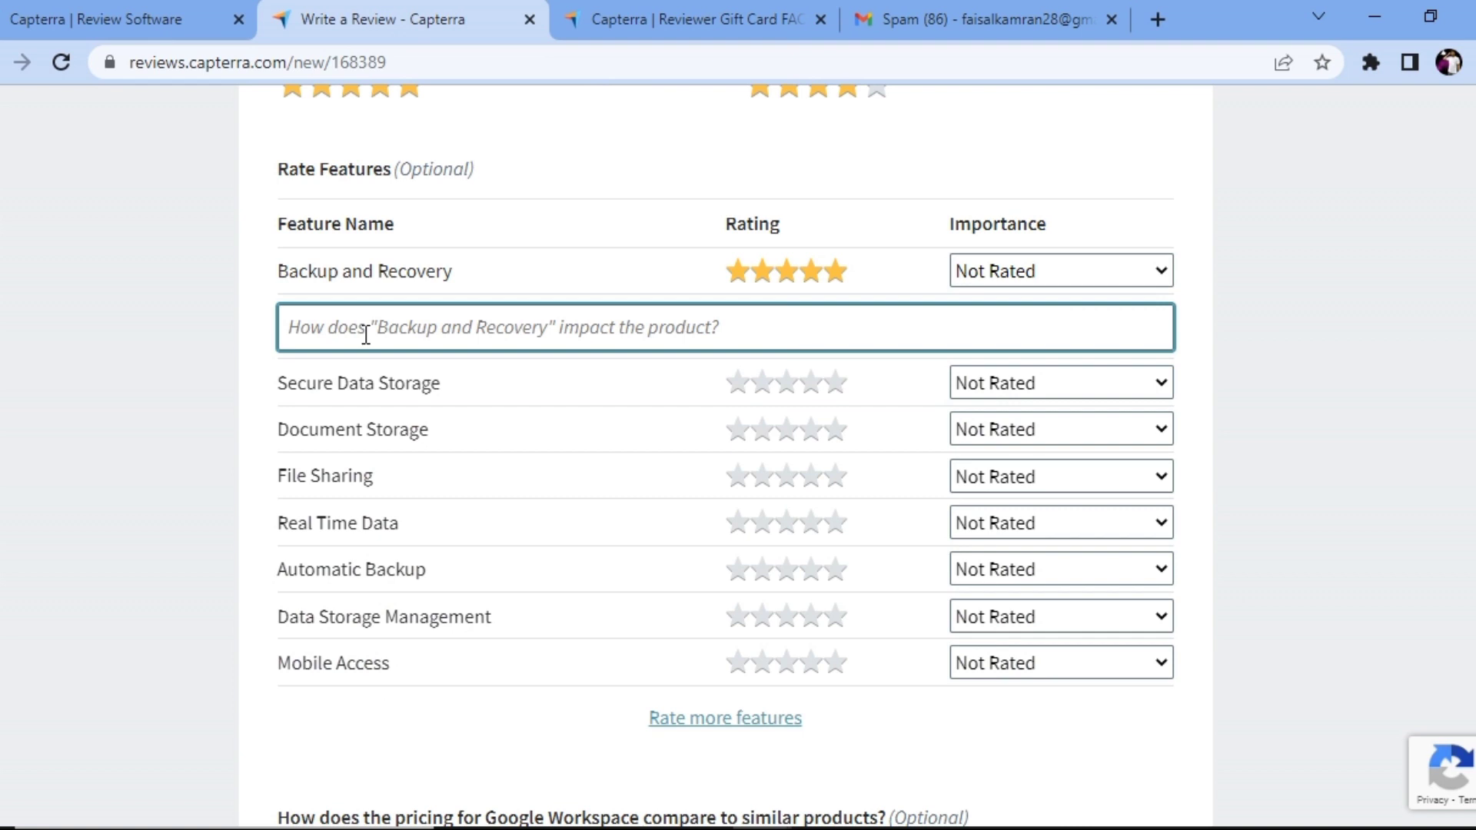
pyautogui.write('to ')
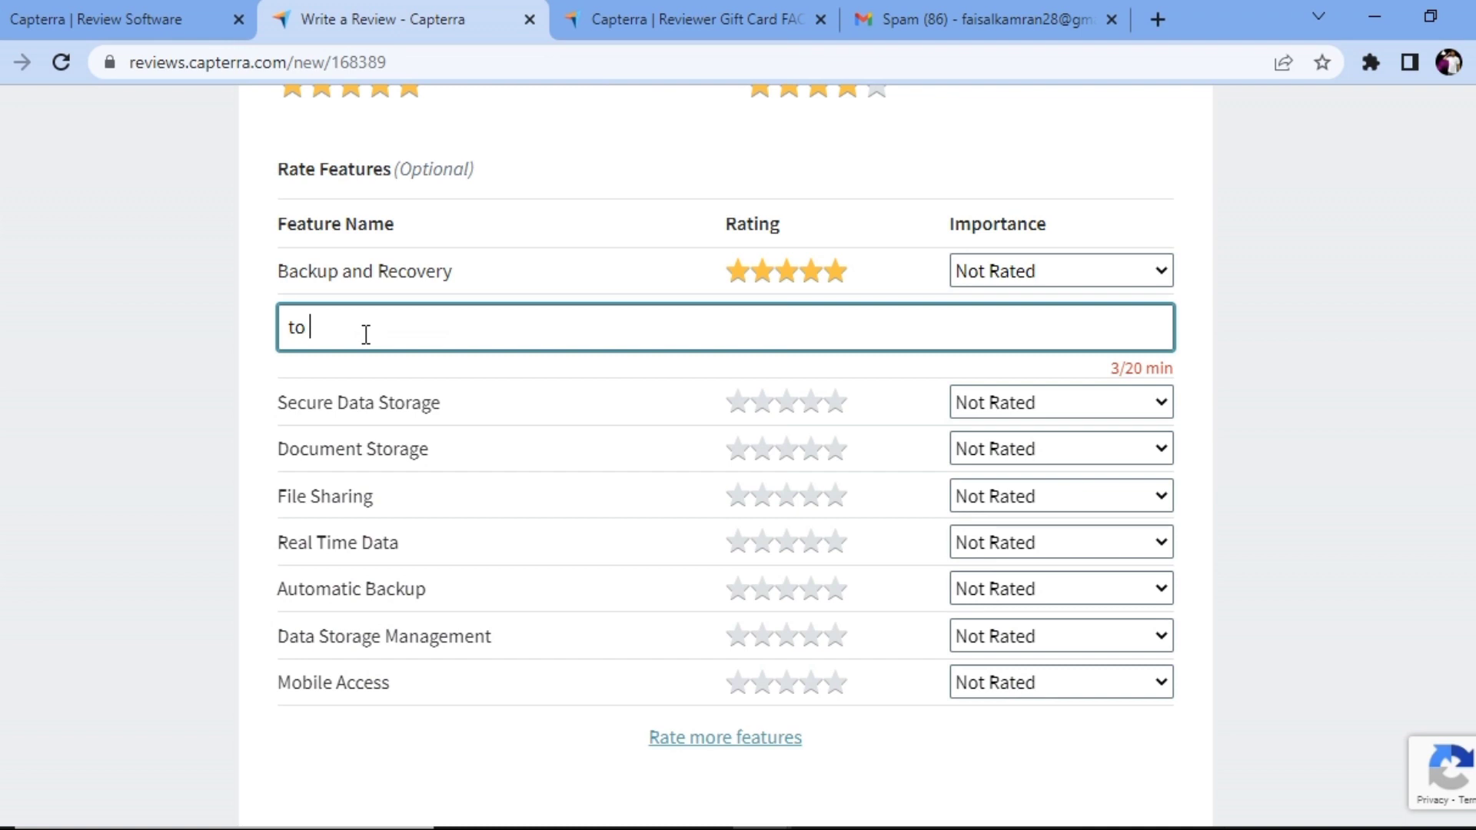
pyautogui.write('maximum extent')
# Rate Secure Data Storage and Document Storage five stars each, and File Sharing four stars
pyautogui.click(836, 402)
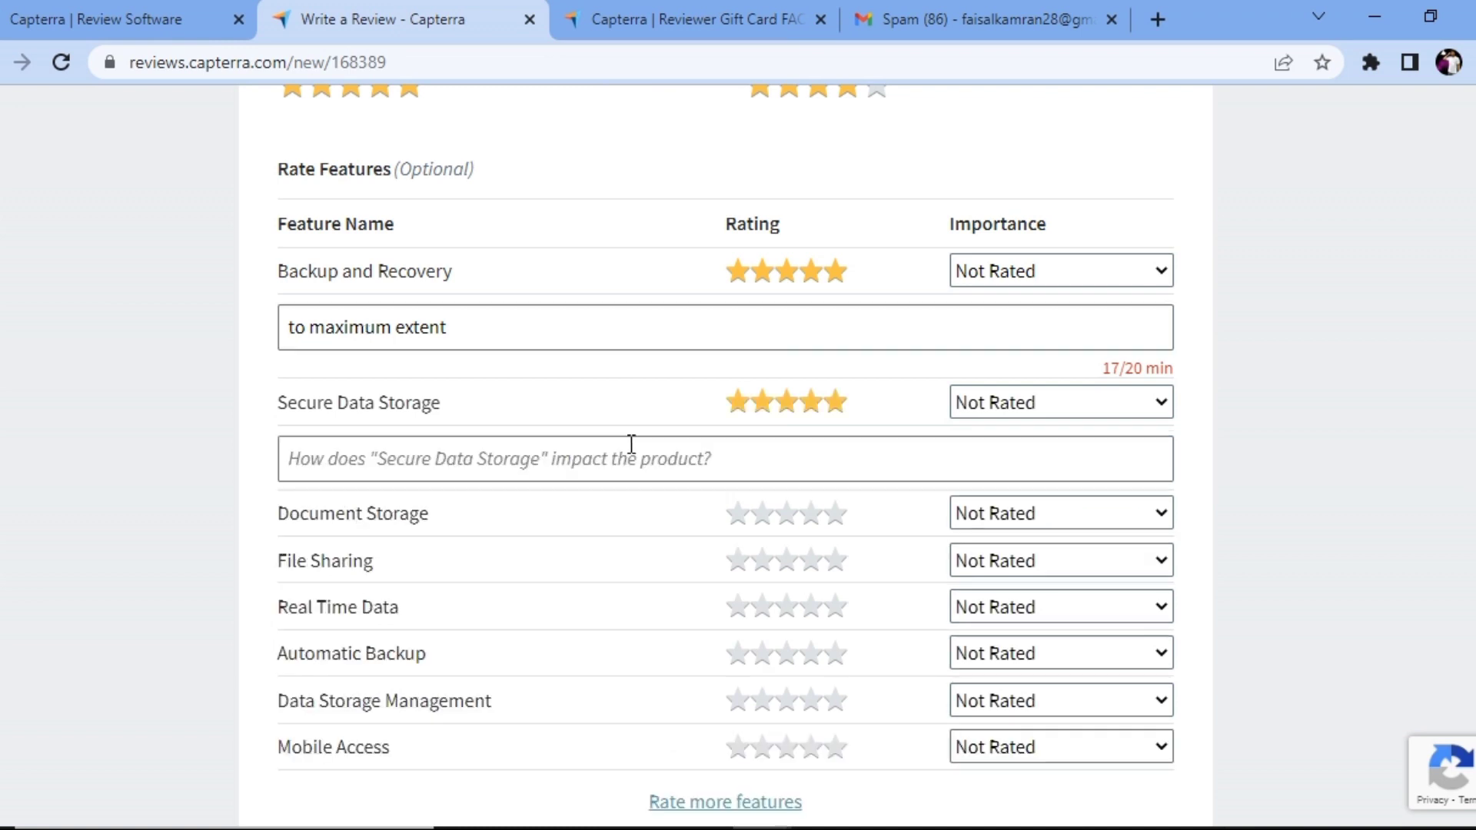
pyautogui.click(828, 523)
pyautogui.scroll(-3, 768, 461)
pyautogui.click(811, 382)
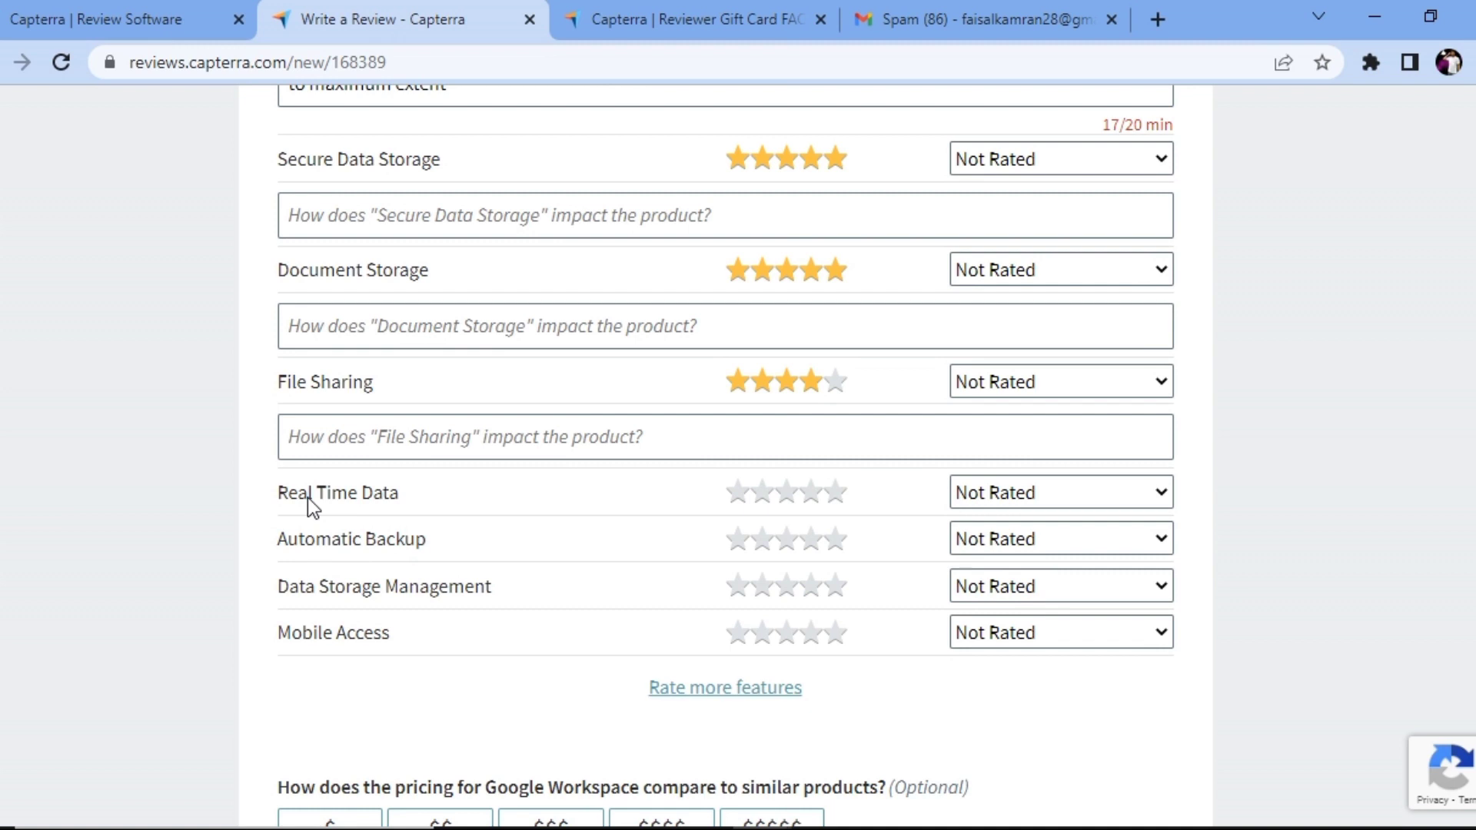
# Rate Real Time Data, Data Storage Management and Mobile Access five stars each, and Automatic Backup four stars
pyautogui.click(836, 492)
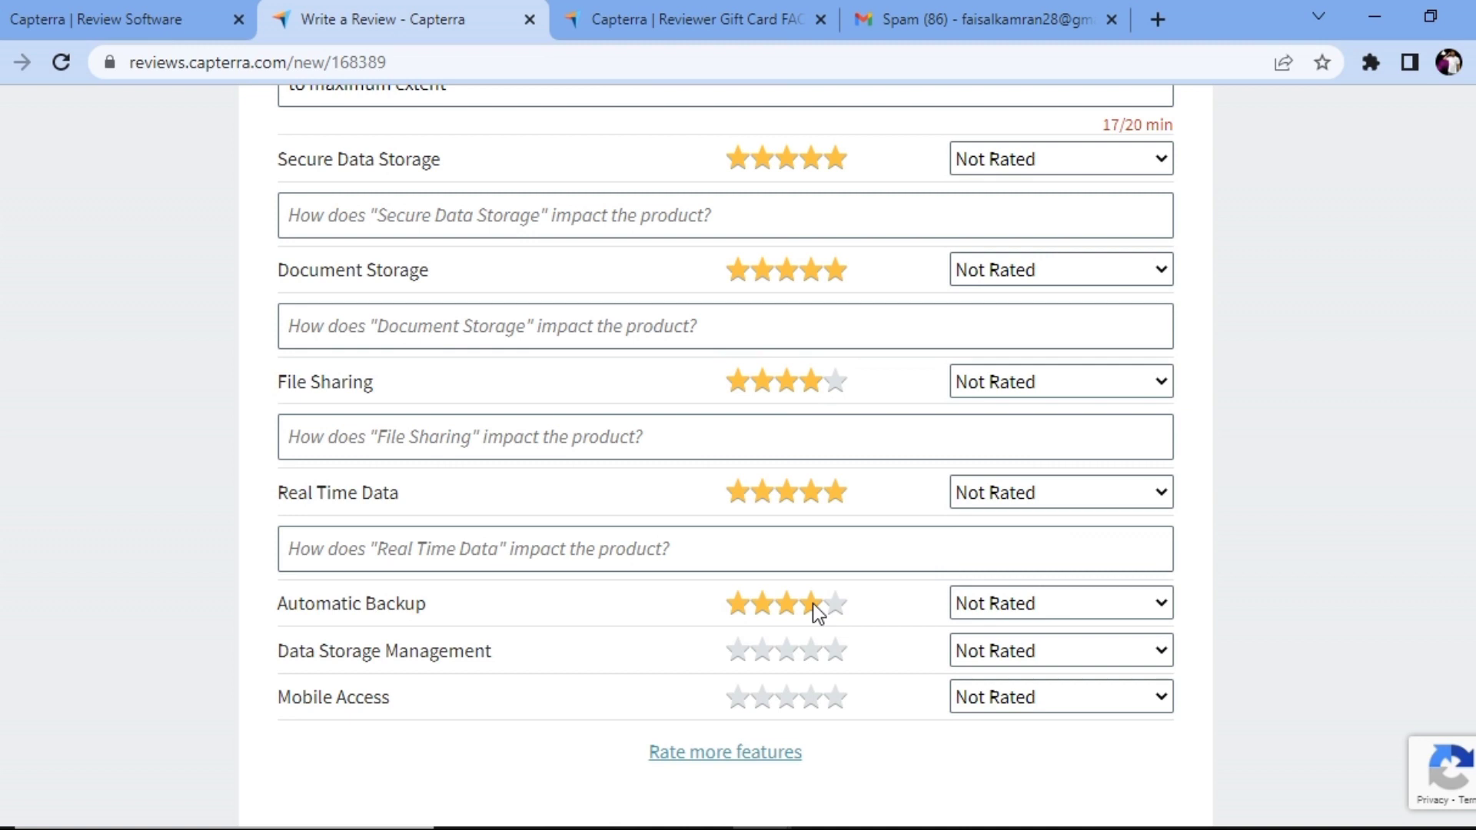
pyautogui.click(813, 604)
pyautogui.click(836, 715)
pyautogui.scroll(-3, 836, 611)
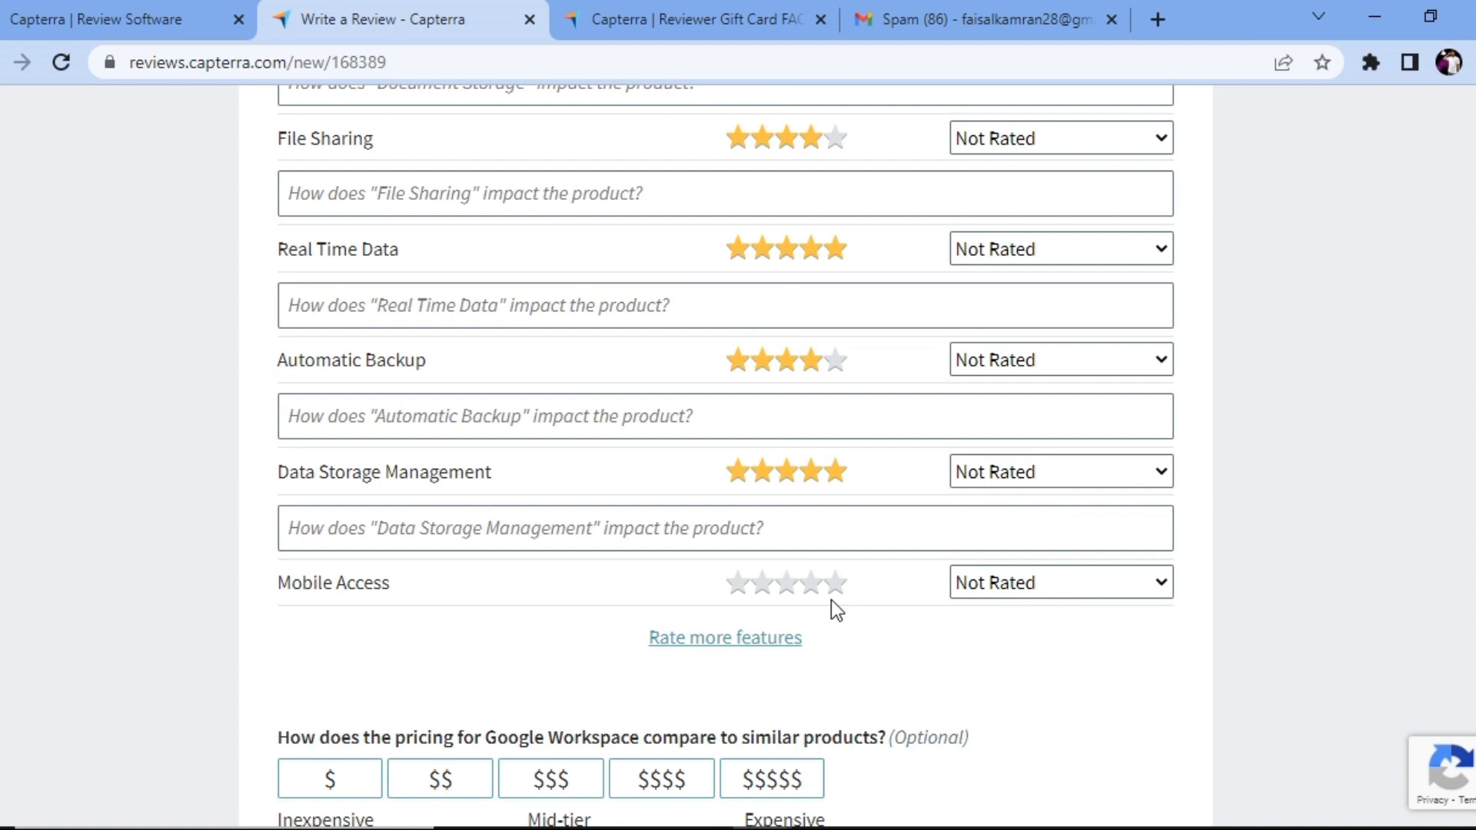
pyautogui.click(833, 598)
# Set the importance of Mobile Access, Data Storage Management and Automatic Backup to High
pyautogui.scroll(-3, 1149, 332)
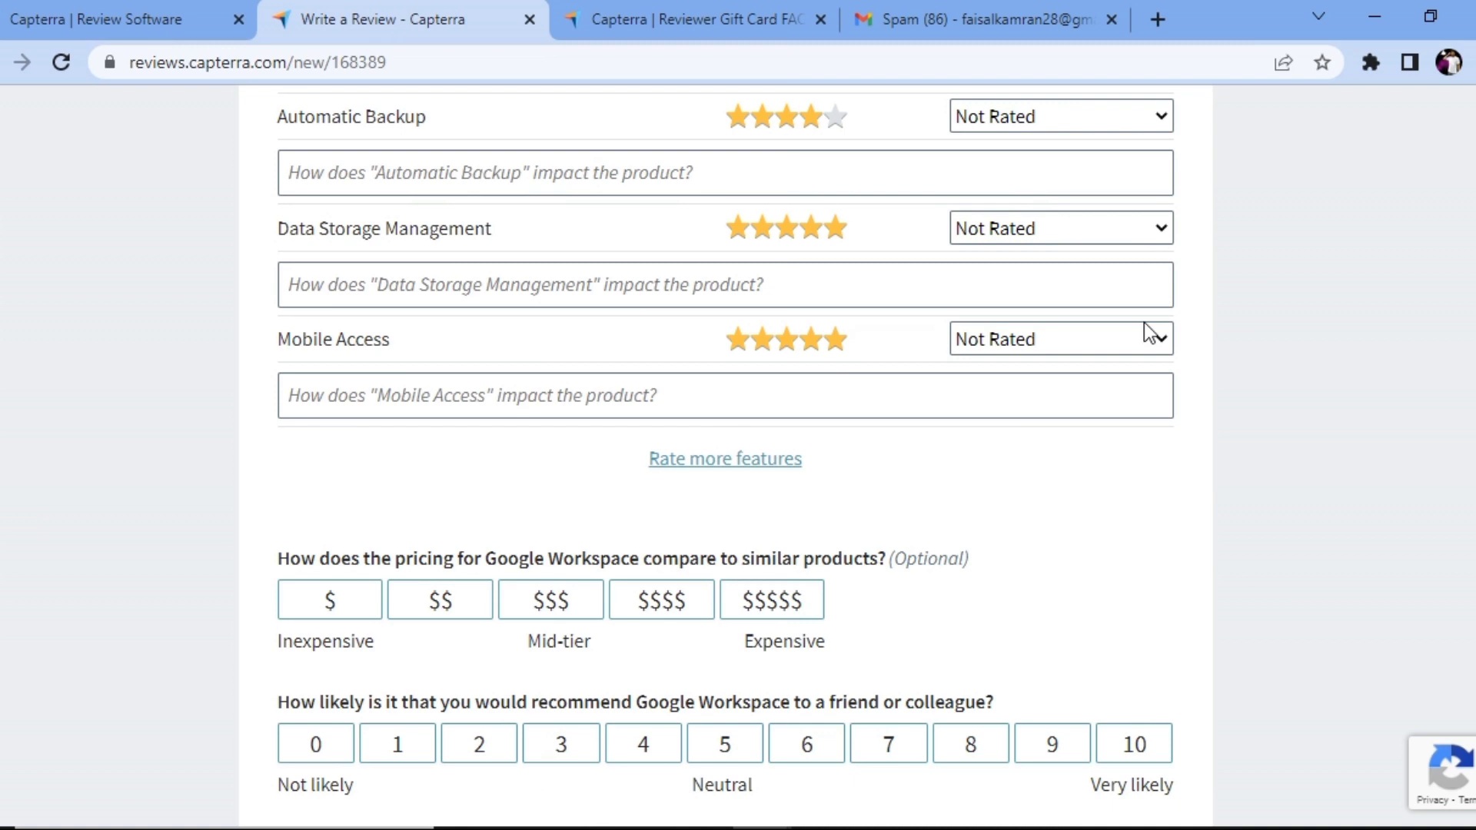
pyautogui.click(1149, 333)
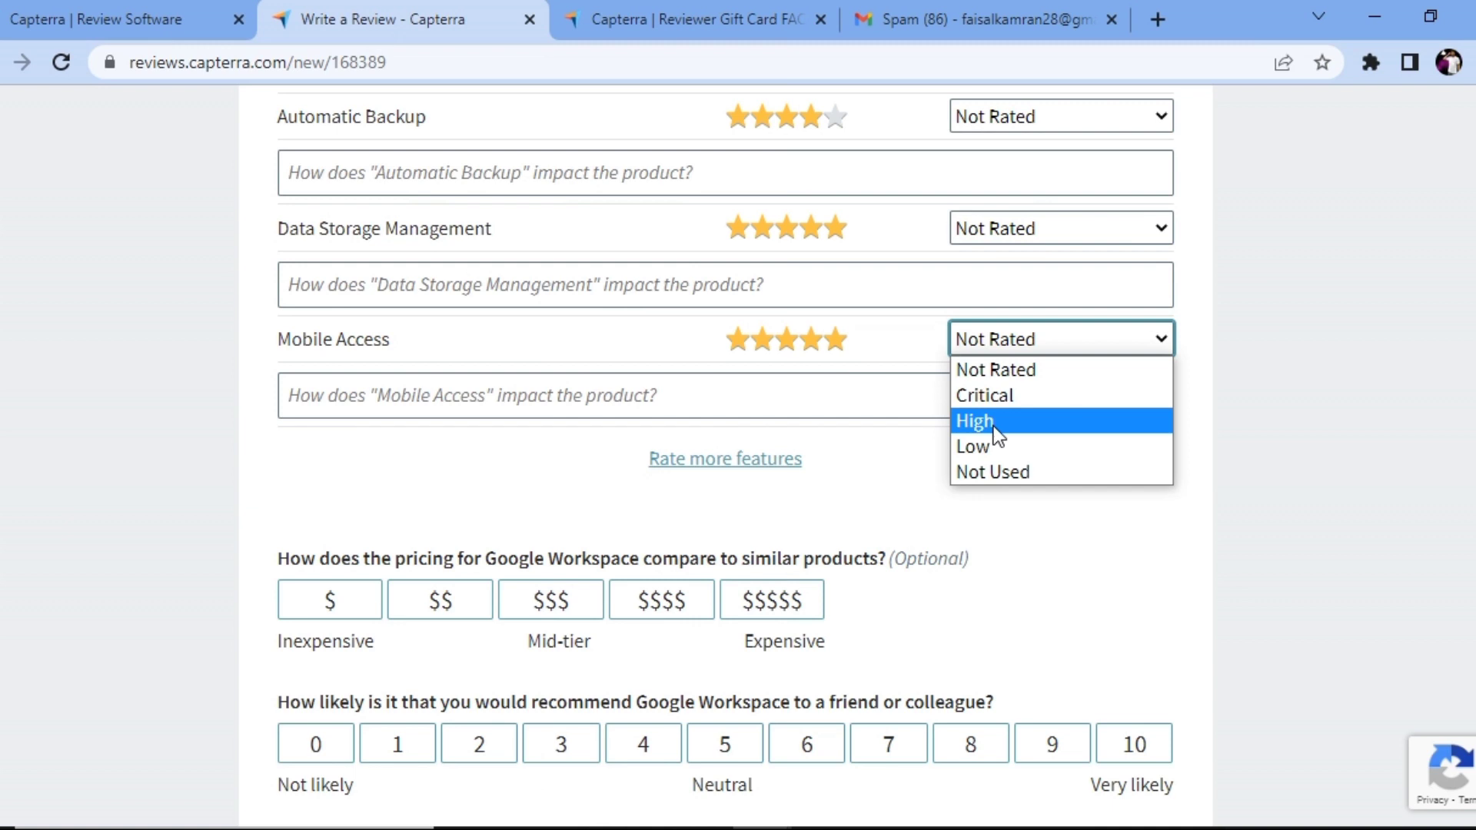
pyautogui.click(993, 425)
pyautogui.scroll(1, 993, 426)
pyautogui.click(1061, 350)
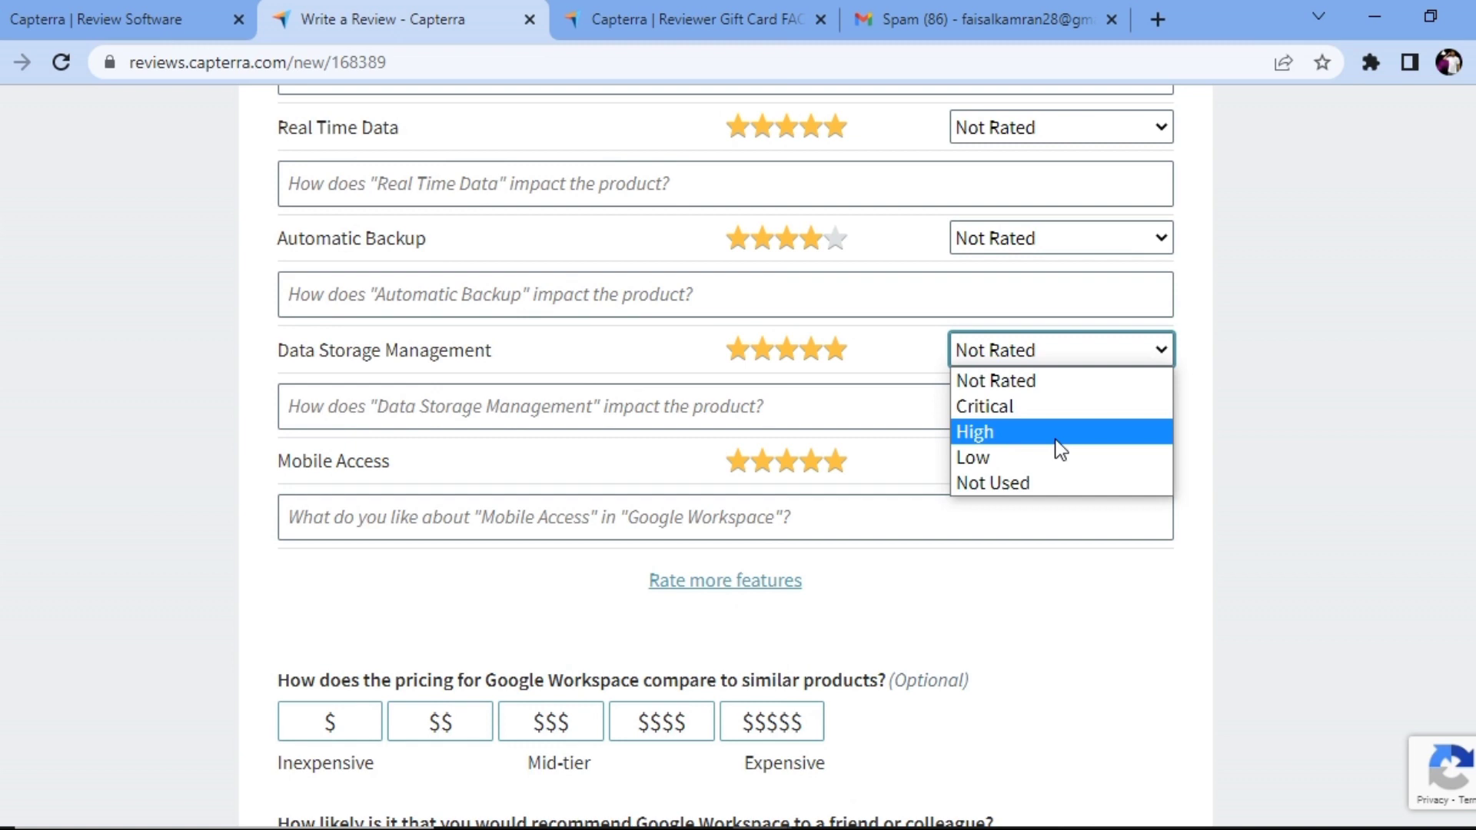
pyautogui.click(1060, 432)
pyautogui.click(1061, 238)
pyautogui.click(1060, 320)
# Set the importance of Real Time Data to Critical and that of File Sharing to High
pyautogui.scroll(3, 1145, 382)
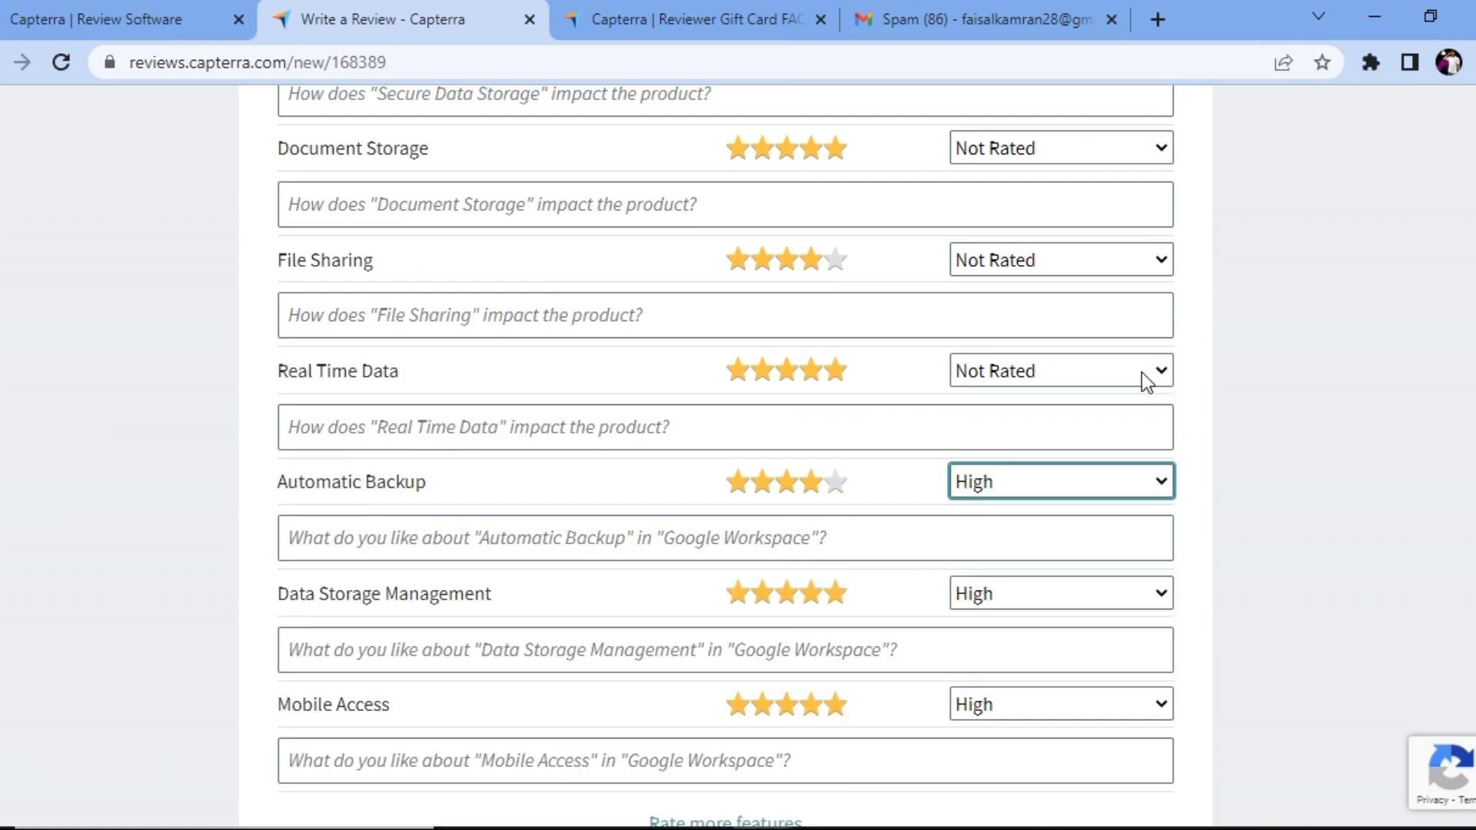
pyautogui.click(1145, 377)
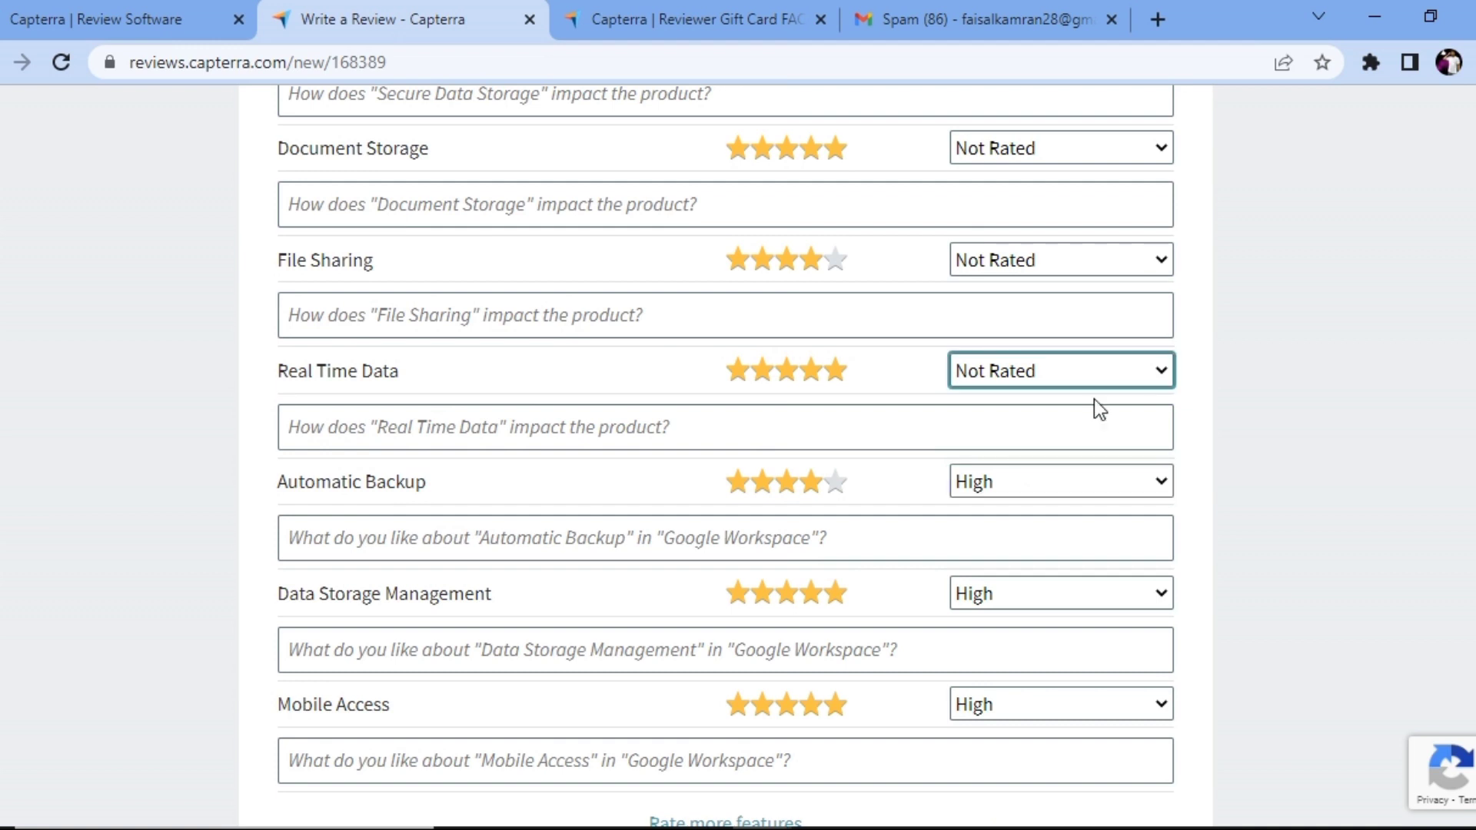
pyautogui.press('c')
pyautogui.hotkey('shift', 'Tab')
pyautogui.hotkey('shift', 'Tab')
pyautogui.press('h')
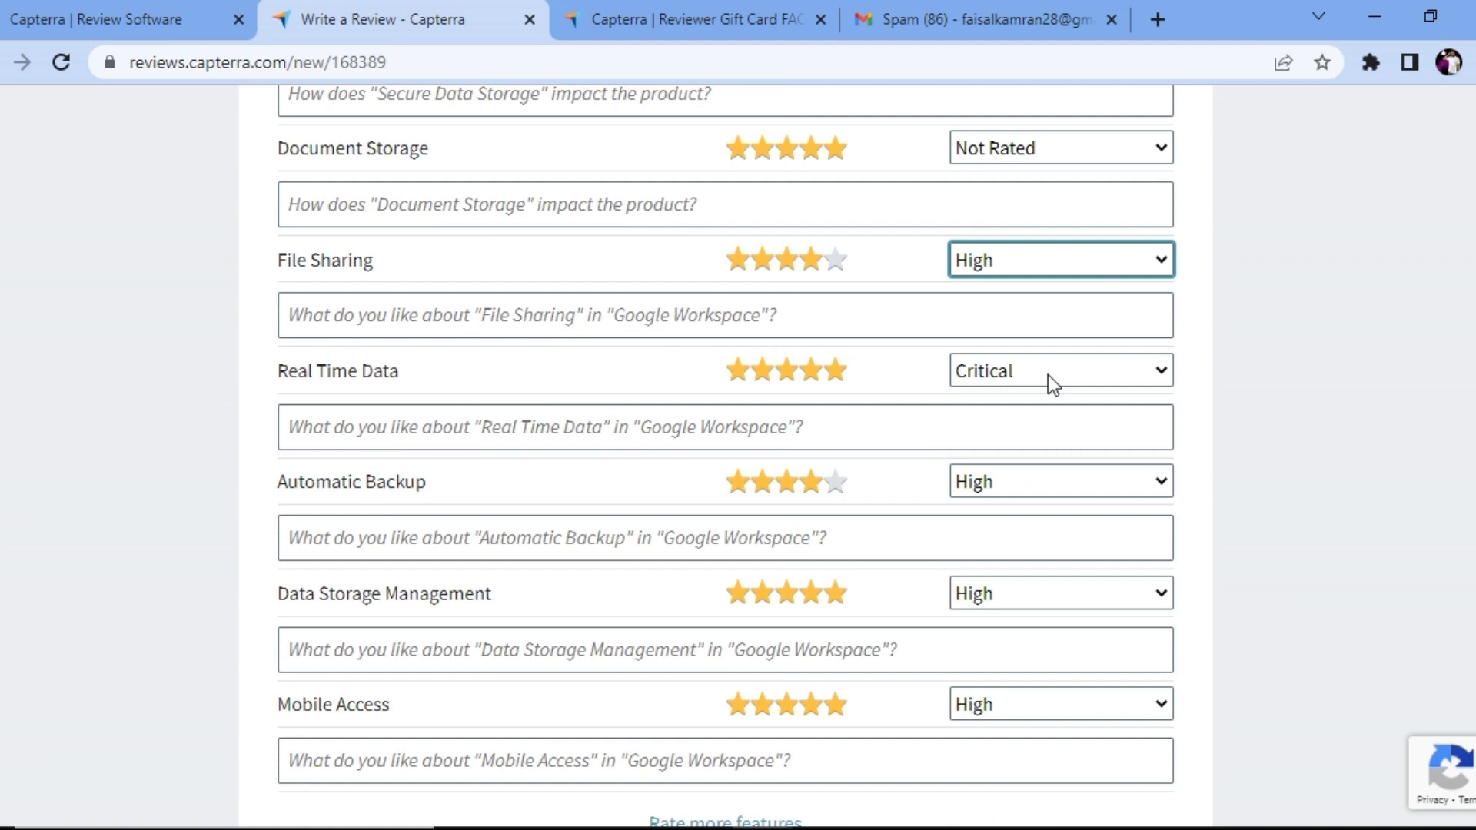
# Set the importance of Document Storage and Secure Data Storage to High
pyautogui.hotkey('shift', 'Tab')
pyautogui.hotkey('shift', 'Tab')
pyautogui.press('h')
pyautogui.scroll(3, 1190, 284)
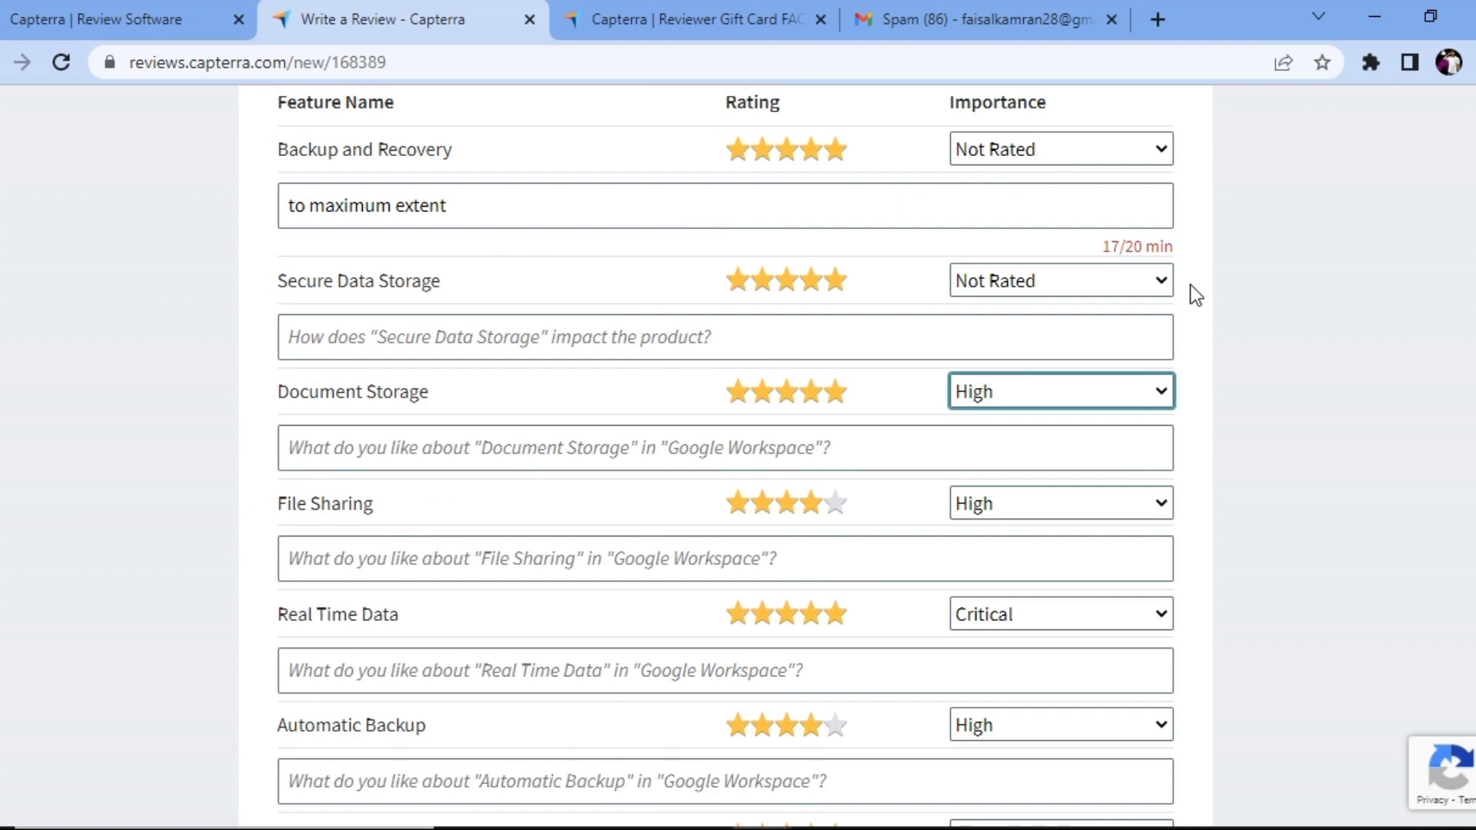
pyautogui.hotkey('shift', 'Tab')
pyautogui.hotkey('shift', 'Tab')
pyautogui.press('h')
pyautogui.scroll(3, 1143, 396)
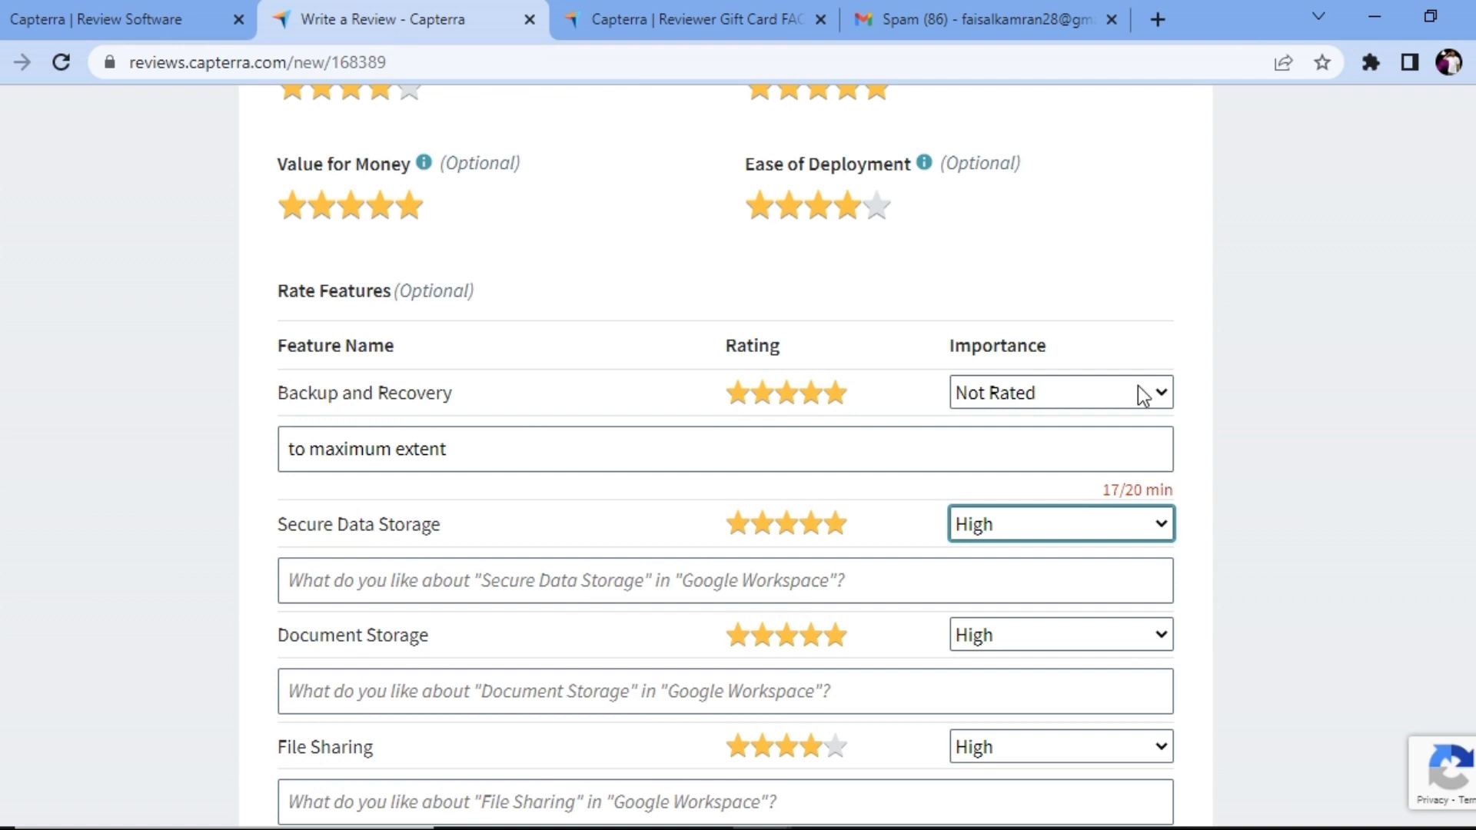
# Continue from the feature ratings to the third page of the review form
pyautogui.scroll(-5, 833, 501)
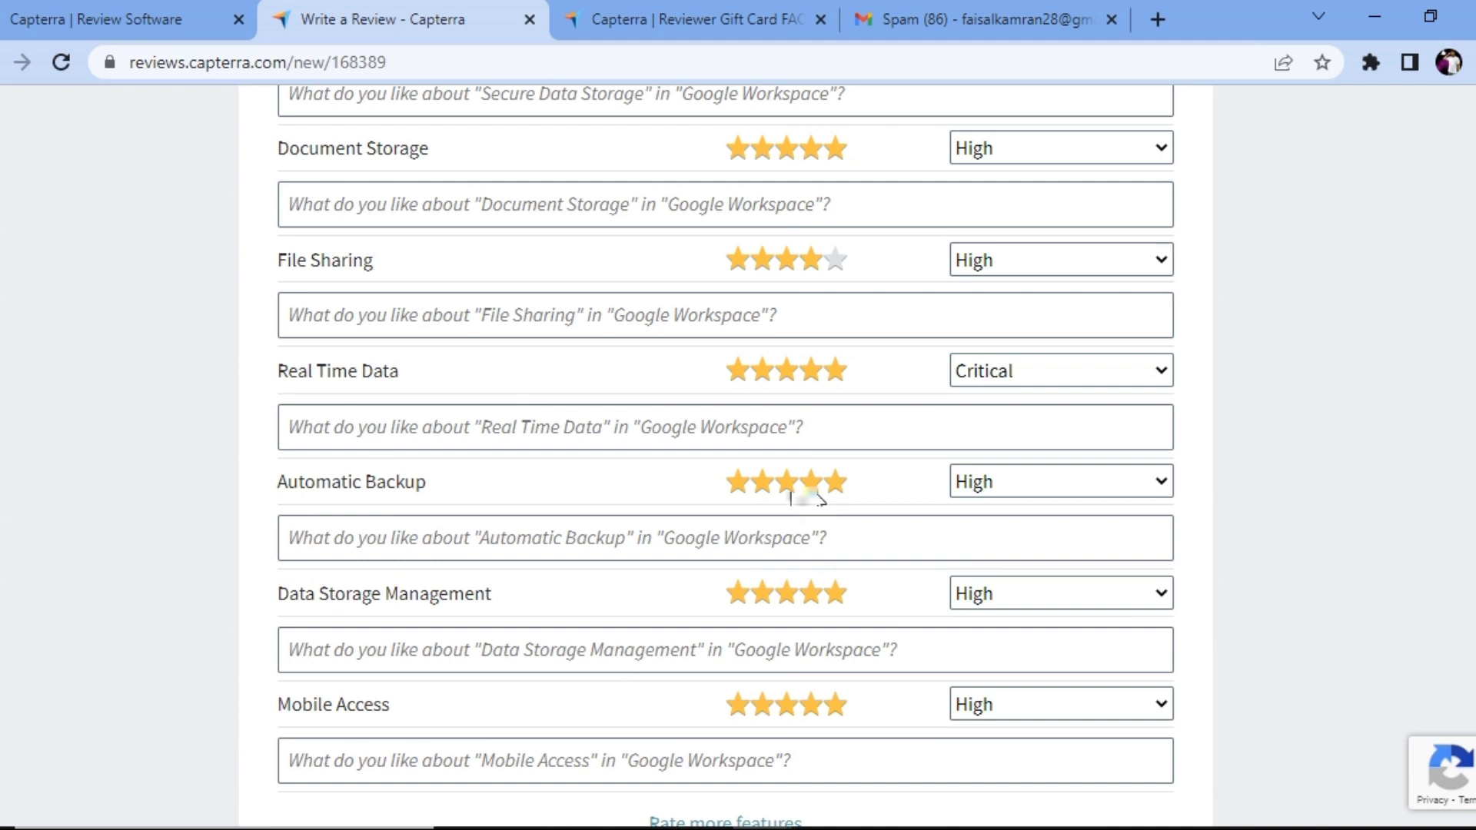
pyautogui.scroll(-5, 820, 500)
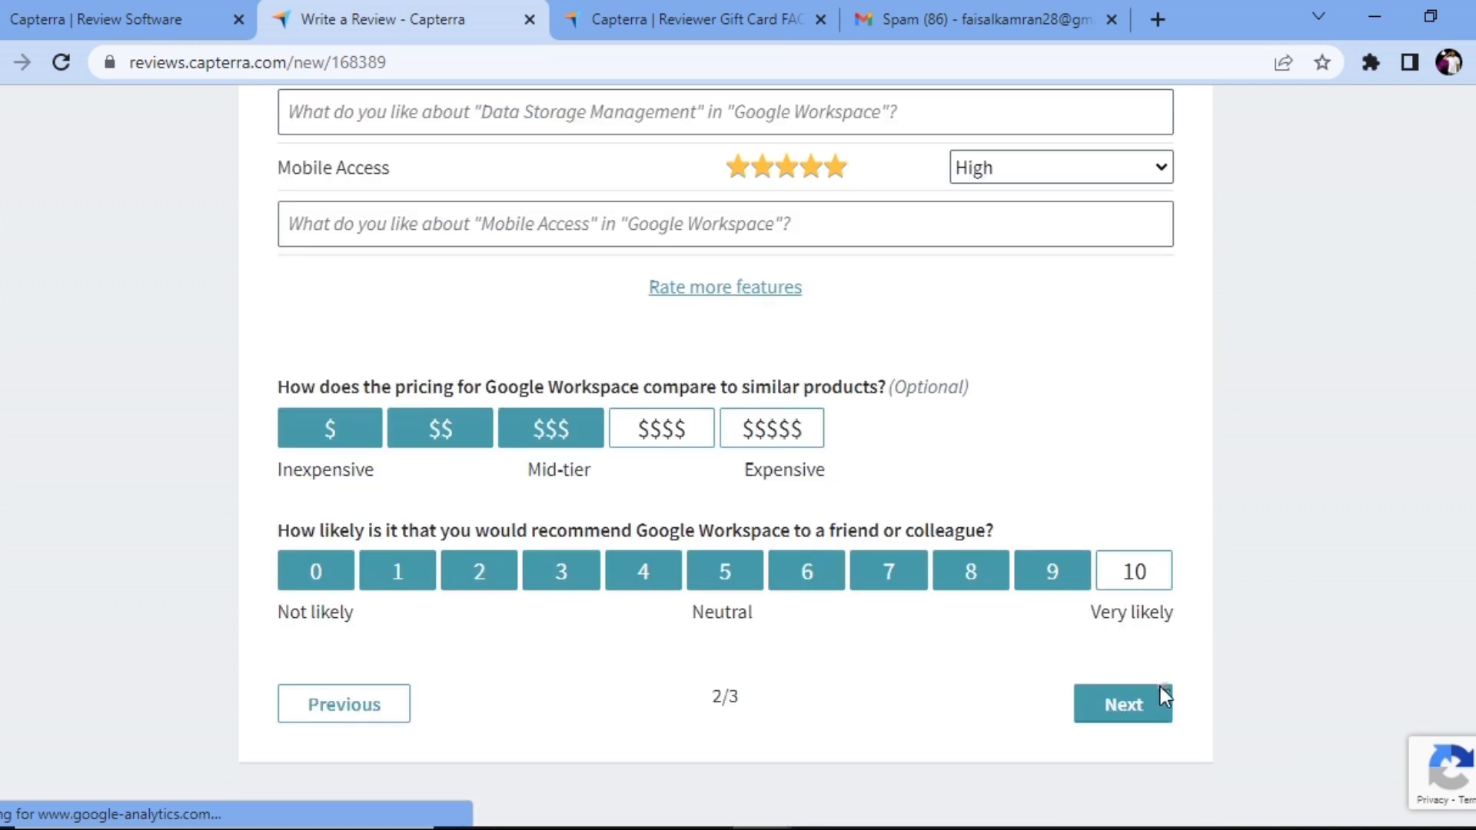
pyautogui.click(1122, 703)
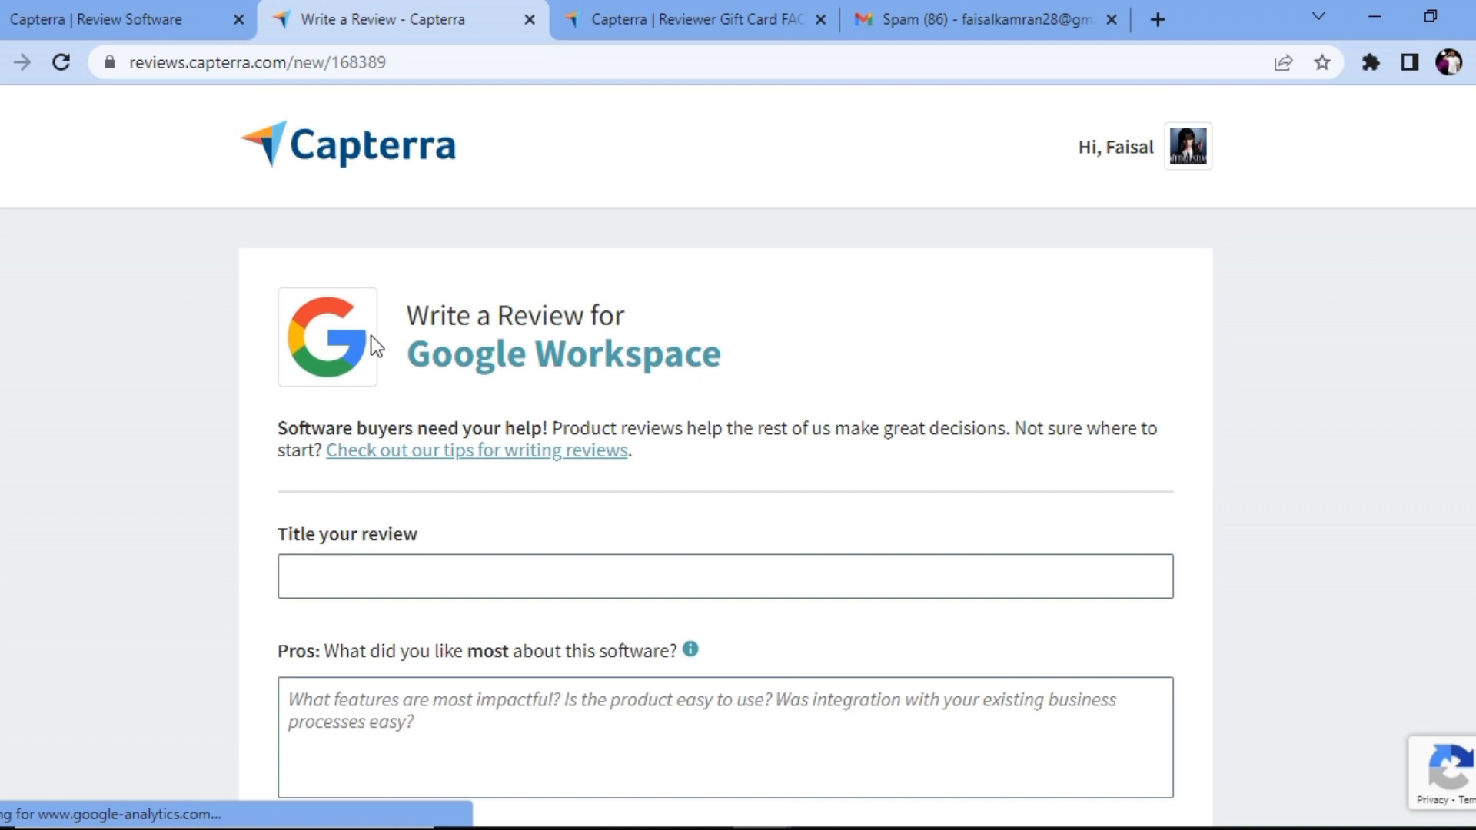
# Title the review "product review of google workspace and its ease"
pyautogui.scroll(-2, 757, 311)
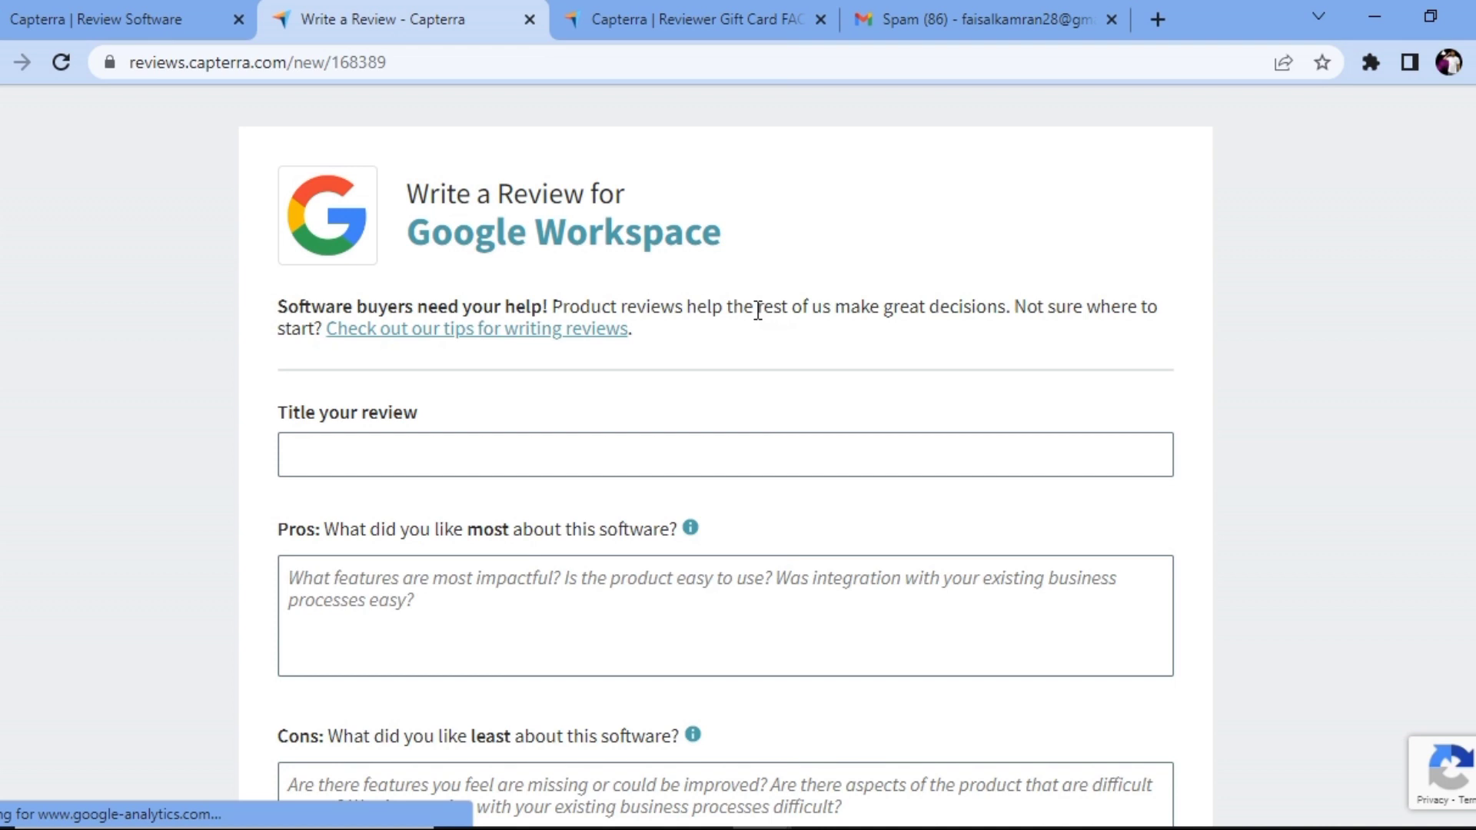
pyautogui.scroll(-2, 757, 310)
pyautogui.click(384, 331)
pyautogui.write('produc')
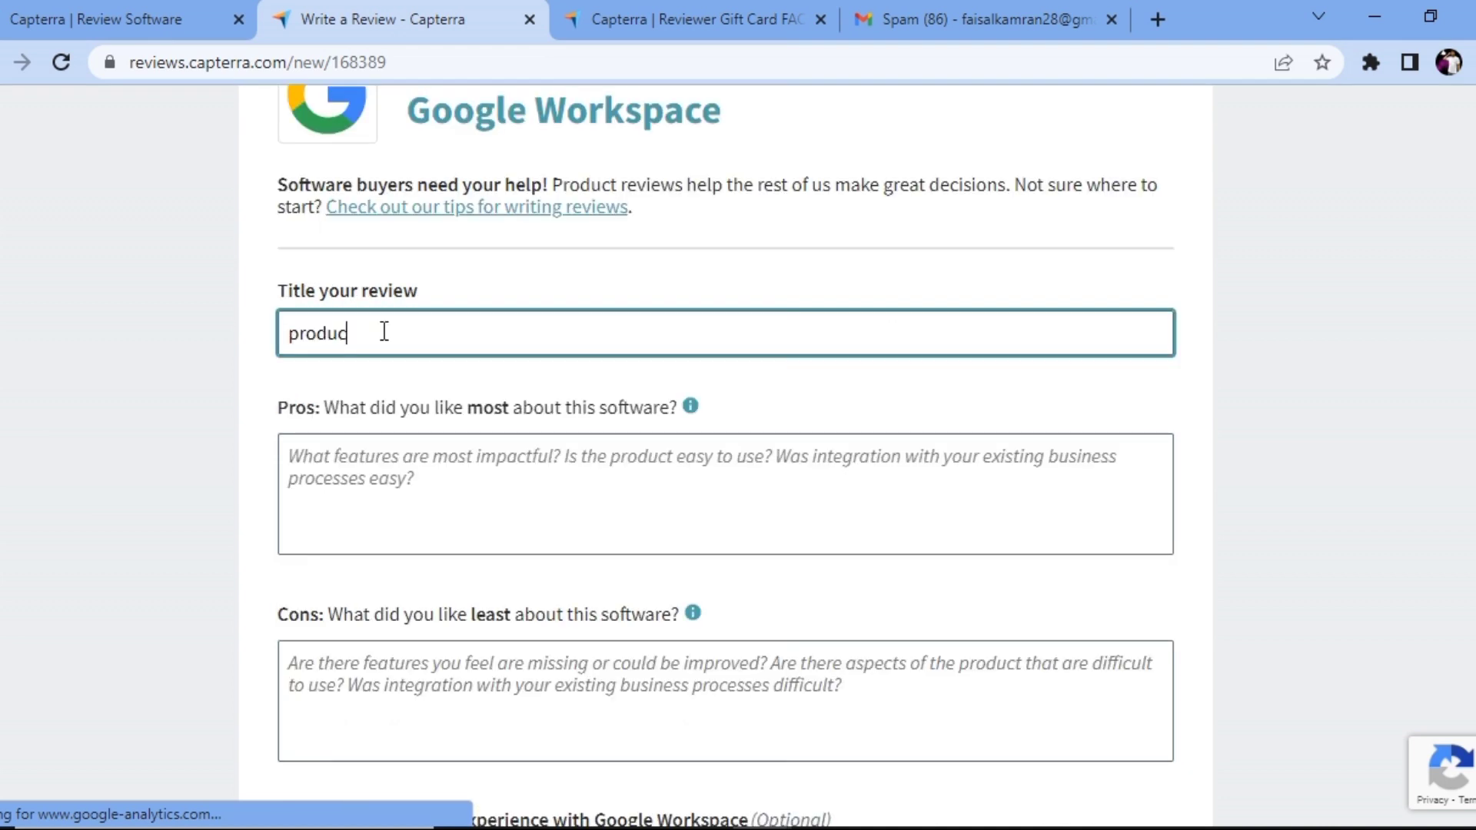
pyautogui.write('t review of google workspace and')
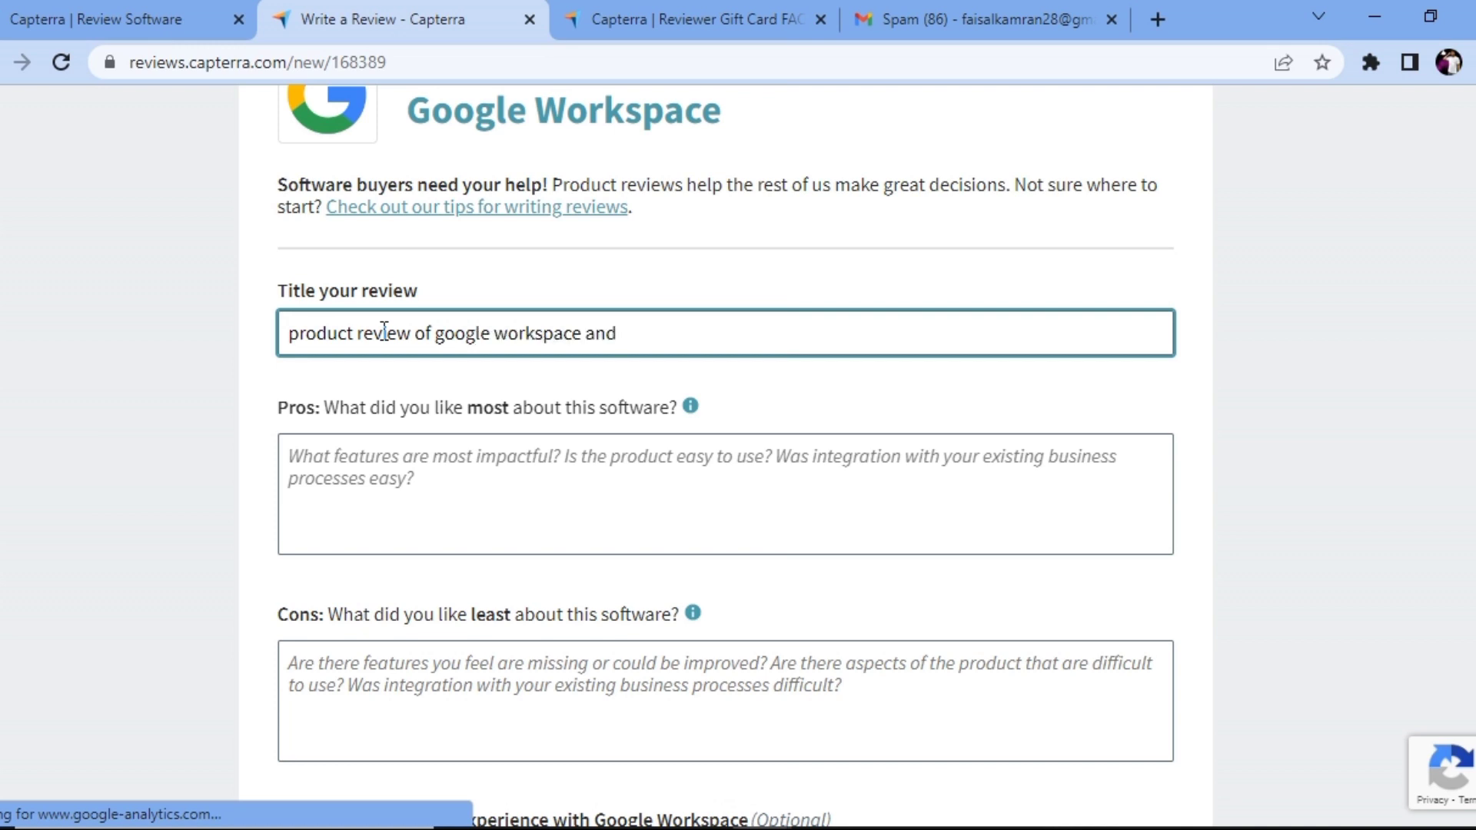
pyautogui.write(' its ease an')
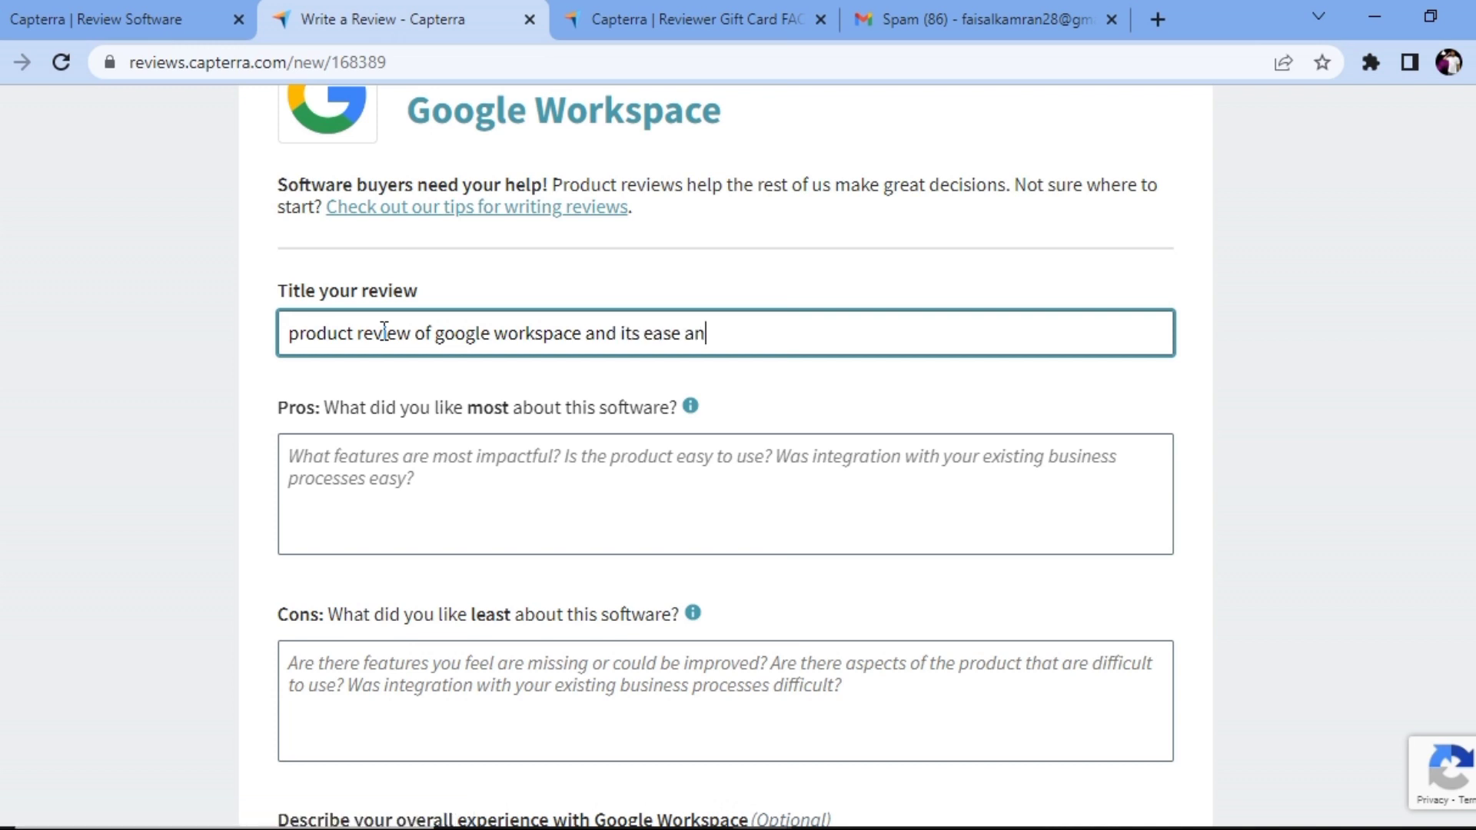
pyautogui.write('d')
pyautogui.press('BackSpace')
pyautogui.press('BackSpace')
pyautogui.press('BackSpace')
# Enter the pros as "friendly and easy to use automation and real time with storgae capacity andmuh more."
pyautogui.scroll(-2, 353, 405)
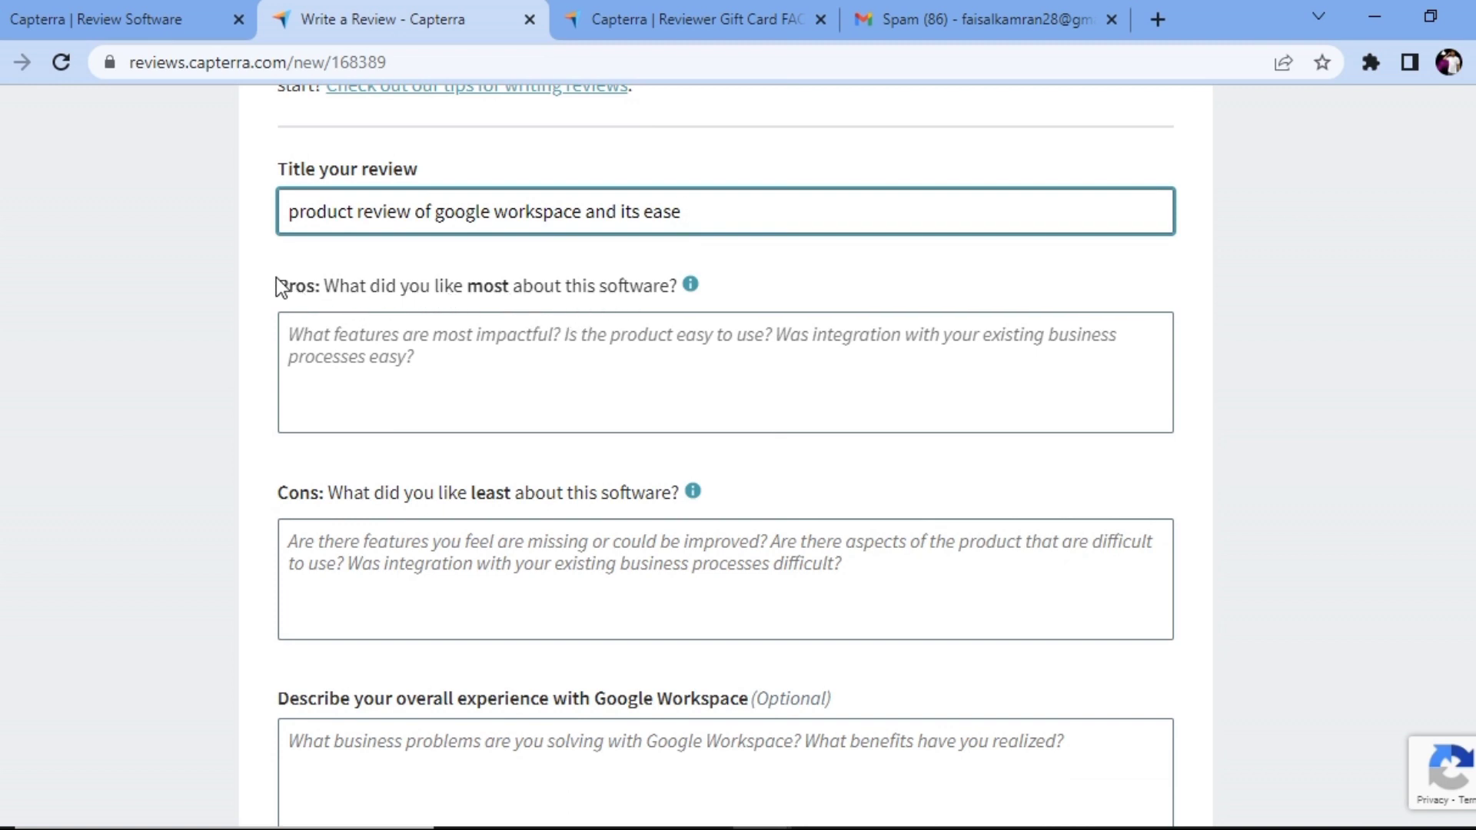
pyautogui.click(327, 356)
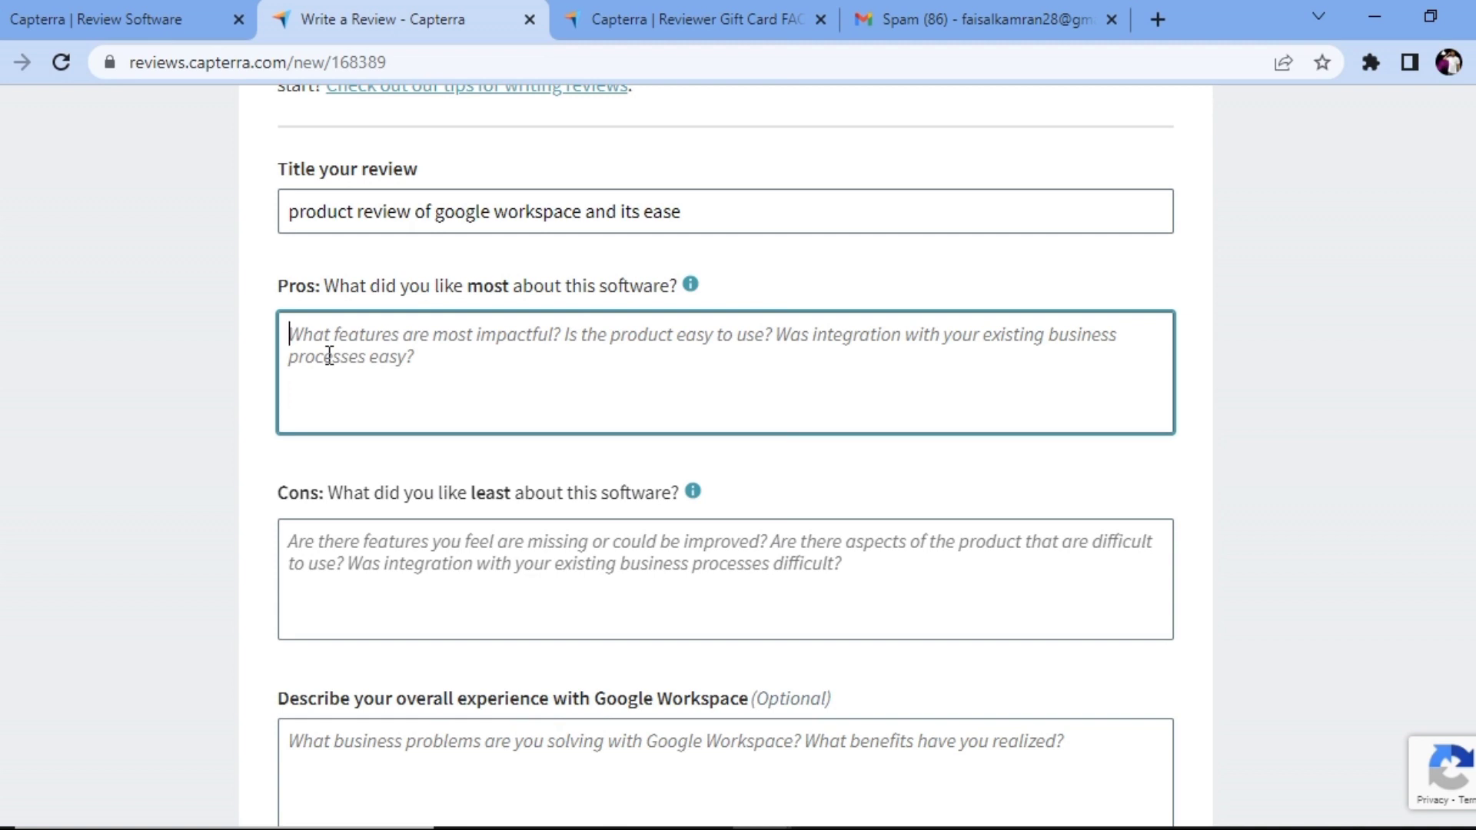
pyautogui.write('friendly')
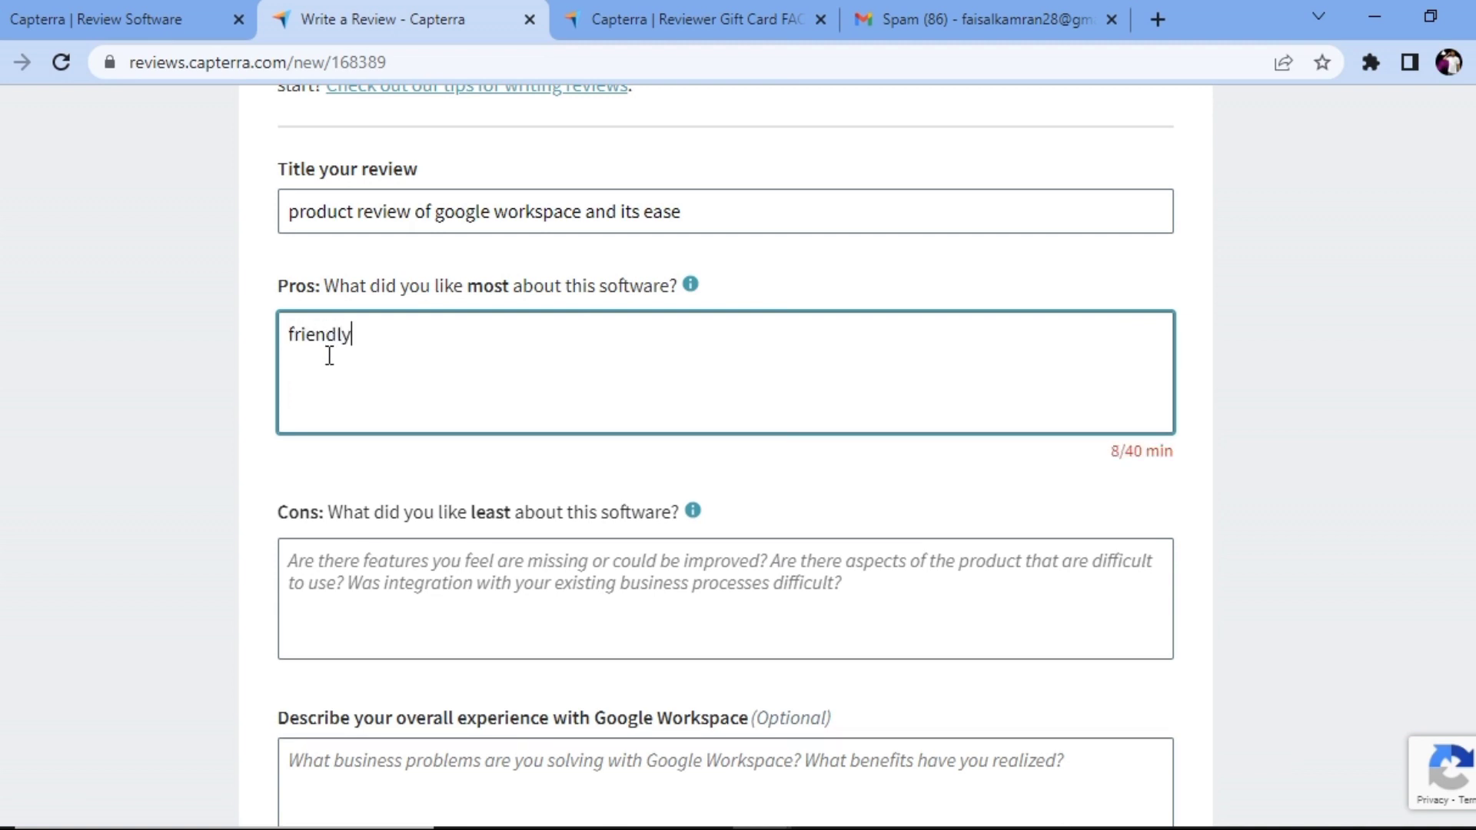
pyautogui.write(' and easy to use ')
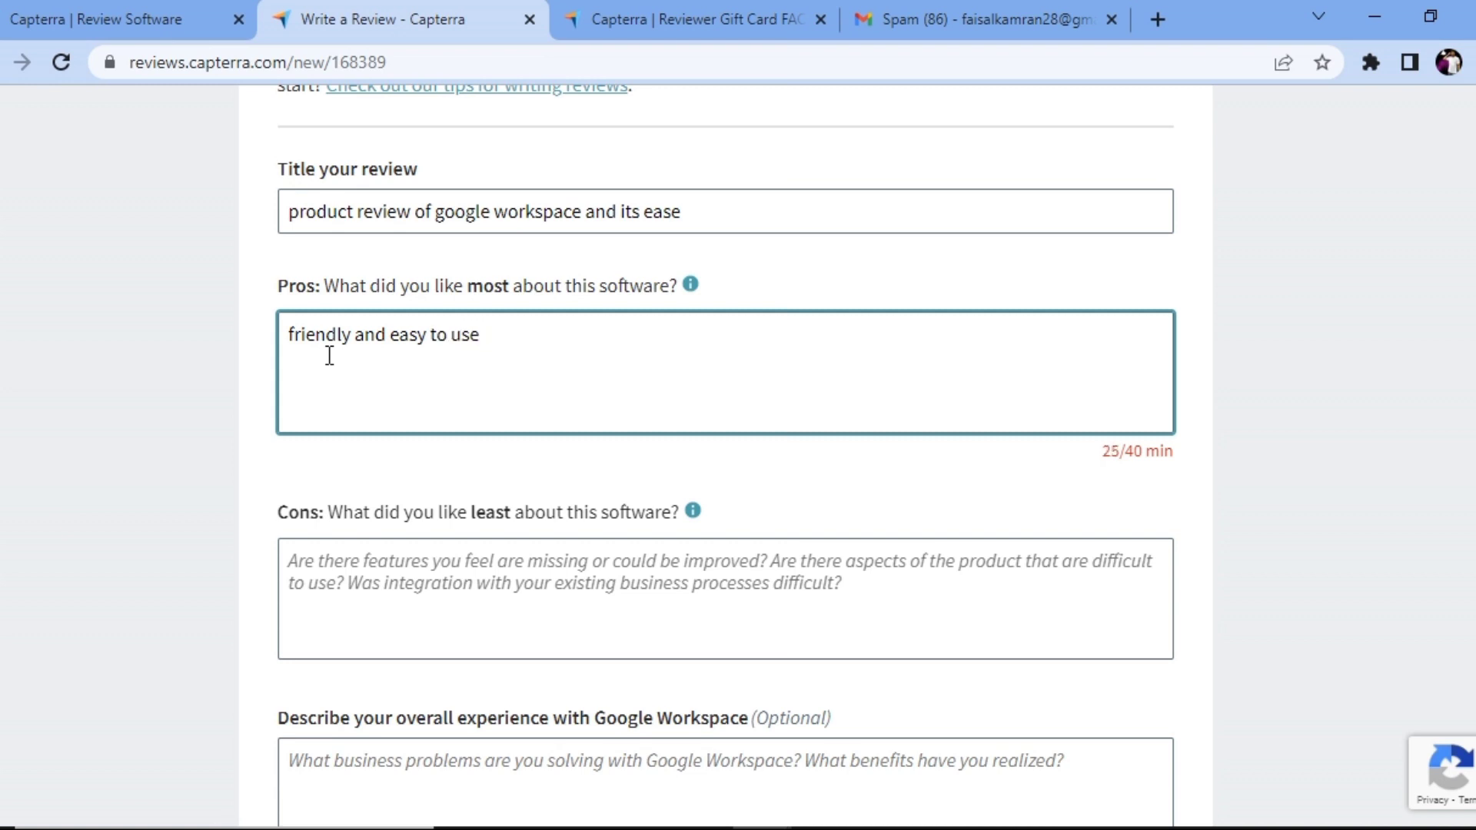
pyautogui.write('automation and ')
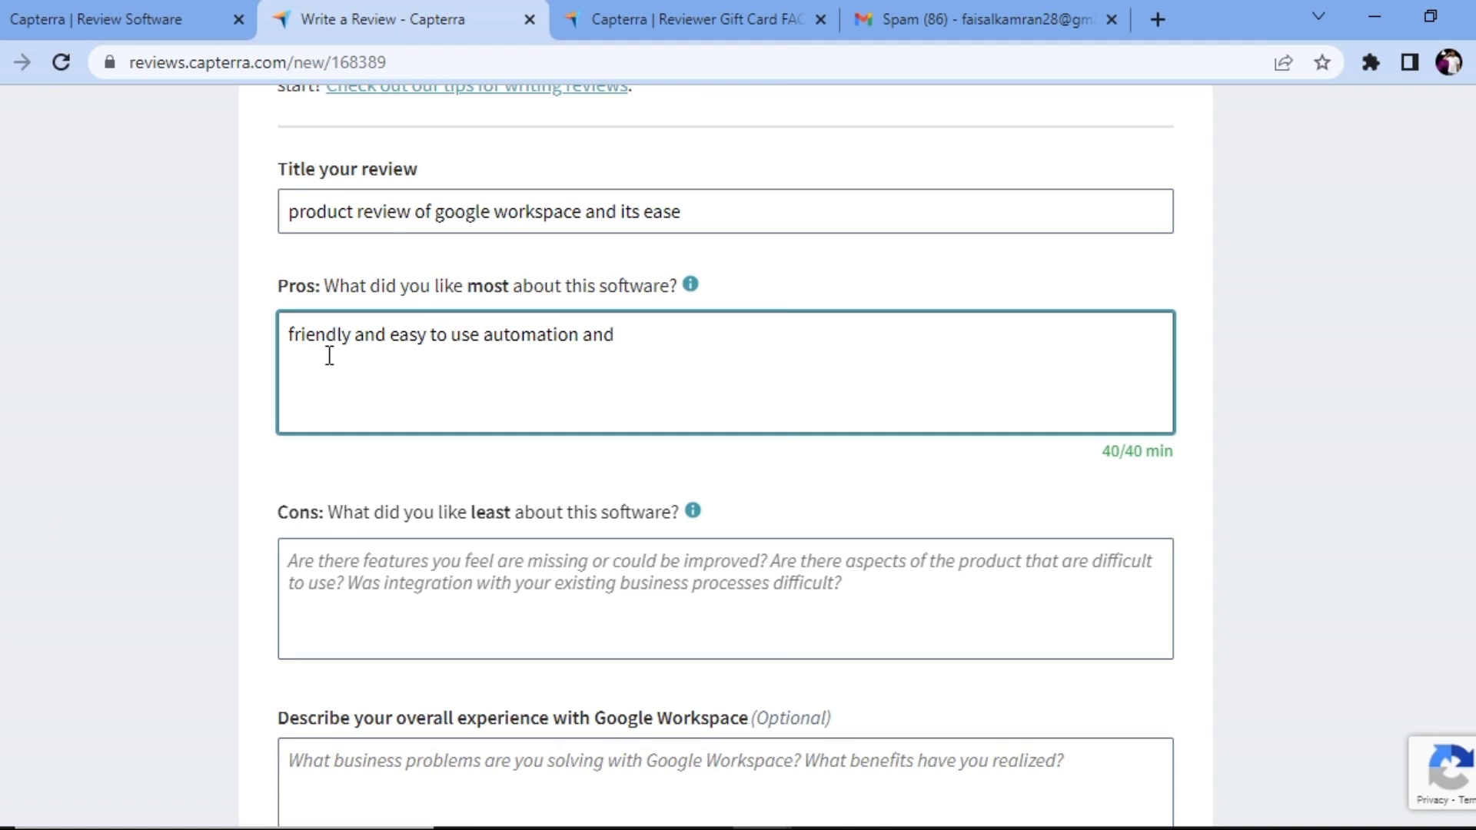
pyautogui.write('real time with ')
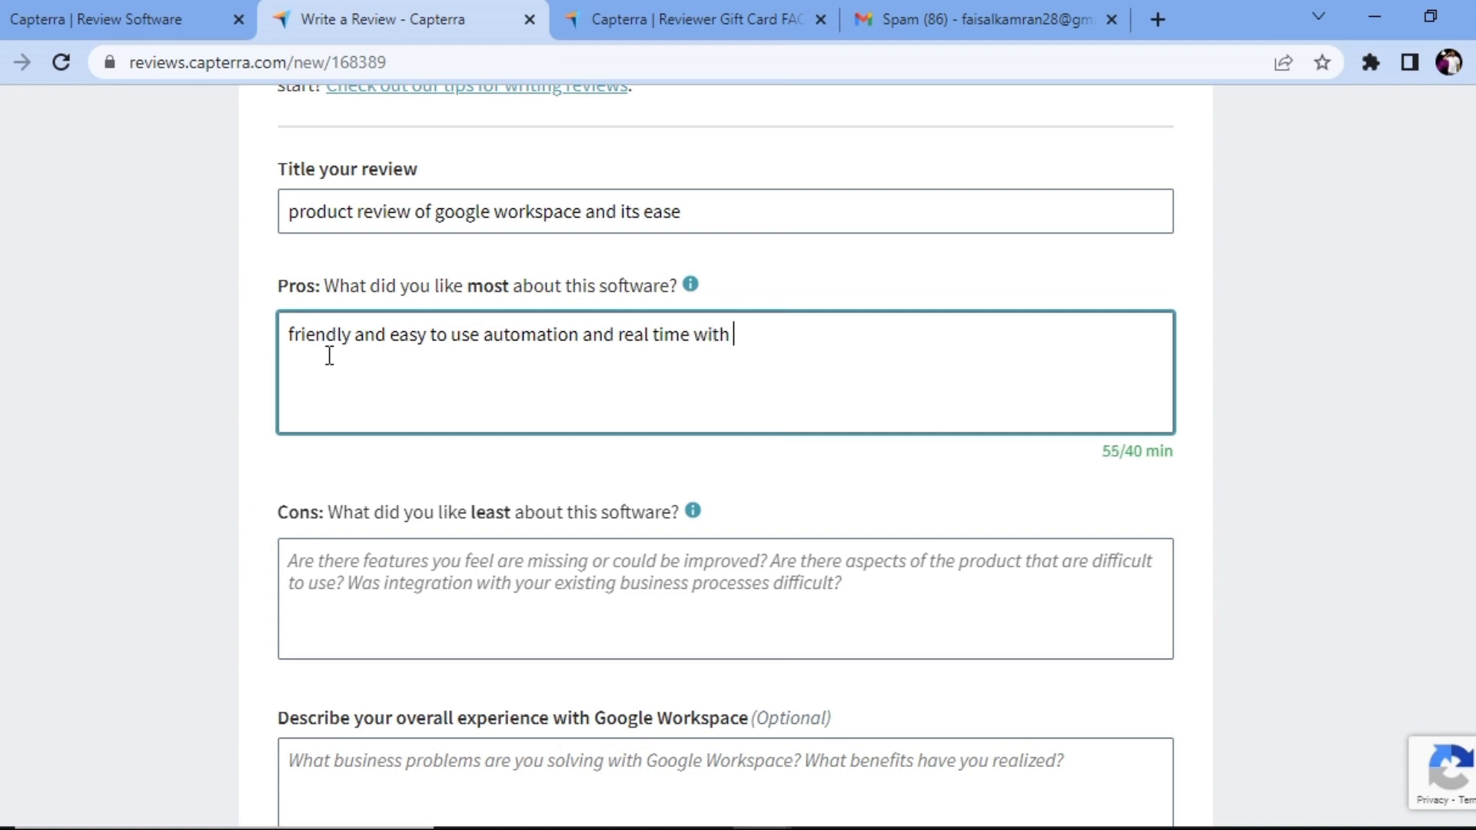
pyautogui.write('storgae capacity ')
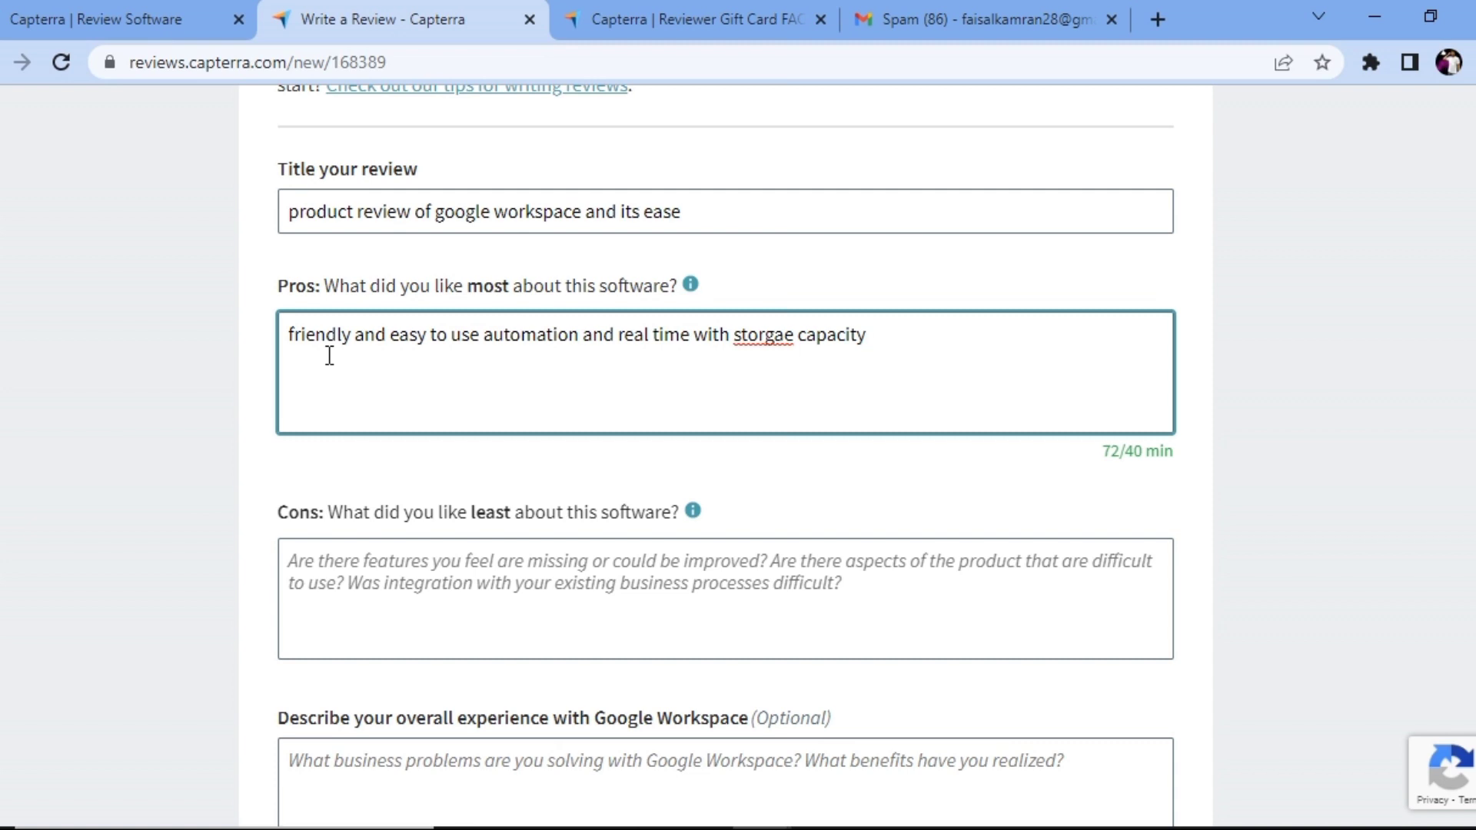
pyautogui.write('andmuh more.')
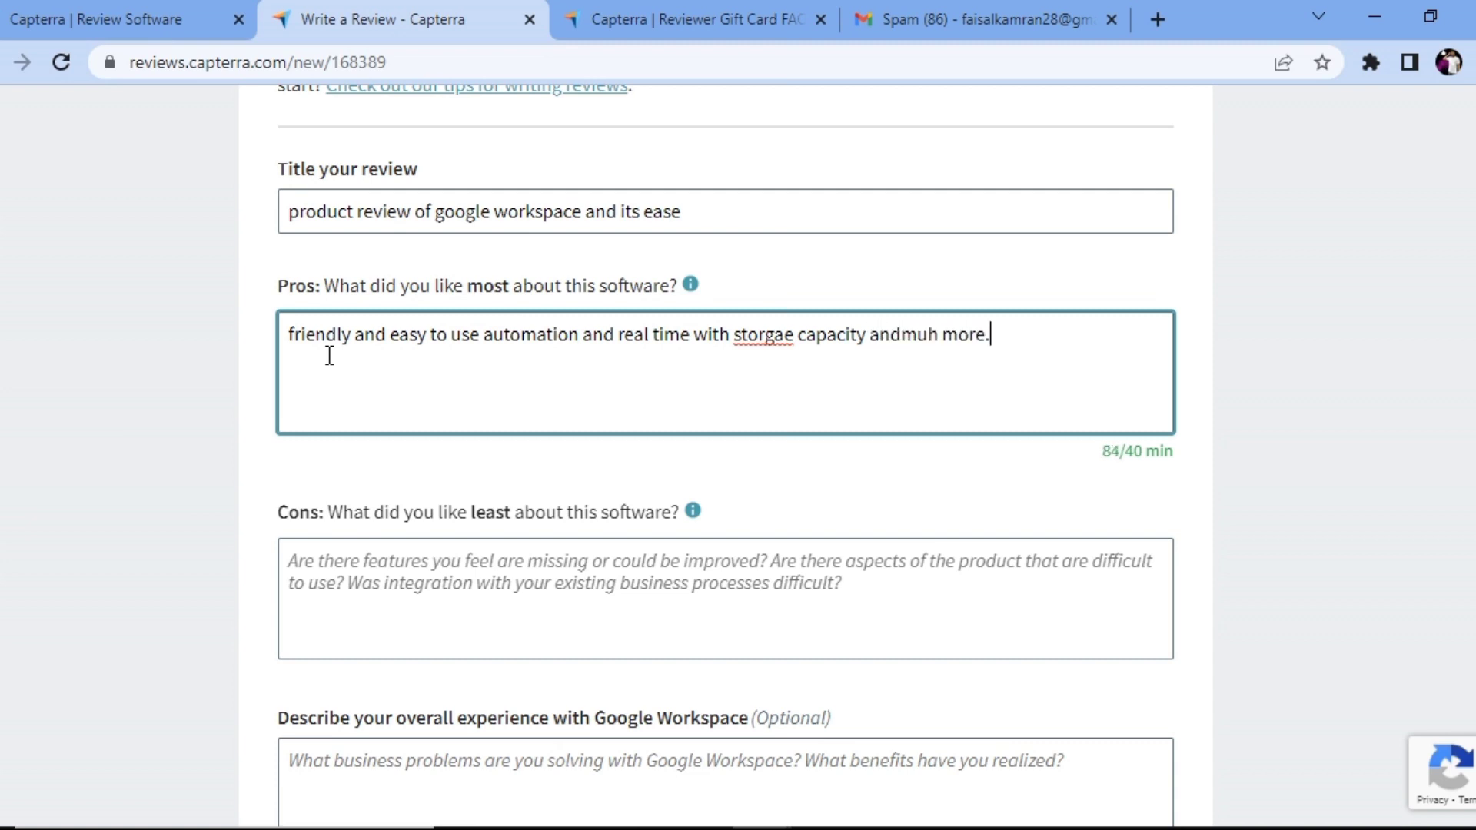
# Correct the misspelled words in the pros text to "storage" and "and much"
pyautogui.rightClick(777, 335)
pyautogui.click(827, 357)
pyautogui.rightClick(890, 347)
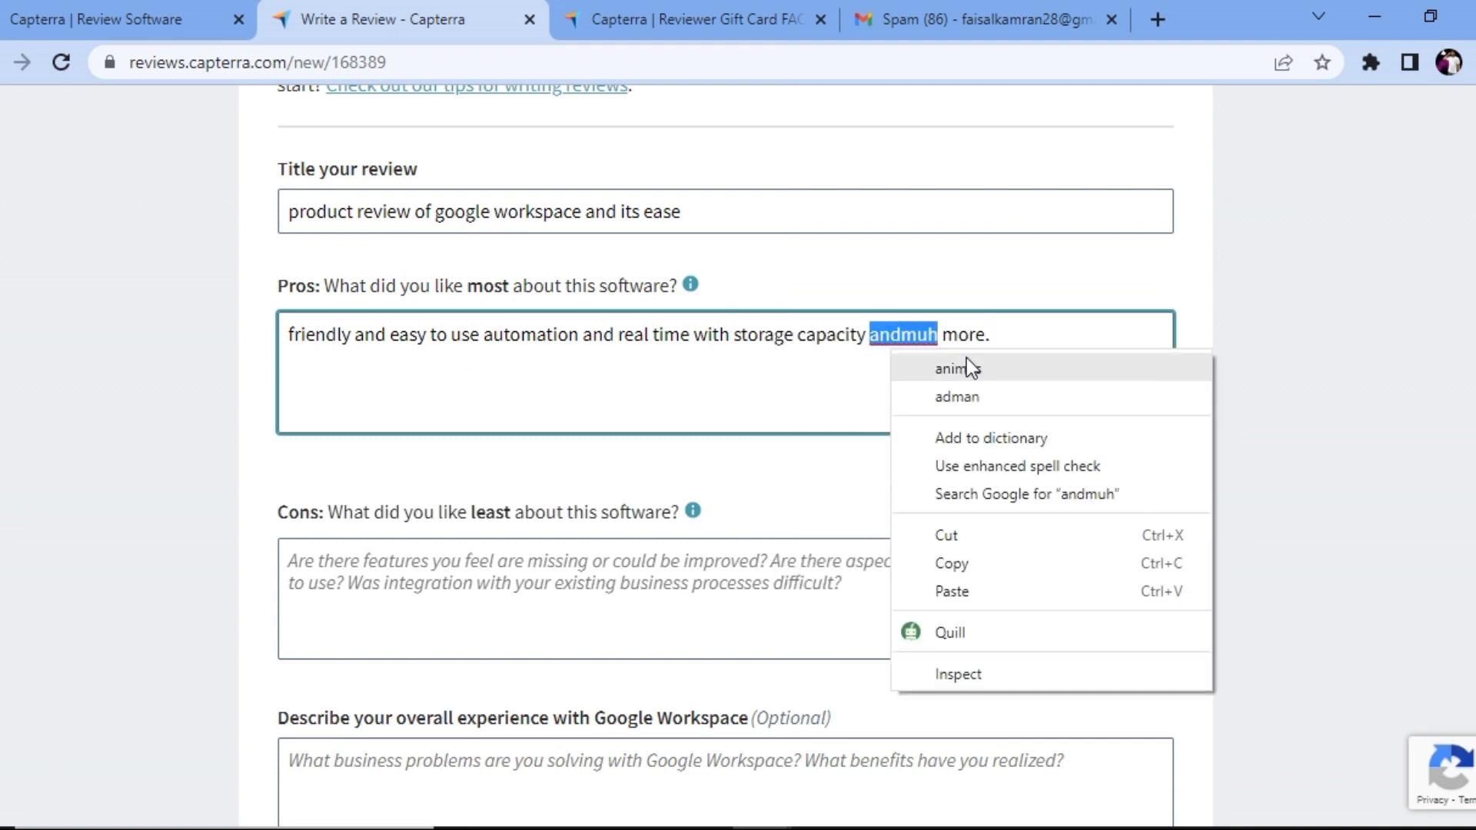
pyautogui.click(896, 347)
pyautogui.click(905, 334)
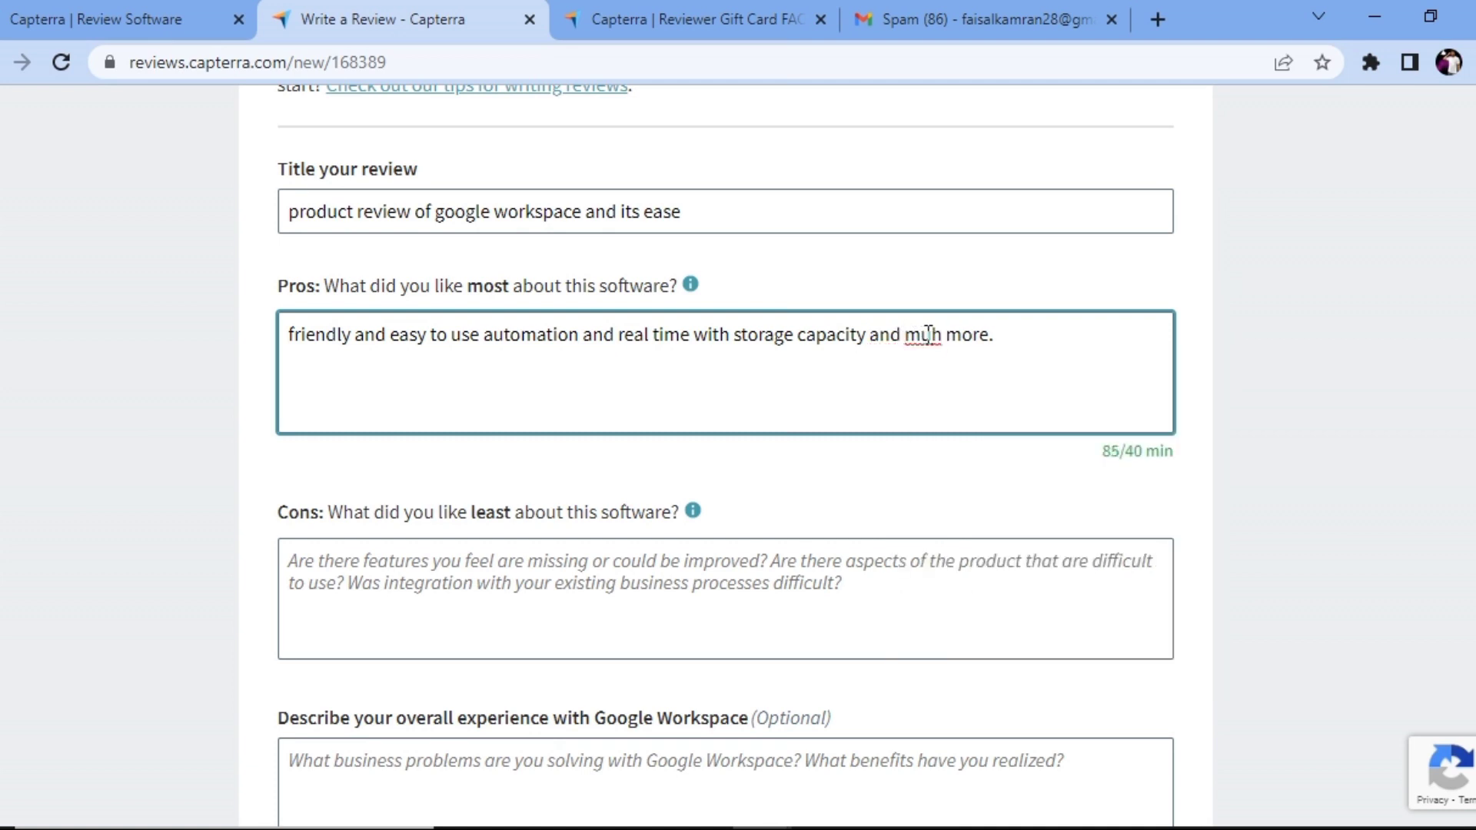
pyautogui.click(930, 334)
pyautogui.write('c')
# Search Google in a new tab for "cons of google workspace"
pyautogui.scroll(-5, 827, 547)
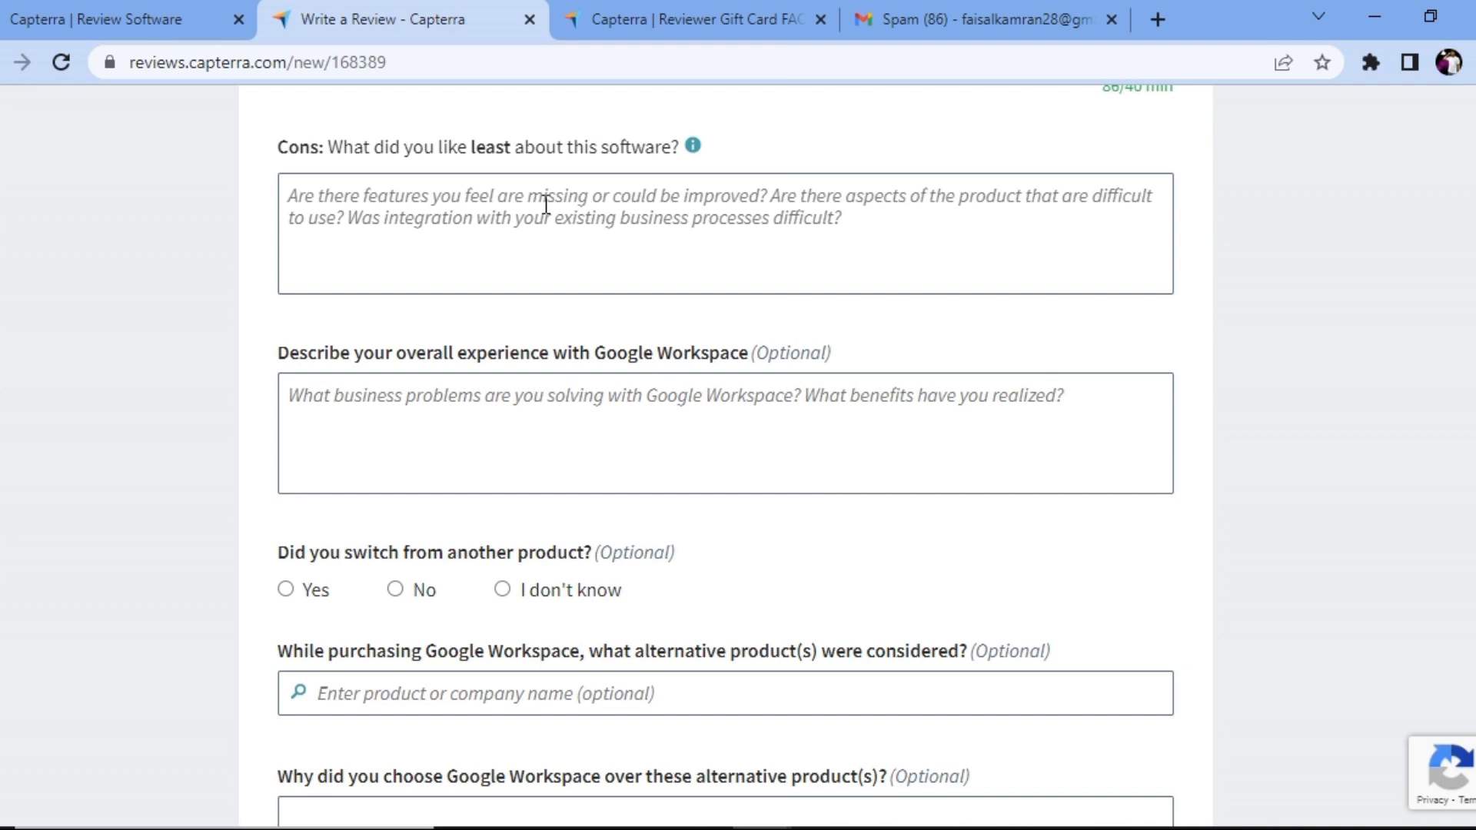
pyautogui.hotkey('ctrl', 't')
pyautogui.click(275, 62)
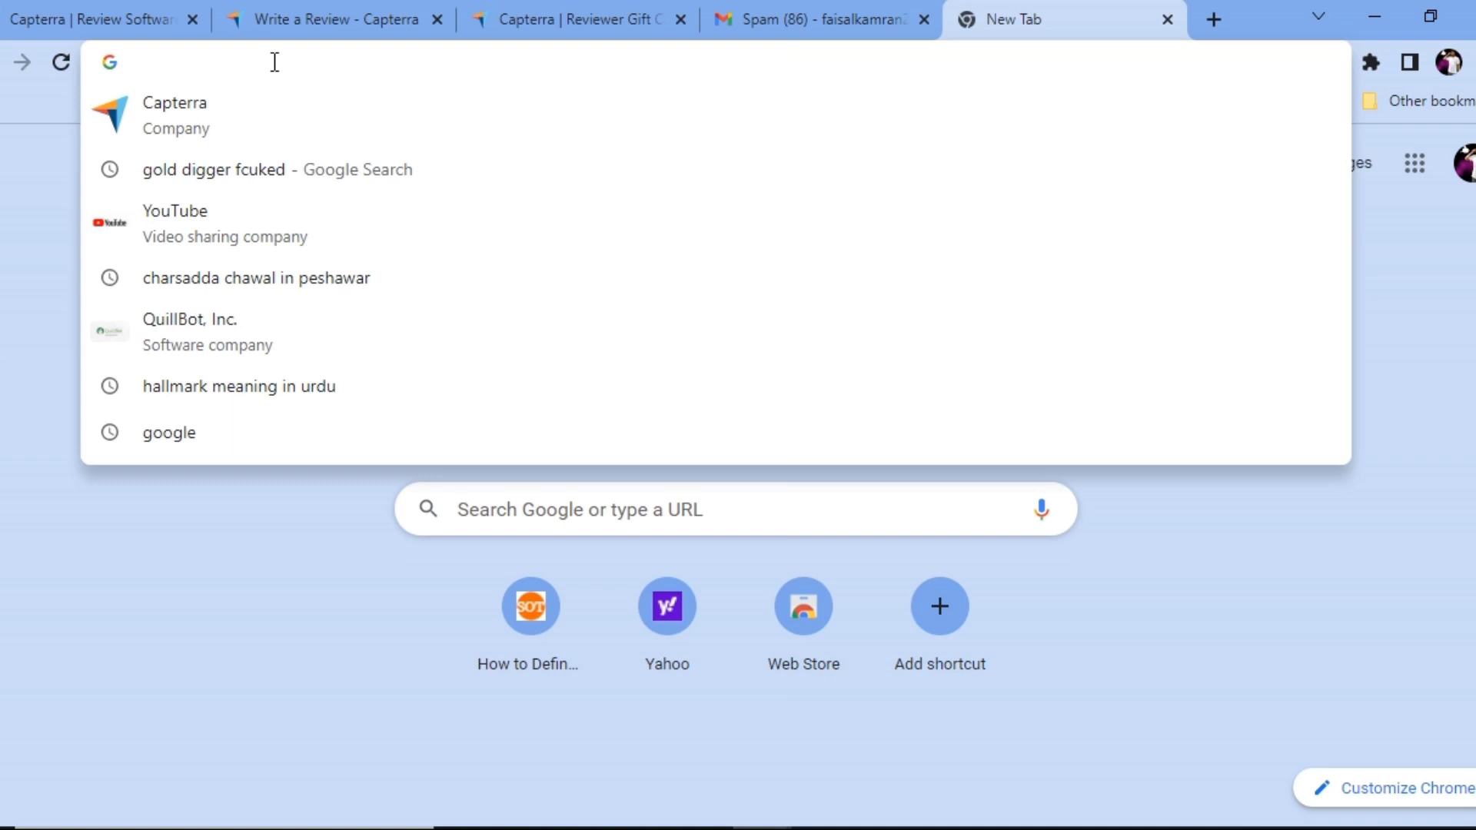
pyautogui.click(585, 502)
pyautogui.write('co')
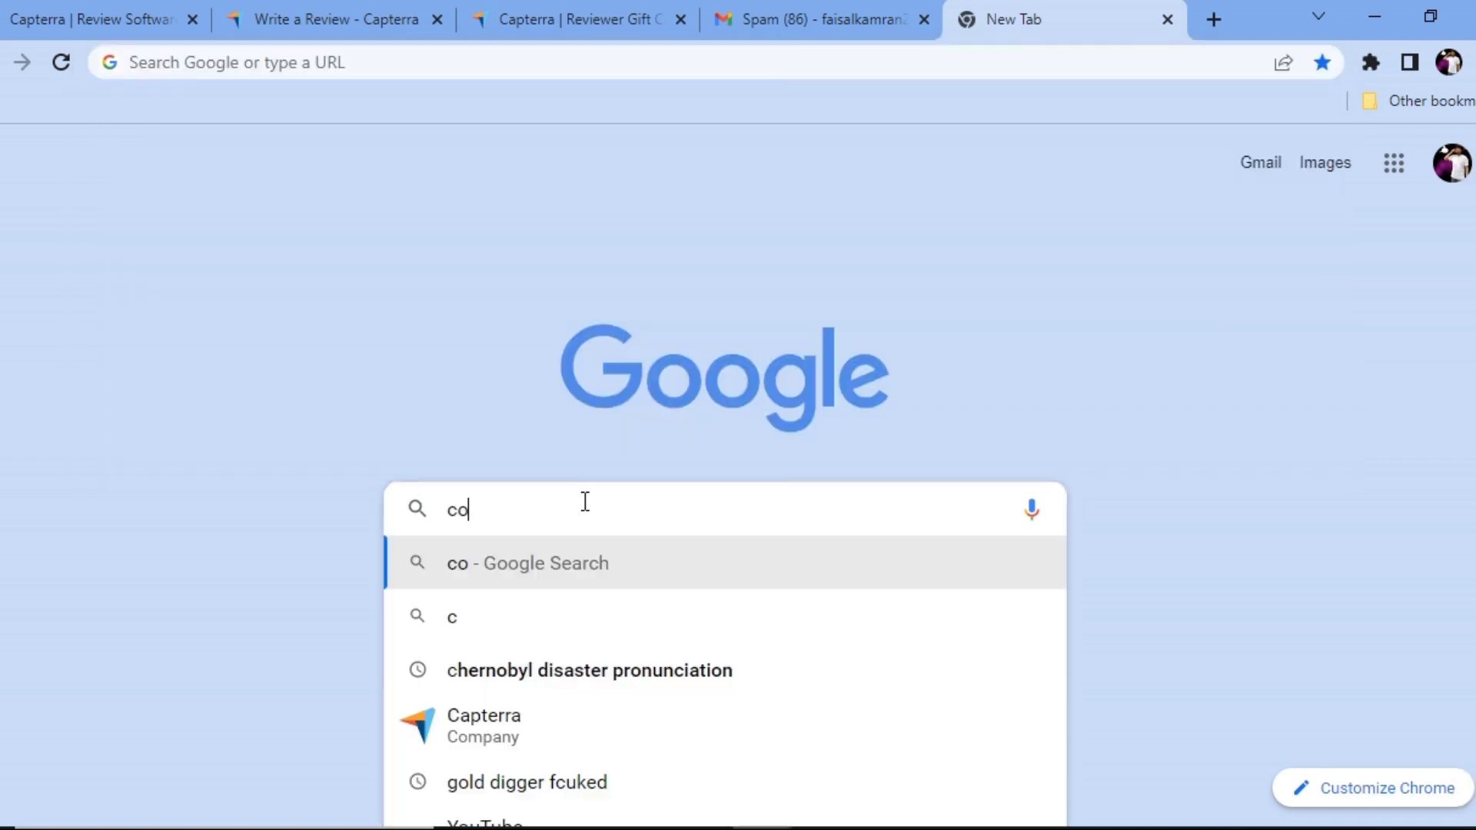
pyautogui.write('ns of google')
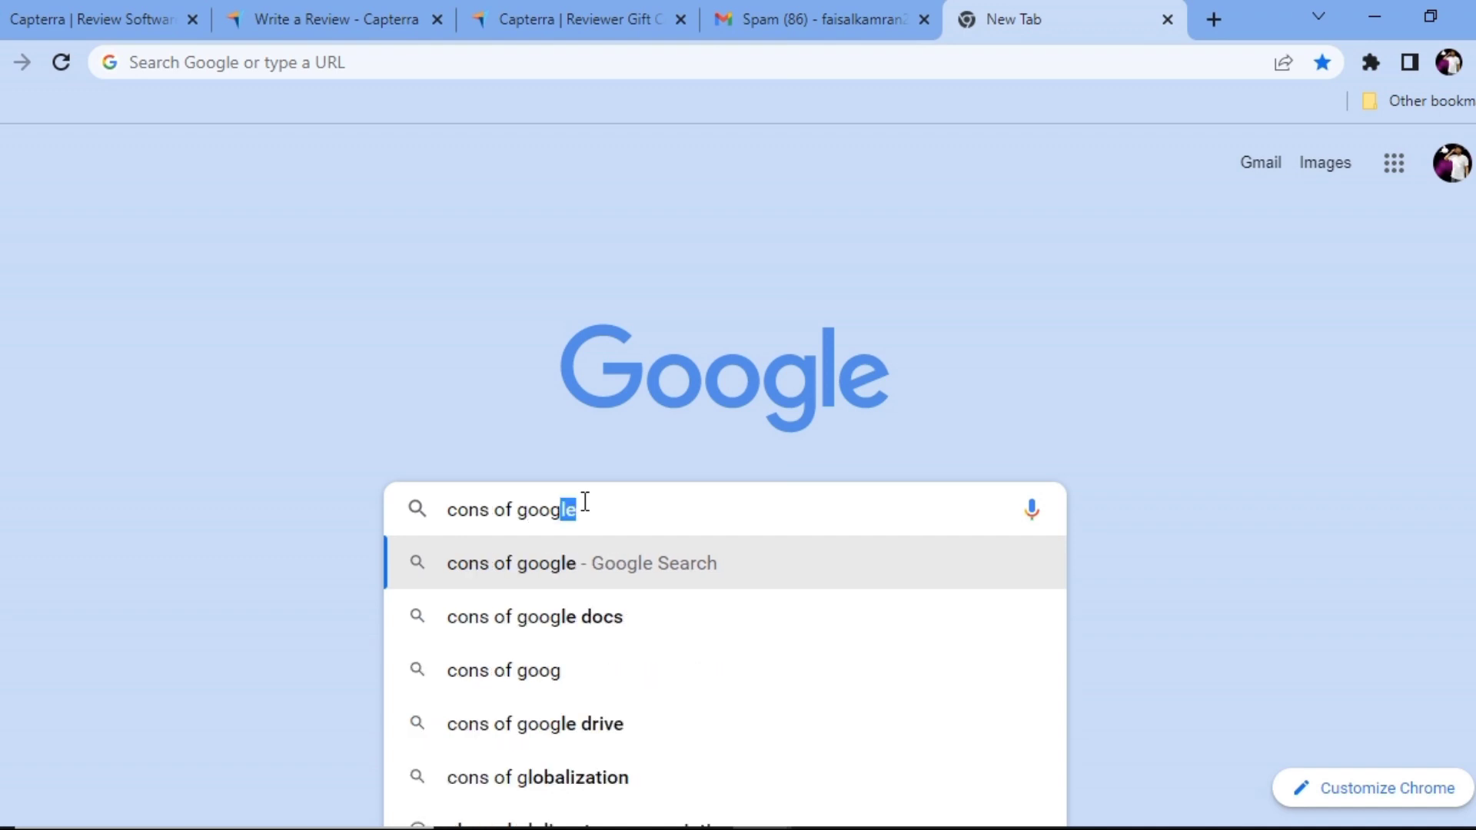
pyautogui.write(' works')
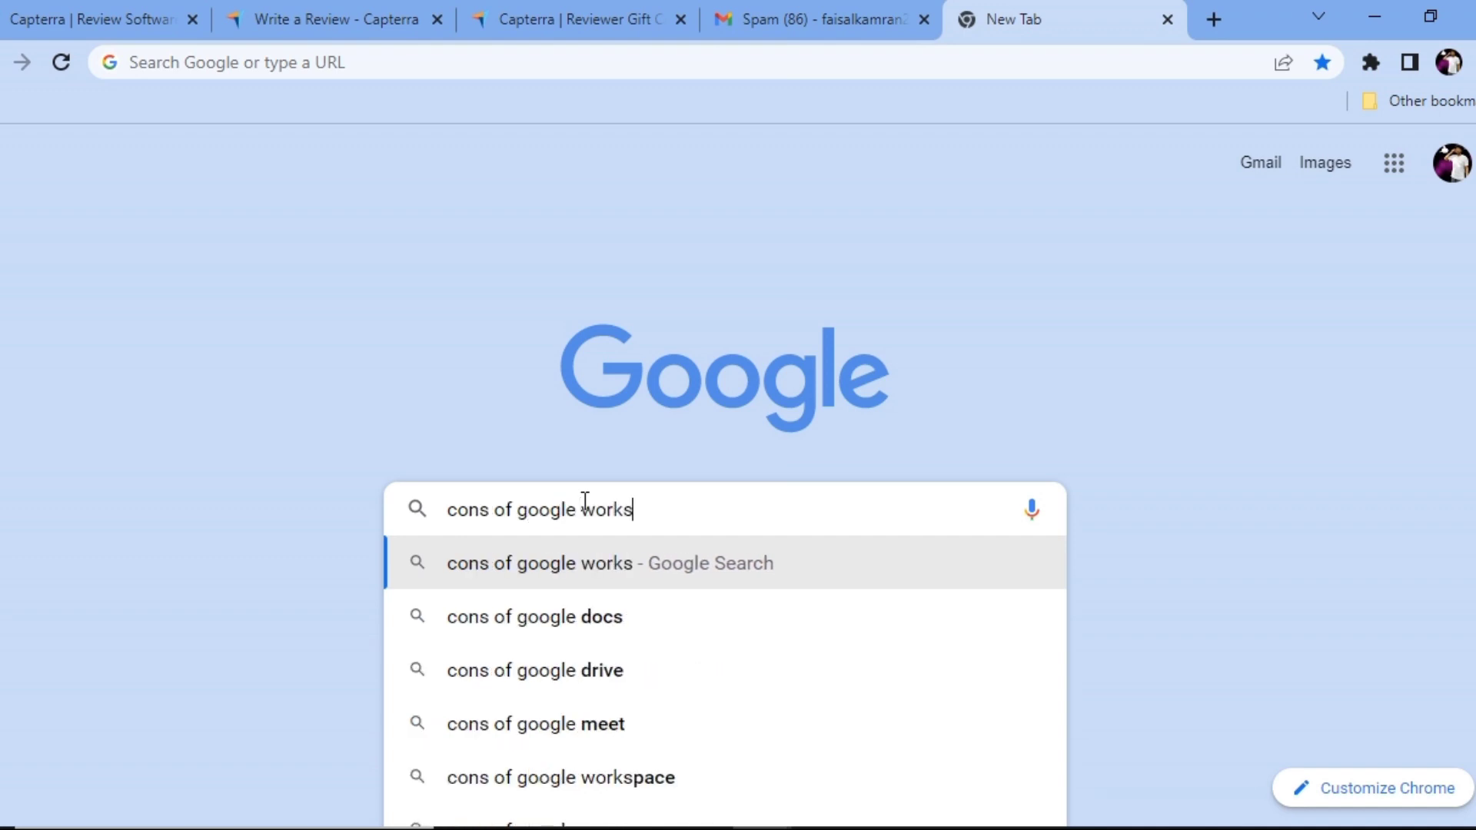
pyautogui.write('pace')
pyautogui.press('Return')
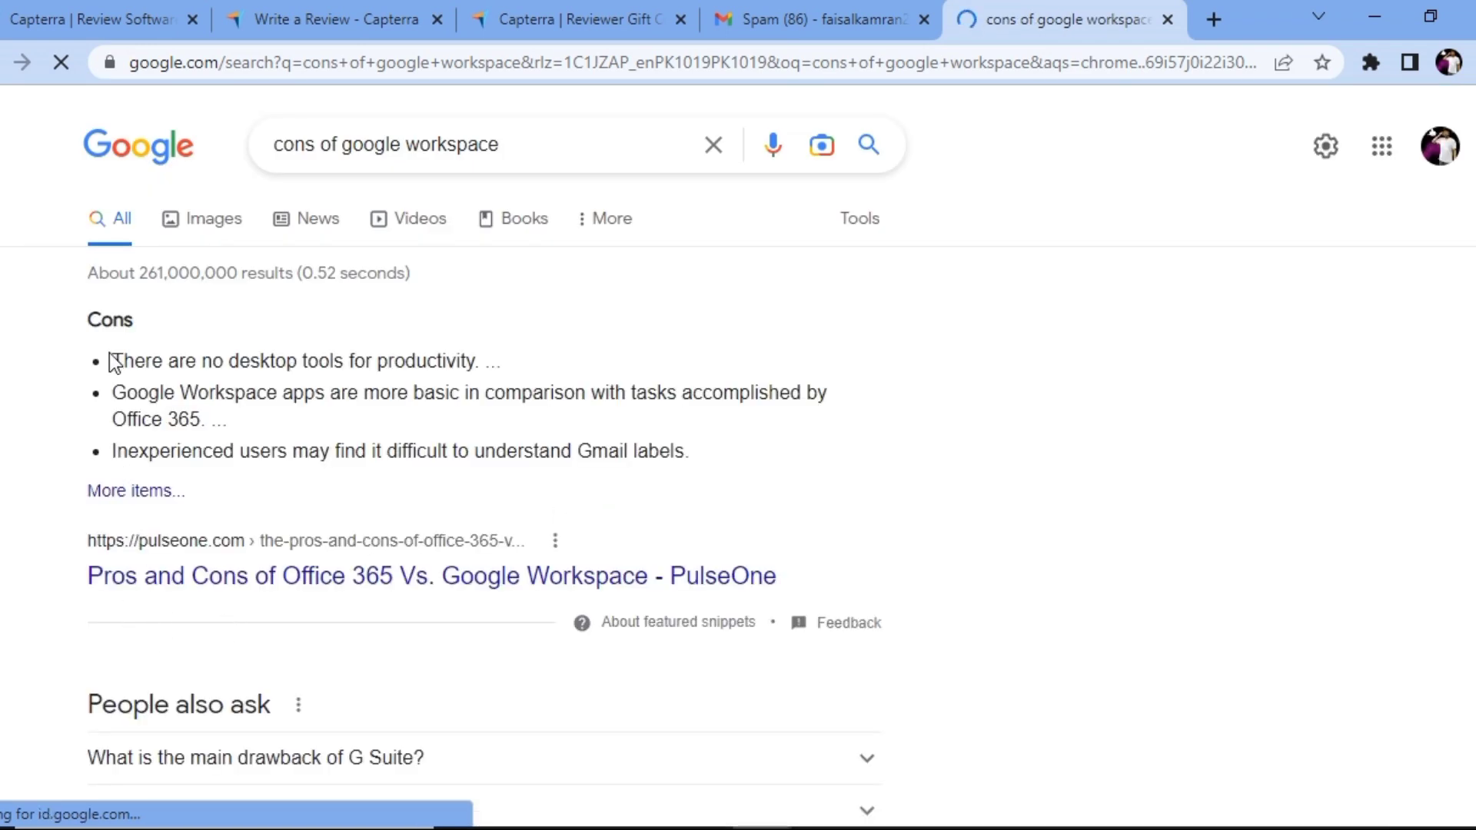
# Open the PulseOne article comparing Office 365 and Google Workspace and find its first Cons list
pyautogui.click(139, 496)
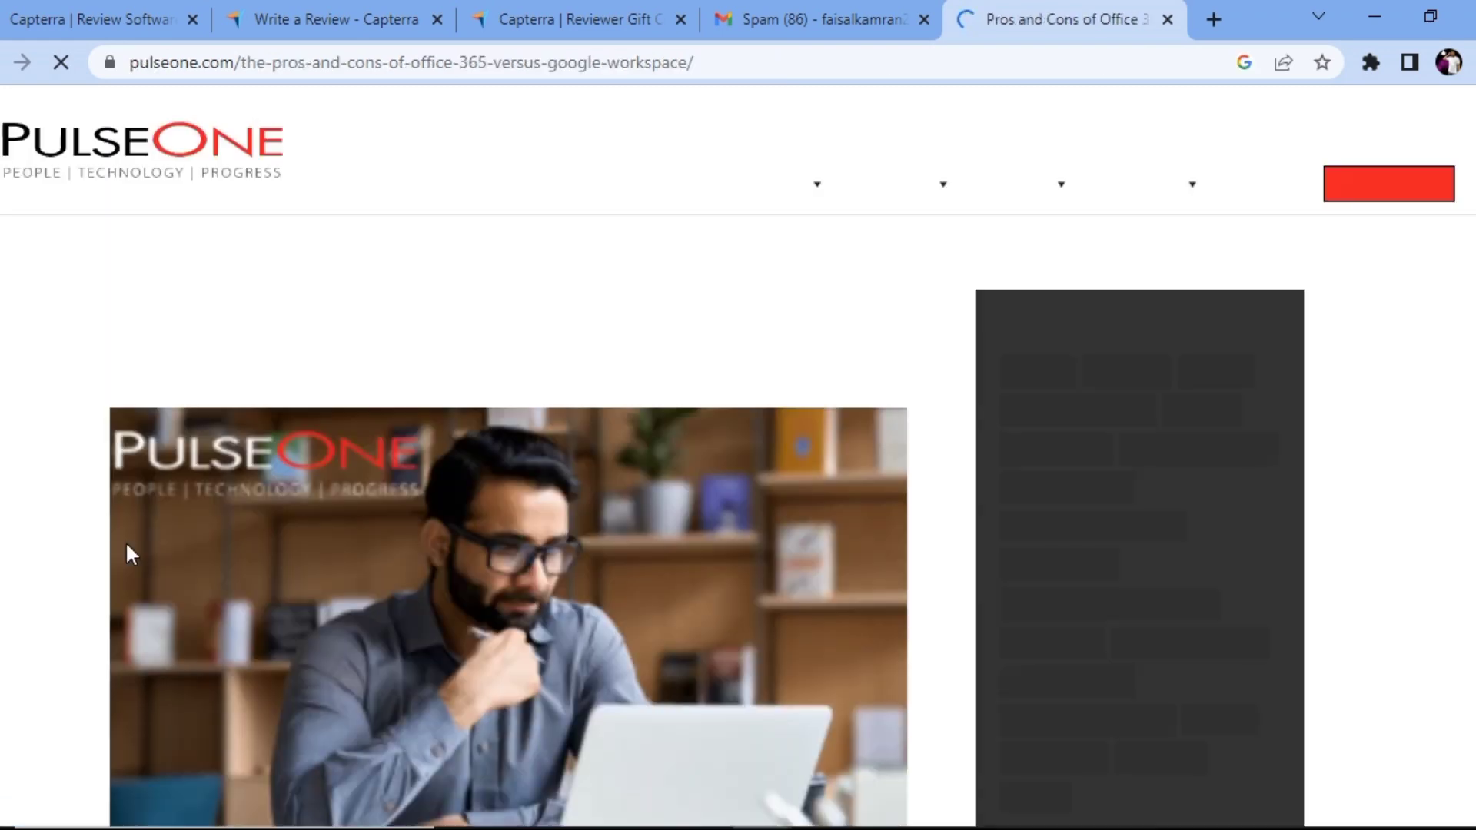
pyautogui.scroll(-10, 344, 515)
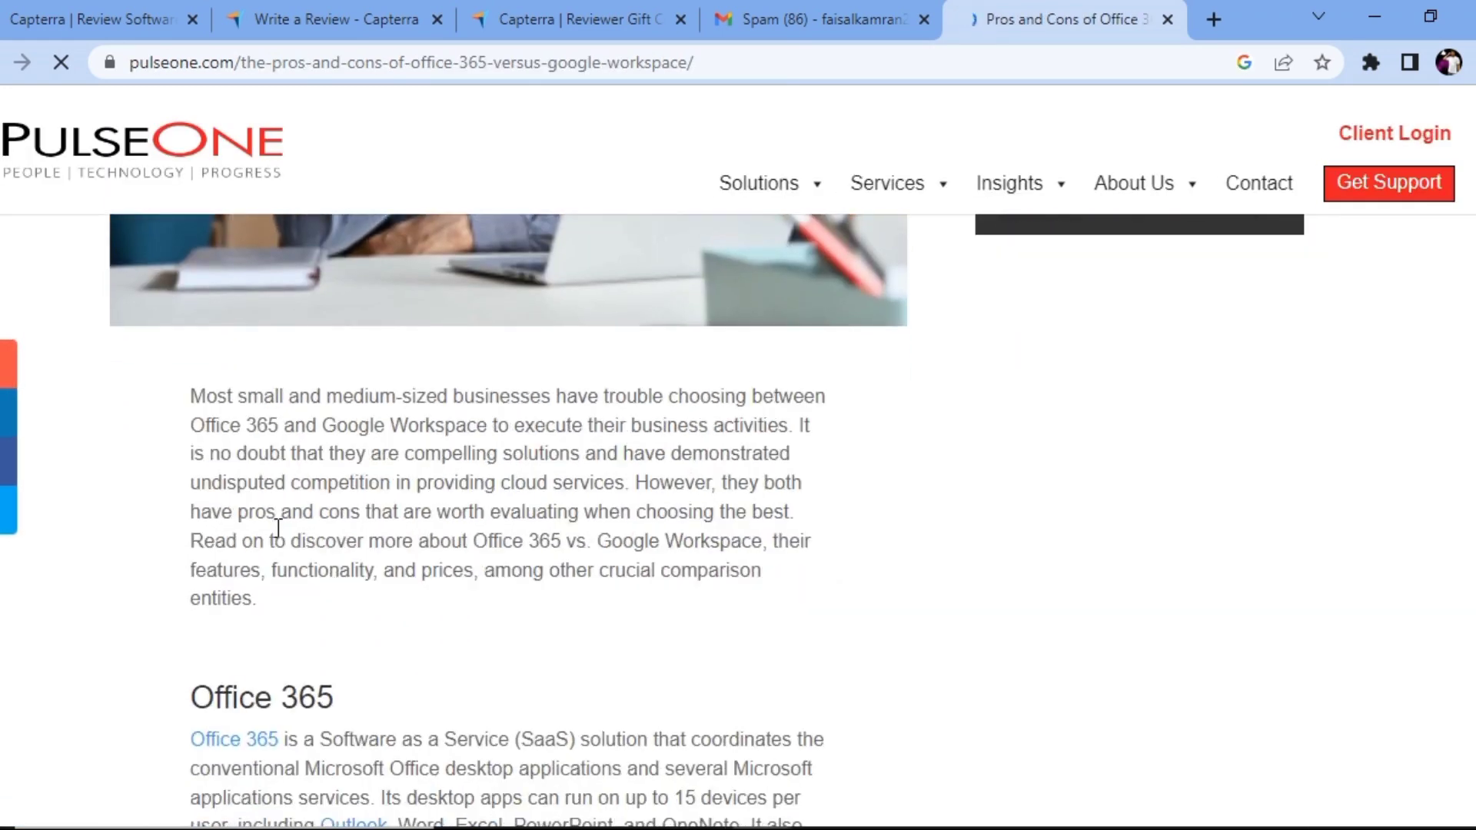
pyautogui.scroll(-5, 284, 535)
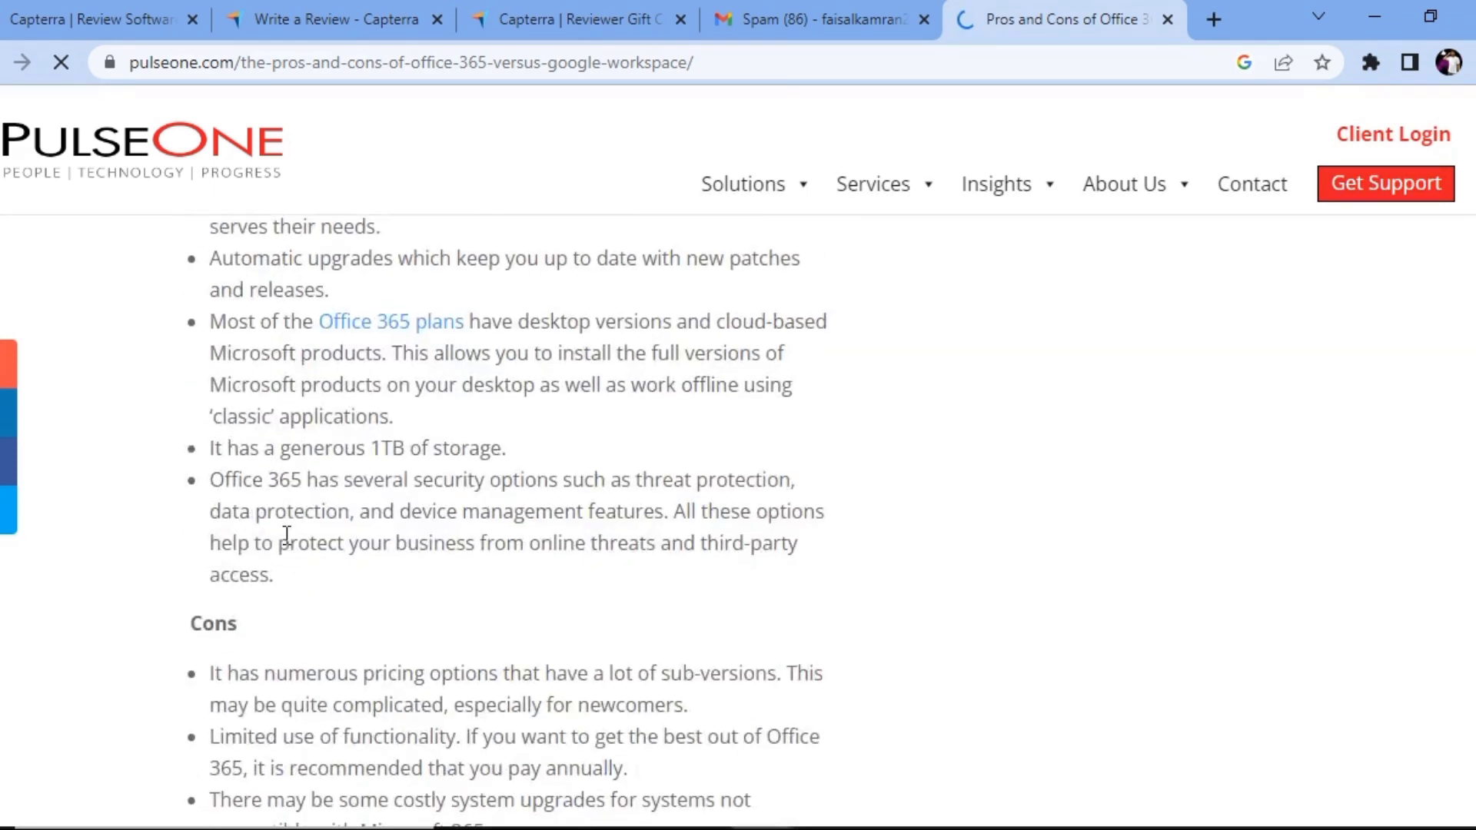
pyautogui.scroll(-3, 286, 534)
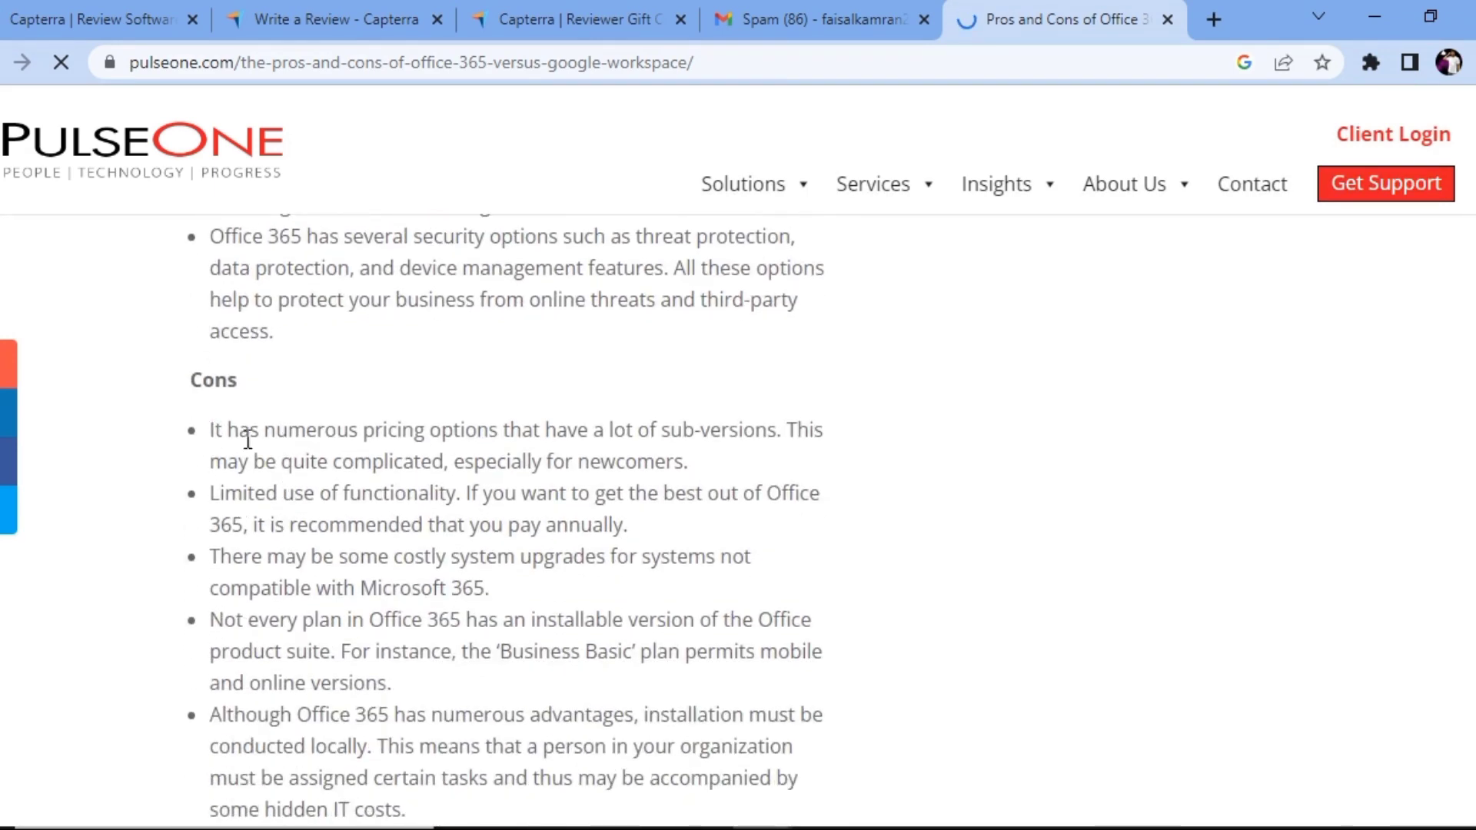
# Select all five bullet points of the Cons list in the article's Office 365 section
pyautogui.moveTo(209, 426); pyautogui.dragTo(462, 570)
pyautogui.scroll(-5, 461, 571)
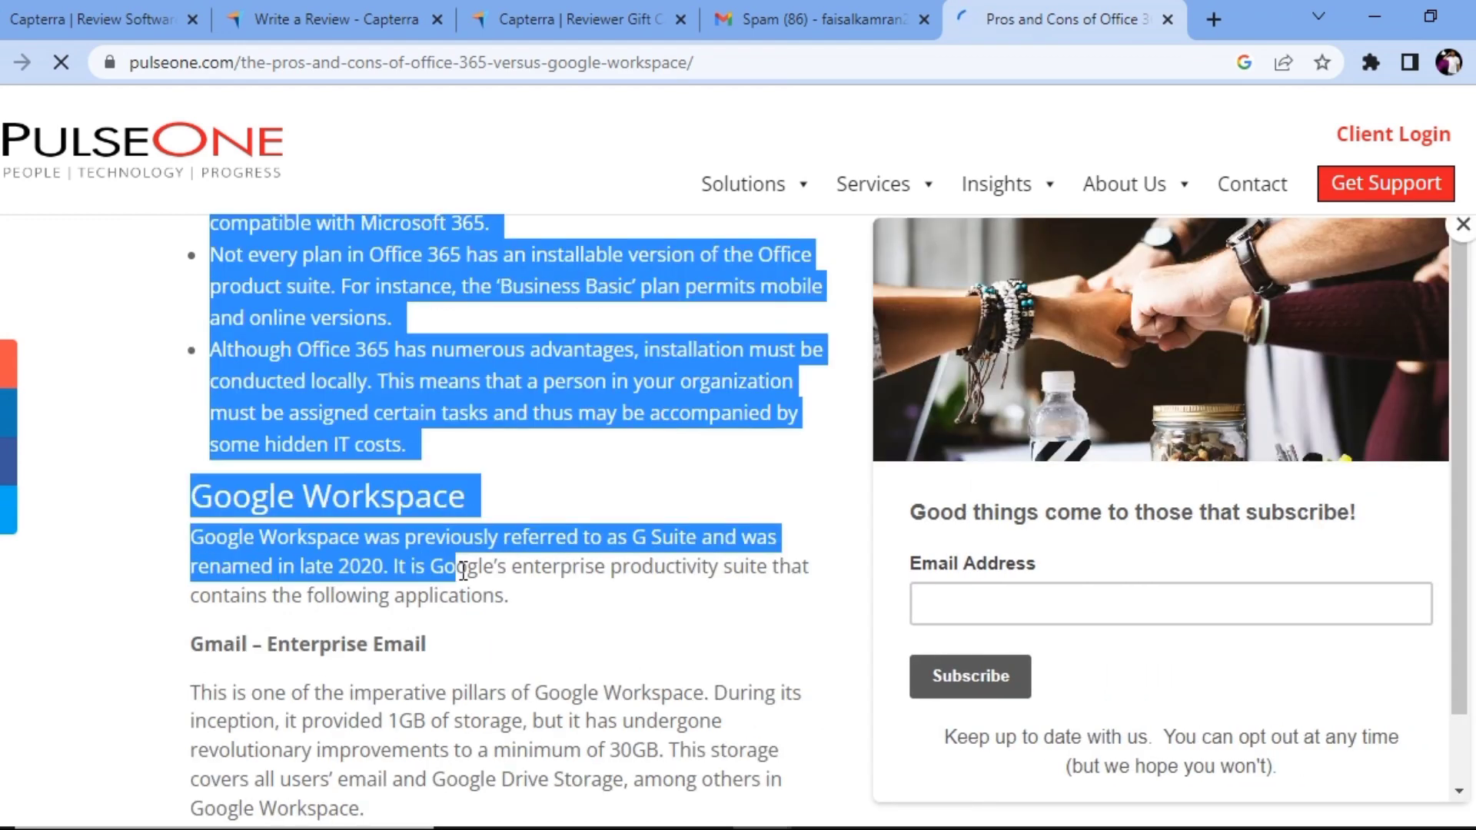
pyautogui.click(501, 411)
pyautogui.moveTo(504, 421); pyautogui.dragTo(507, 492)
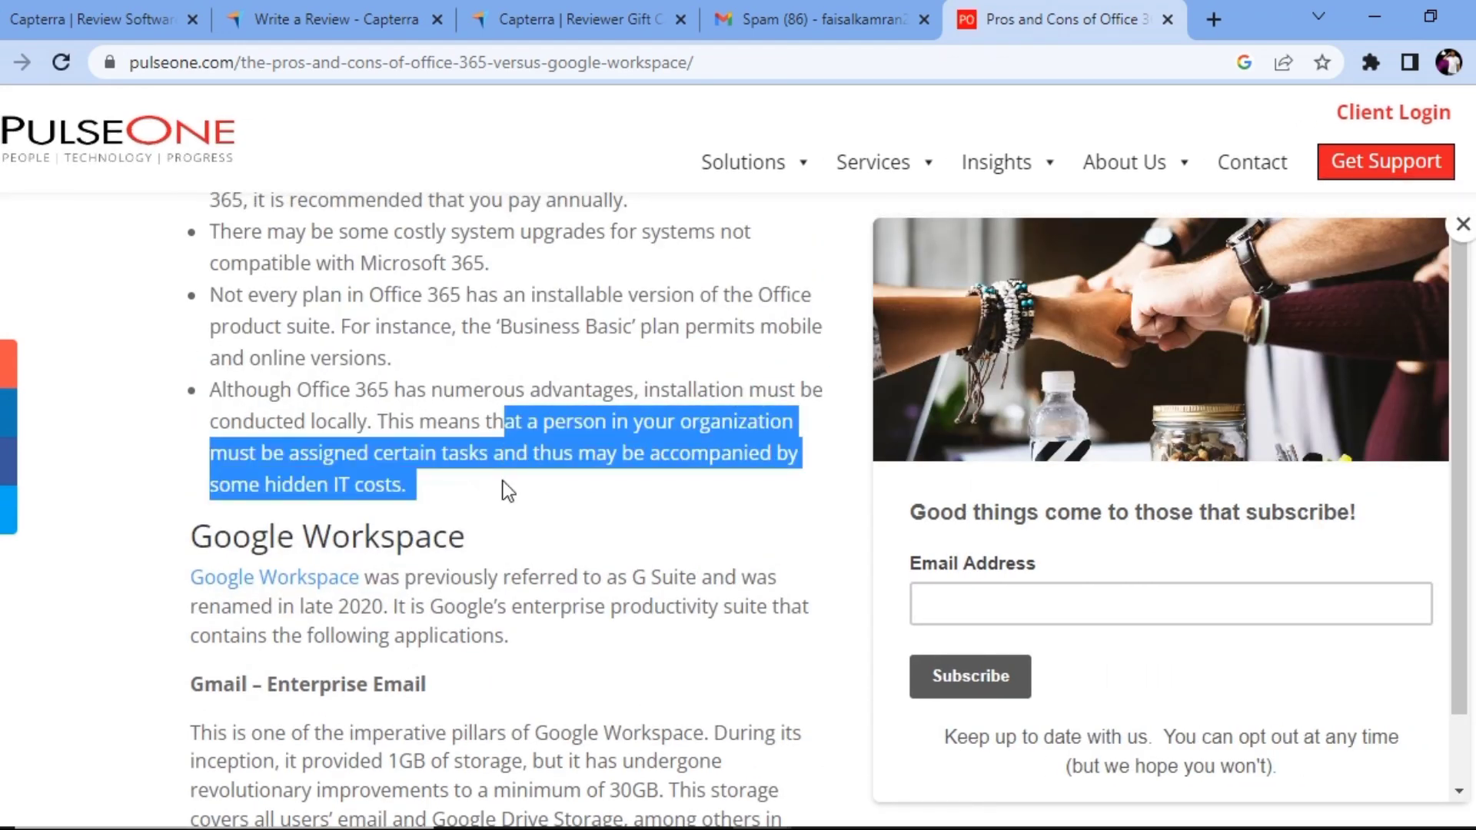
pyautogui.scroll(3, 469, 538)
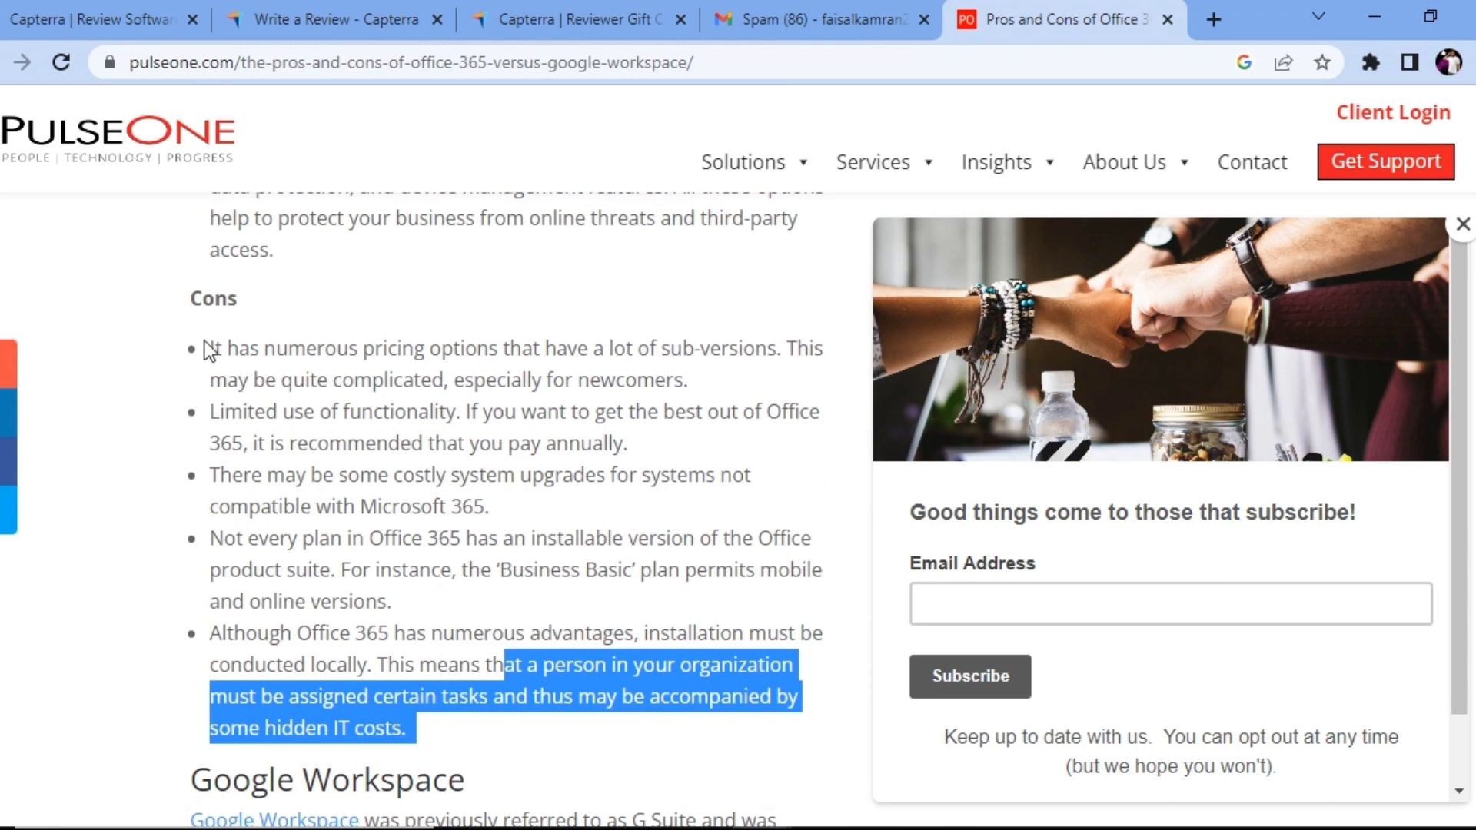
pyautogui.moveTo(209, 350); pyautogui.dragTo(295, 409)
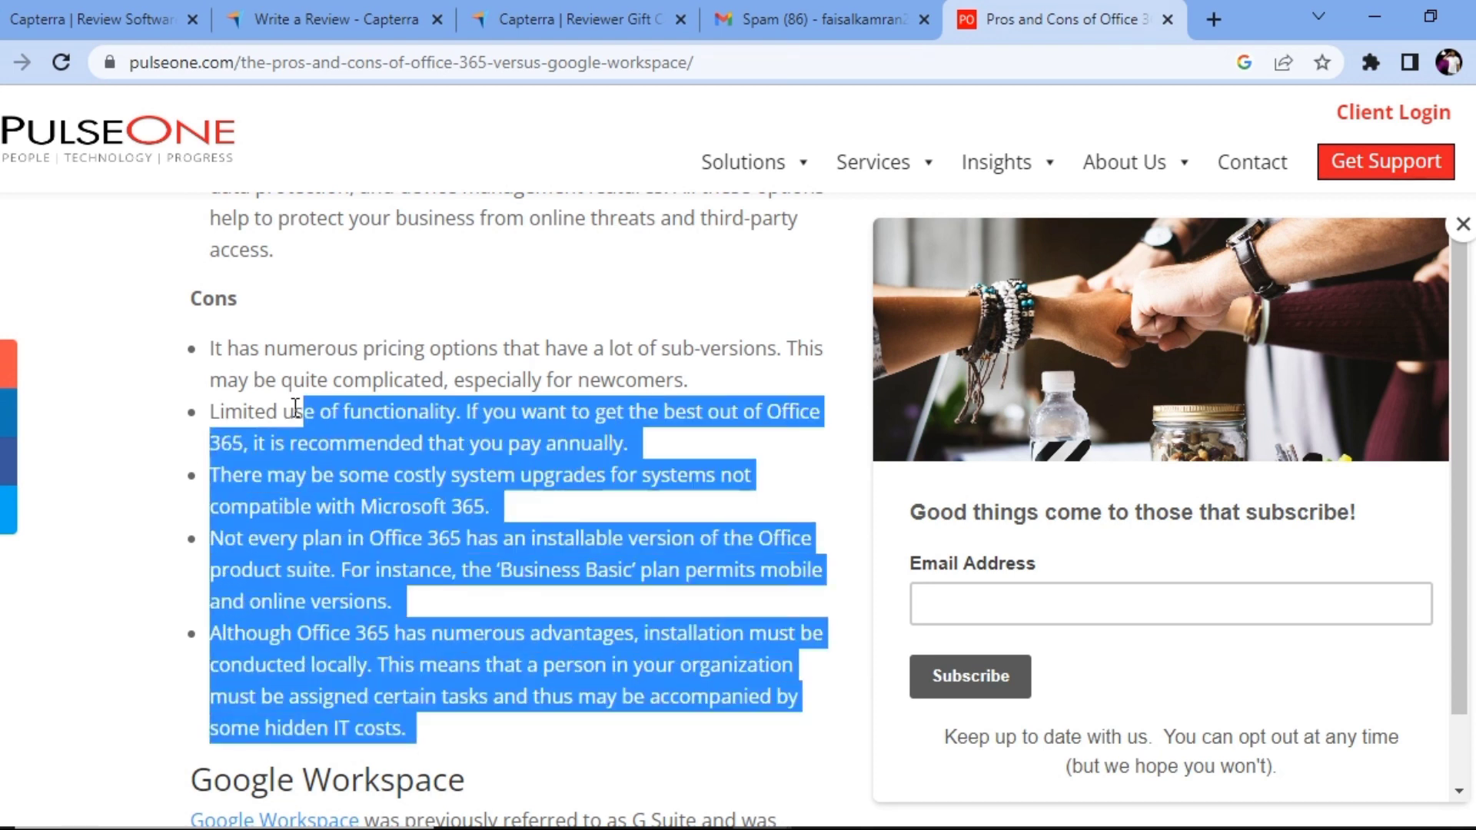
pyautogui.moveTo(287, 350); pyautogui.dragTo(216, 347)
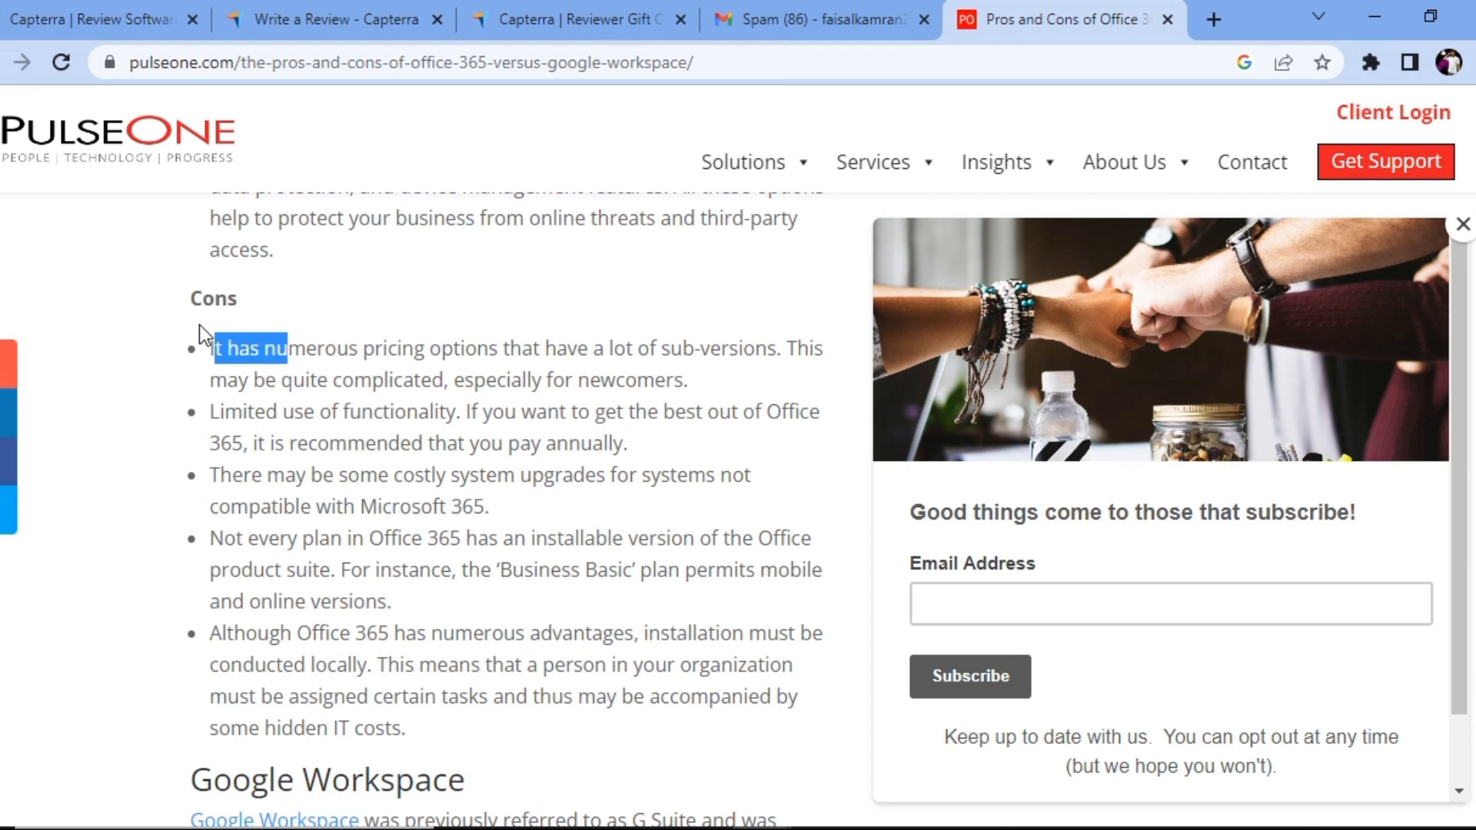
pyautogui.moveTo(202, 330); pyautogui.dragTo(518, 723)
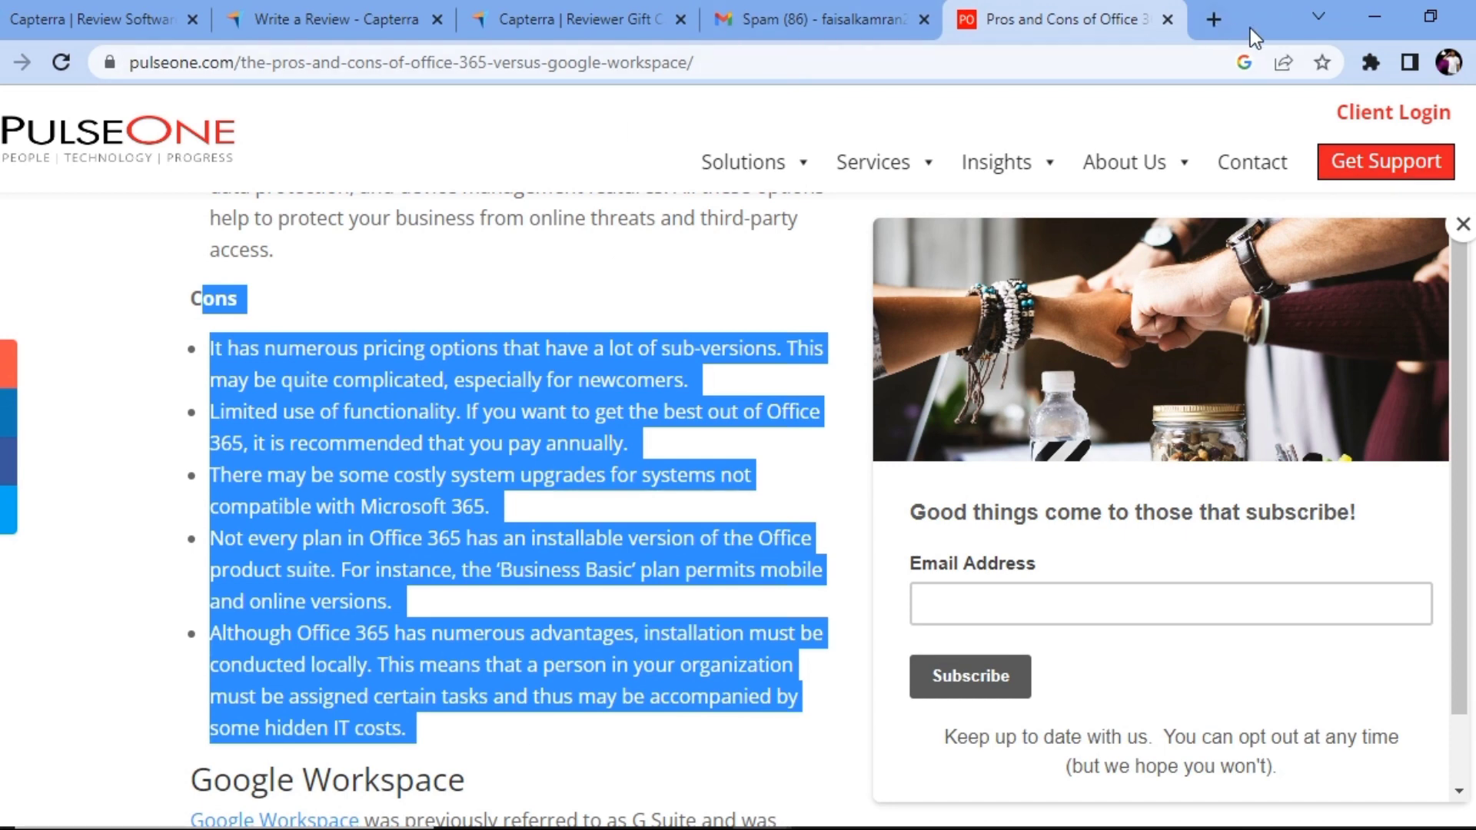
# Search Google for "spinbot" in a new tab and open the spinbot.com text spinner
pyautogui.click(1213, 19)
pyautogui.click(556, 63)
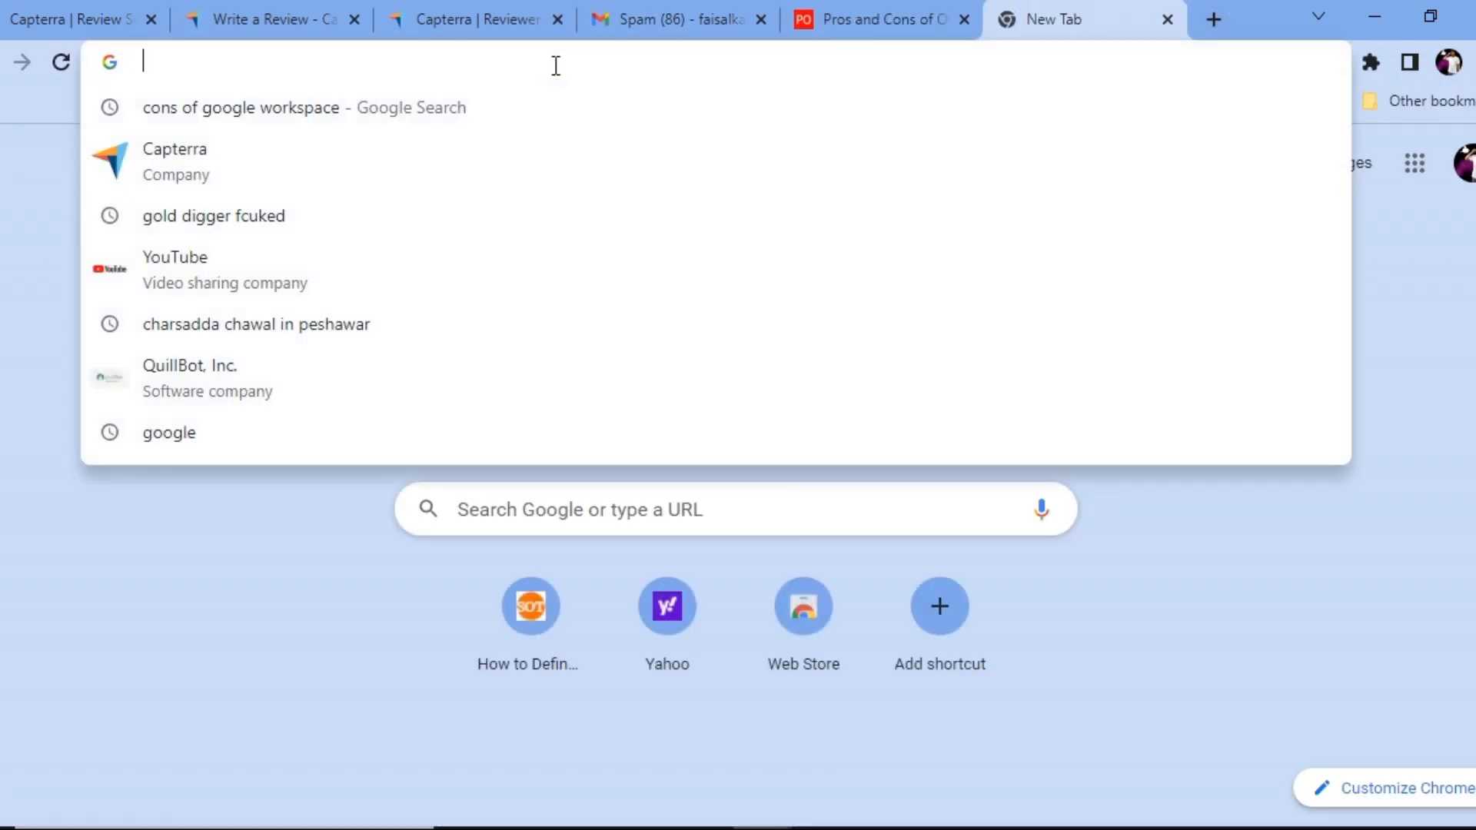
pyautogui.write('spinbot')
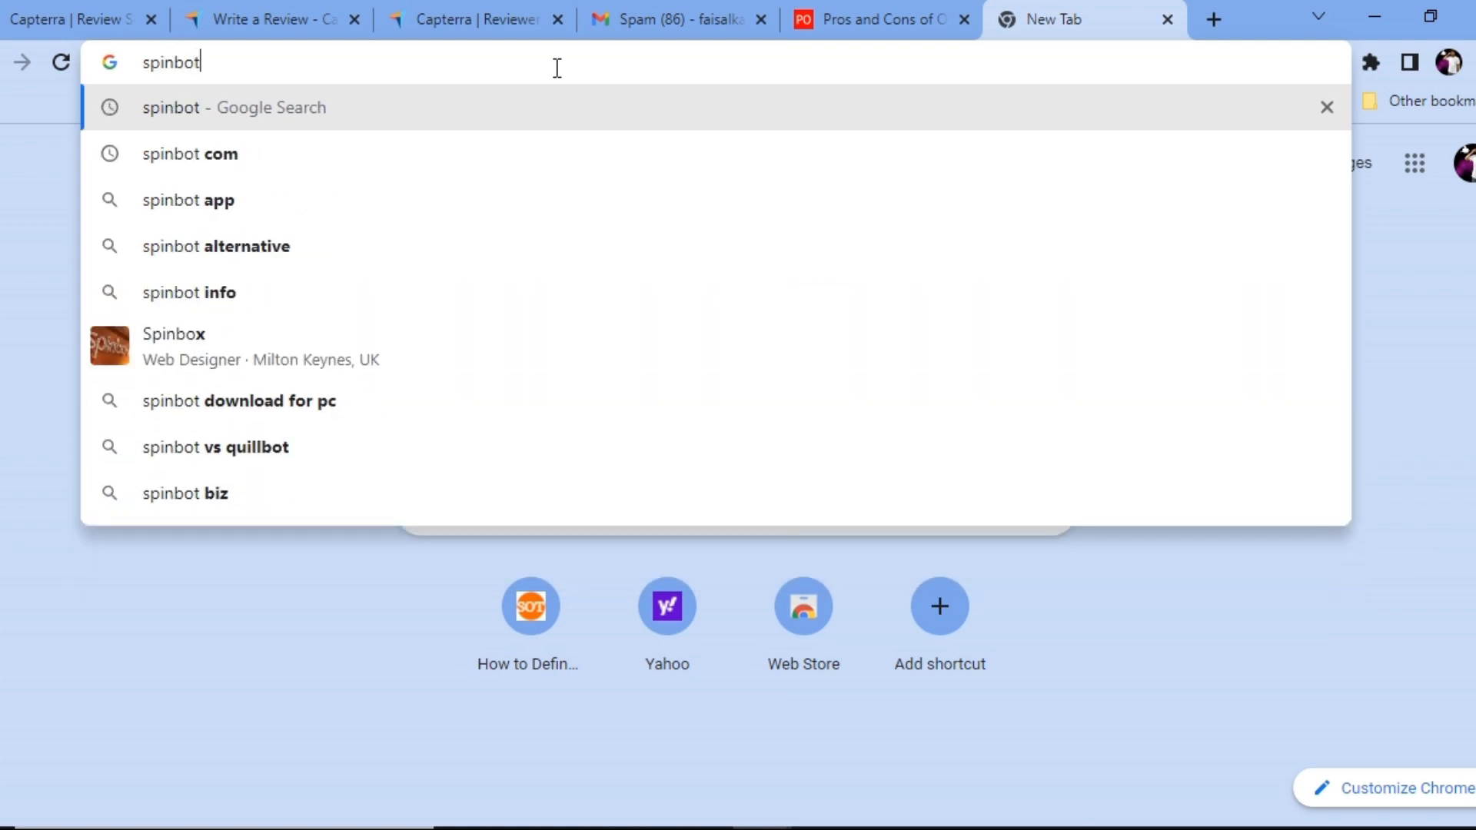
pyautogui.press('Return')
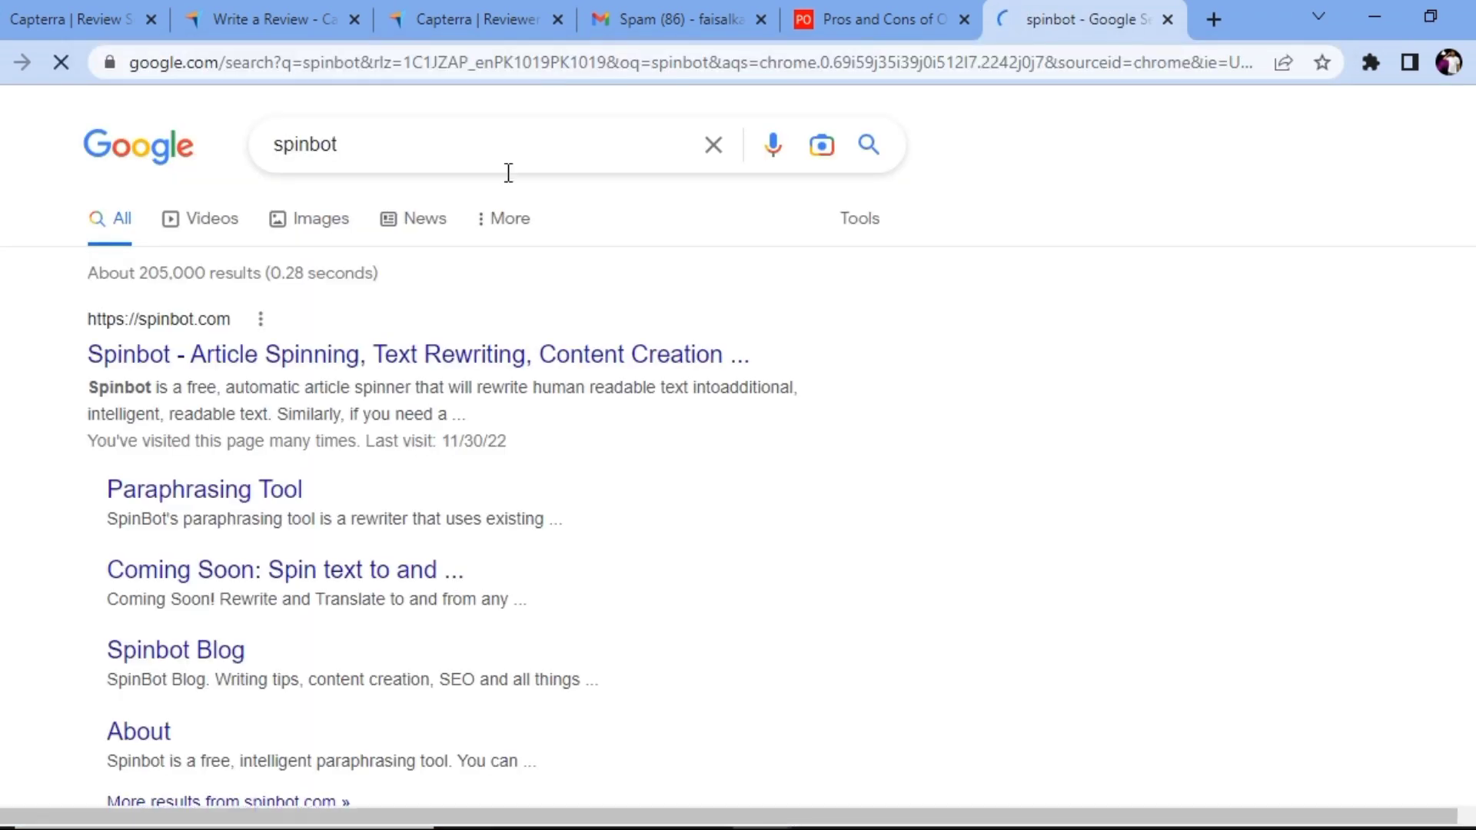
pyautogui.click(260, 353)
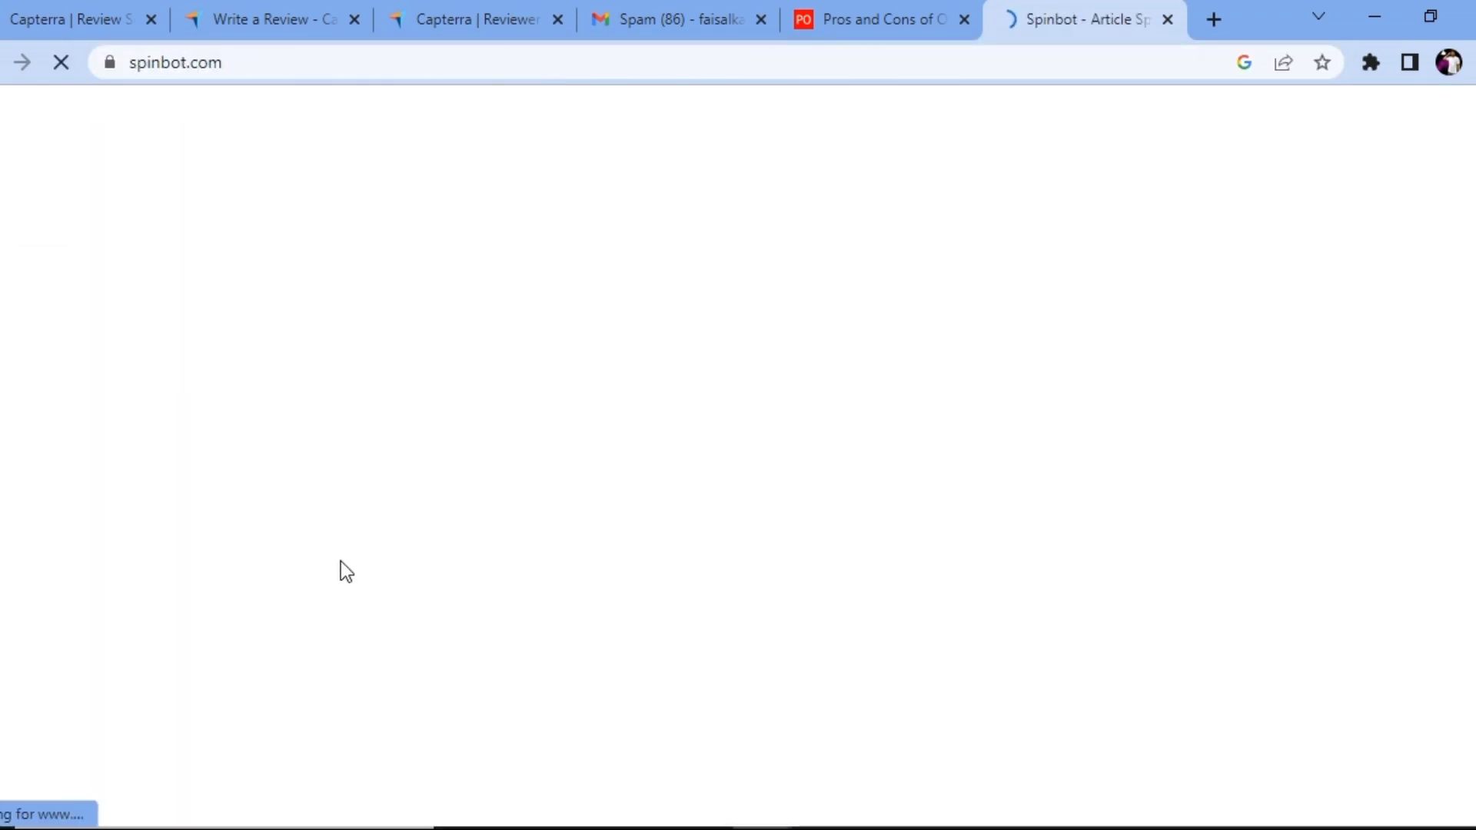
# Rewrite the copied cons text with Basic Spin, without its leftover "ons" heading, and copy the rewritten version
pyautogui.click(428, 521)
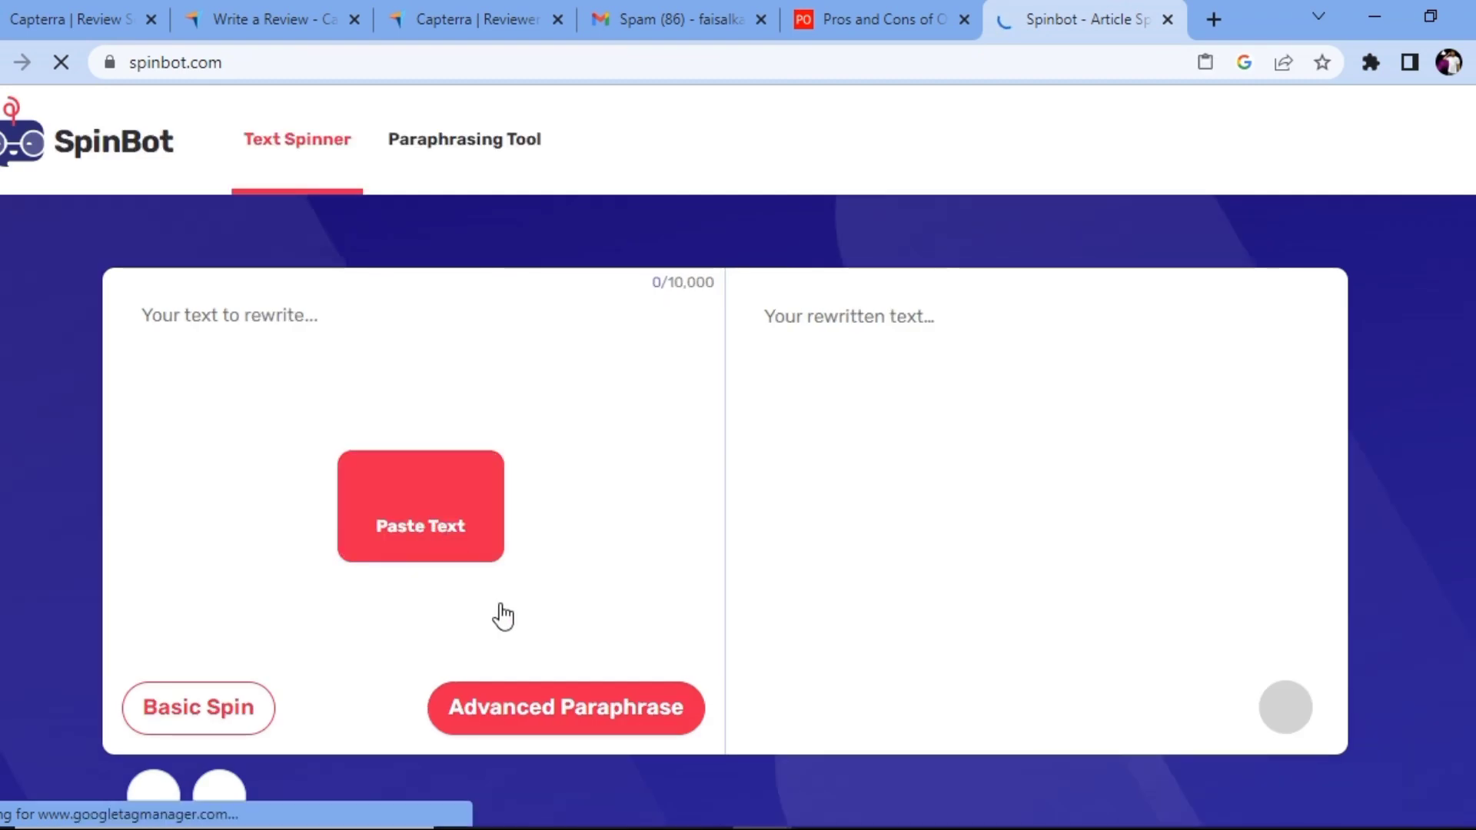
pyautogui.moveTo(185, 316); pyautogui.dragTo(100, 318)
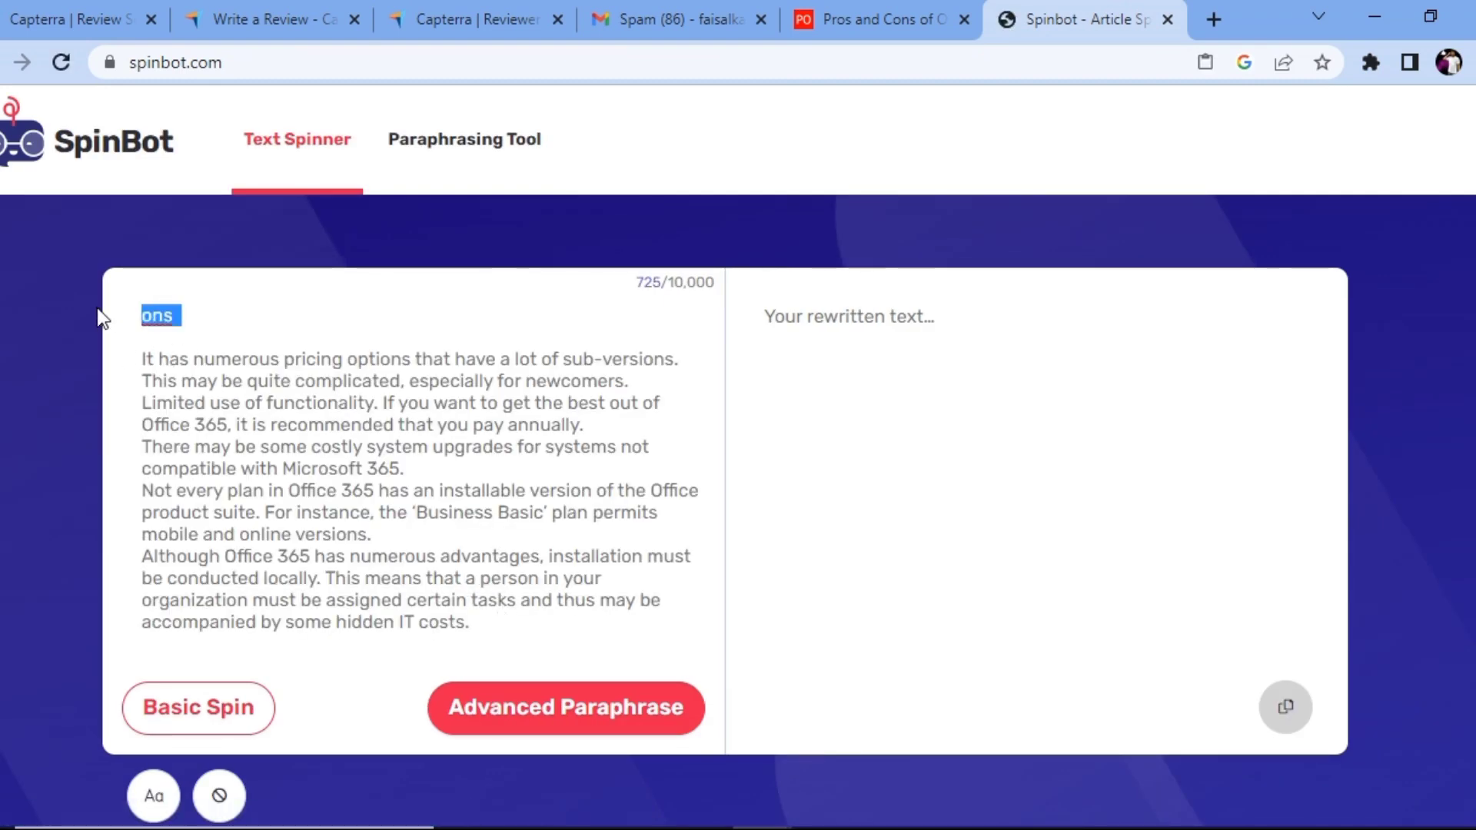
pyautogui.press('BackSpace')
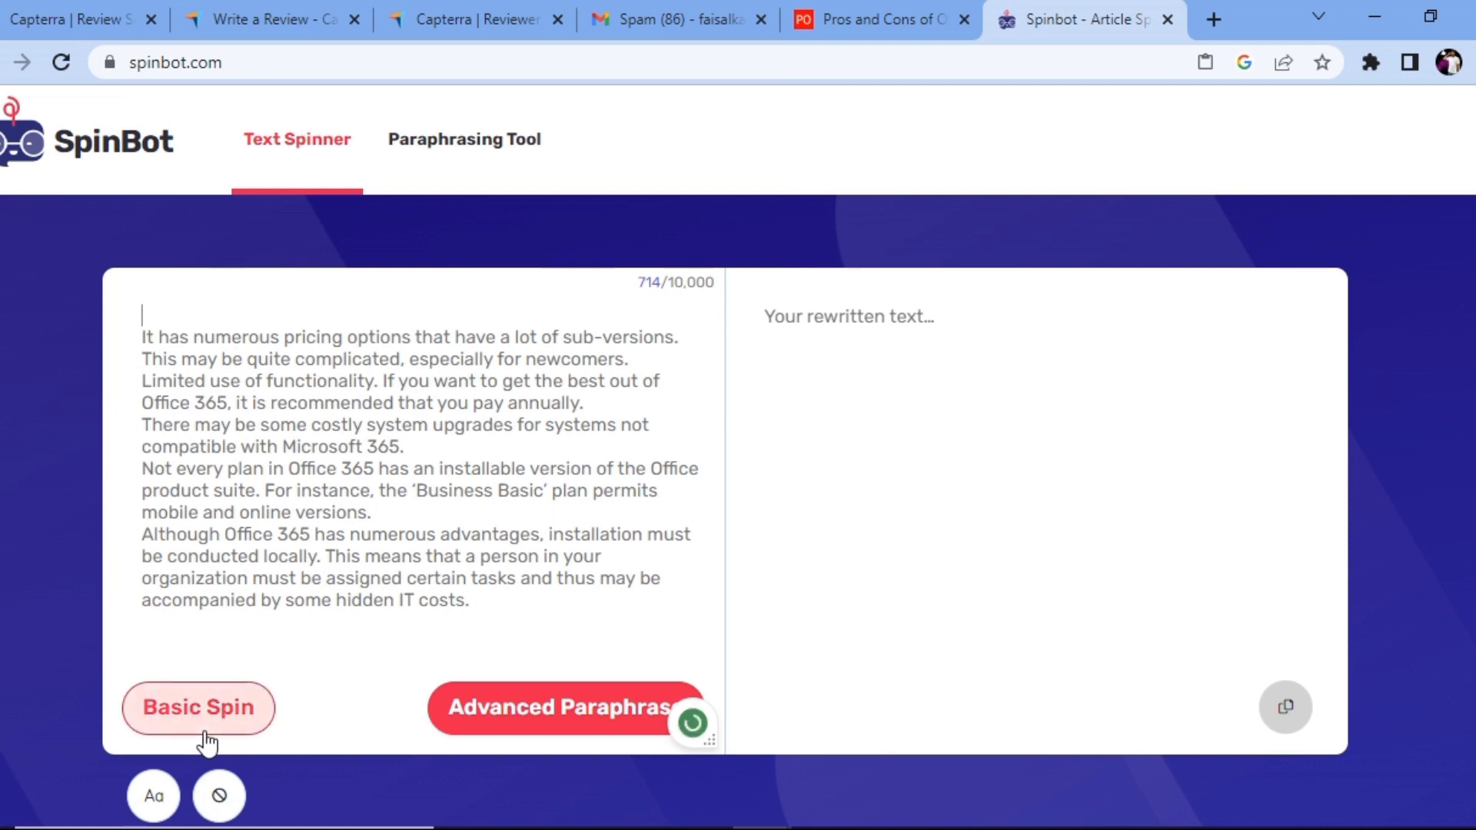
pyautogui.click(205, 739)
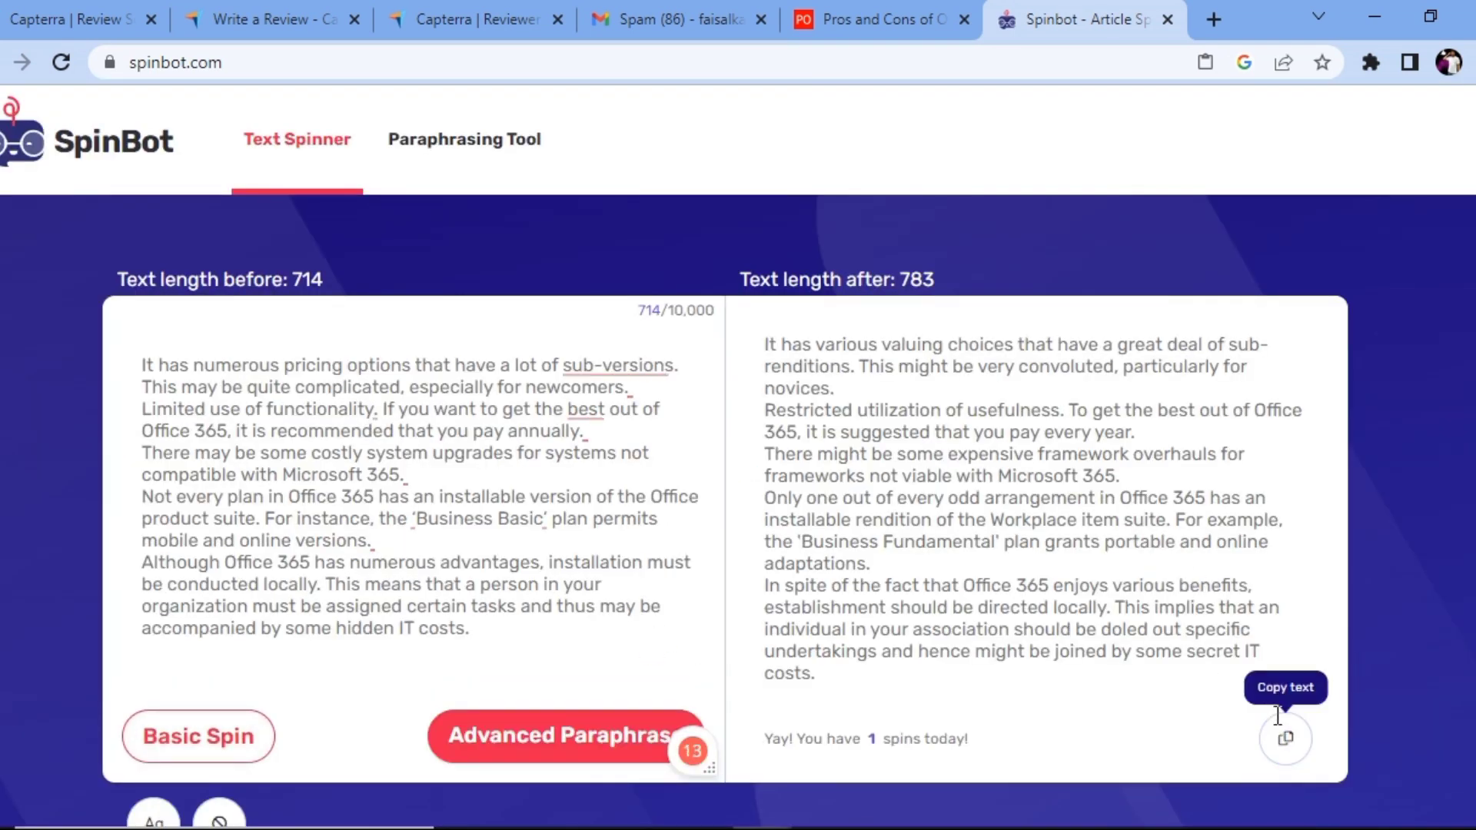
pyautogui.click(1282, 736)
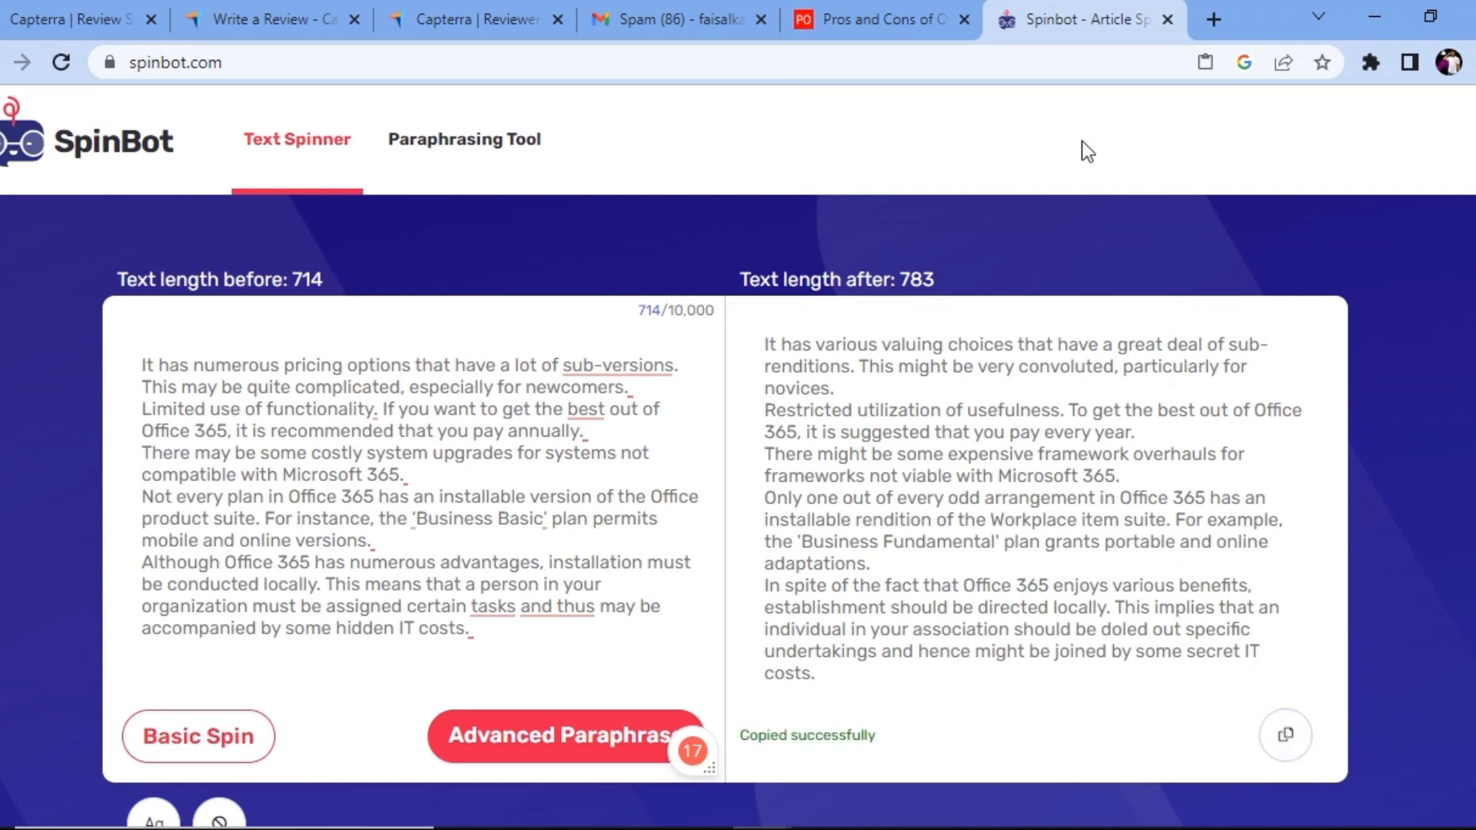
# Paste the rewritten text into the Cons field of the Google Workspace review on Capterra
pyautogui.click(278, 9)
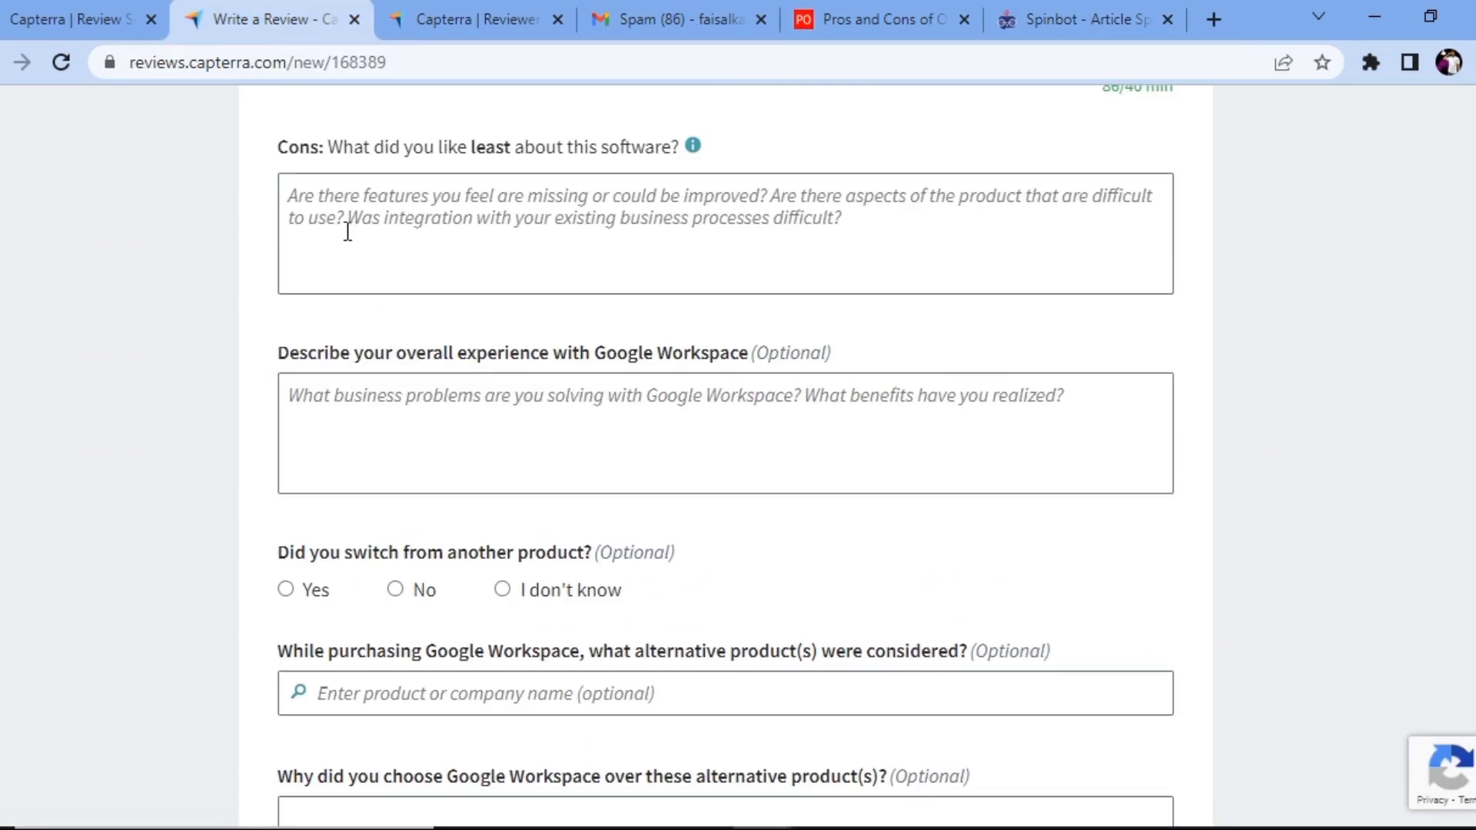
pyautogui.scroll(3, 384, 307)
pyautogui.scroll(2, 492, 458)
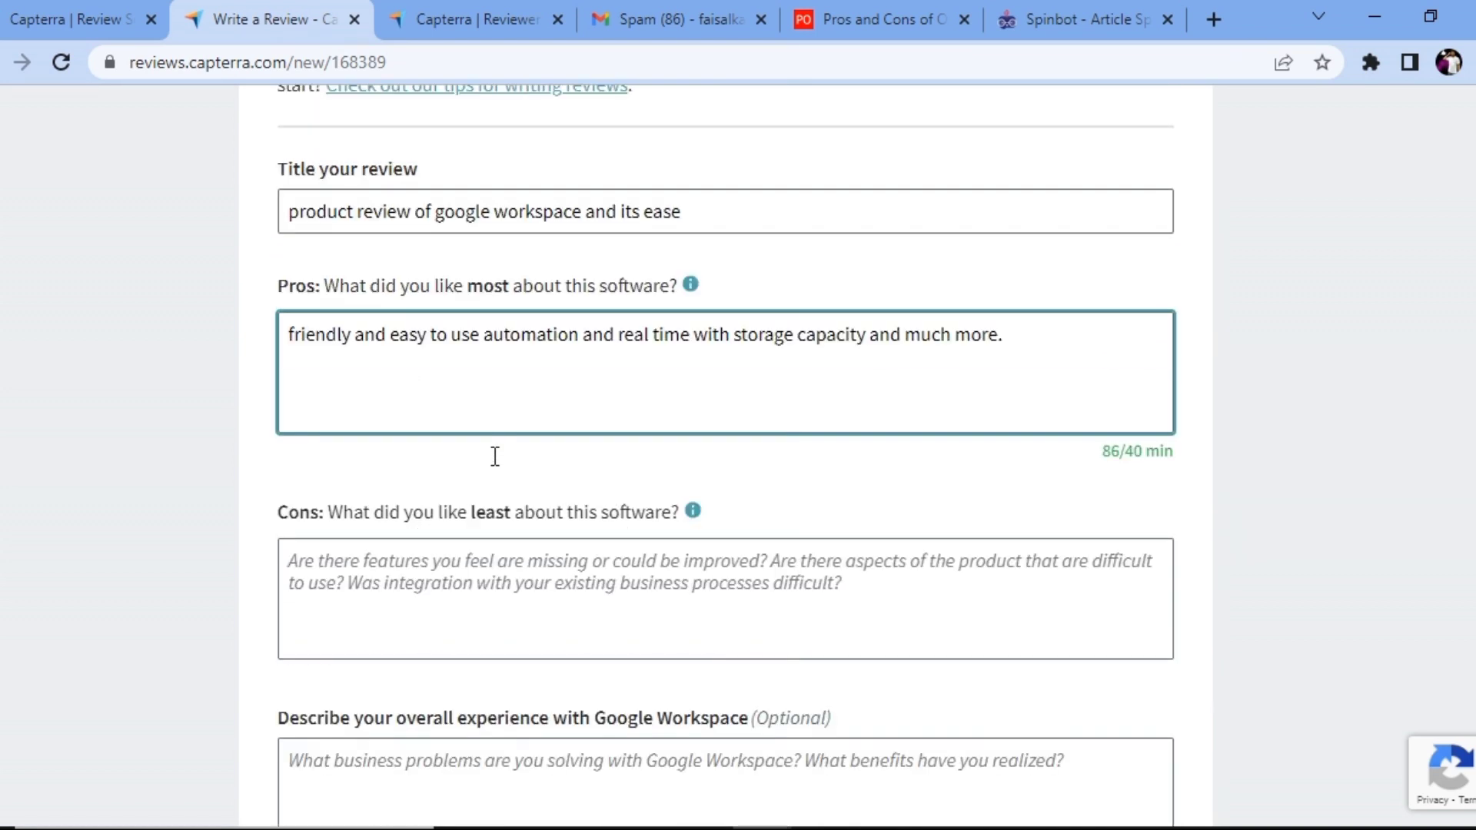
pyautogui.scroll(-3, 485, 460)
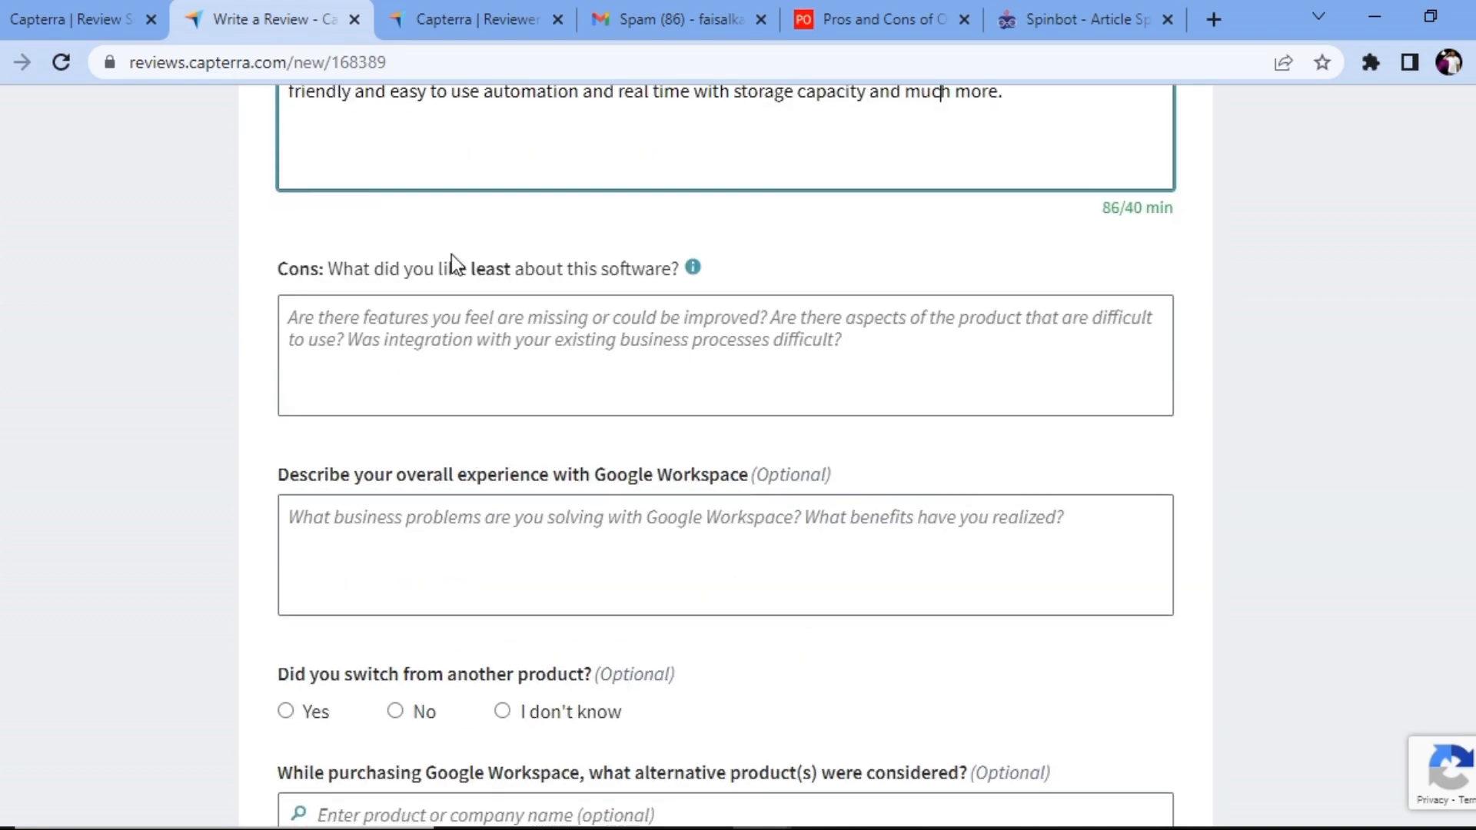
pyautogui.click(500, 361)
pyautogui.hotkey('ctrl', 'v')
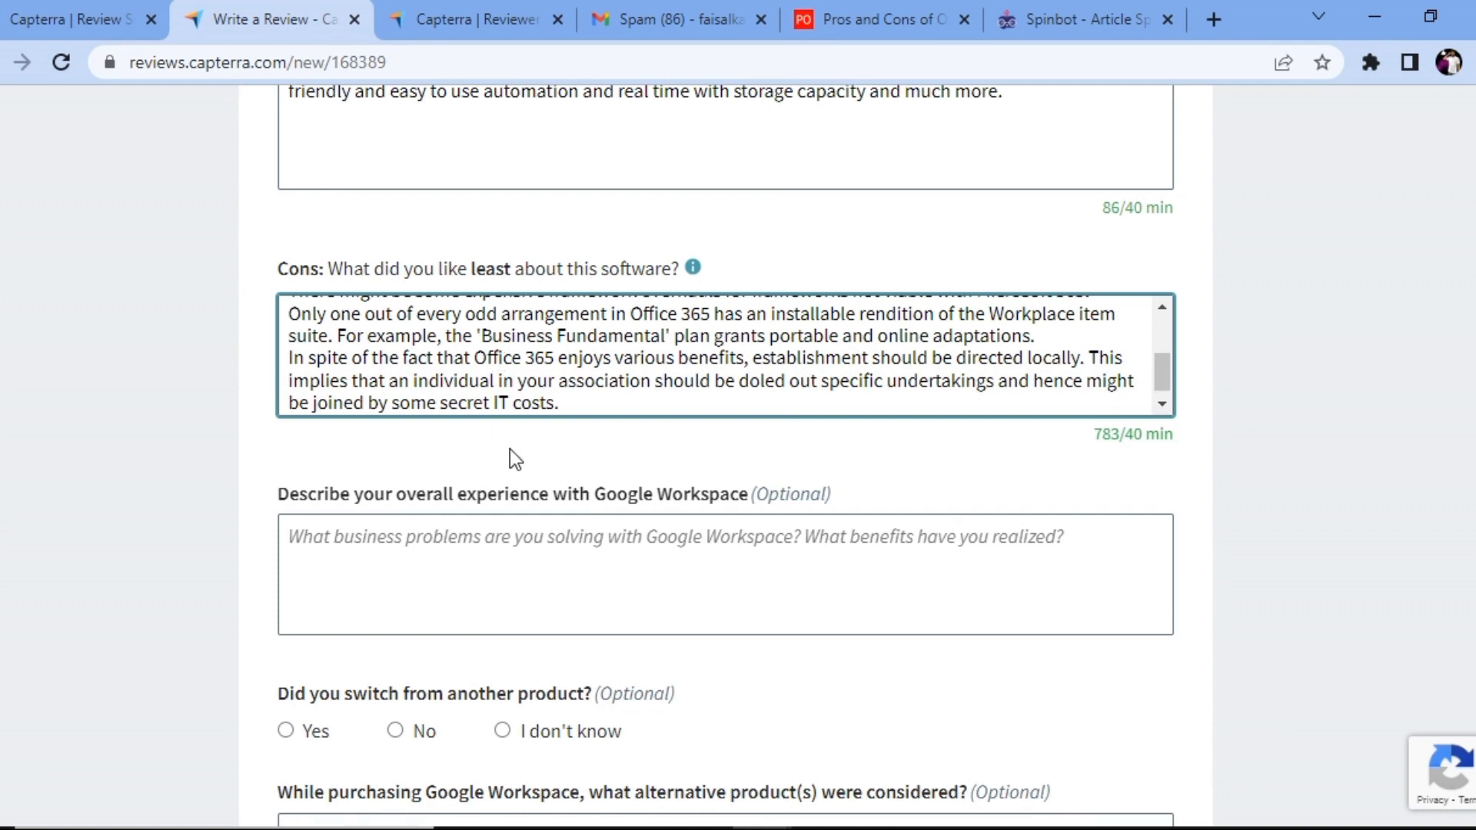
# Return from the PulseOne article to its Google results and search for "overall experience with google workspace" instead
pyautogui.scroll(-2, 509, 449)
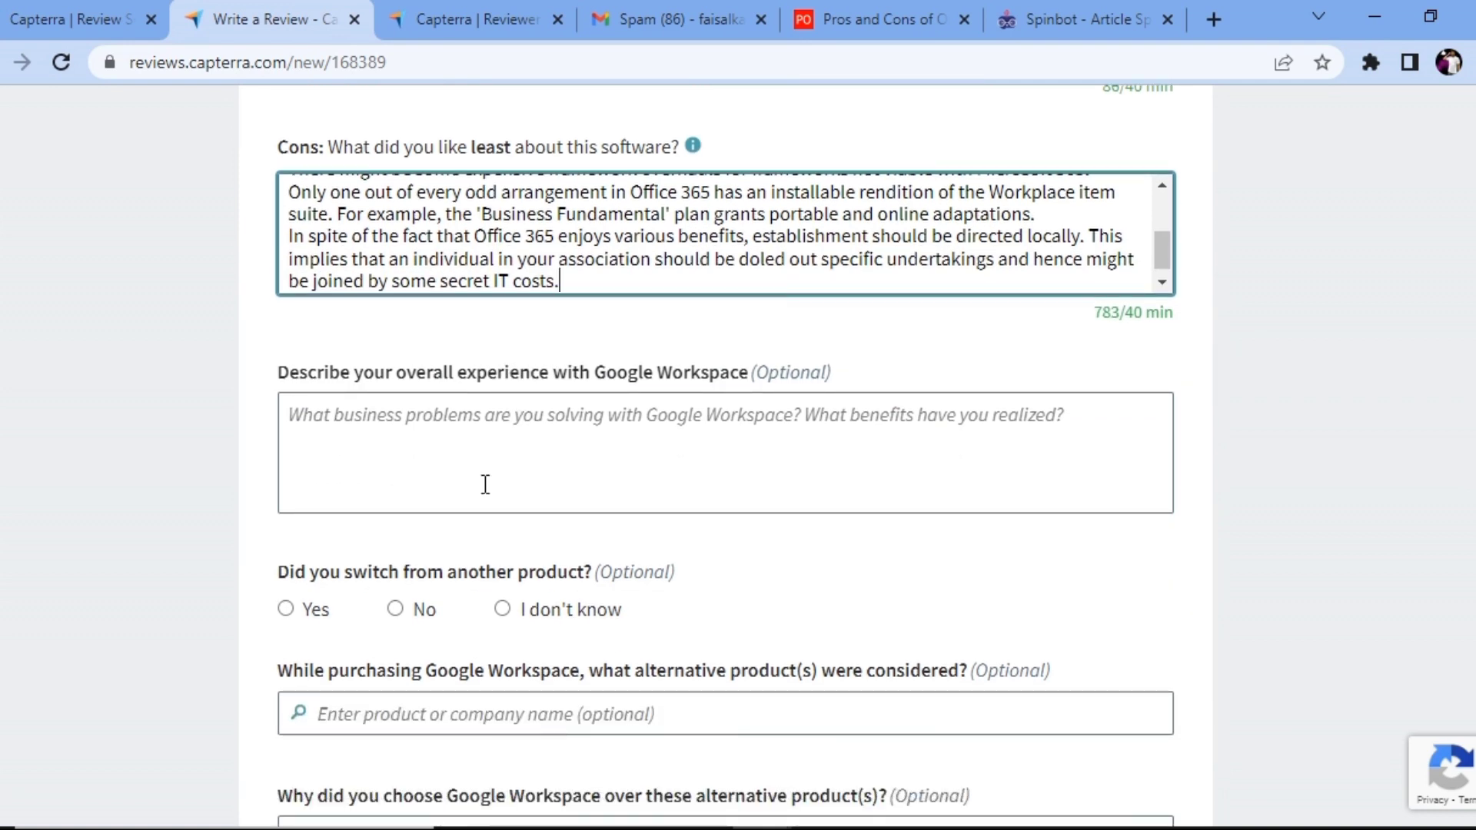
pyautogui.scroll(-2, 484, 484)
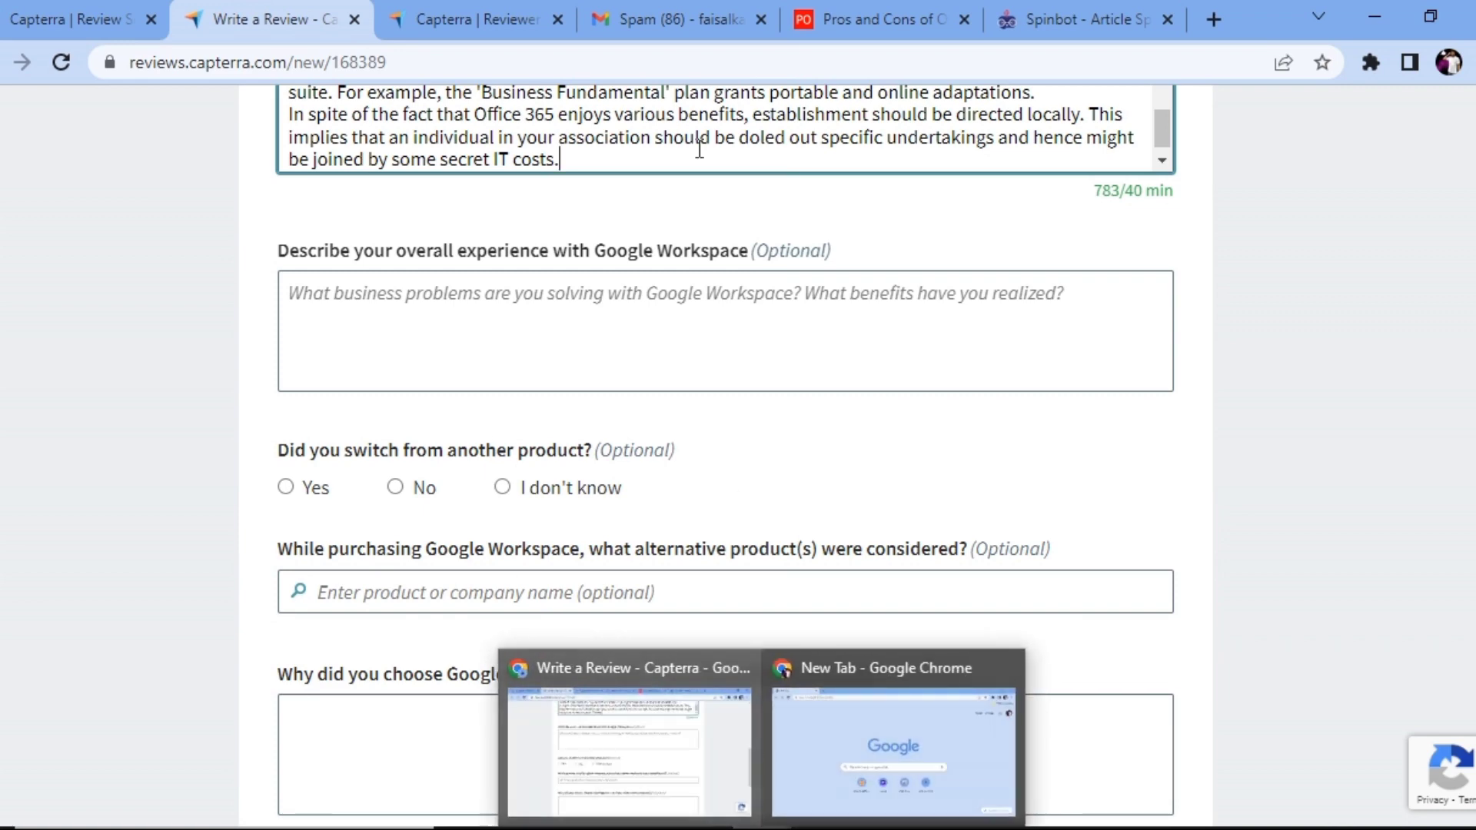
pyautogui.click(897, 23)
pyautogui.scroll(15, 352, 541)
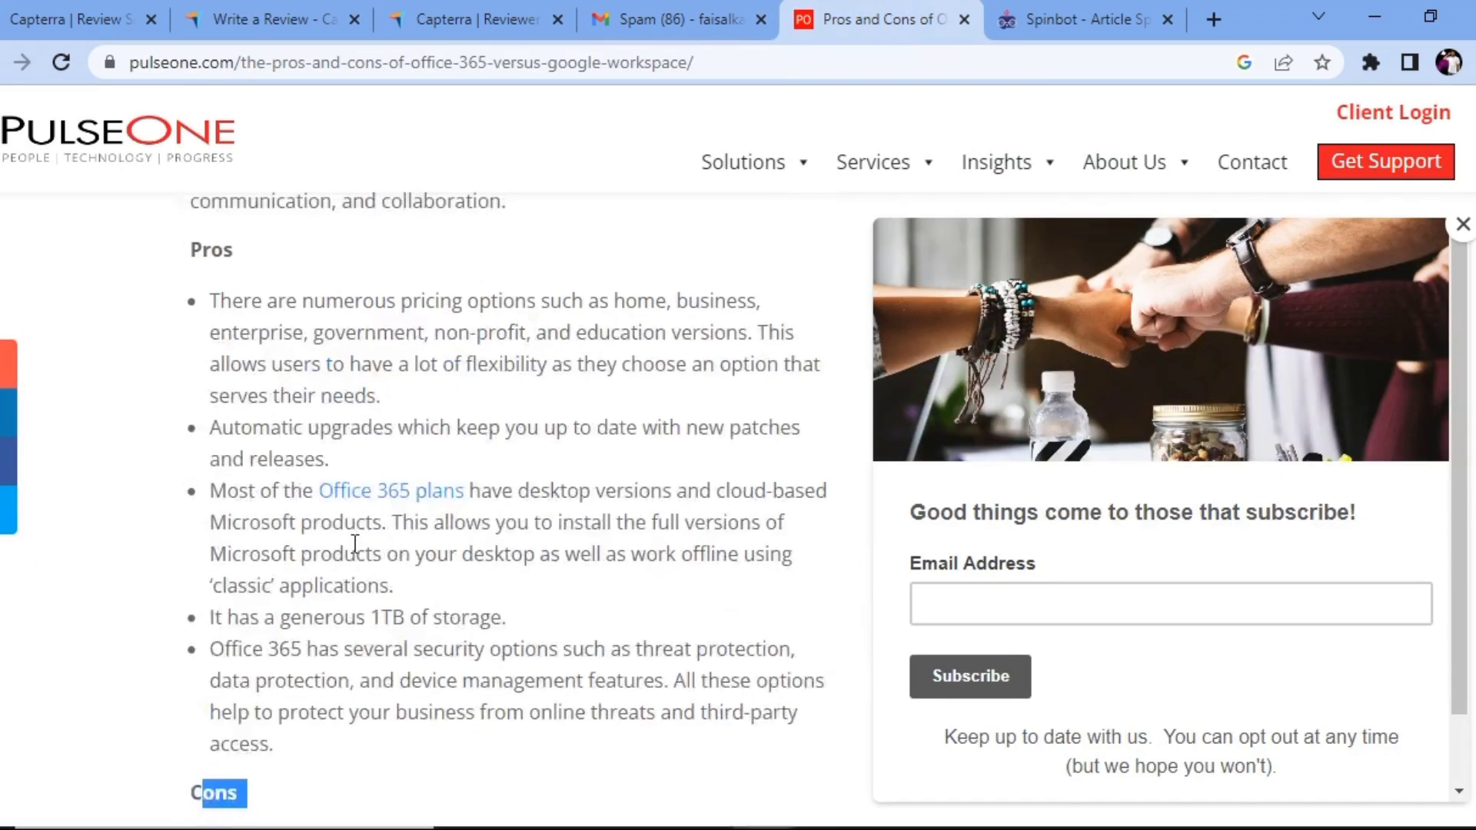
pyautogui.scroll(5, 353, 541)
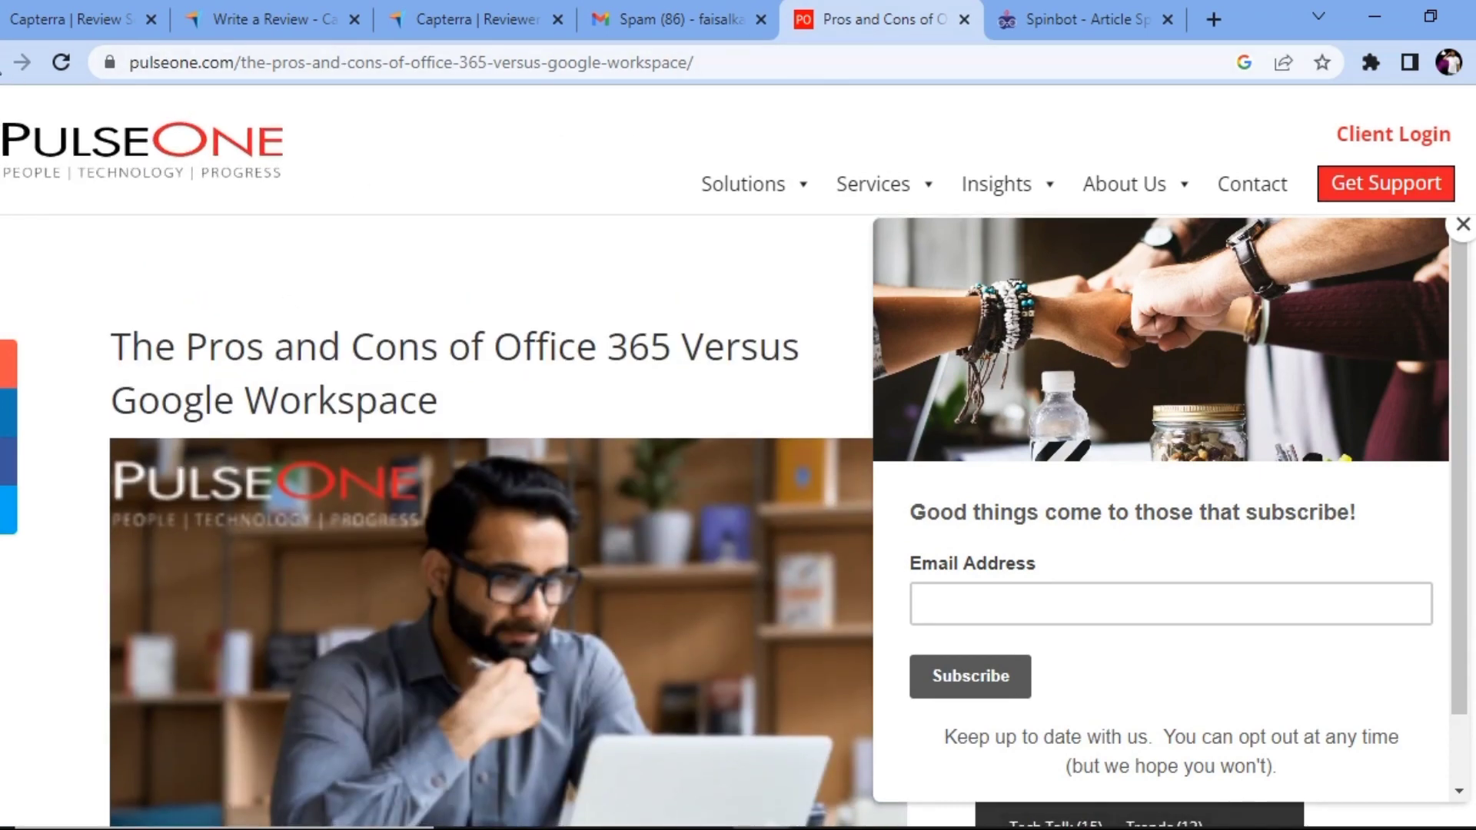
pyautogui.hotkey('alt', 'Left')
pyautogui.click(576, 151)
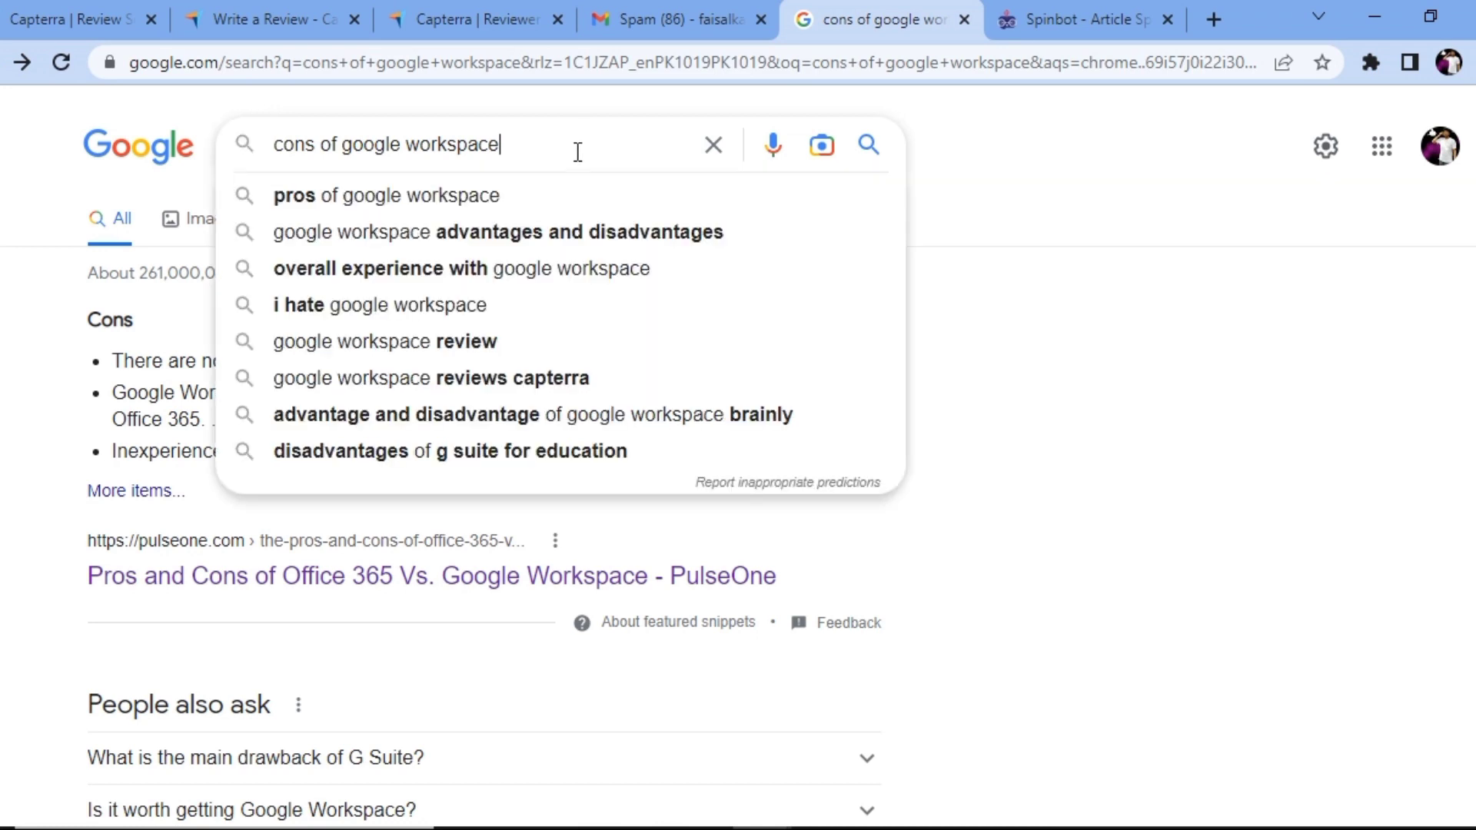
pyautogui.press('BackSpace')
pyautogui.press('BackSpace')
pyautogui.press('BackSpace')
pyautogui.press('BackSpace')
pyautogui.press('BackSpace')
pyautogui.press('BackSpace')
pyautogui.press('BackSpace')
pyautogui.press('BackSpace')
pyautogui.press('BackSpace')
pyautogui.press('BackSpace')
pyautogui.press('BackSpace')
pyautogui.press('BackSpace')
pyautogui.press('BackSpace')
pyautogui.press('BackSpace')
pyautogui.press('BackSpace')
pyautogui.press('BackSpace')
pyautogui.press('BackSpace')
pyautogui.press('BackSpace')
pyautogui.press('BackSpace')
pyautogui.press('BackSpace')
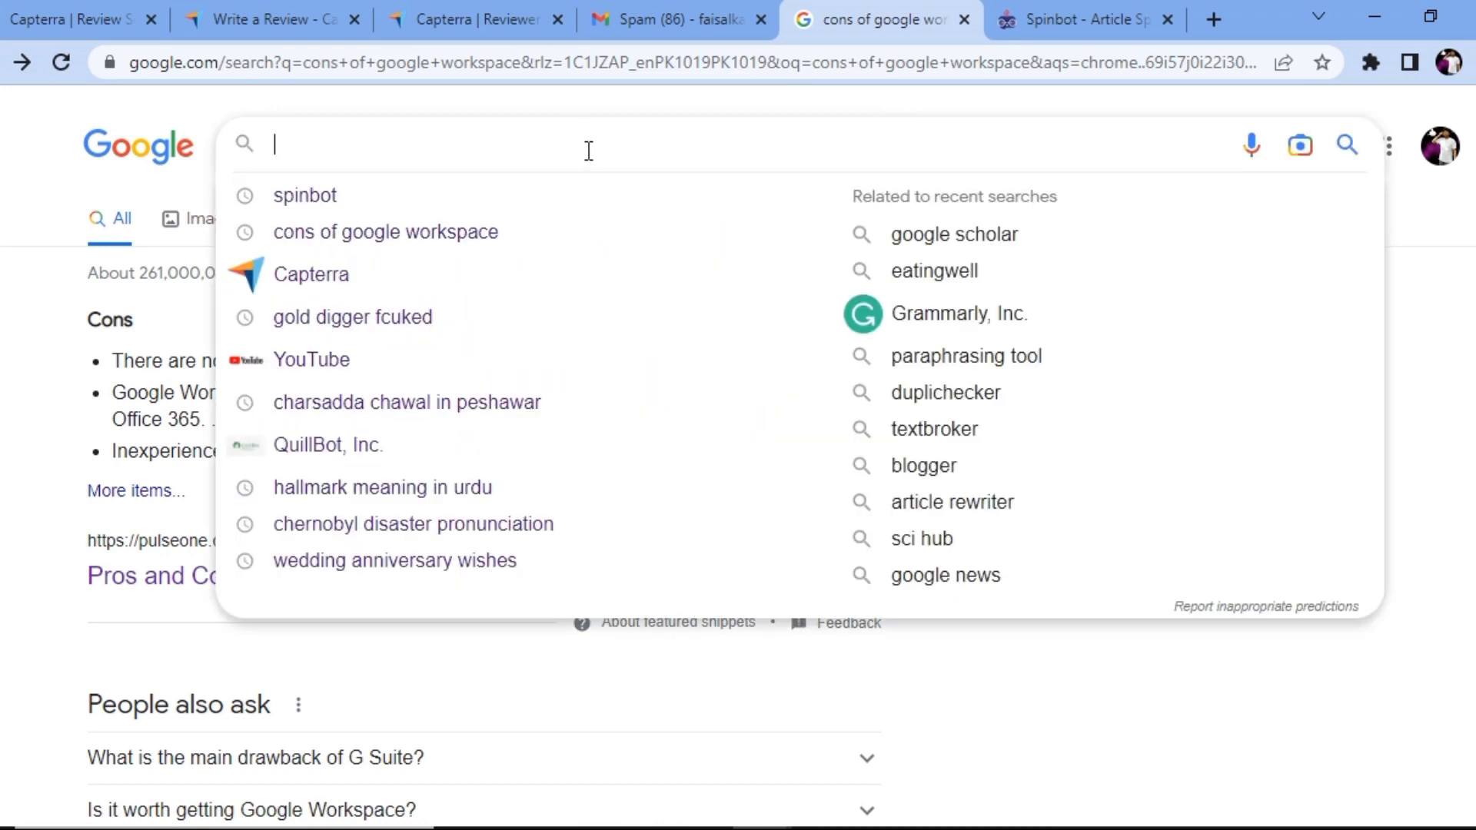
pyautogui.write('vr')
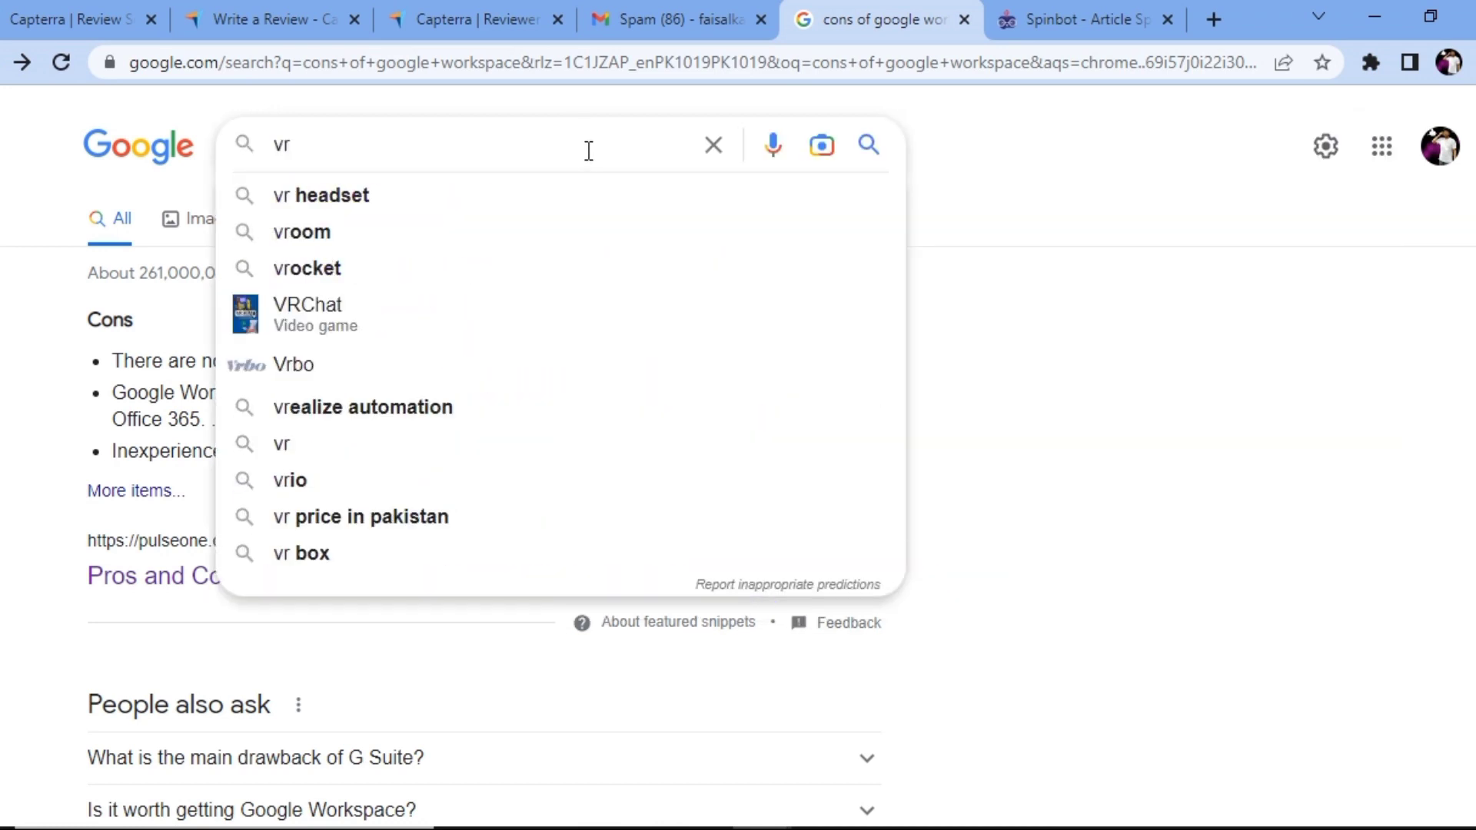
pyautogui.press('BackSpace')
pyautogui.press('BackSpace')
pyautogui.write('overa')
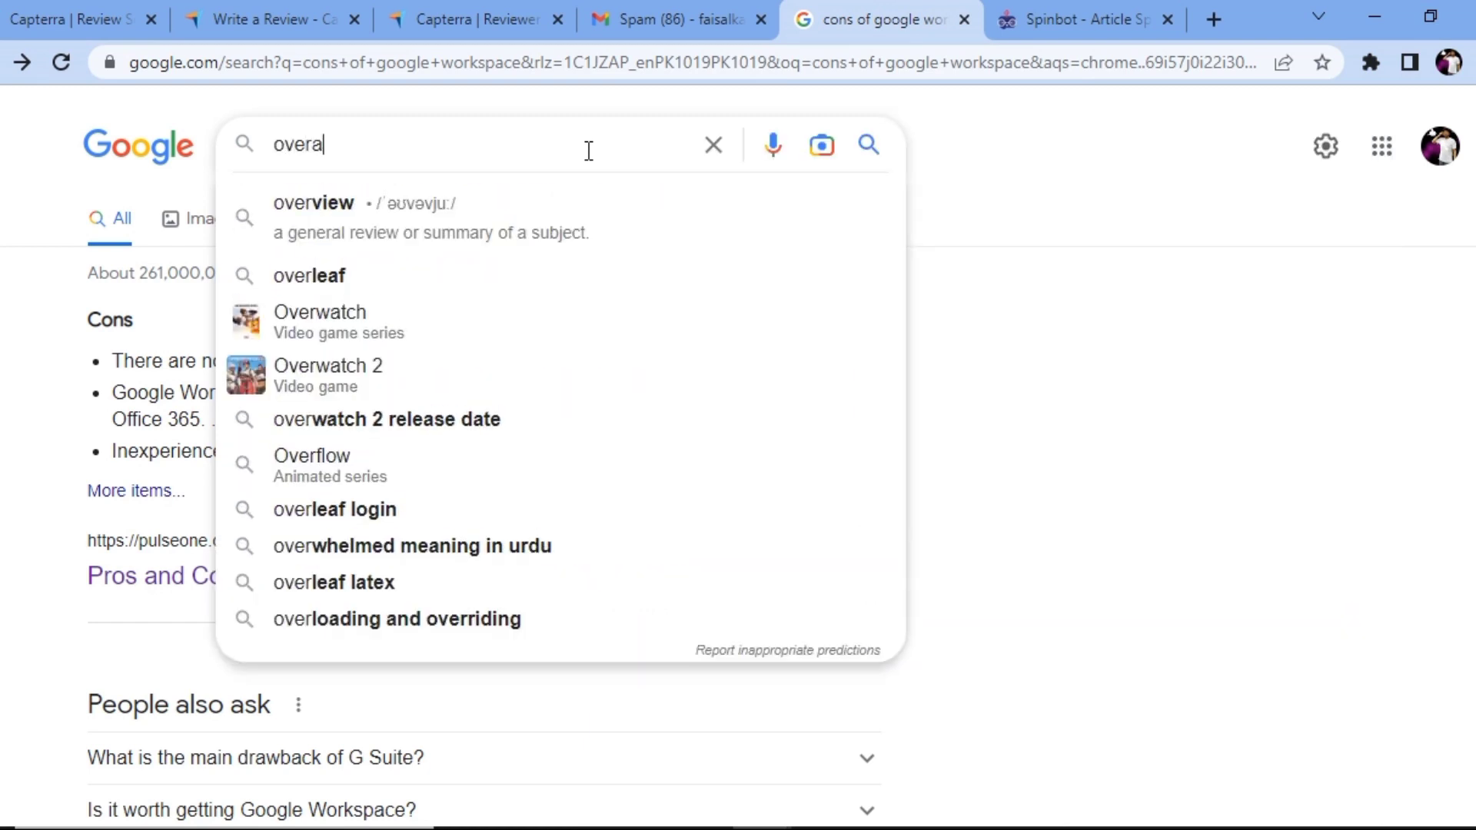
pyautogui.write('ll experie')
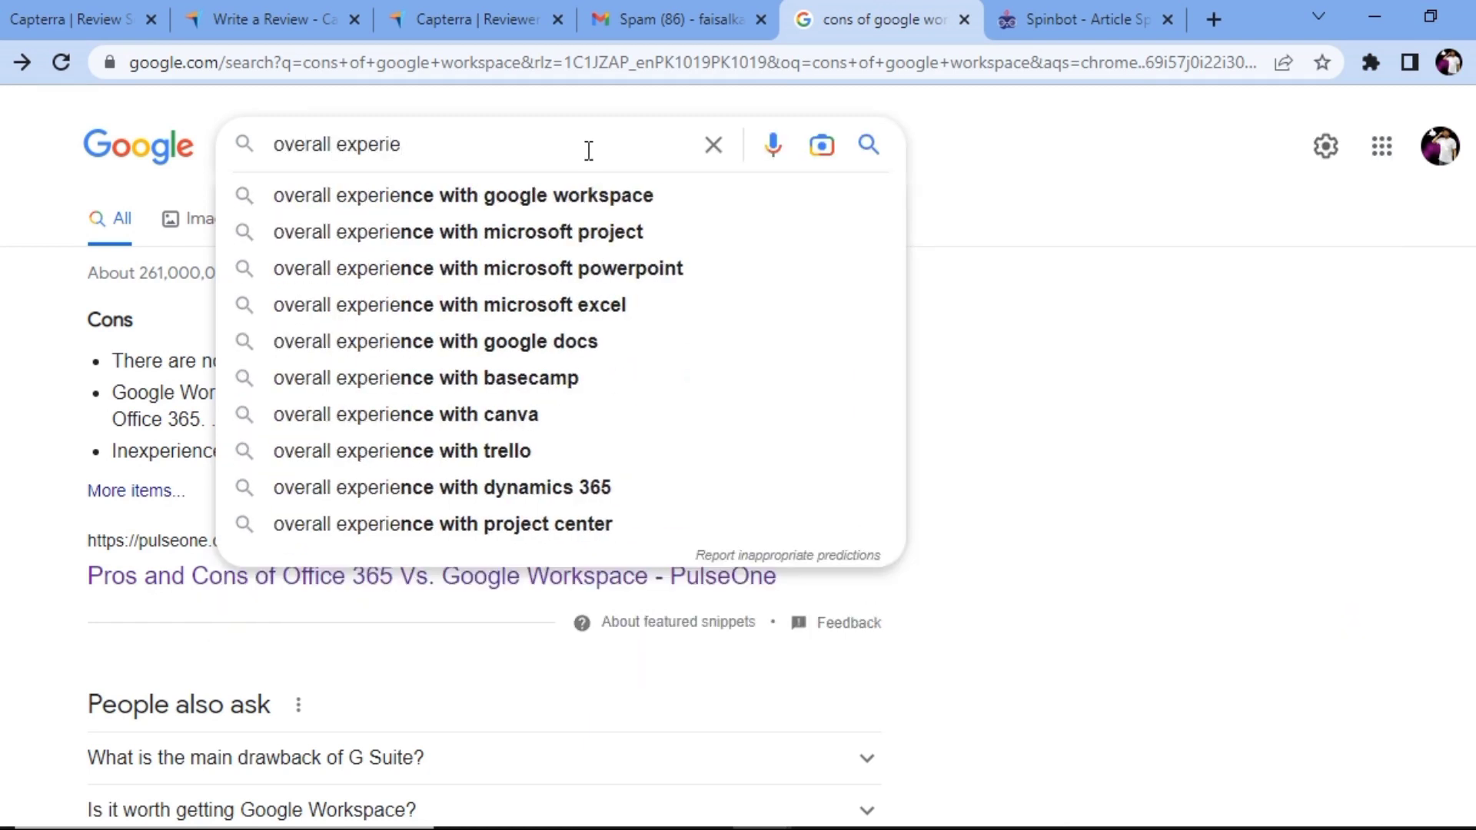
pyautogui.click(569, 200)
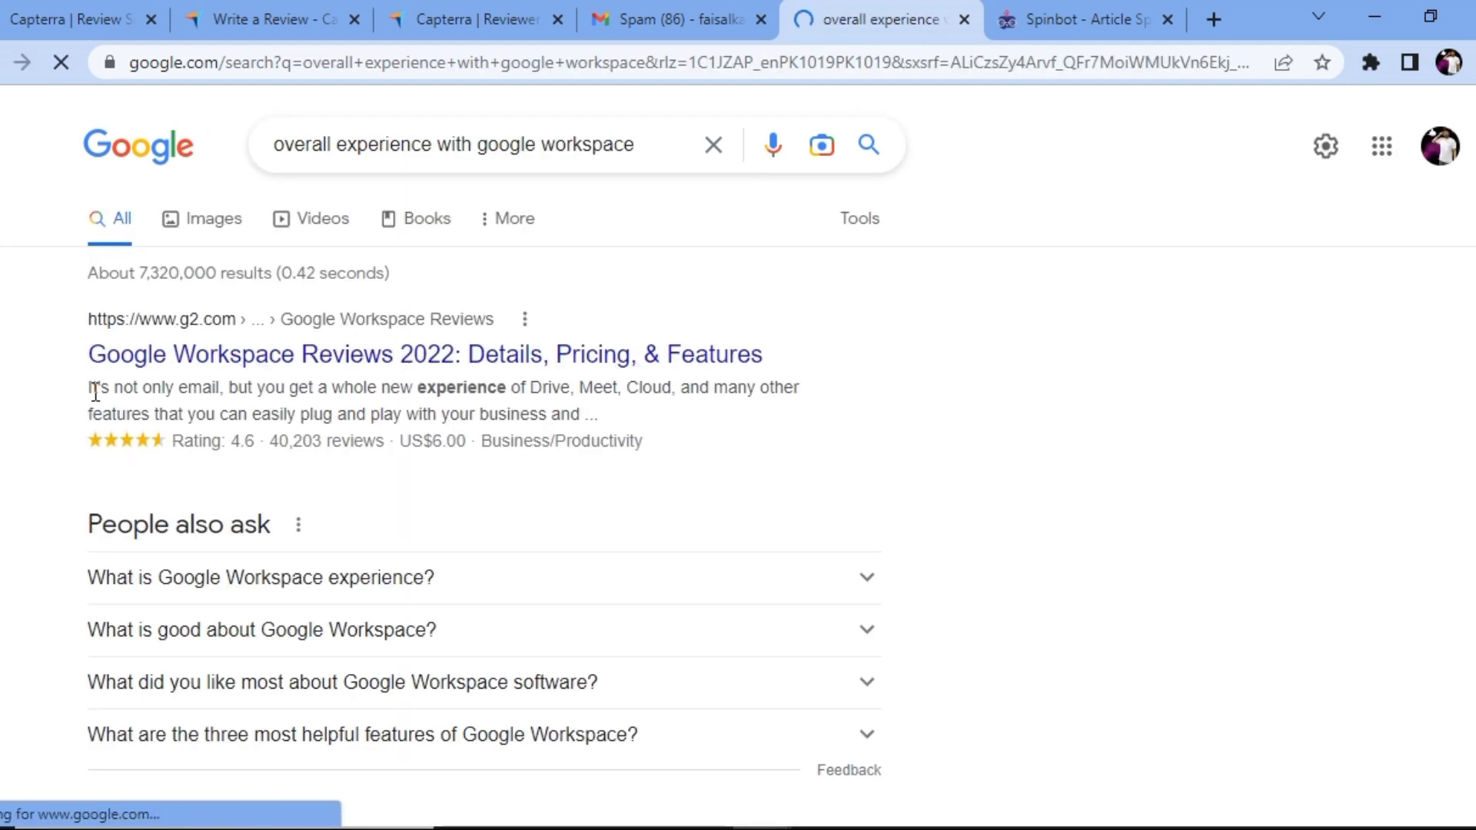
# Open the G2 Google Workspace reviews result and find the product overview on that page
pyautogui.moveTo(95, 392); pyautogui.dragTo(492, 415)
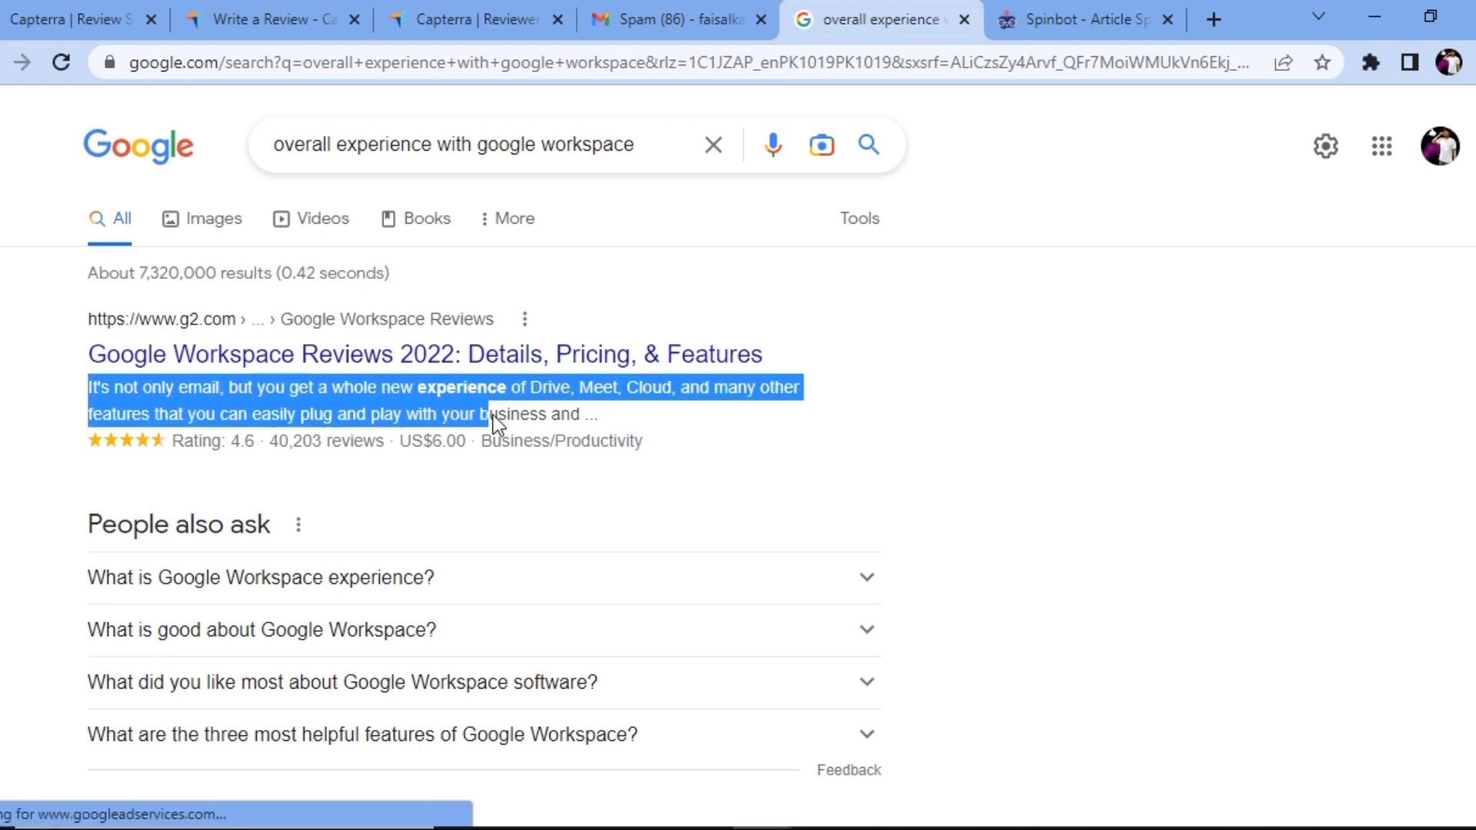
pyautogui.click(246, 357)
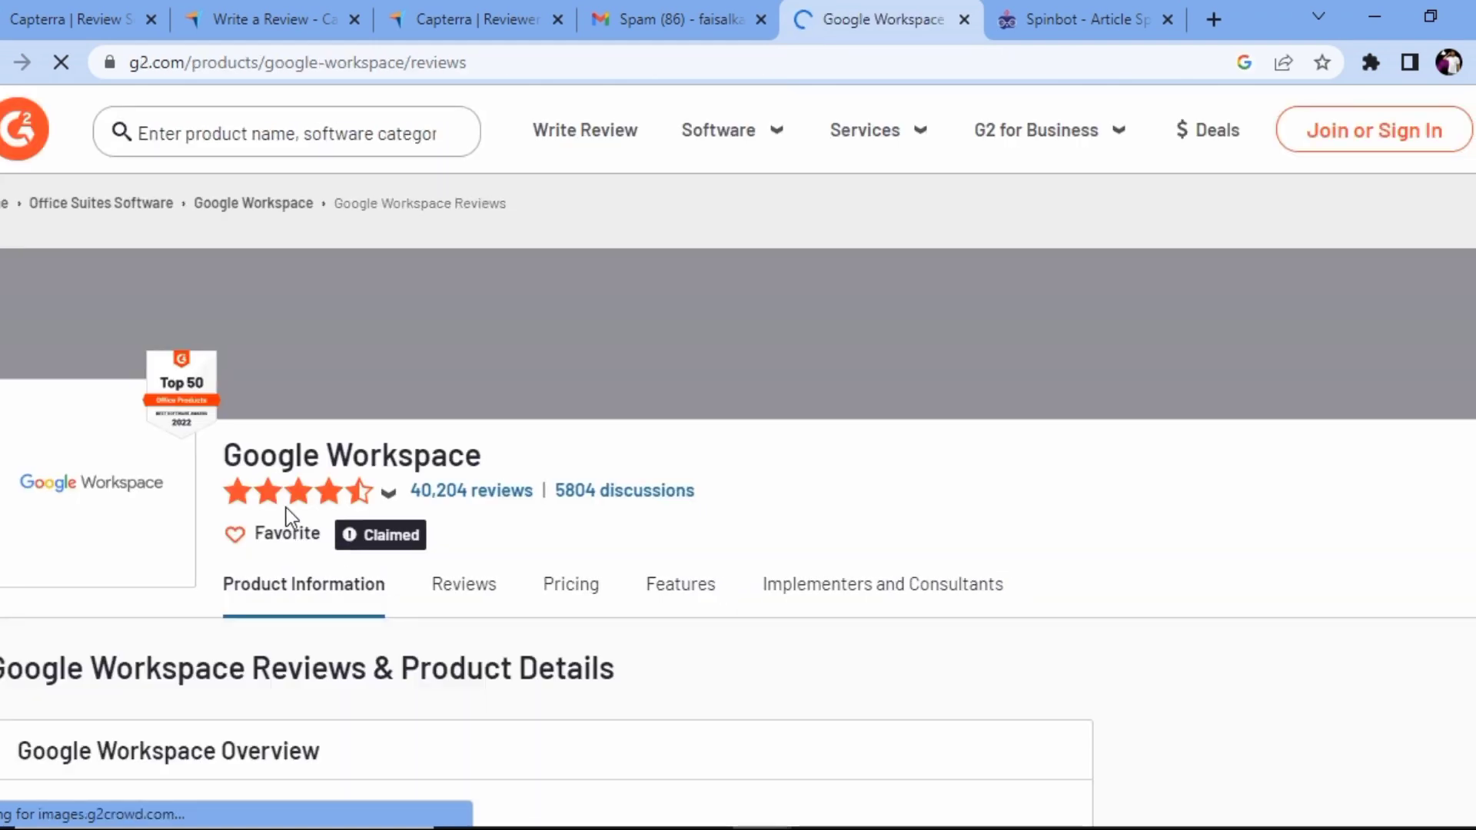
pyautogui.scroll(-3, 246, 519)
pyautogui.scroll(-3, 211, 520)
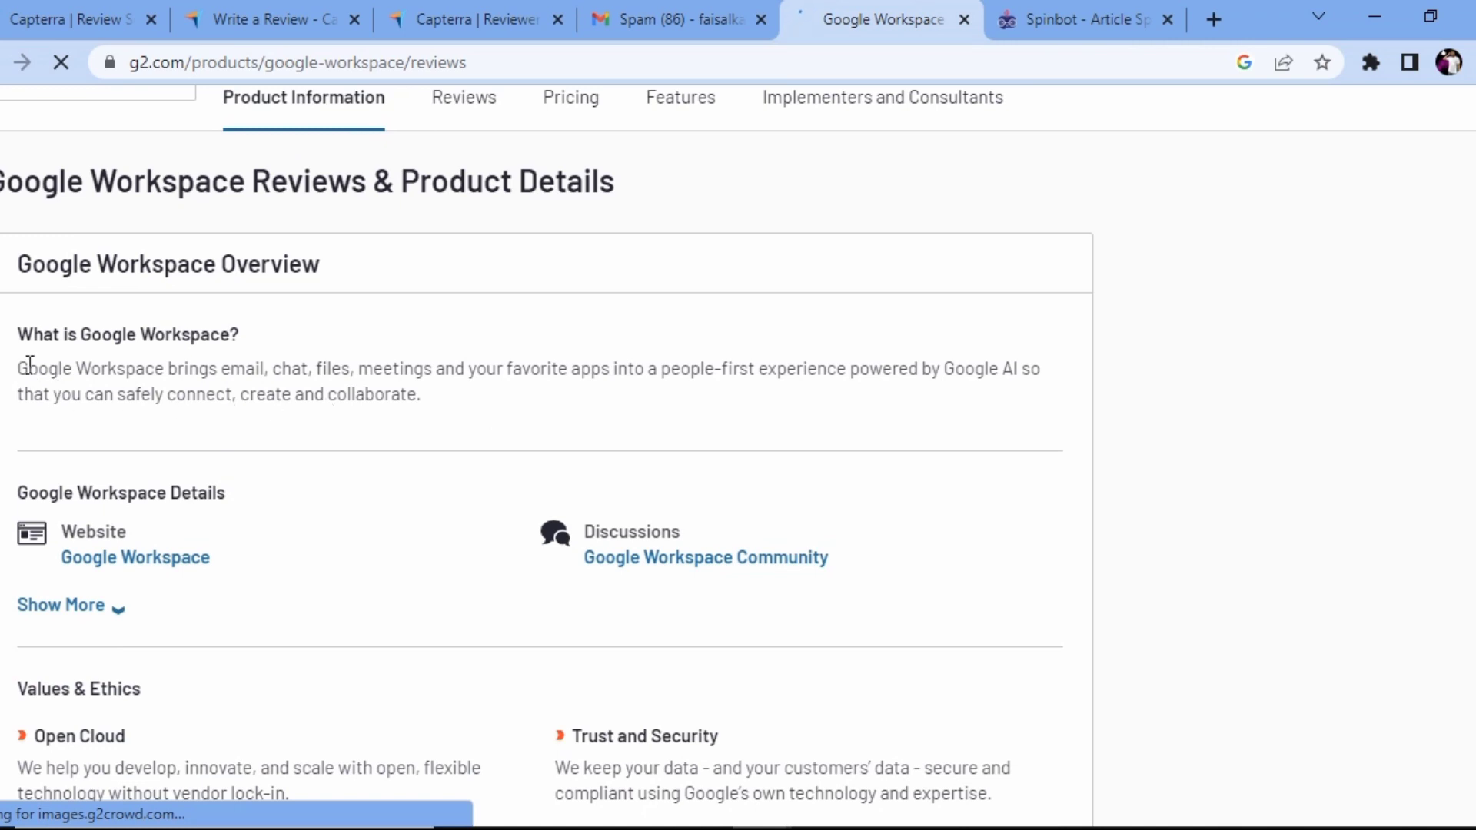
# Select the whole "What is Google Workspace?" description in the G2 overview and copy it
pyautogui.moveTo(21, 371); pyautogui.dragTo(329, 392)
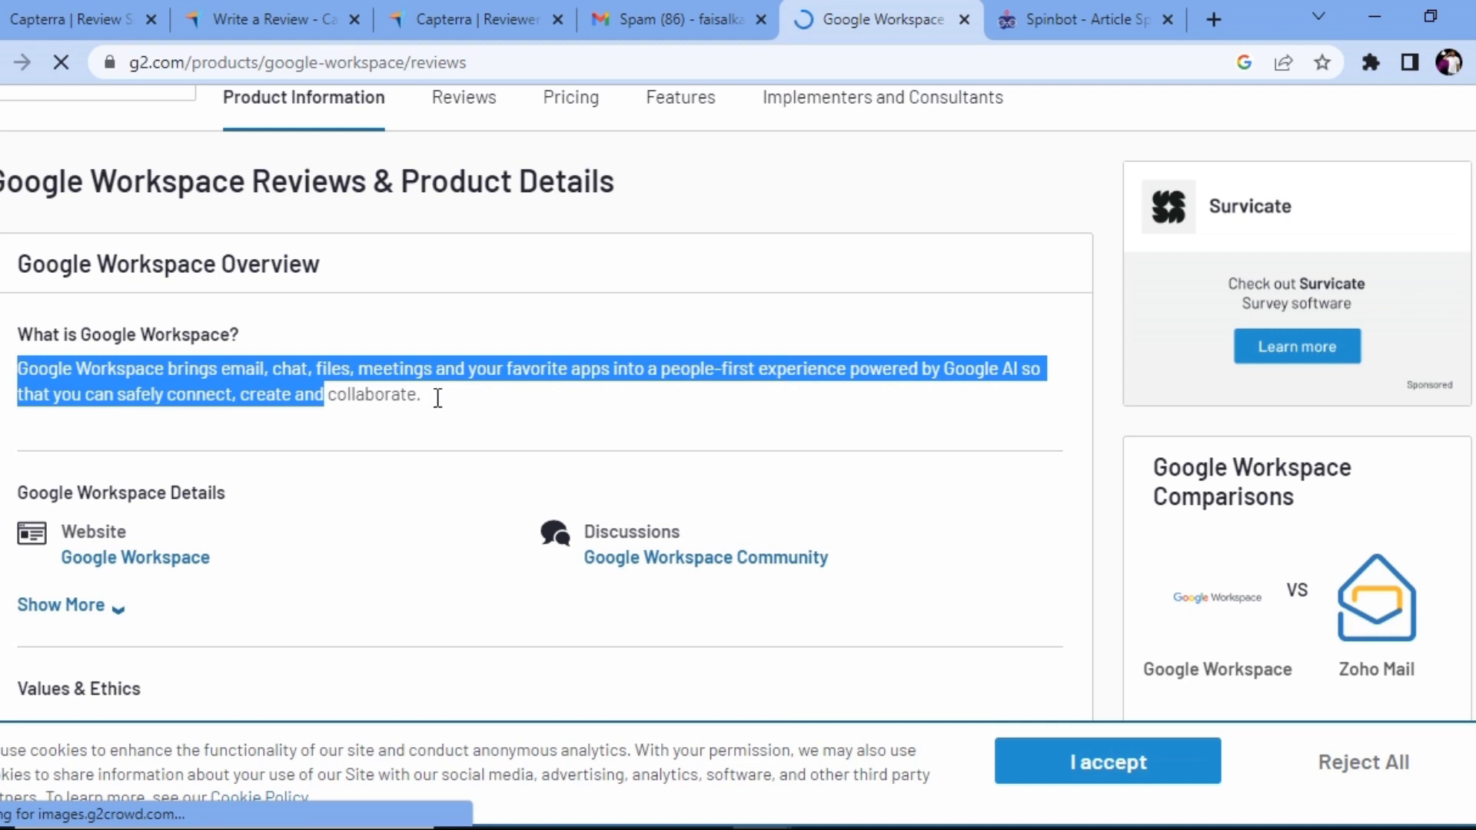
pyautogui.moveTo(422, 396); pyautogui.dragTo(16, 369)
pyautogui.hotkey('ctrl', 'c')
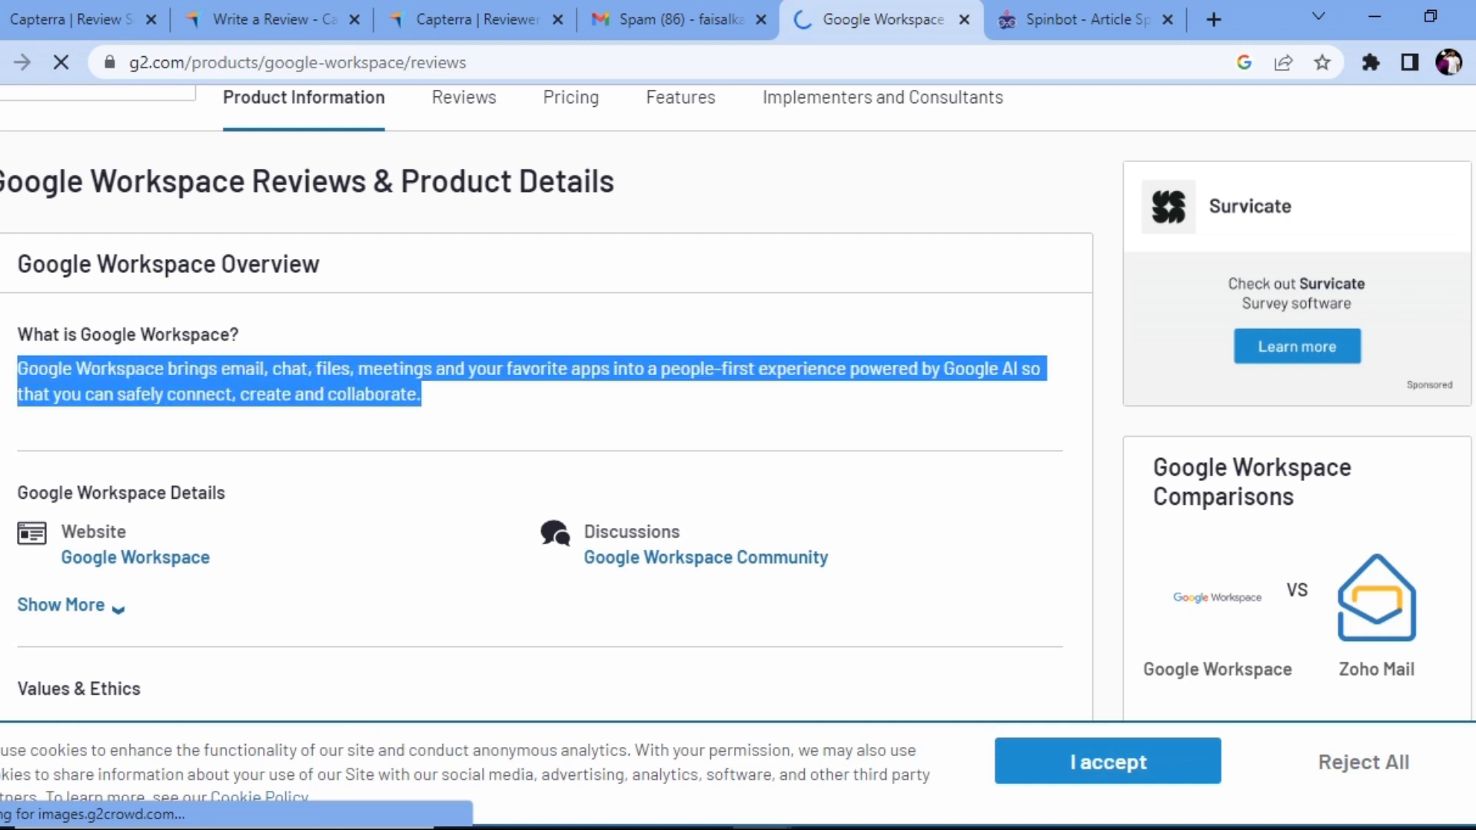
pyautogui.rightClick(80, 370)
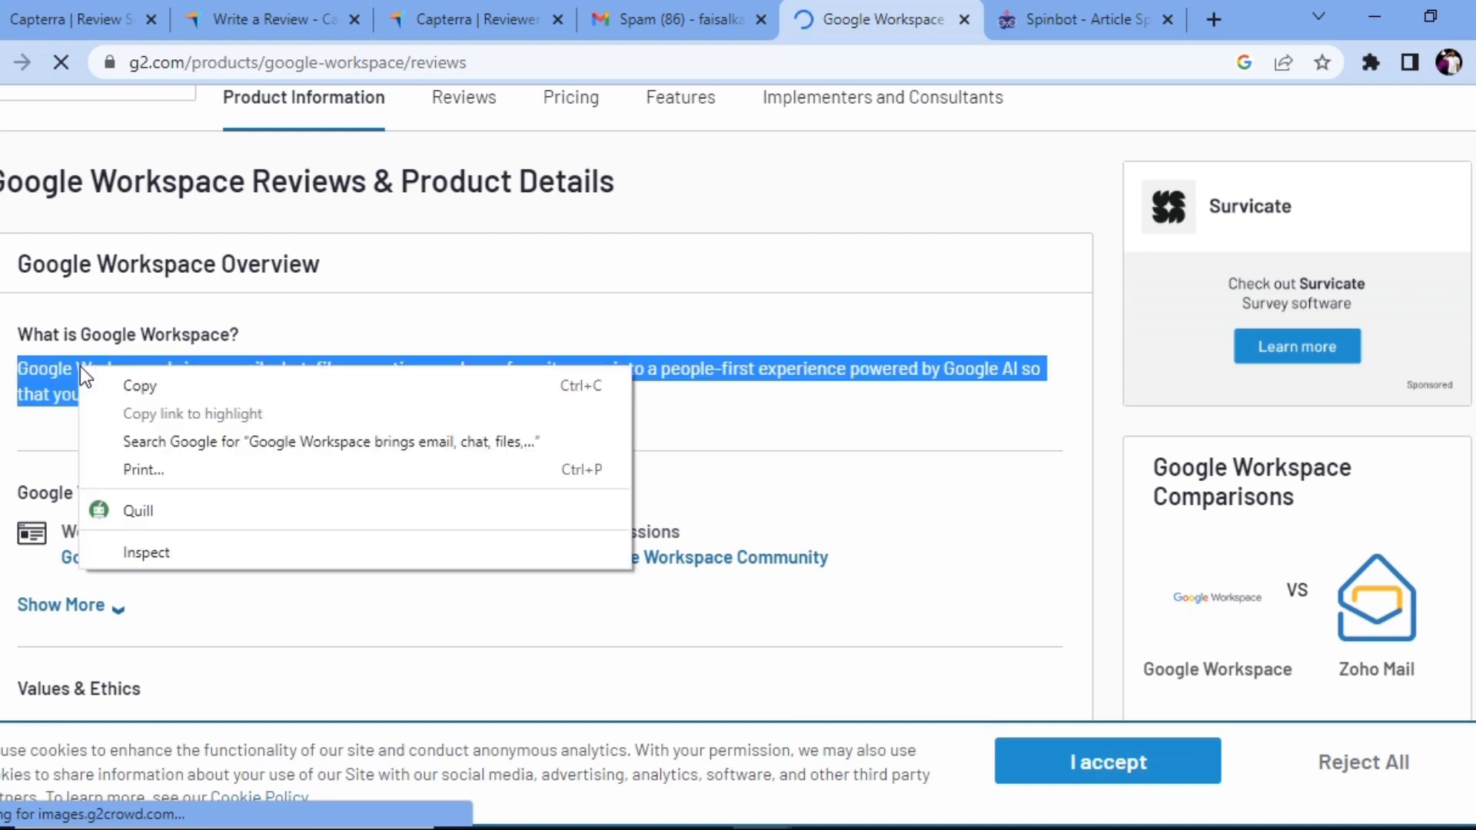
# Try to paste the G2 description into Spinbot's emptied text spinner
pyautogui.click(1147, 17)
pyautogui.click(1147, 17)
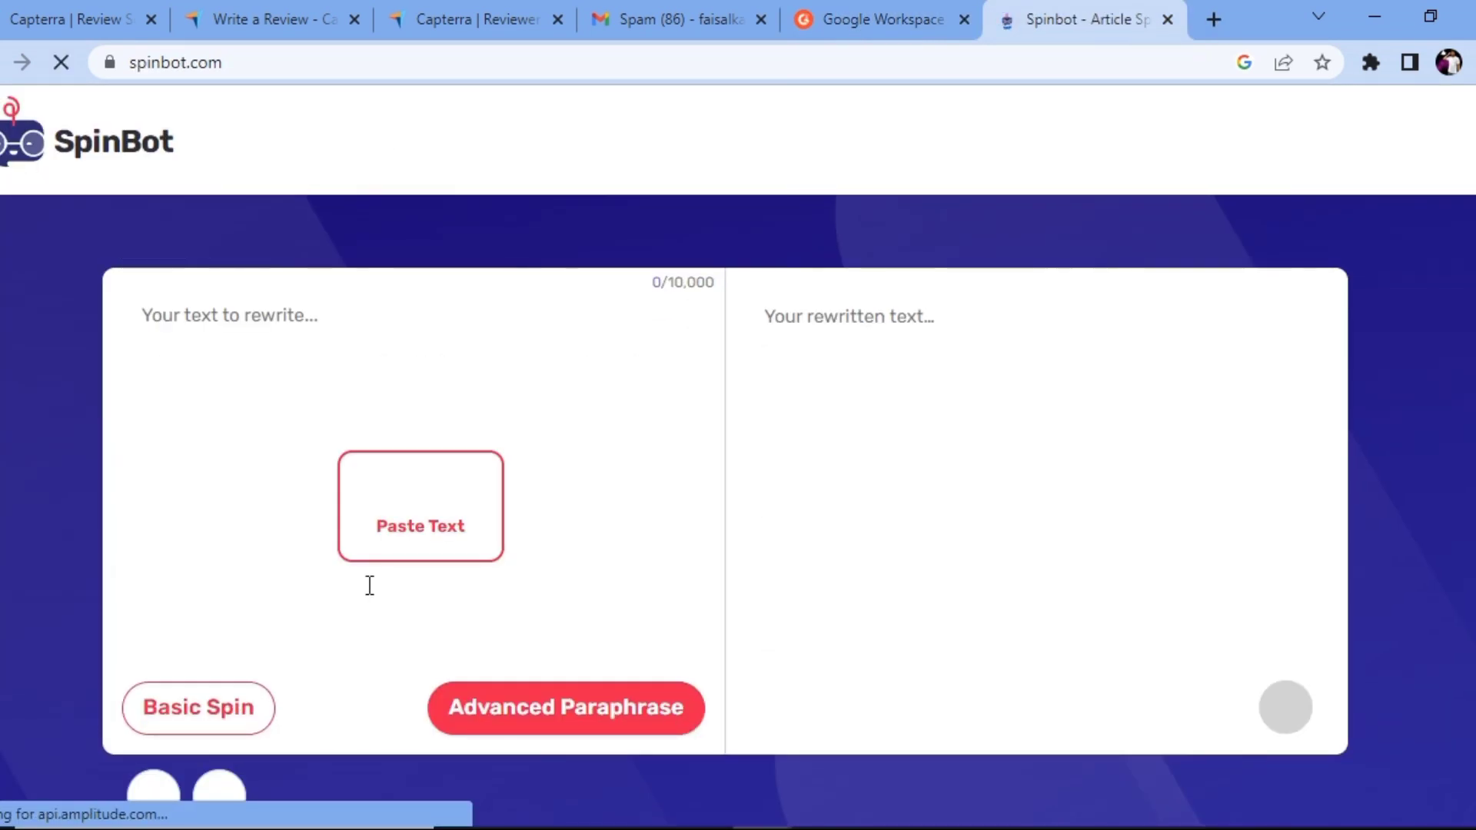
pyautogui.click(455, 500)
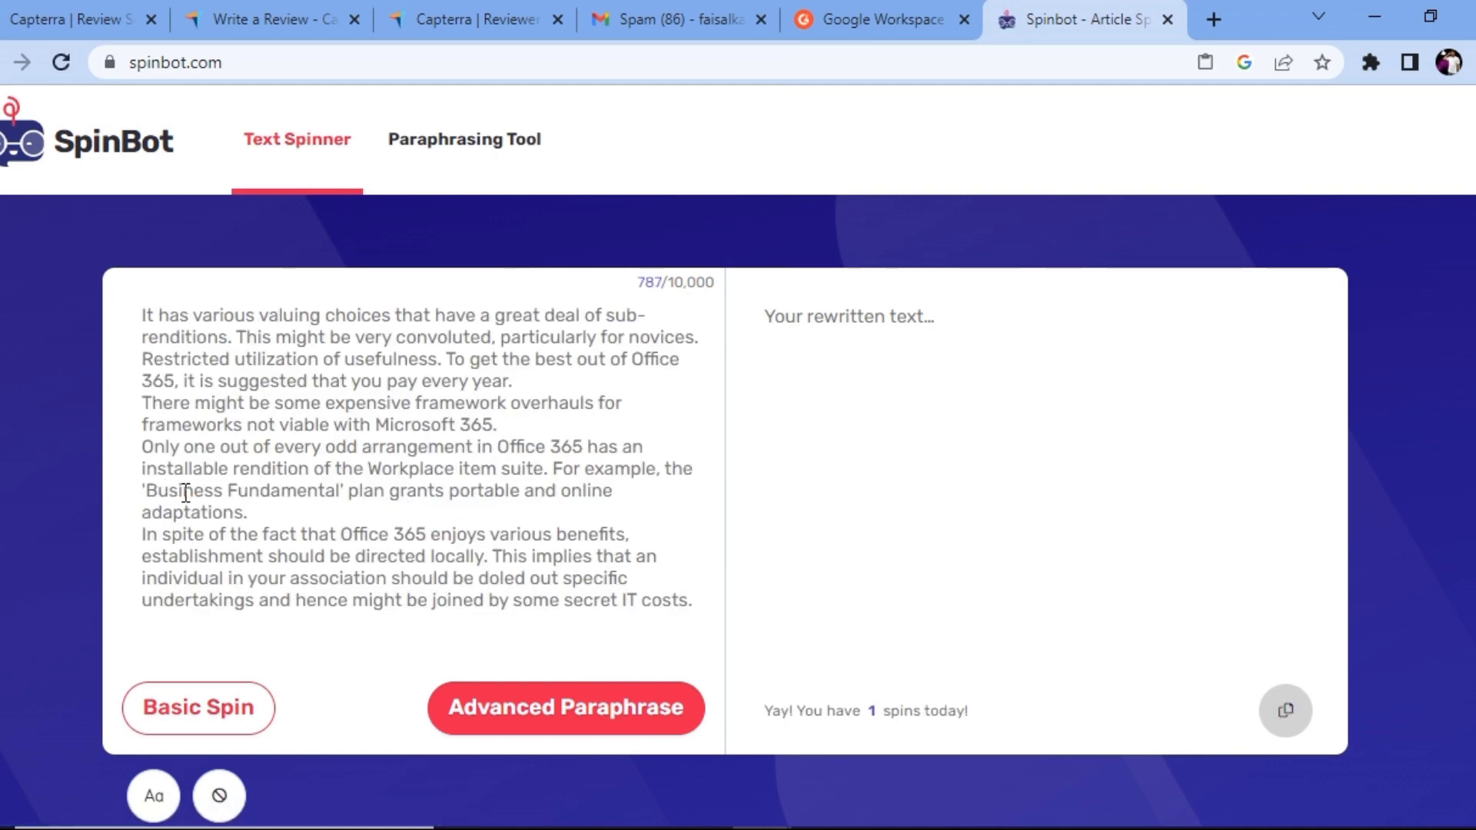
# Copy the description from the G2 page again and paste it into a cleared Spinbot text spinner
pyautogui.click(858, 16)
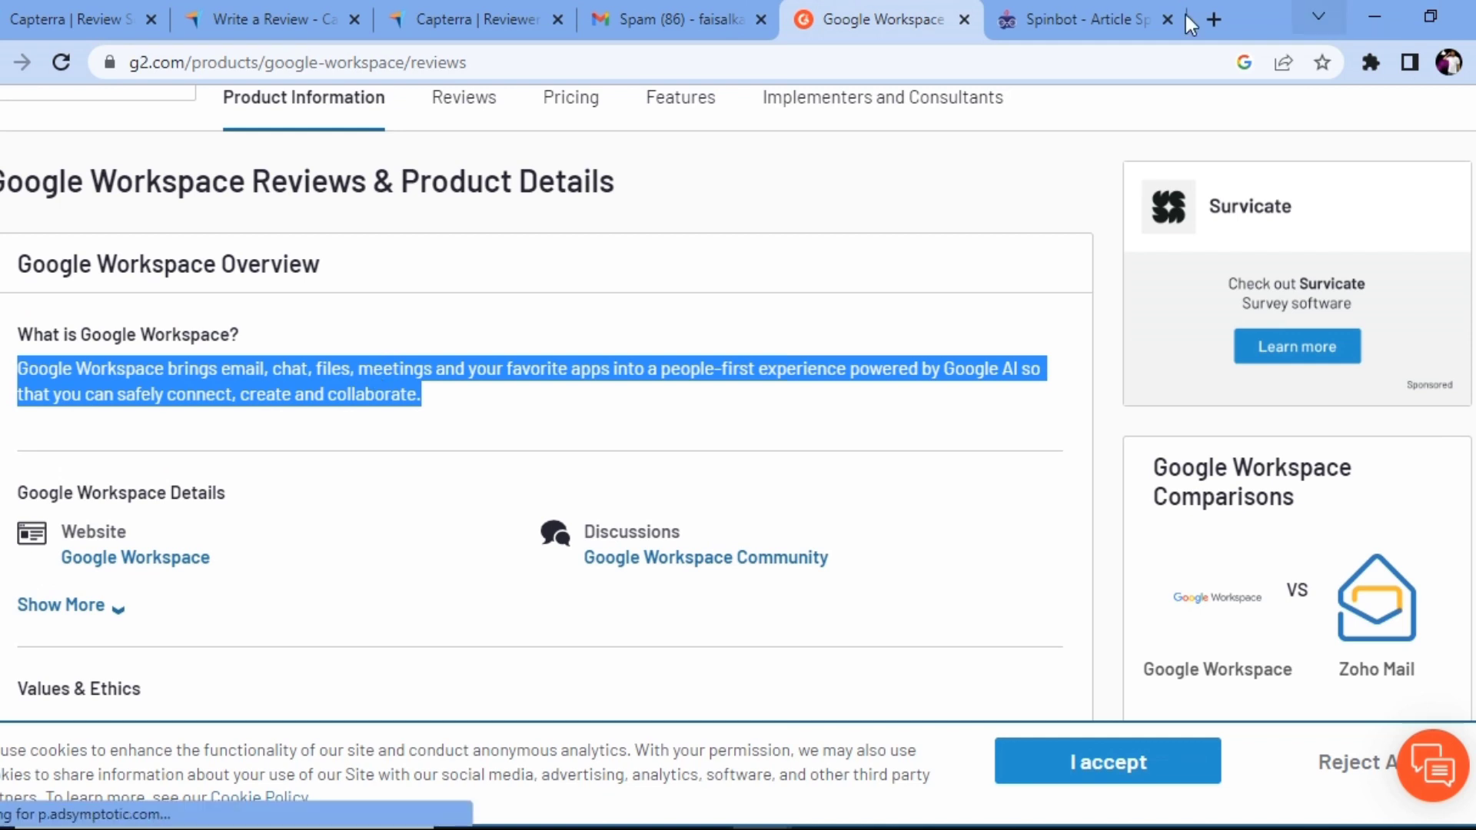
pyautogui.click(1059, 17)
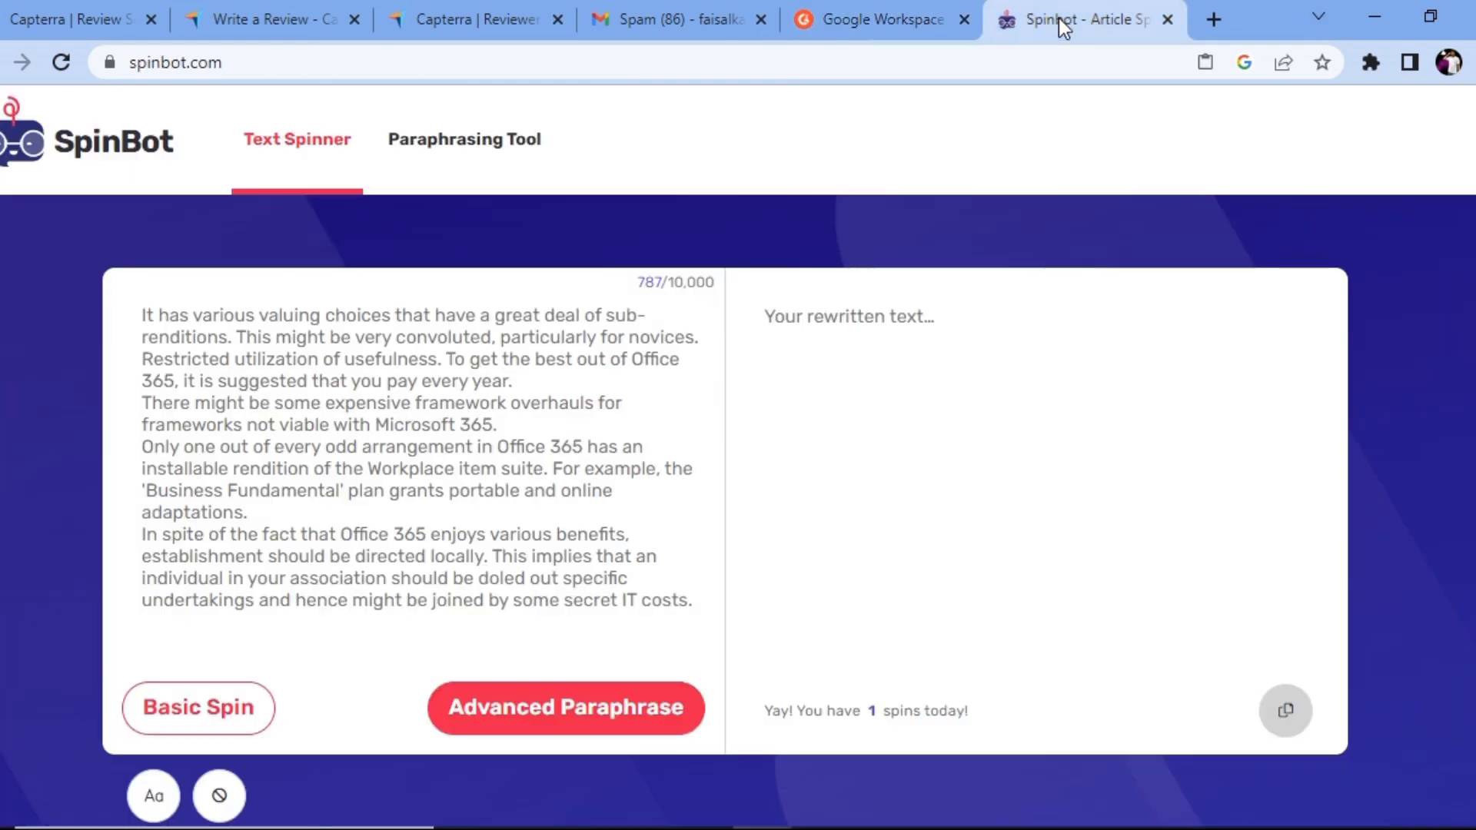
pyautogui.click(280, 153)
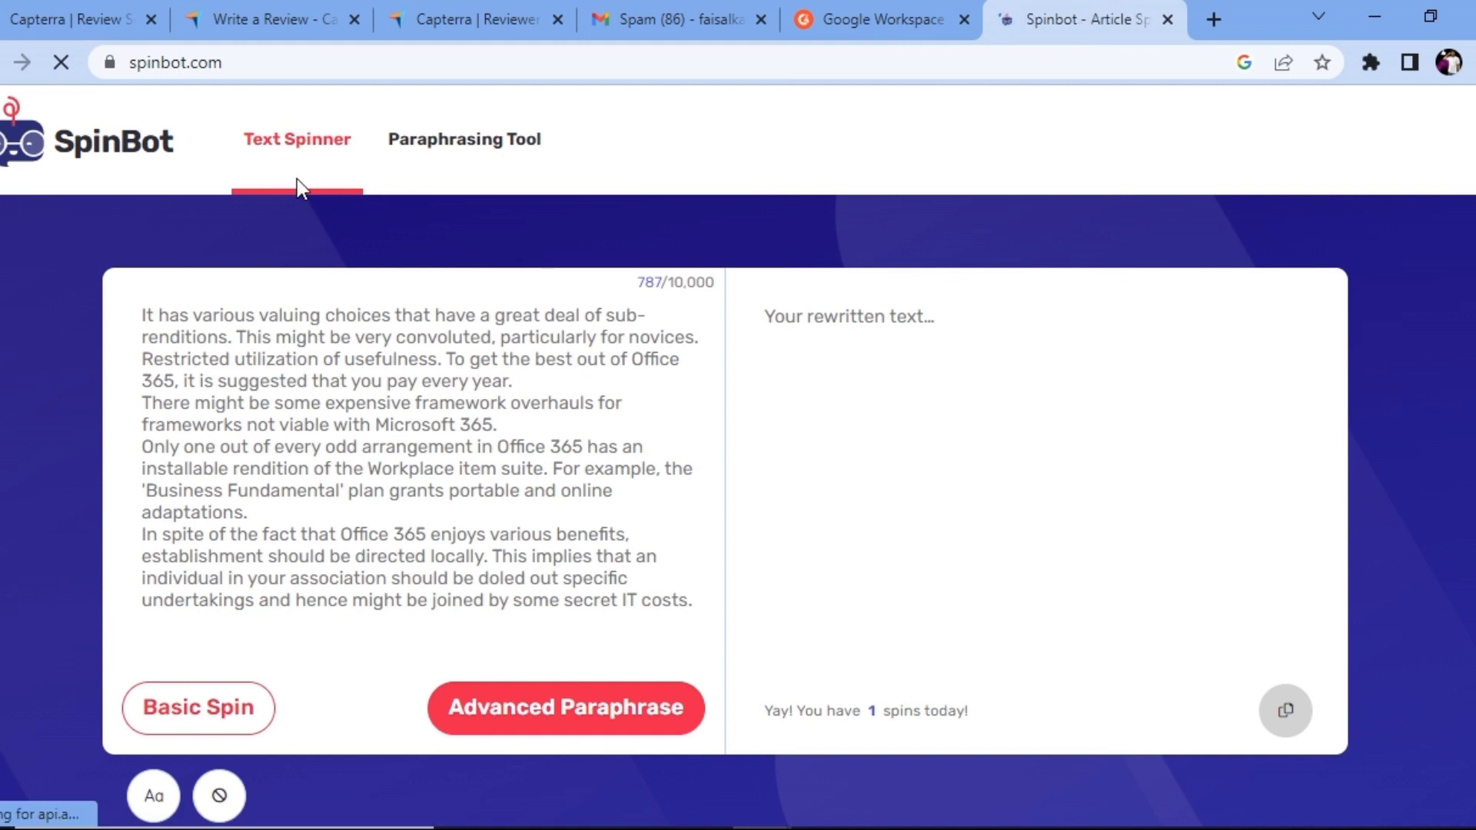
pyautogui.click(445, 538)
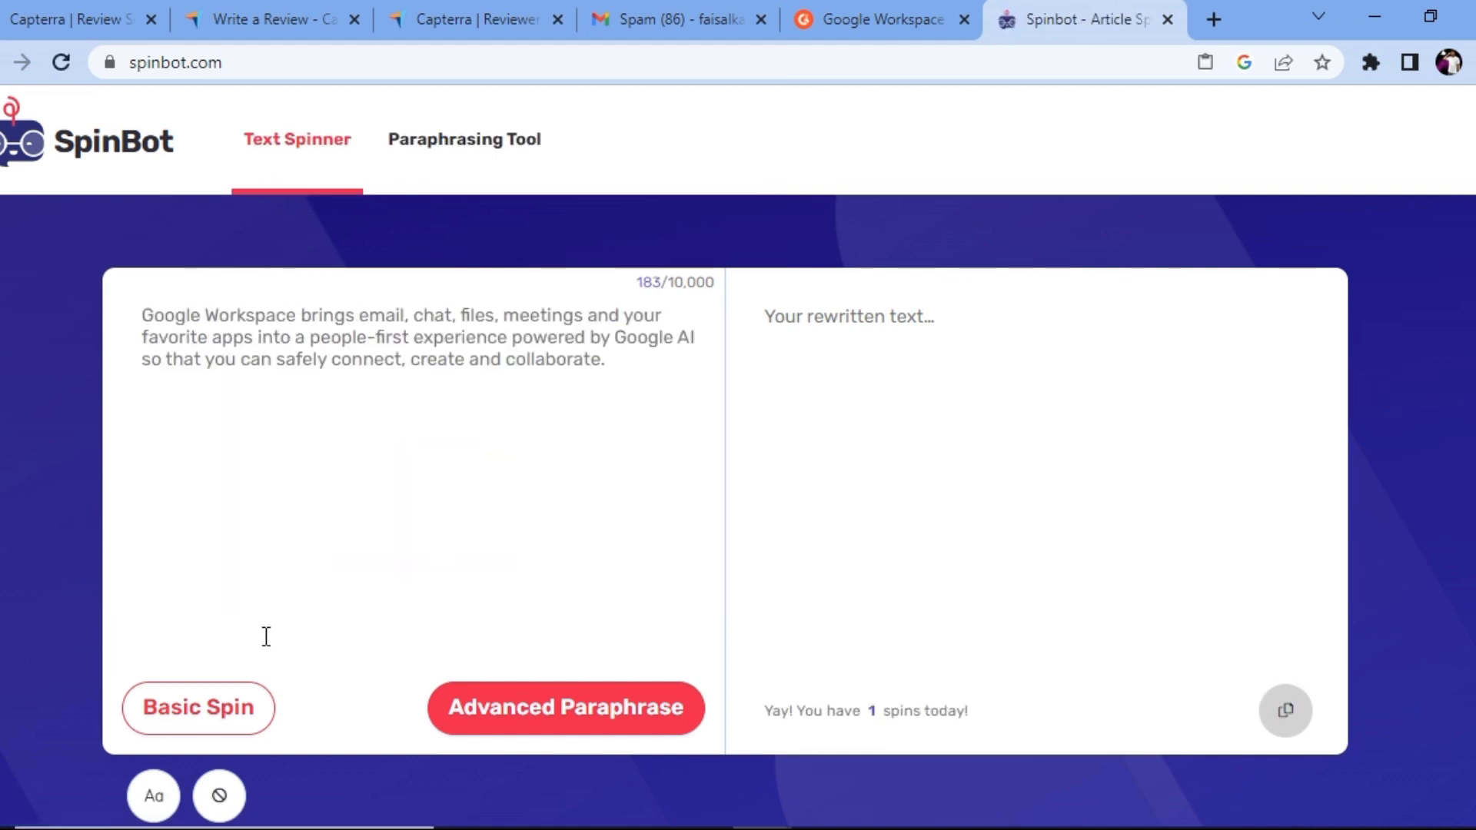
# Reword the description with Spinbot's Basic Spin and paste the copied result into the Capterra review's overall experience answer
pyautogui.click(257, 714)
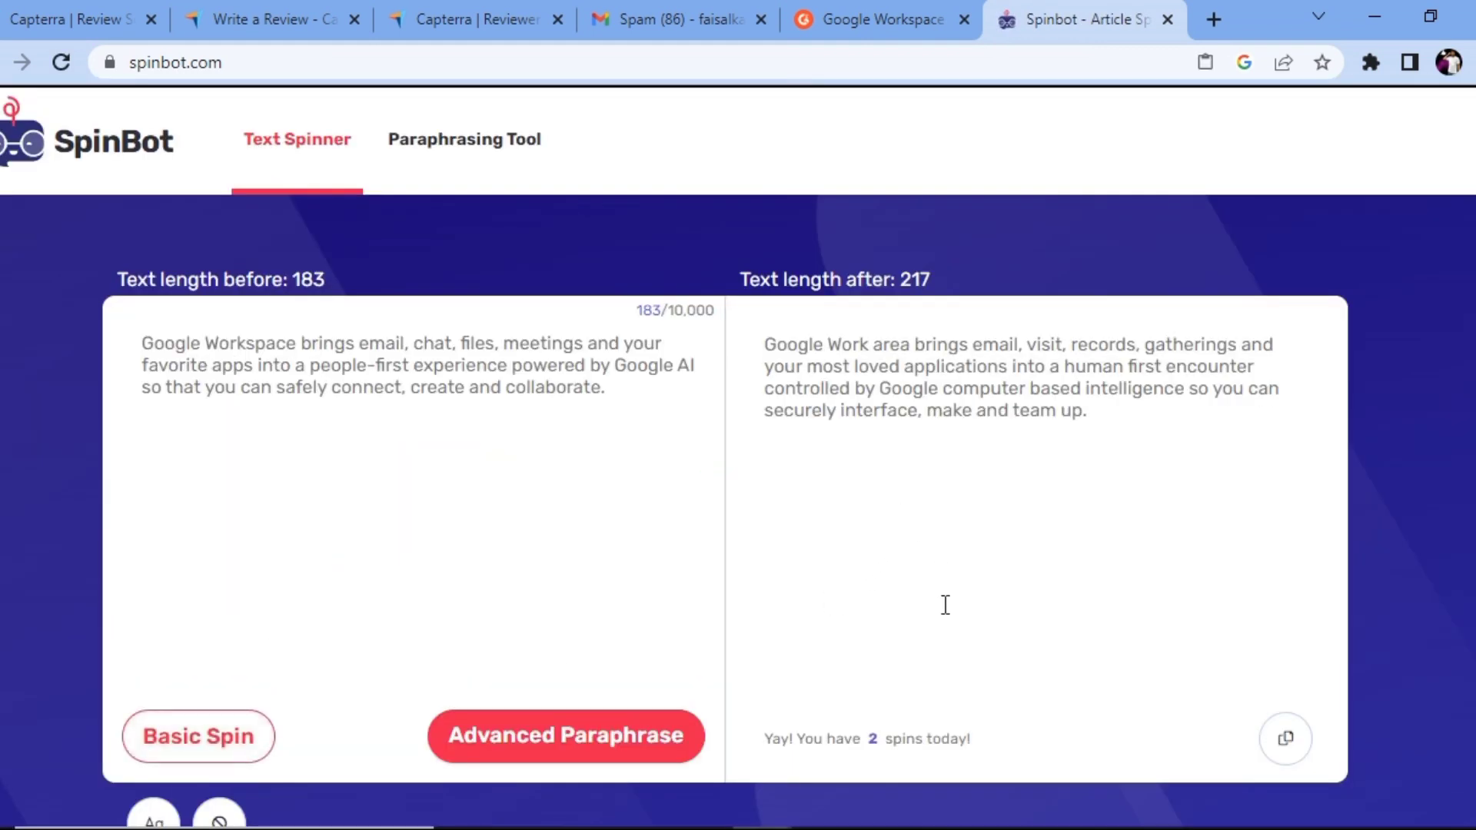
pyautogui.click(1282, 740)
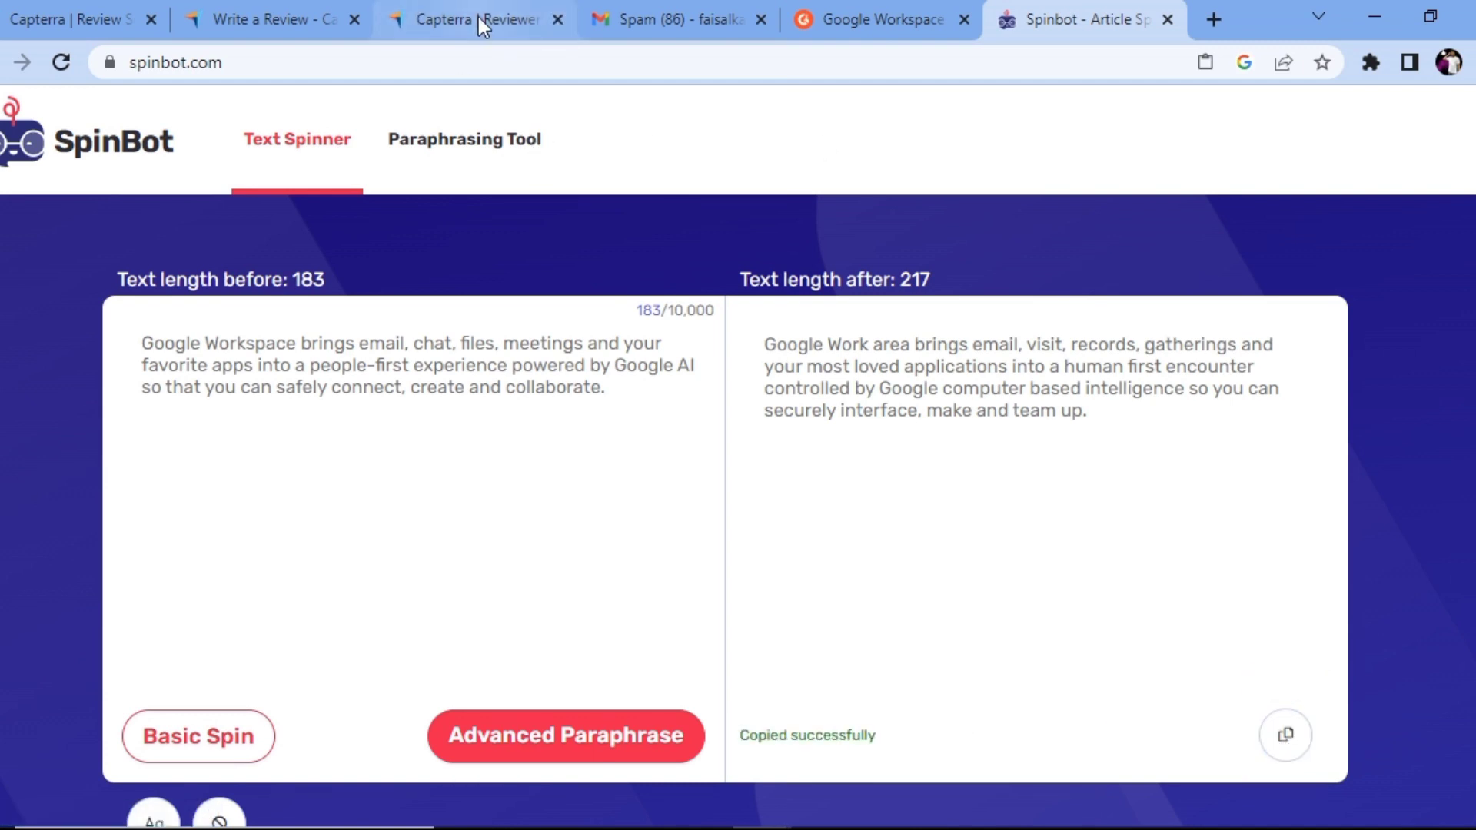
pyautogui.click(311, 22)
pyautogui.scroll(-1, 398, 273)
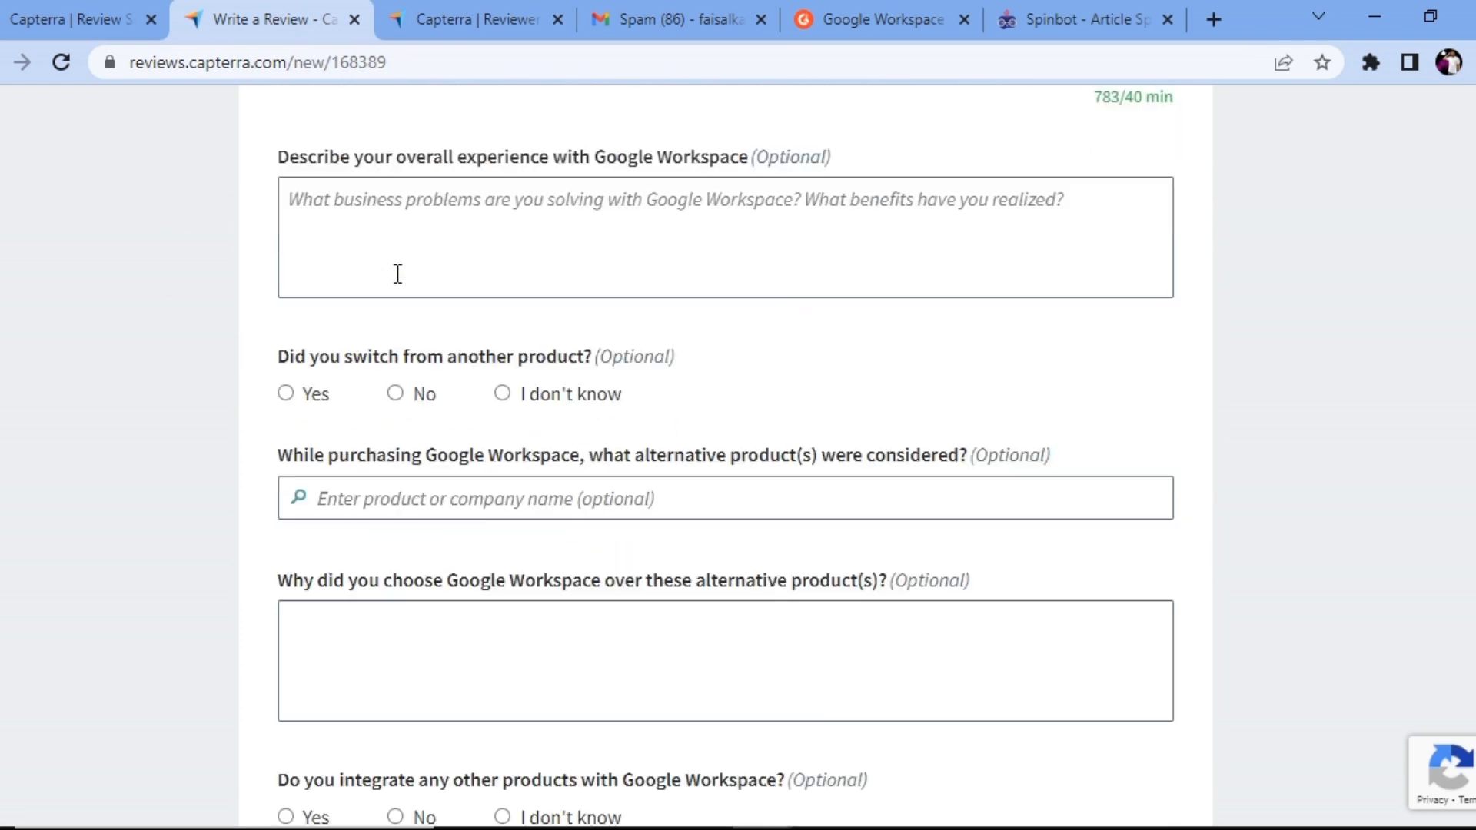
pyautogui.click(408, 234)
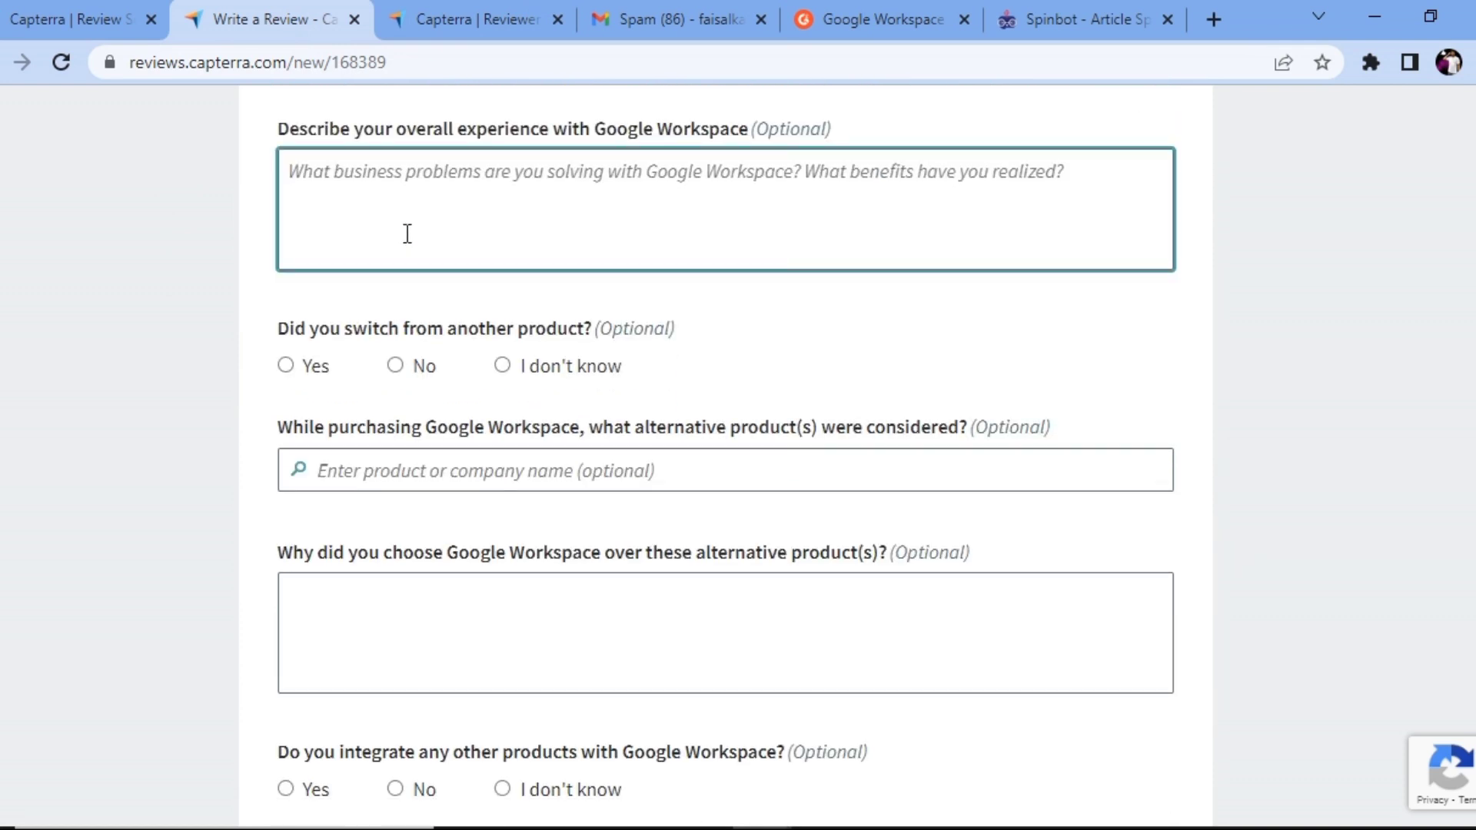
pyautogui.hotkey('ctrl', 'v')
# Answer Yes to the question about having switched from another product
pyautogui.scroll(-3, 405, 254)
pyautogui.scroll(2, 405, 277)
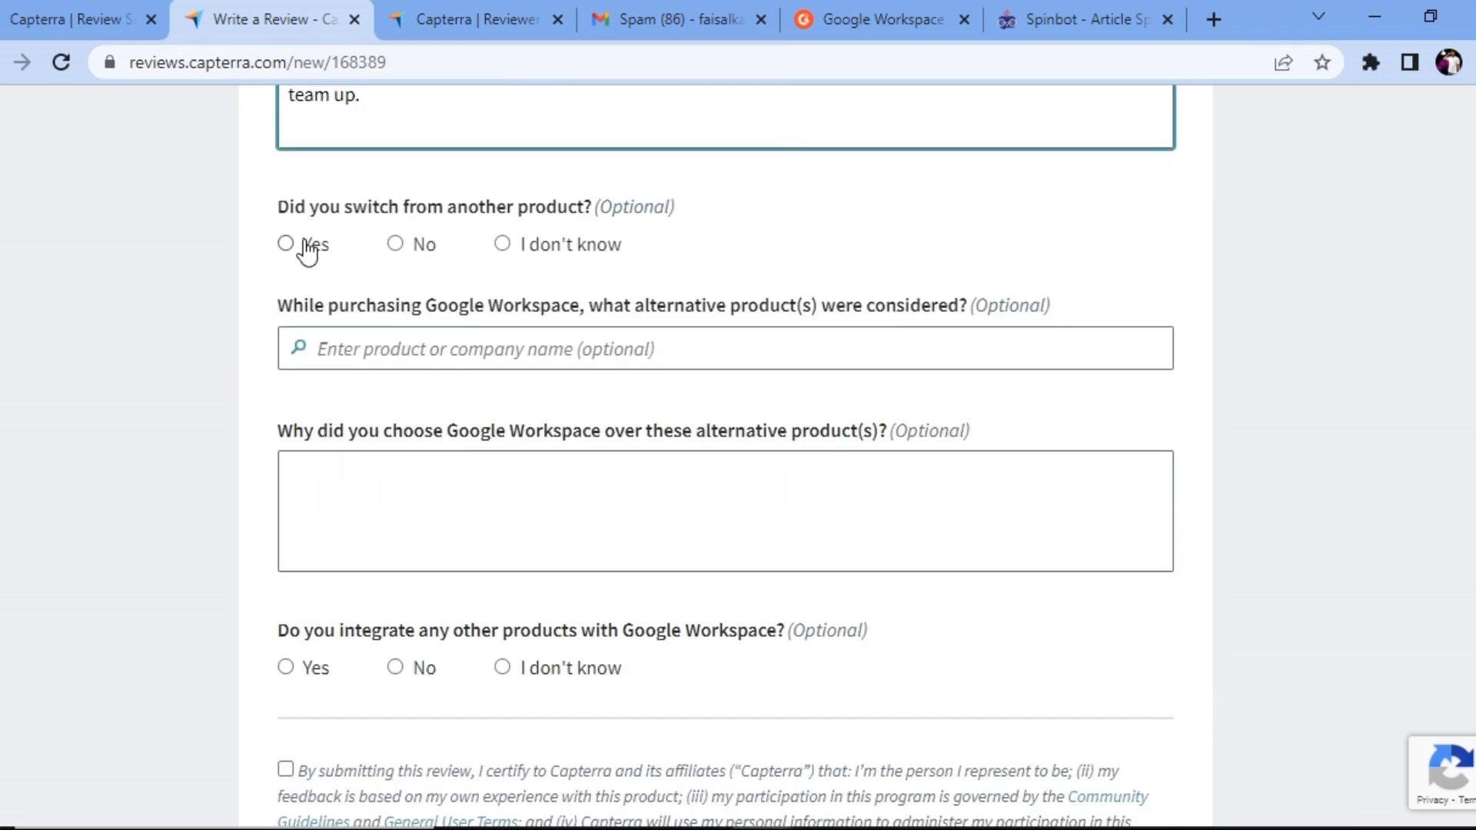
pyautogui.click(500, 245)
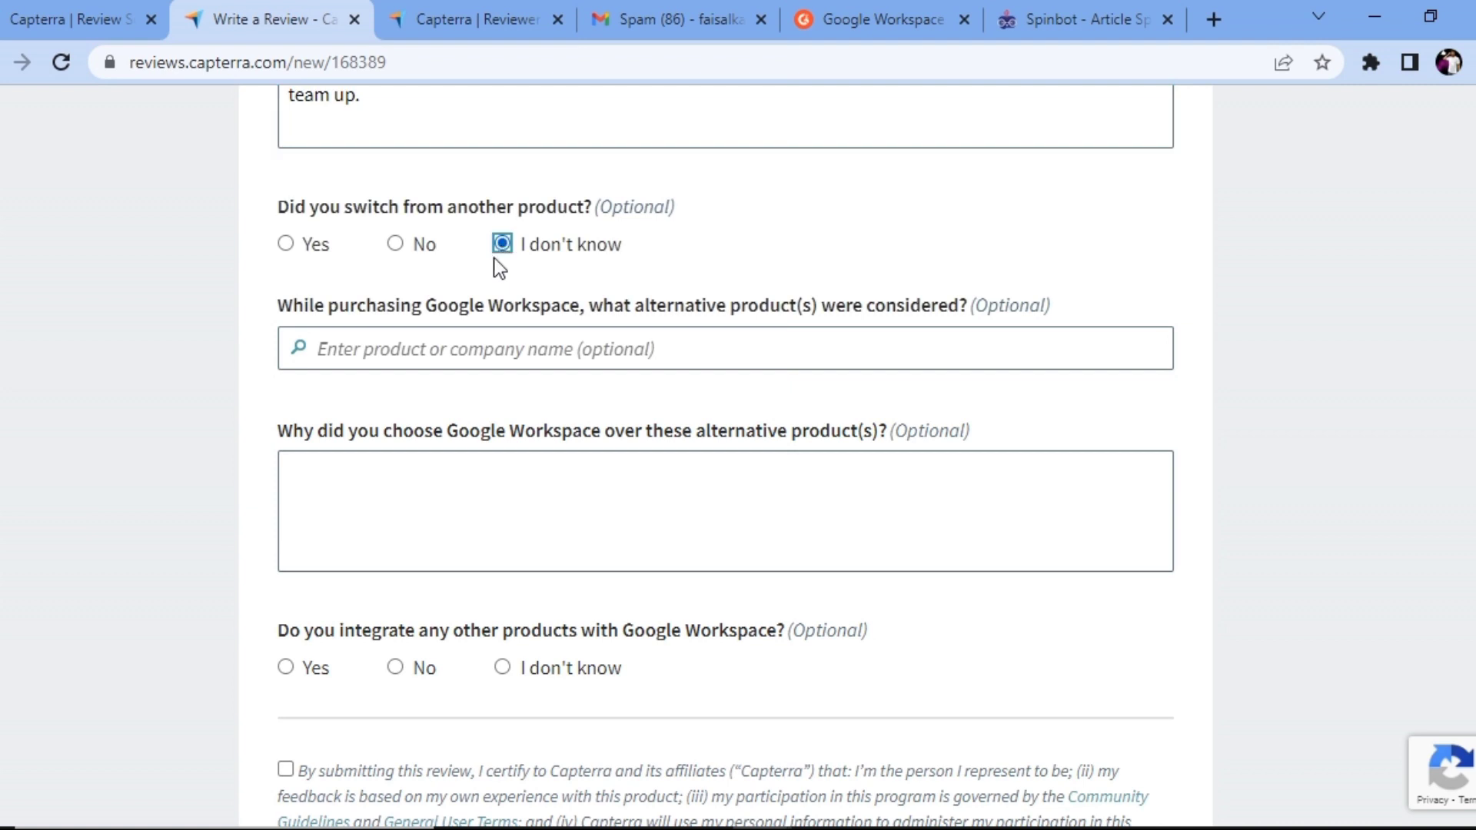
pyautogui.click(300, 251)
pyautogui.scroll(-2, 336, 295)
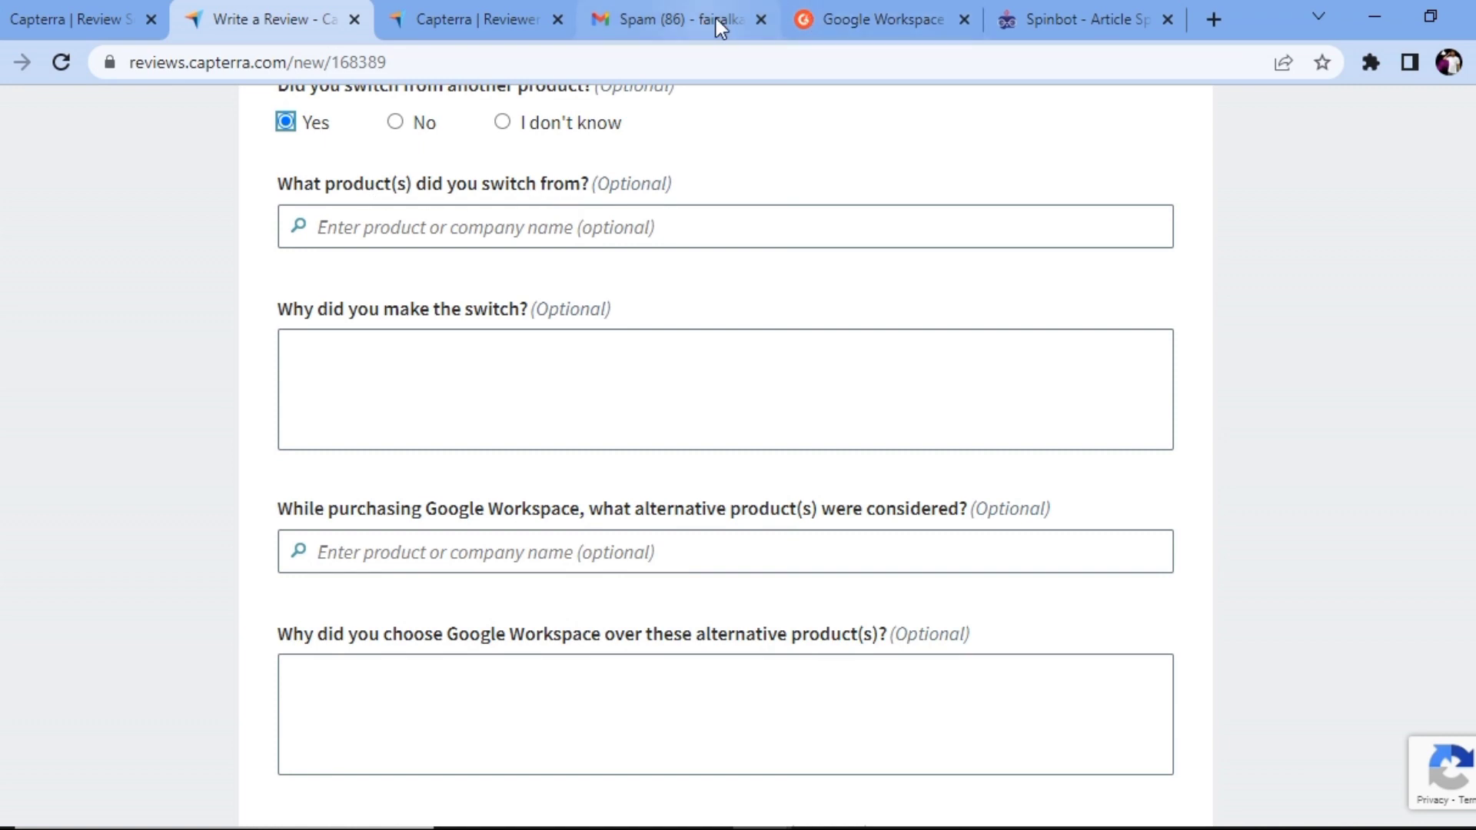
# Return from the G2 page to the Google results and search for "google workspace competitors product"
pyautogui.click(838, 15)
pyautogui.scroll(5, 464, 176)
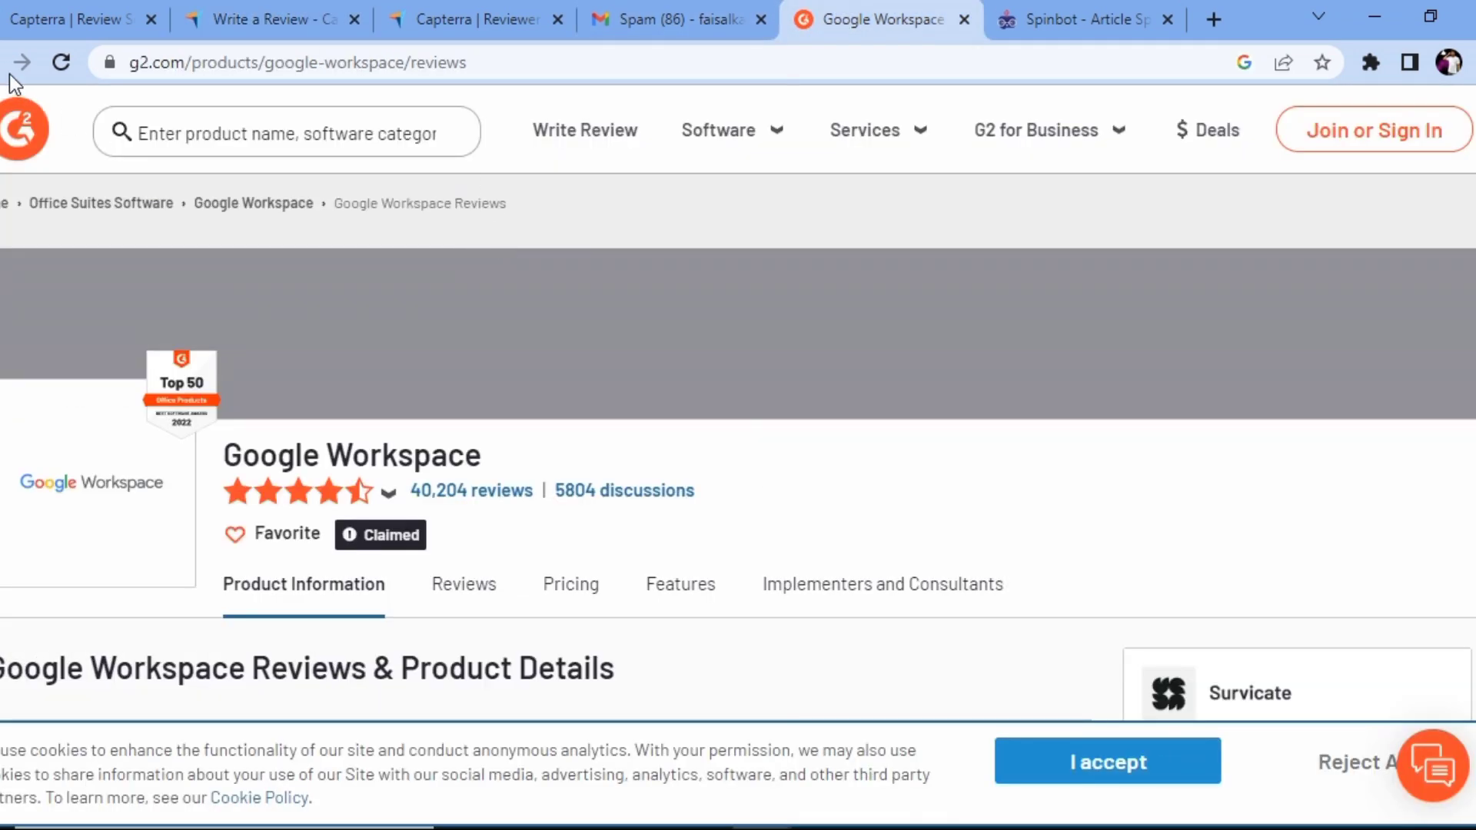
pyautogui.hotkey('alt', 'Left')
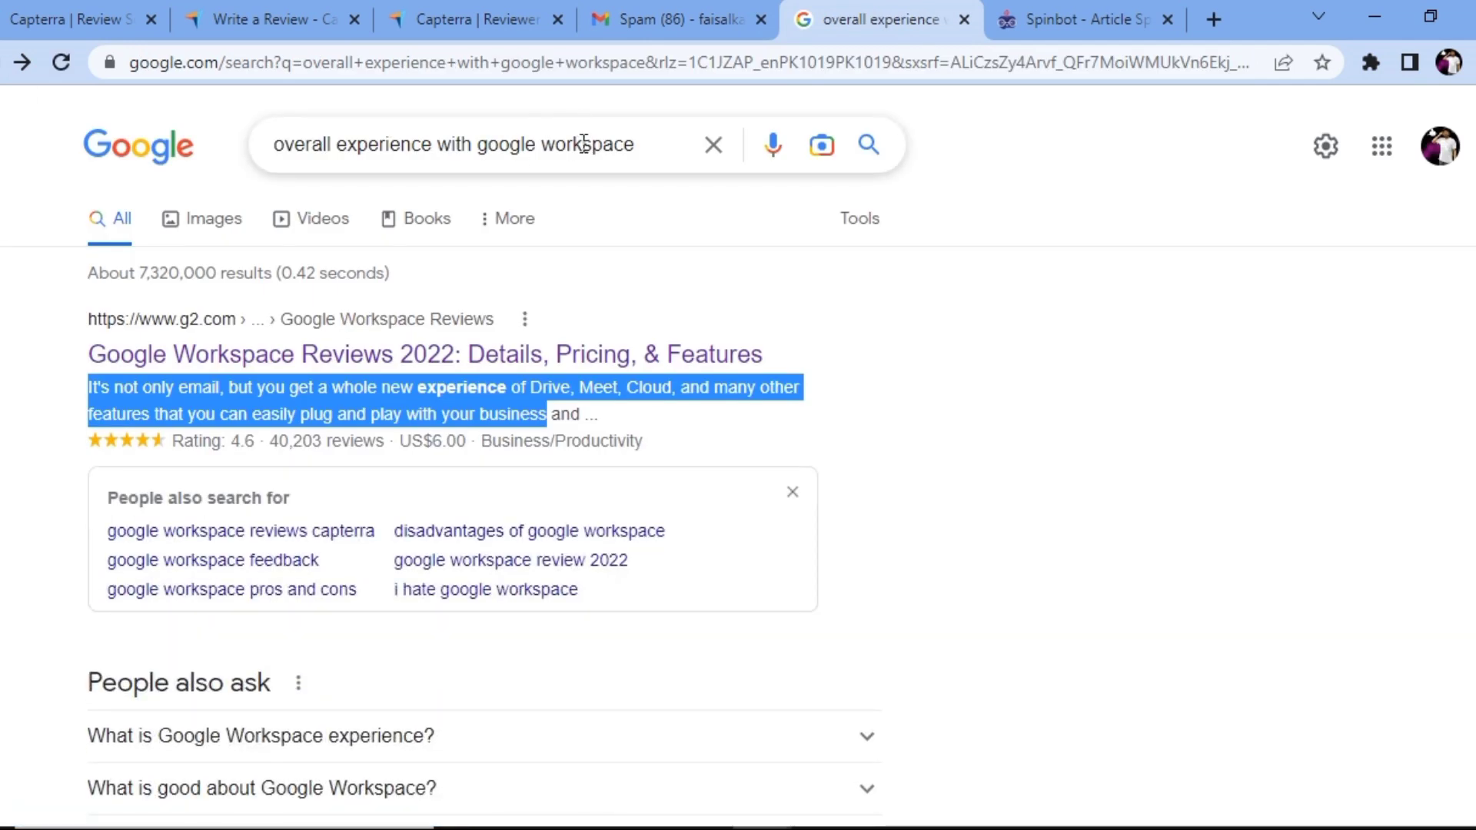
pyautogui.moveTo(471, 145); pyautogui.dragTo(265, 146)
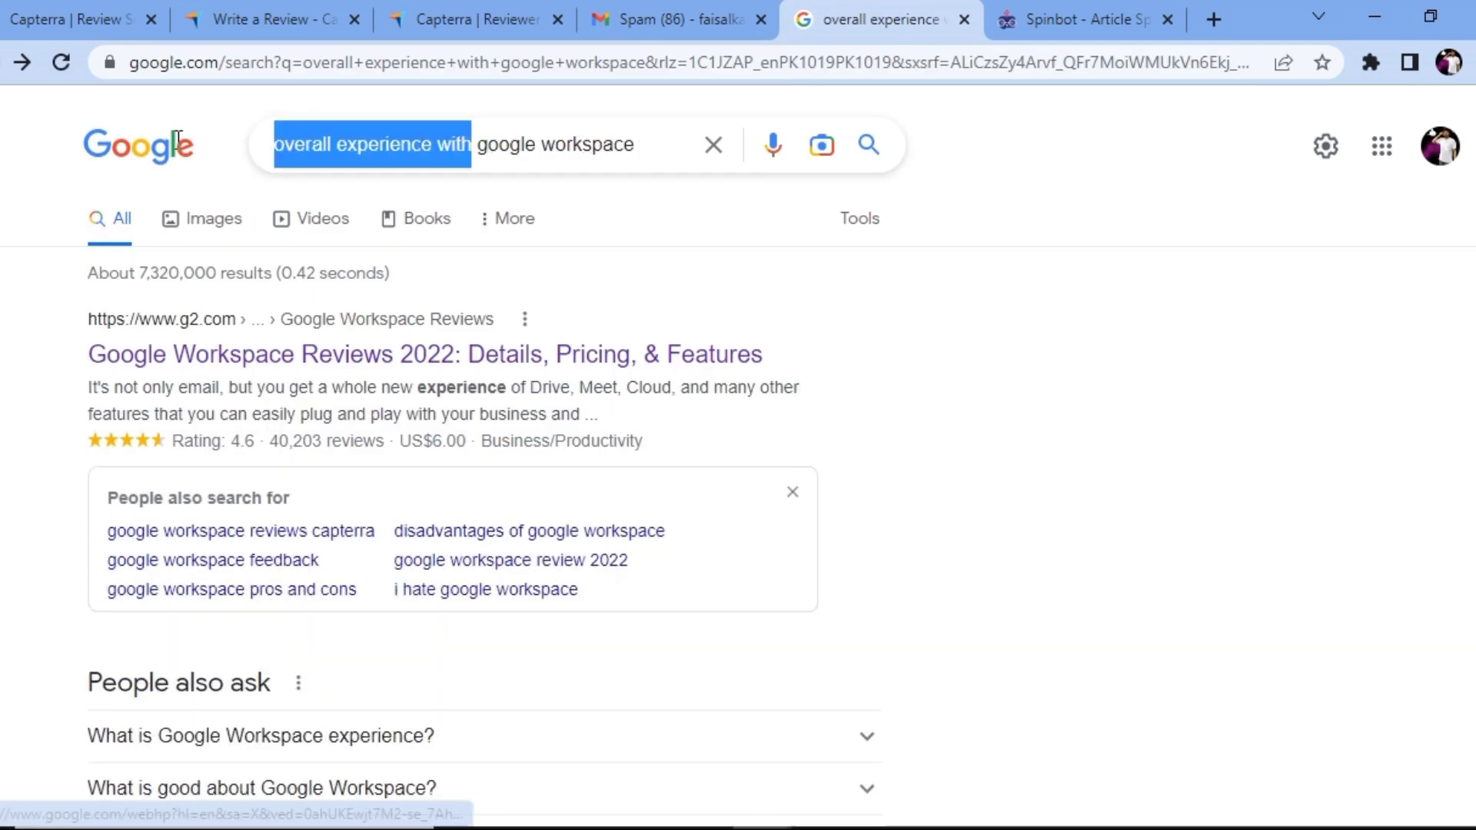
pyautogui.press('BackSpace')
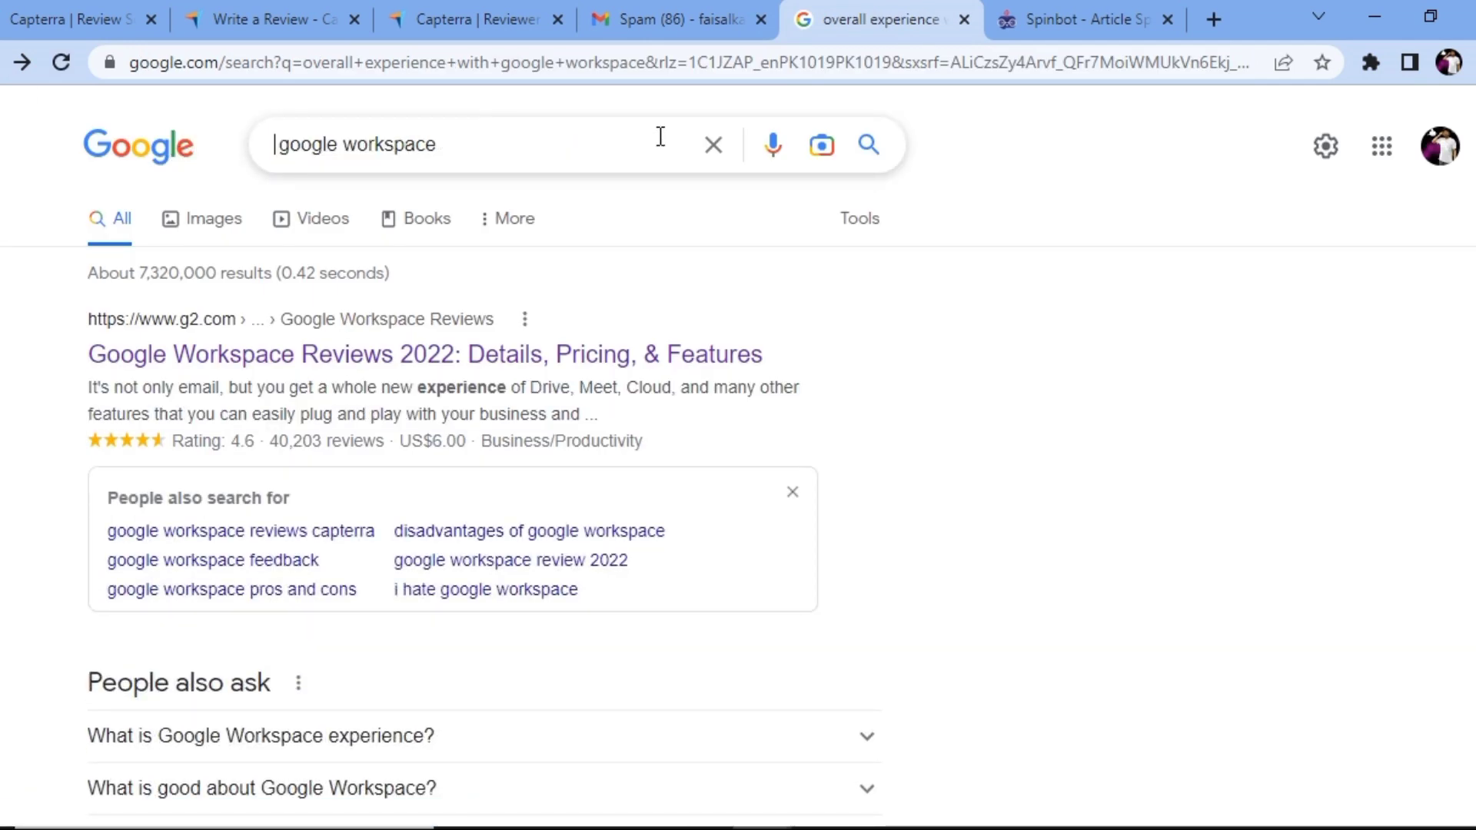
pyautogui.click(567, 144)
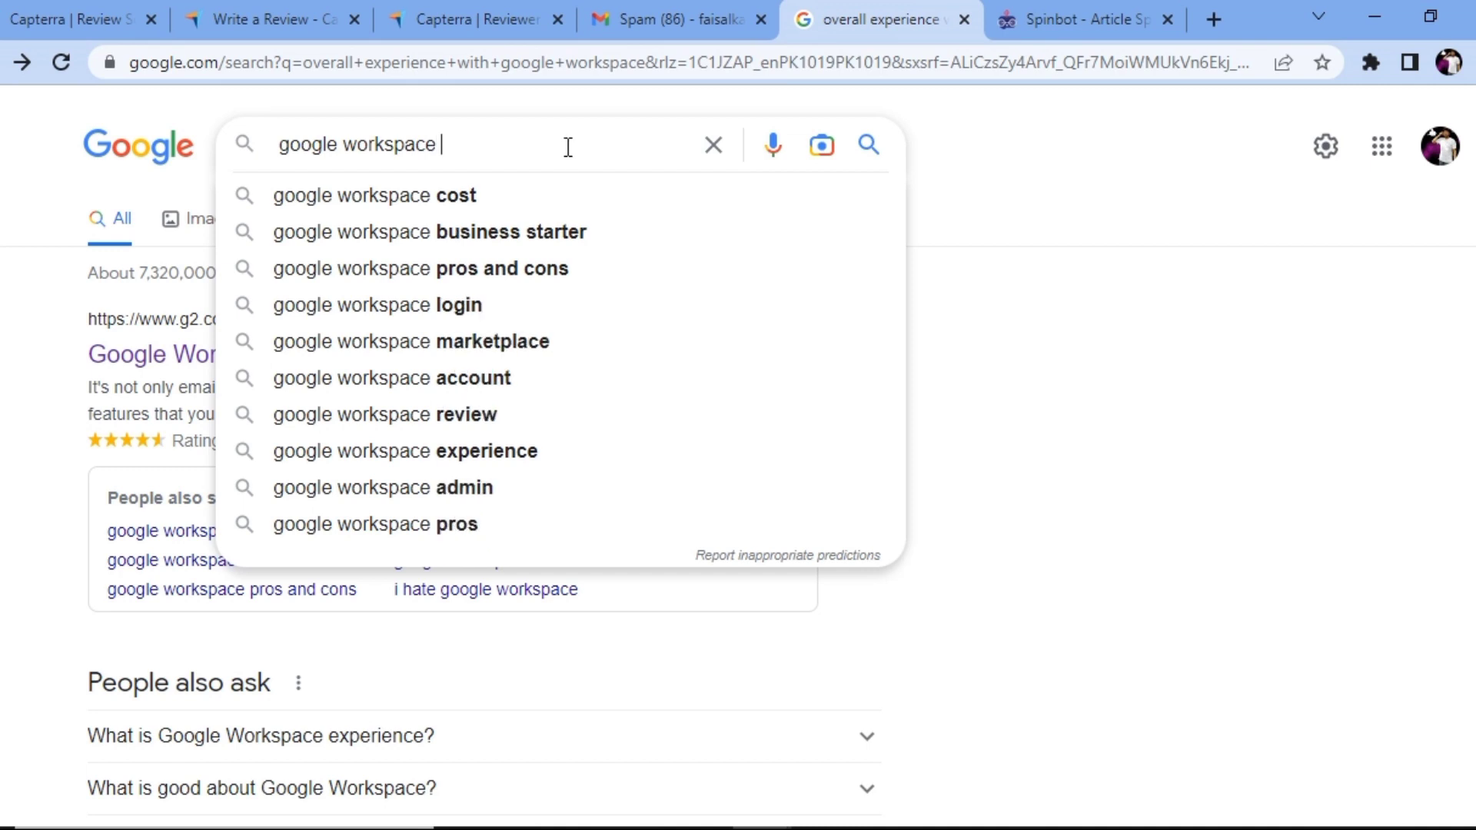
pyautogui.write('comp')
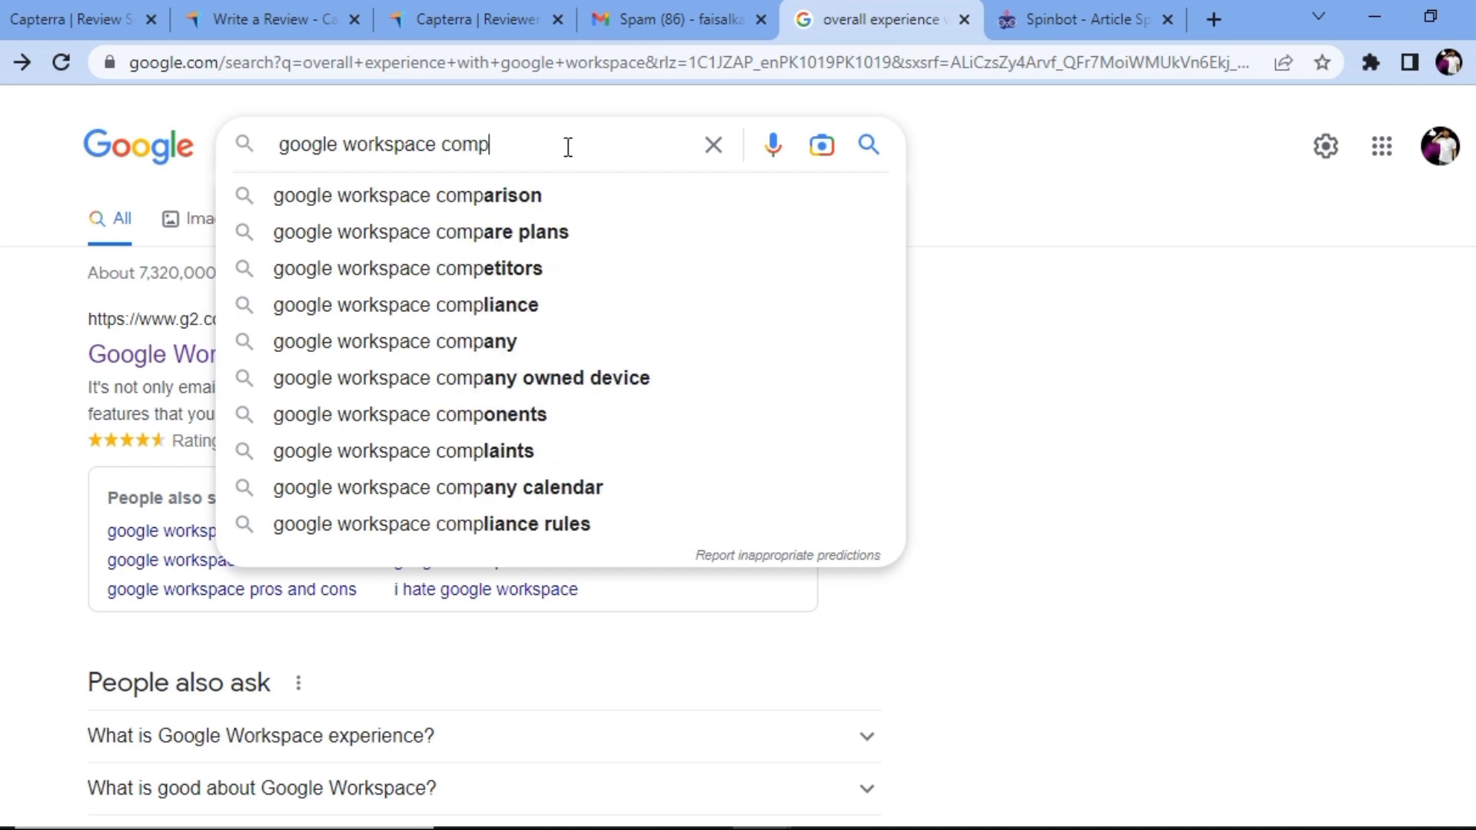
pyautogui.write('et')
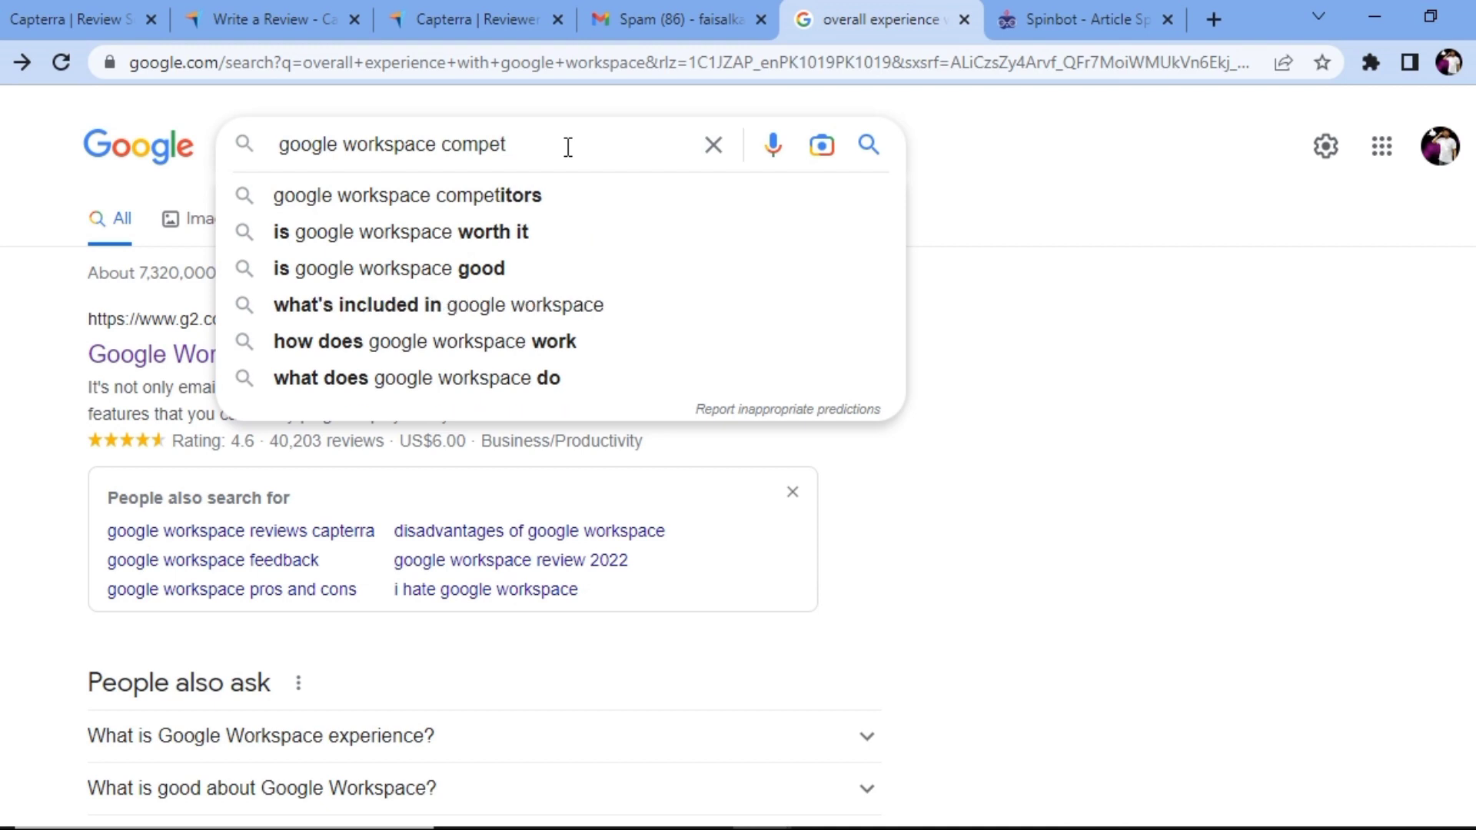
pyautogui.write('t')
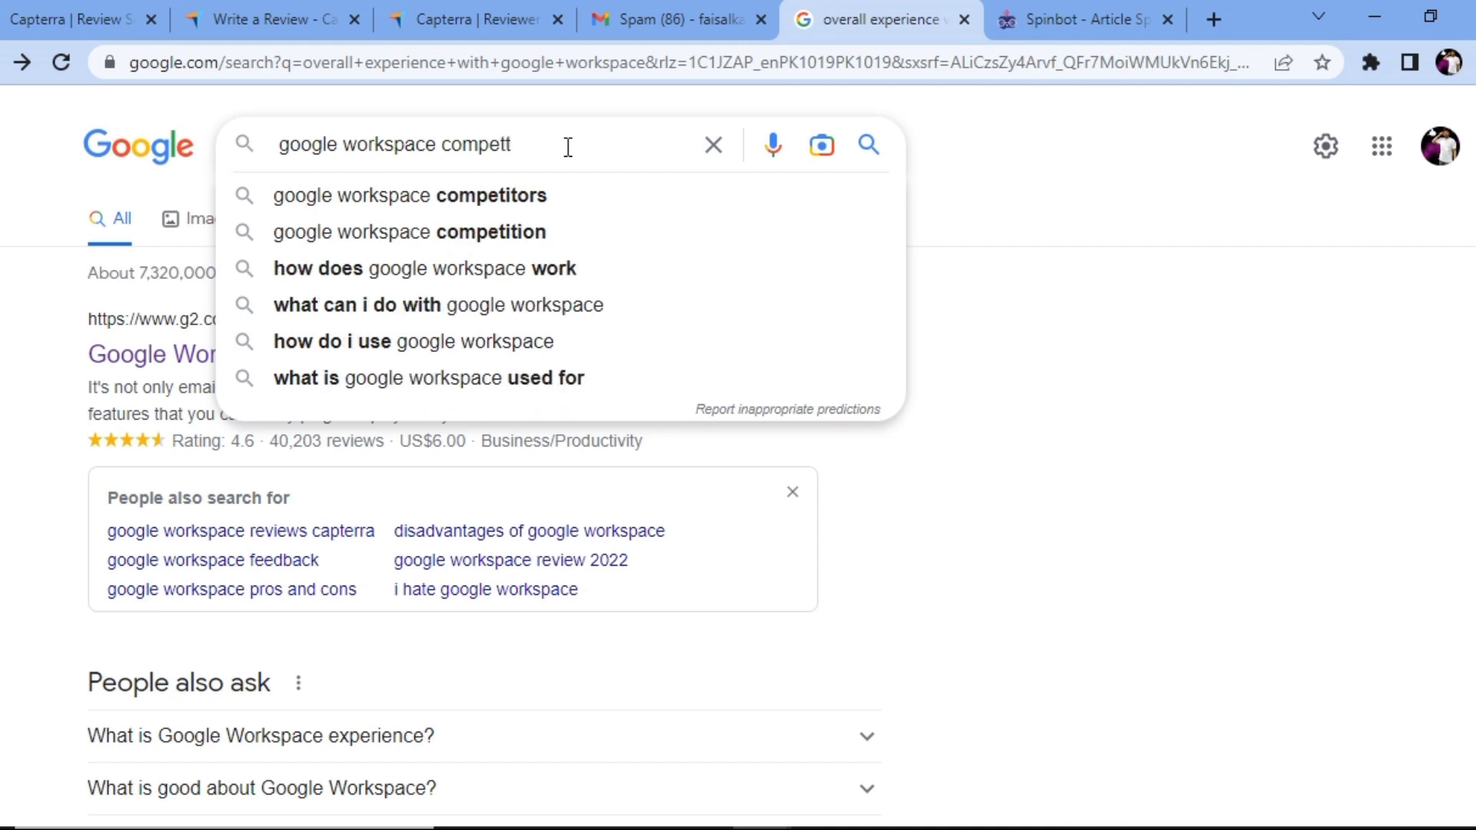
pyautogui.press('BackSpace')
pyautogui.write('i')
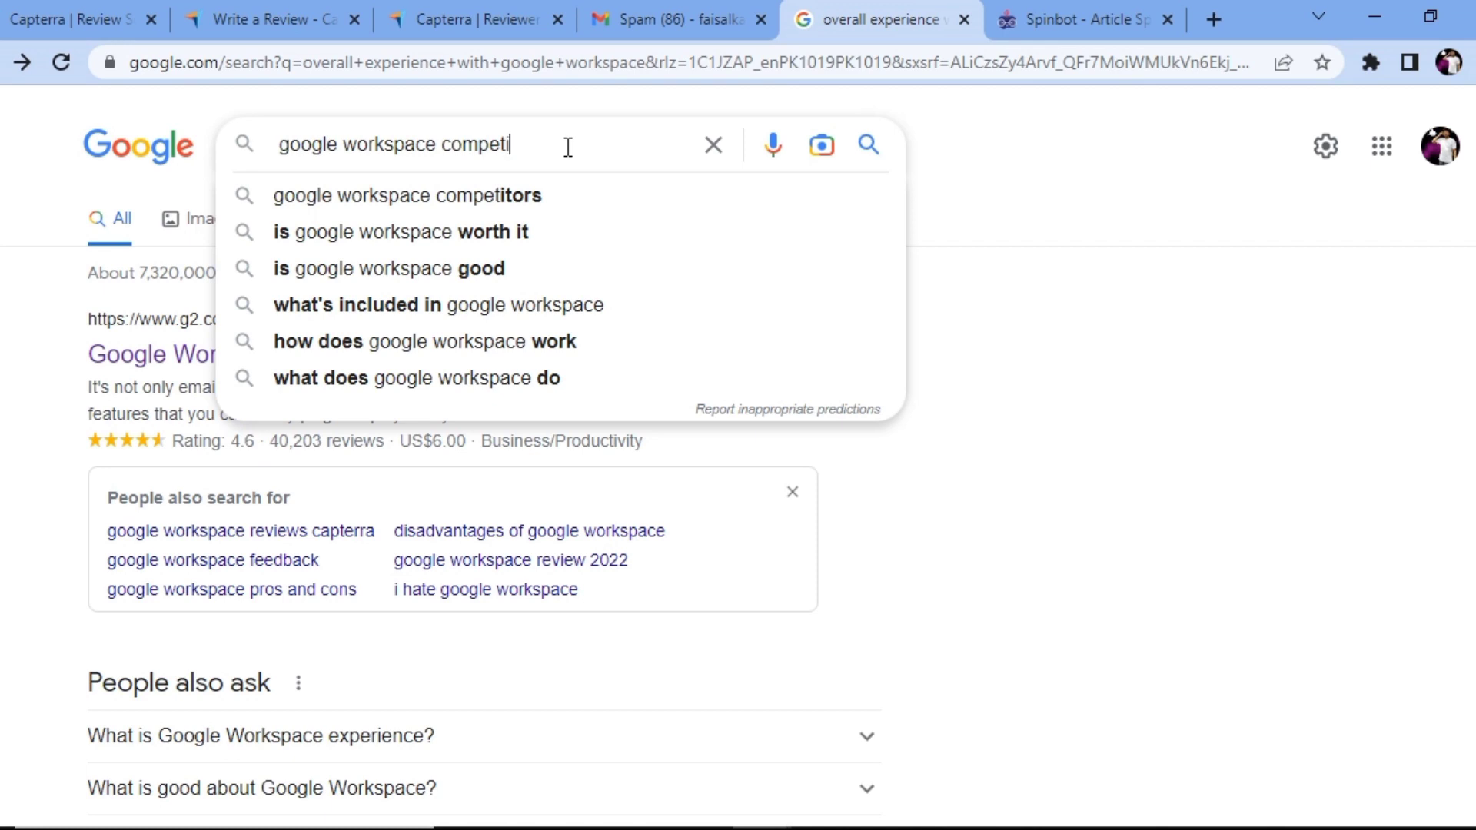
pyautogui.write('tors')
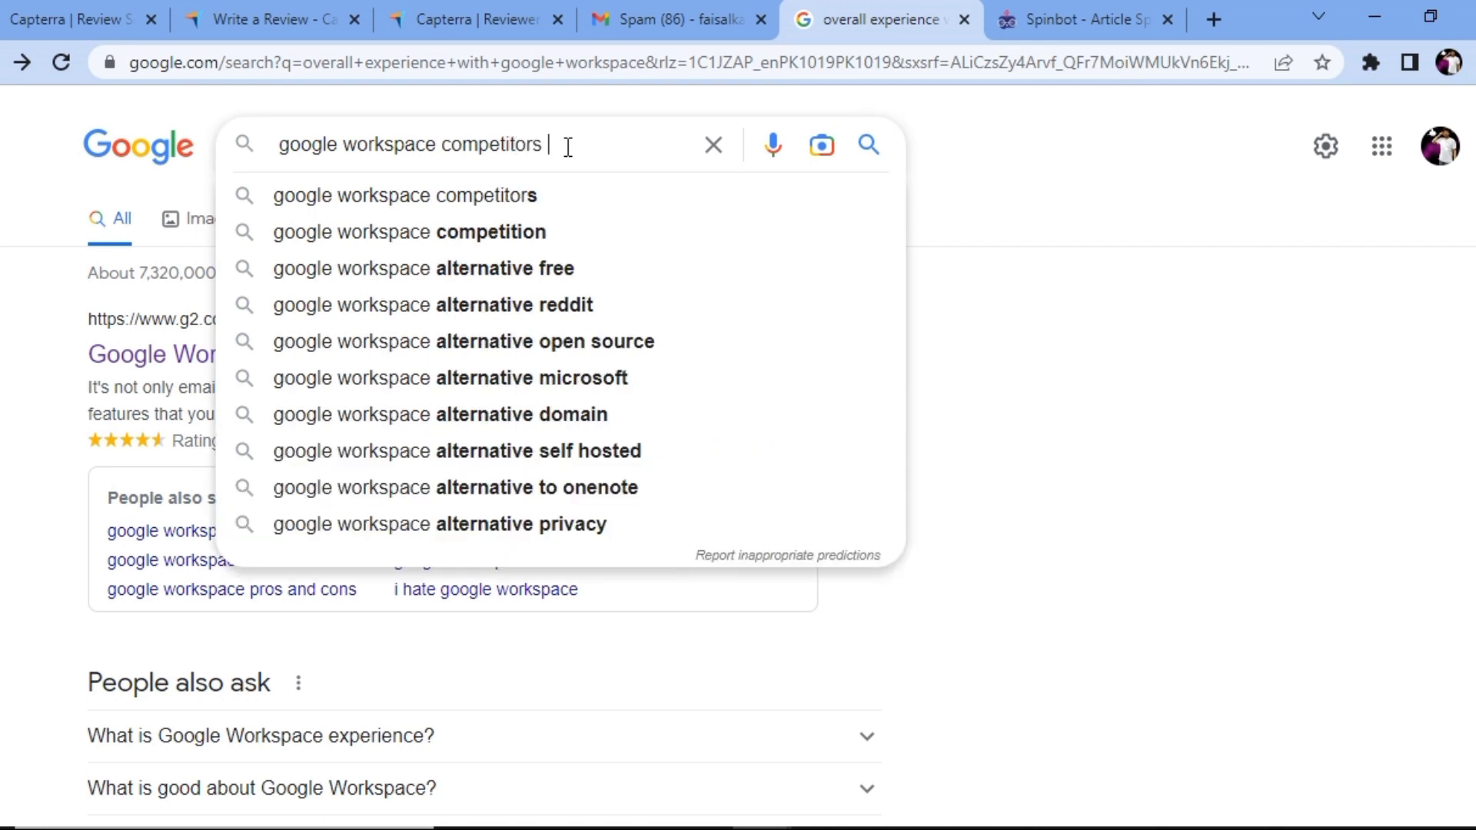
pyautogui.write(' product')
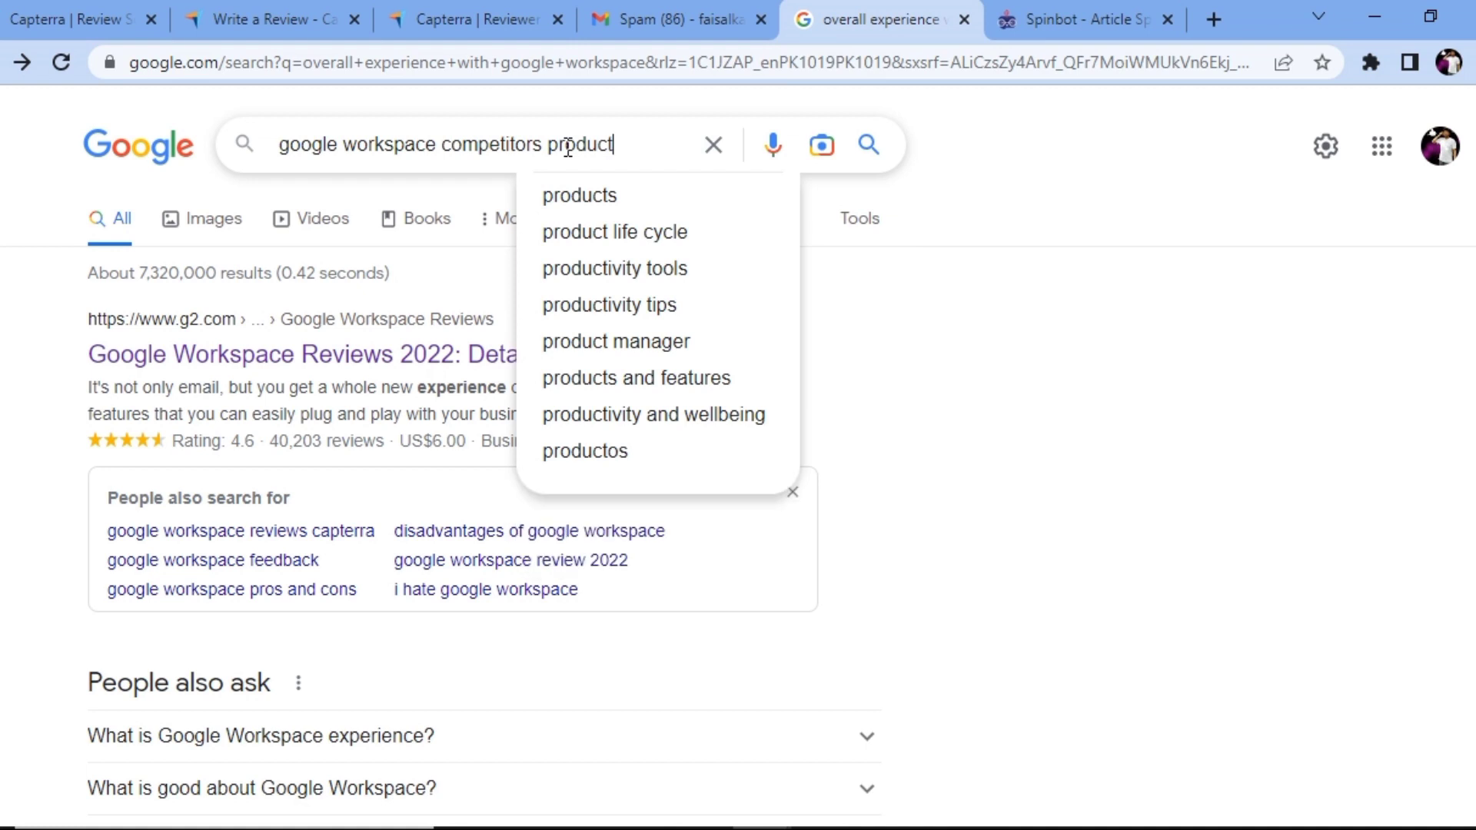
pyautogui.press('Return')
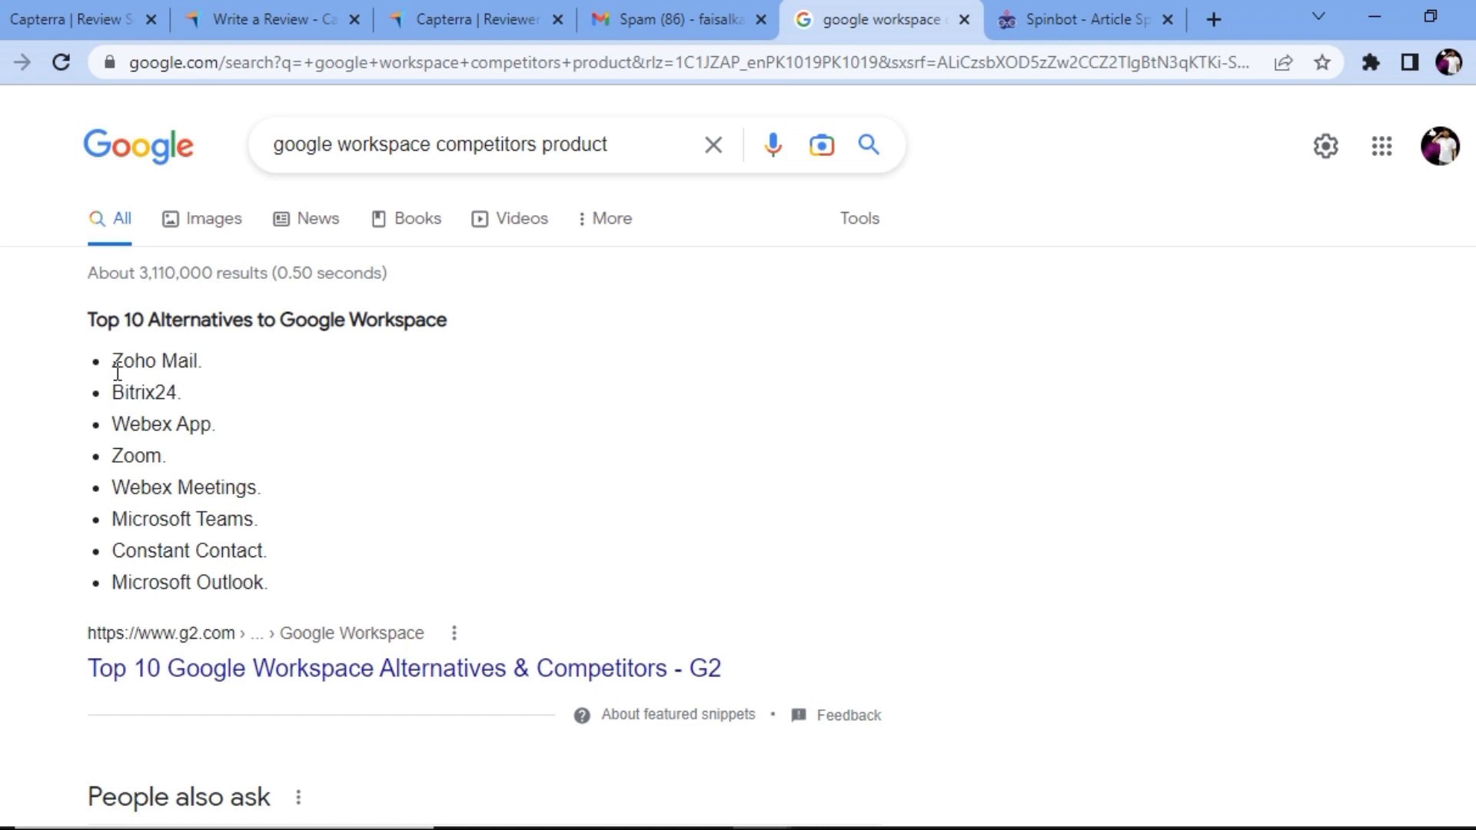
# Copy Zoho Mail, Bitrix24 and Webex App from the alternatives list into the review's question about which products were switched from
pyautogui.moveTo(117, 369); pyautogui.dragTo(234, 429)
pyautogui.hotkey('ctrl', 'c')
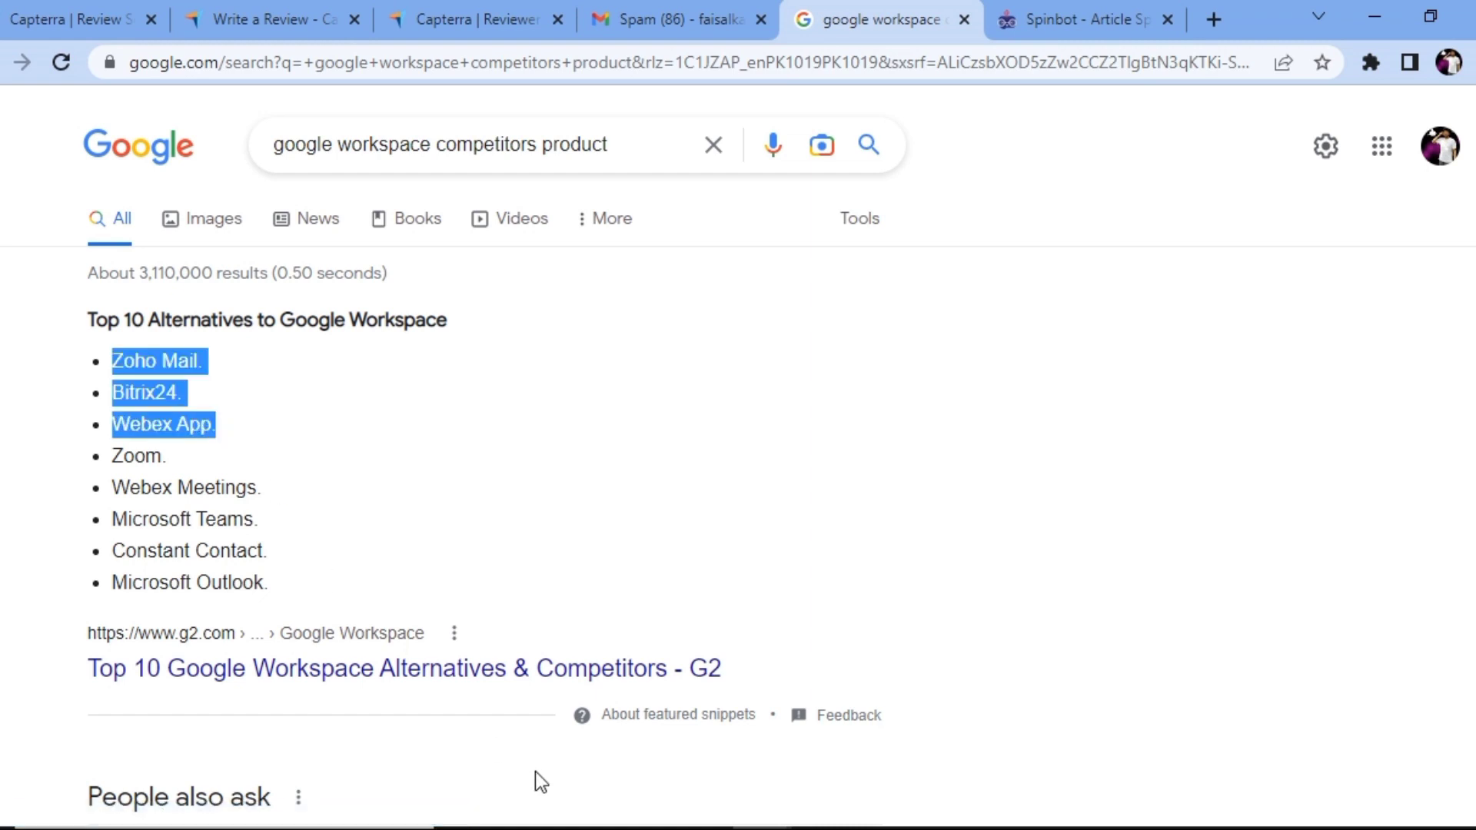
pyautogui.click(822, 828)
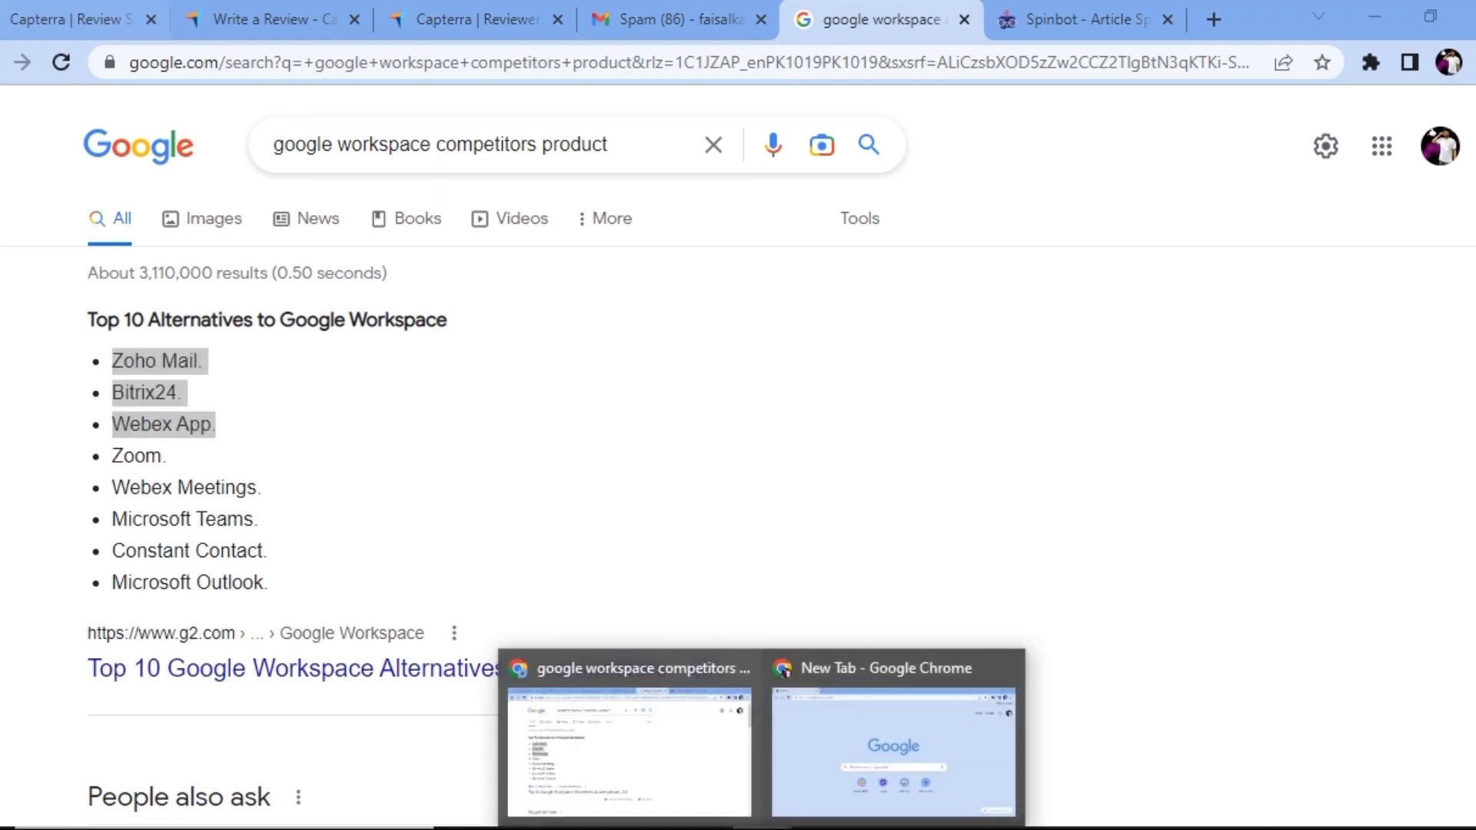
pyautogui.click(246, 17)
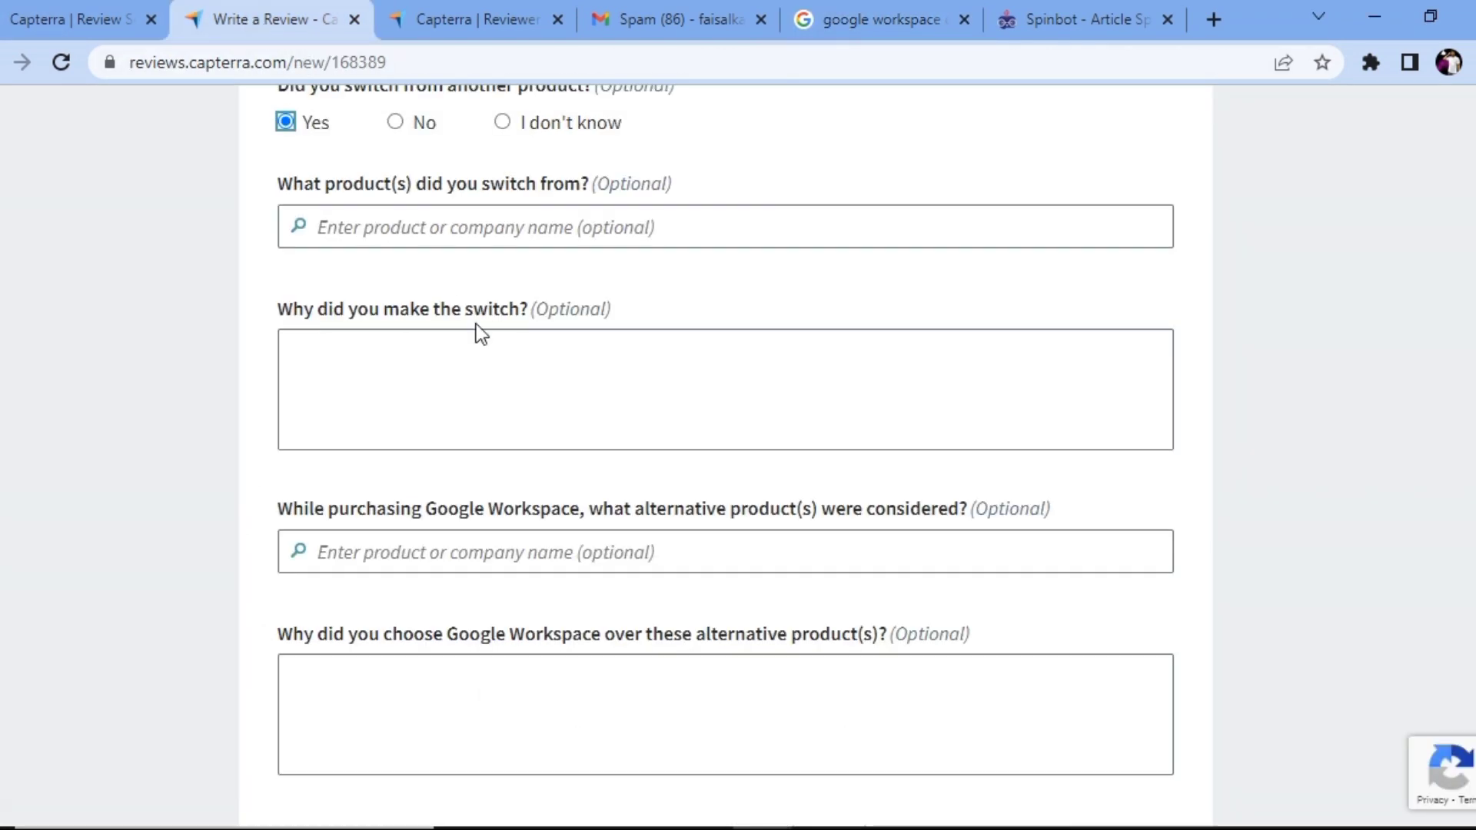
pyautogui.click(460, 243)
pyautogui.hotkey('ctrl', 'v')
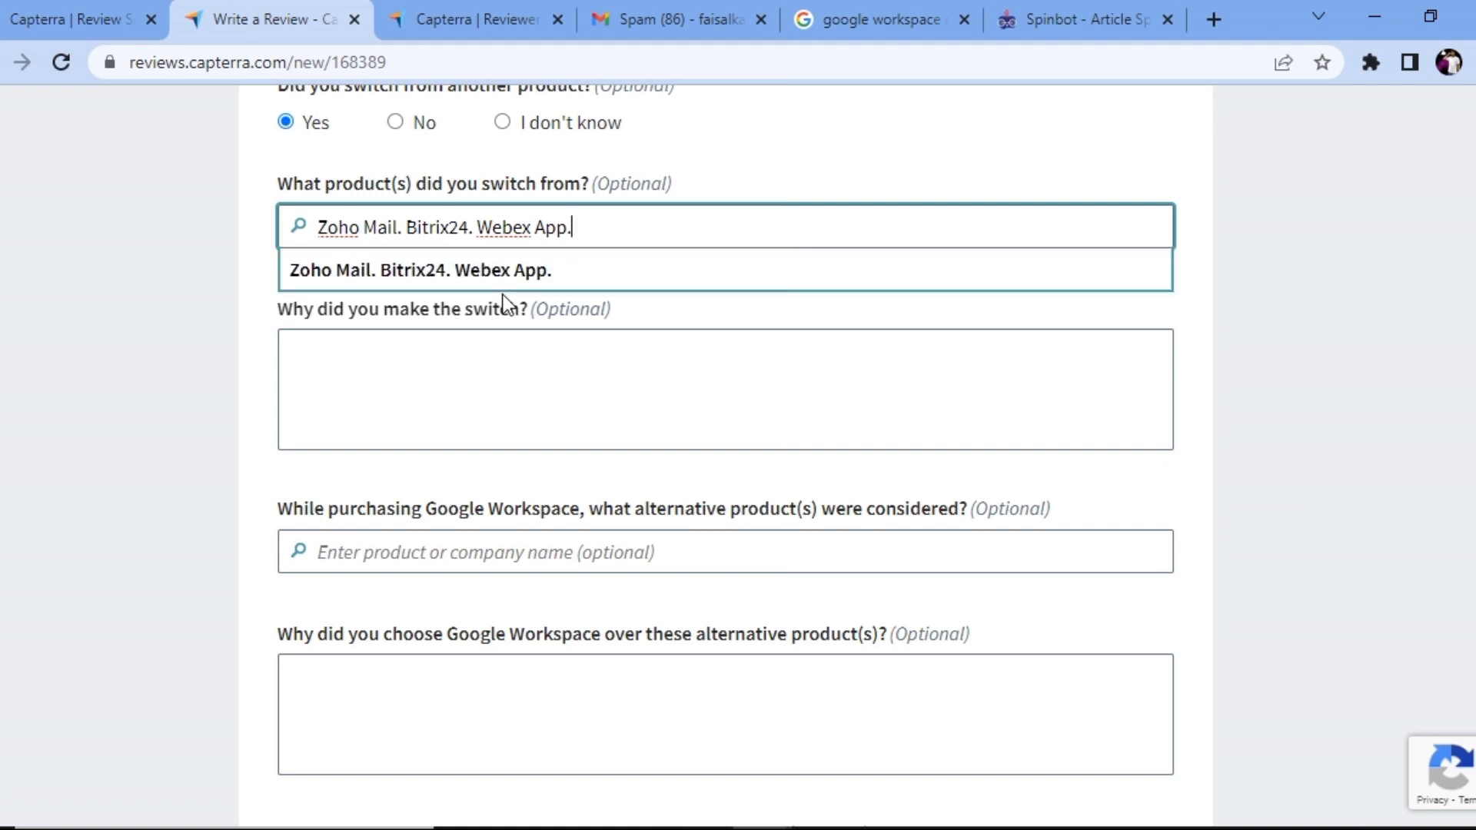
# Remove Webex App and the full stops from the switched-from products and join the rest as "Zoho Mail and Bitrix24"
pyautogui.press('BackSpace')
pyautogui.press('BackSpace')
pyautogui.press('BackSpace')
pyautogui.press('BackSpace')
pyautogui.press('BackSpace')
pyautogui.press('BackSpace')
pyautogui.press('BackSpace')
pyautogui.press('BackSpace')
pyautogui.press('BackSpace')
pyautogui.press('BackSpace')
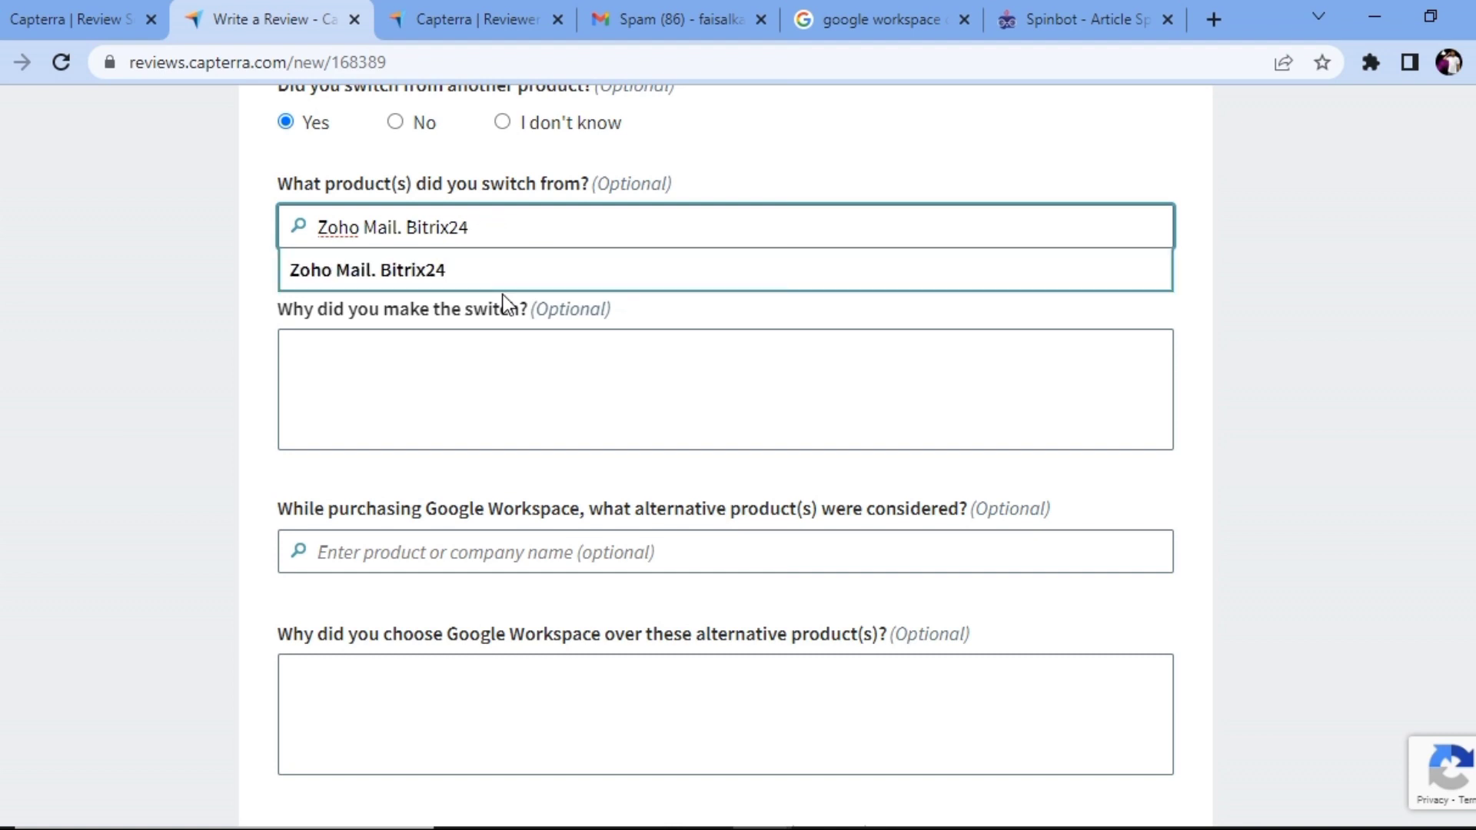
pyautogui.click(403, 230)
pyautogui.press('BackSpace')
pyautogui.press('Delete')
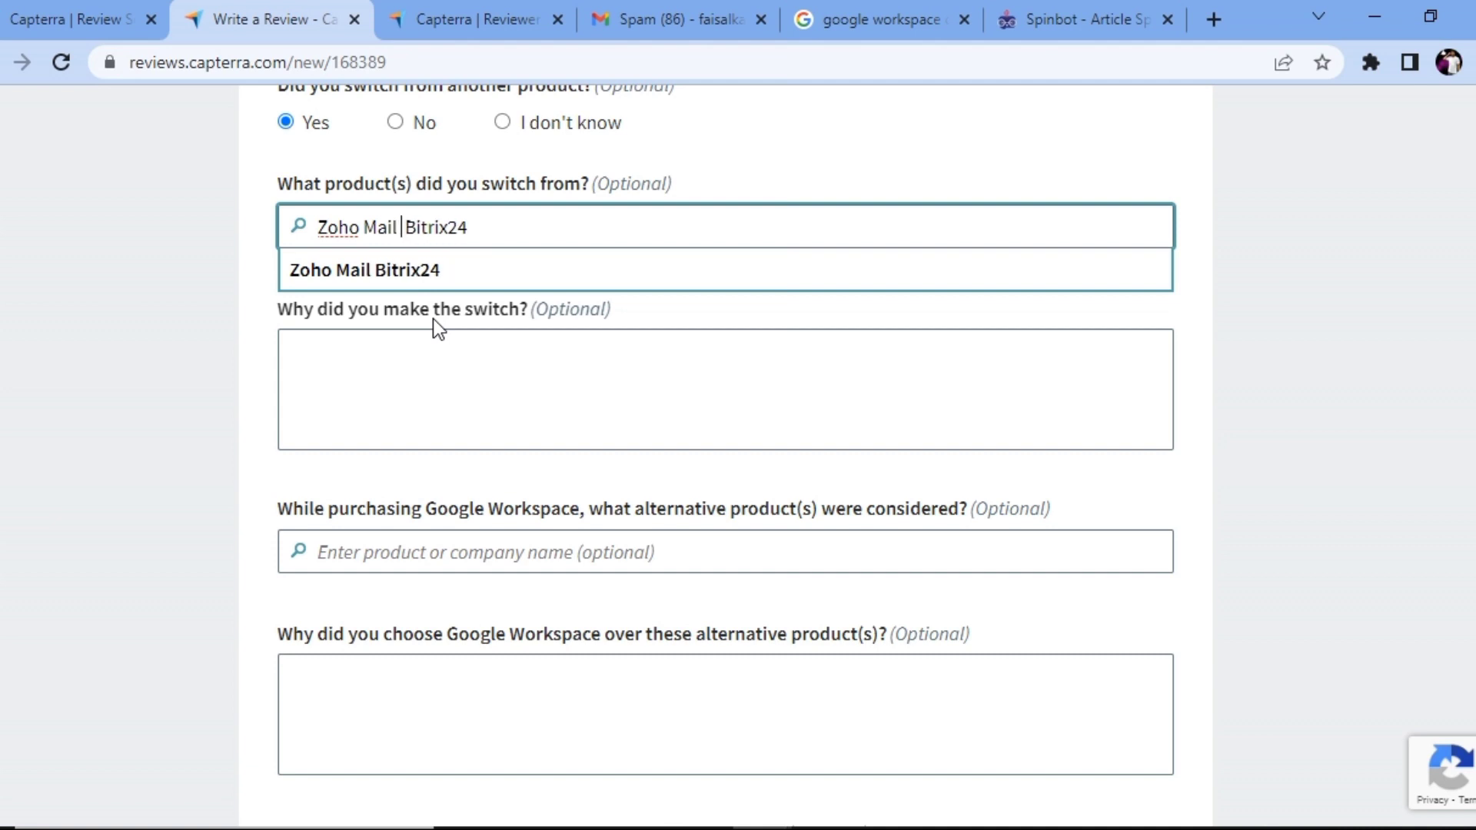
pyautogui.write('and')
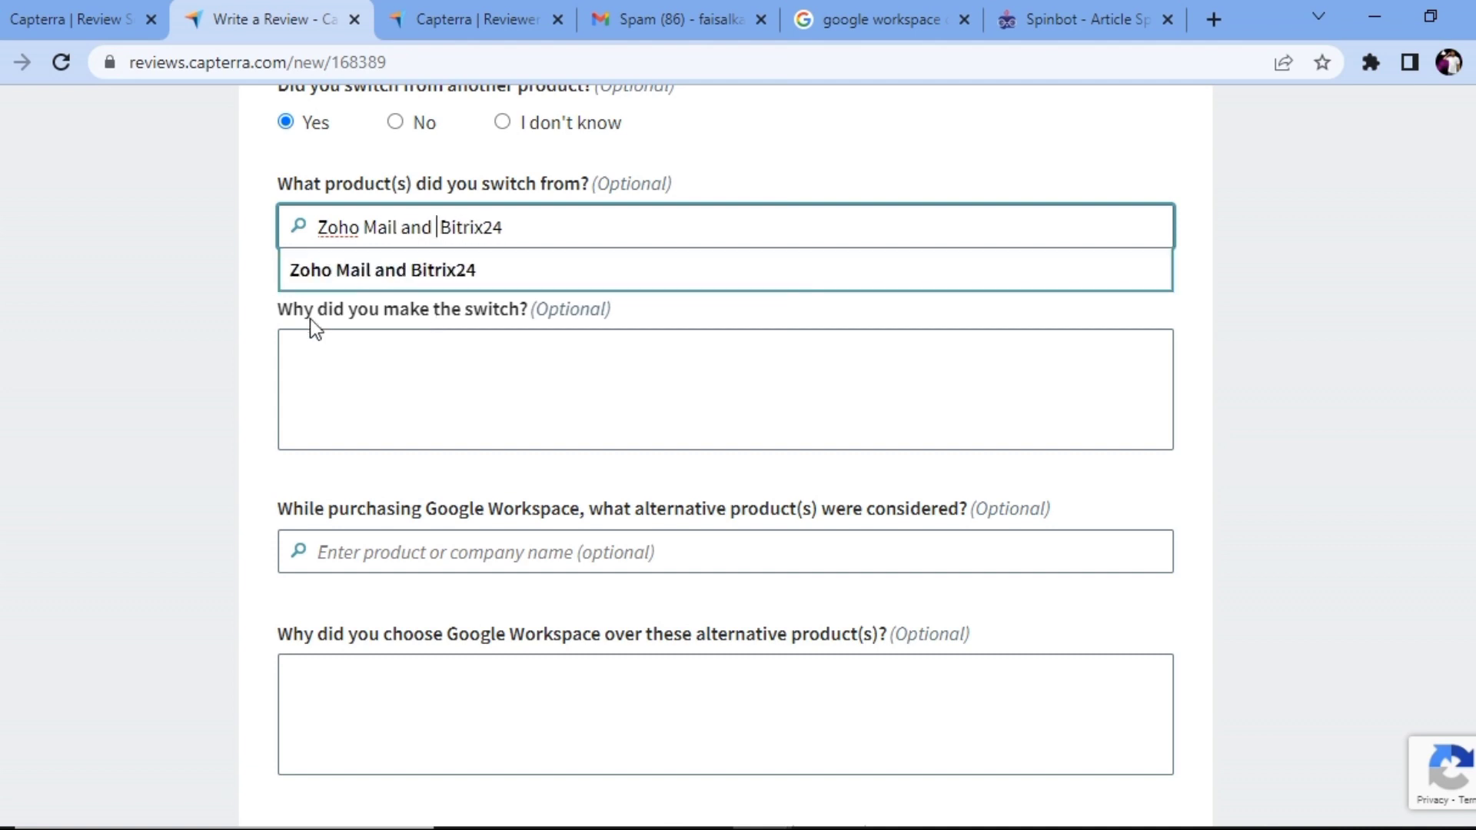
# Explain why the switch was made as "google workspace is relaiable easy to use and can be shared with real time with less expensive and better performer"
pyautogui.click(385, 392)
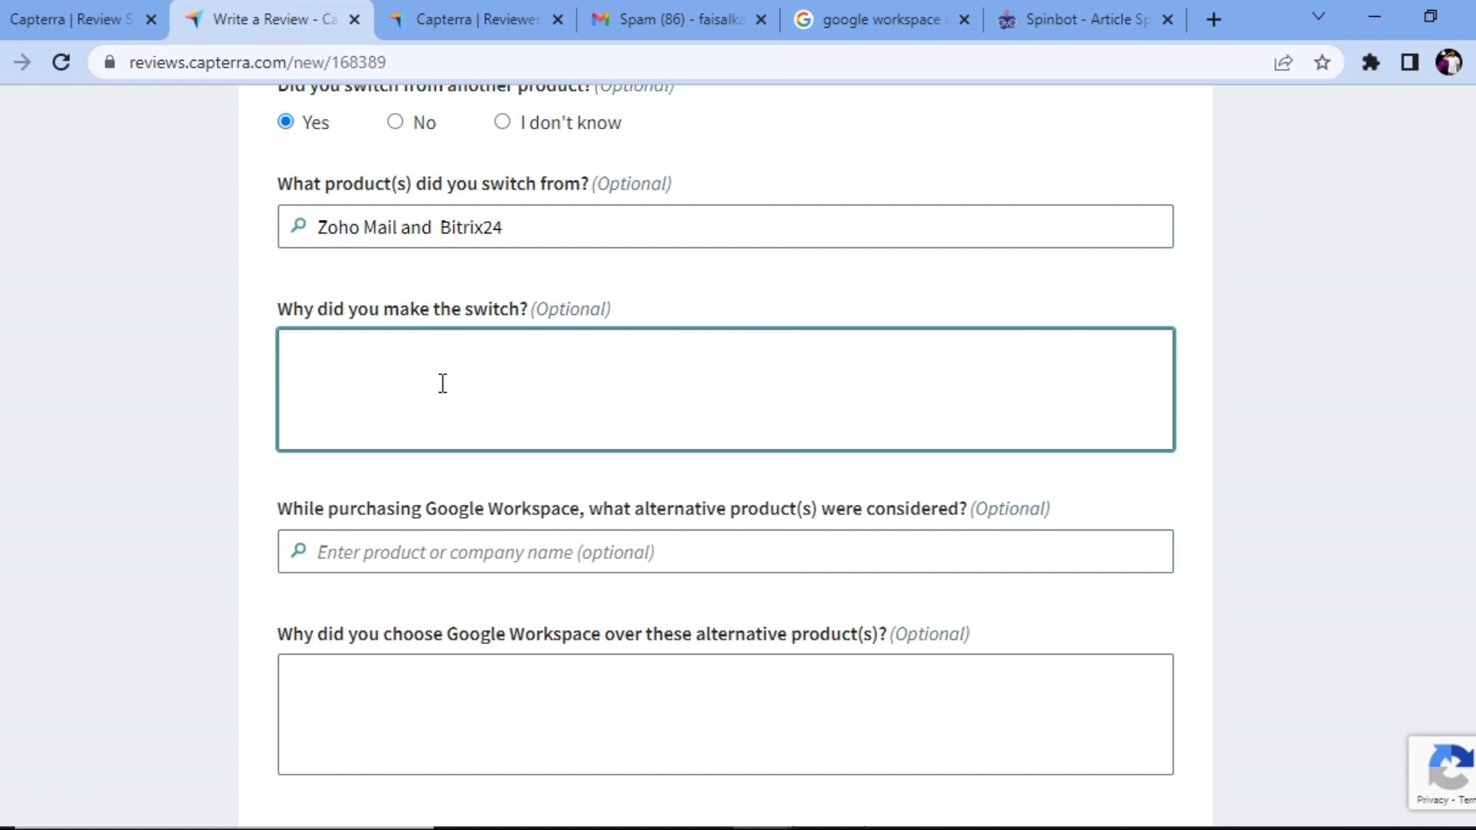
pyautogui.scroll(6, 443, 383)
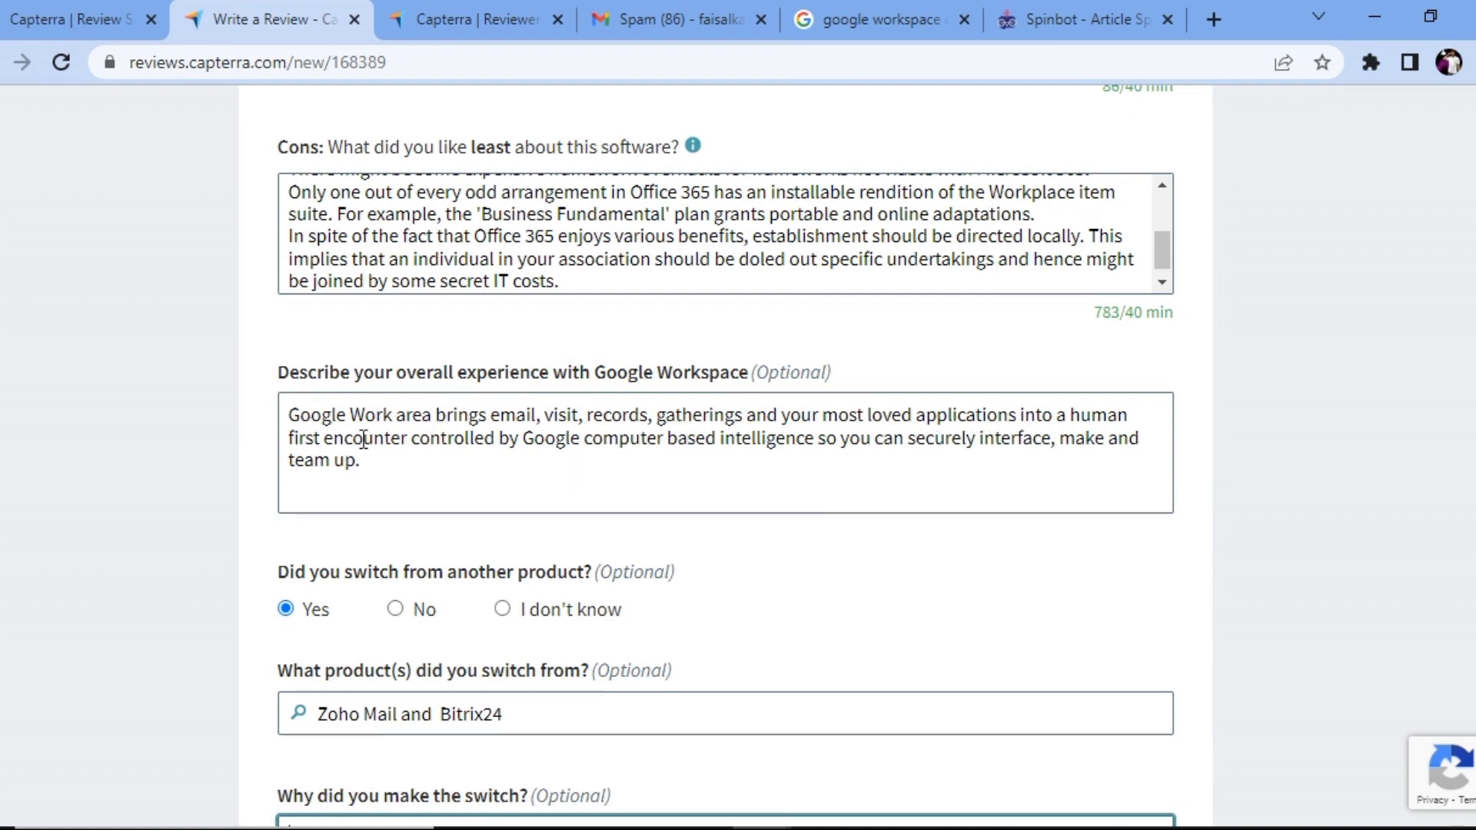
pyautogui.scroll(-3, 474, 632)
pyautogui.click(454, 636)
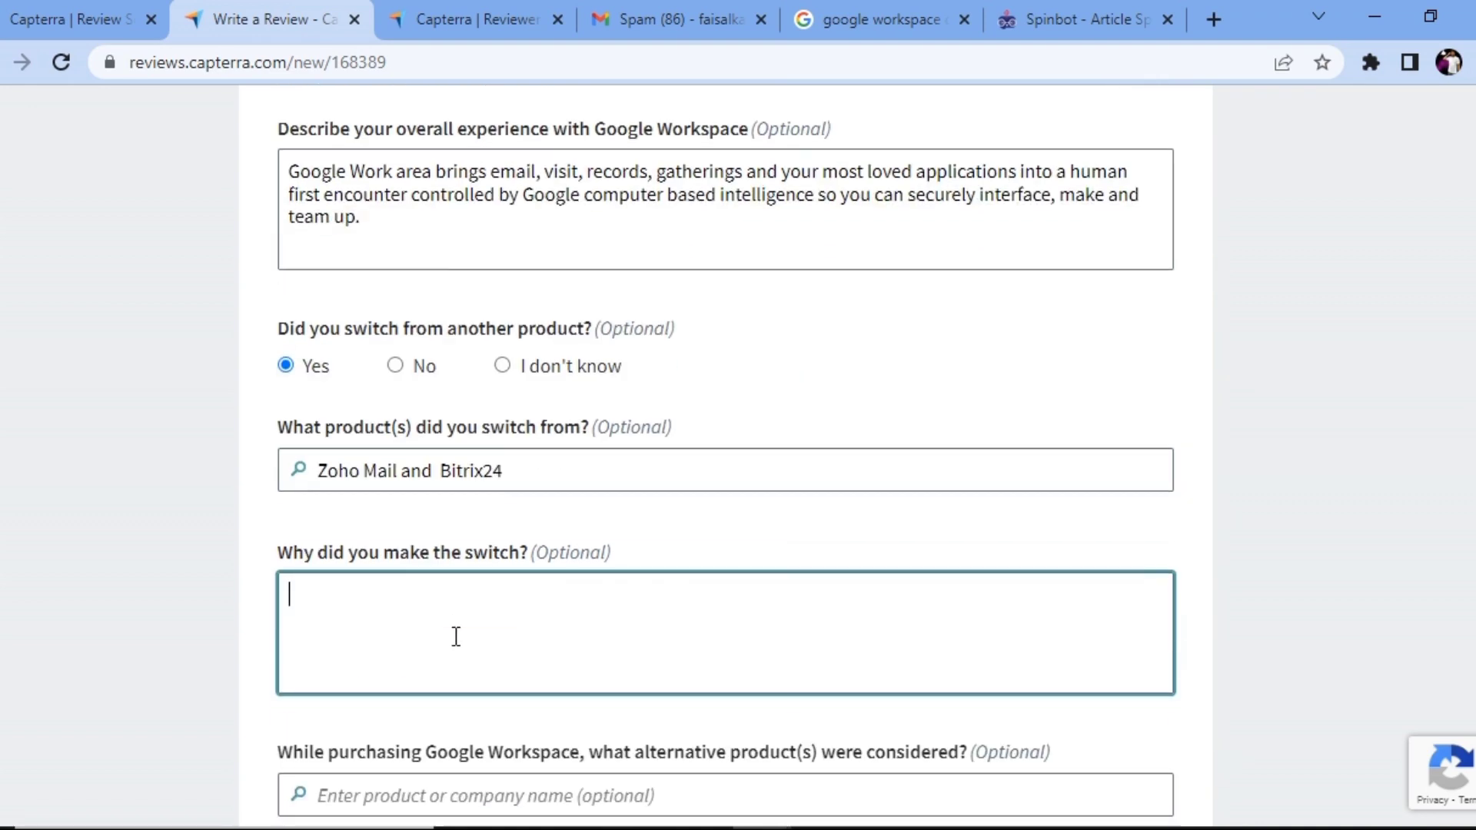
pyautogui.write('oogle wo')
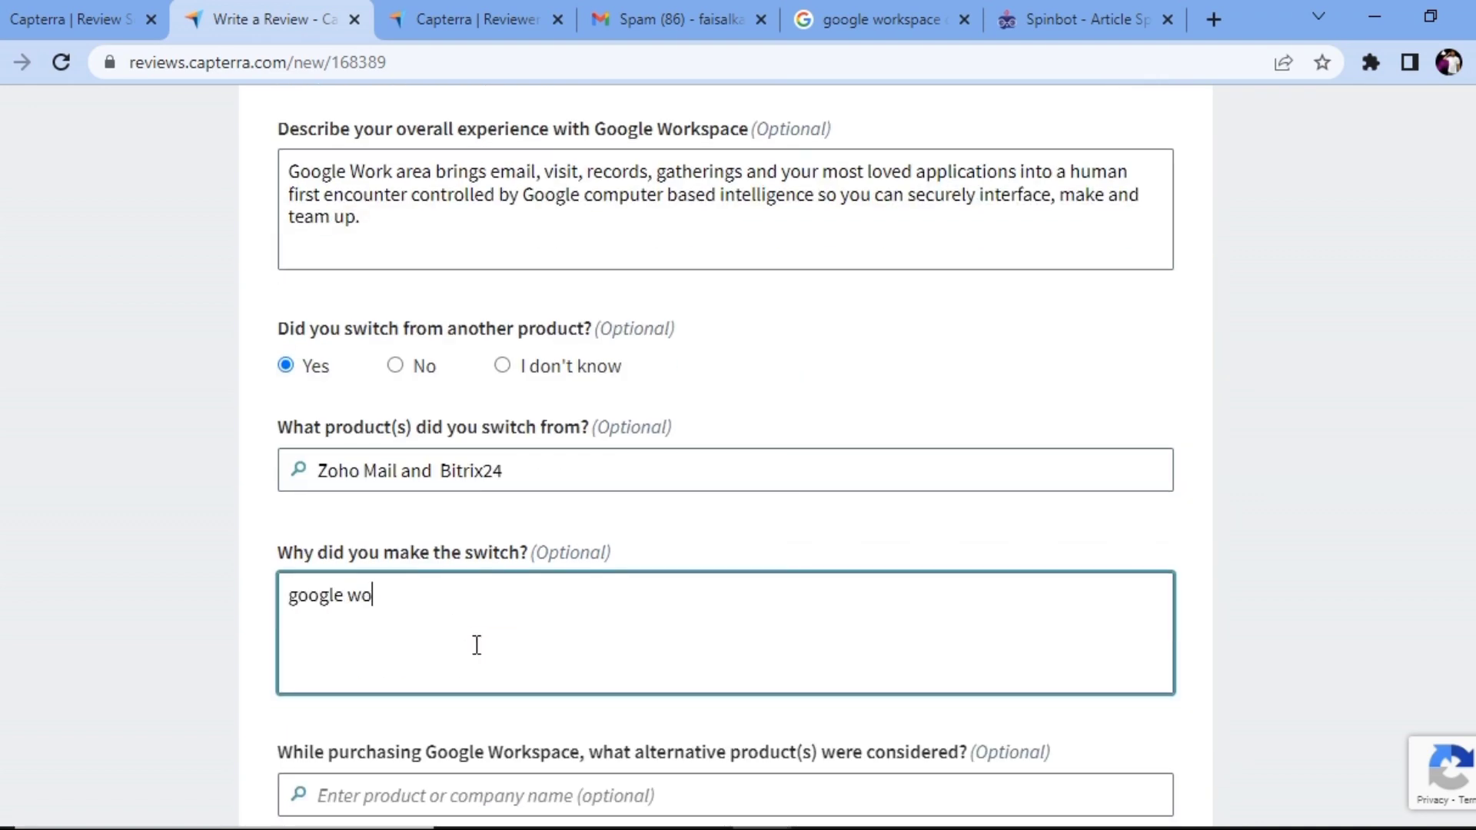
pyautogui.write('rkspace is relaiable ')
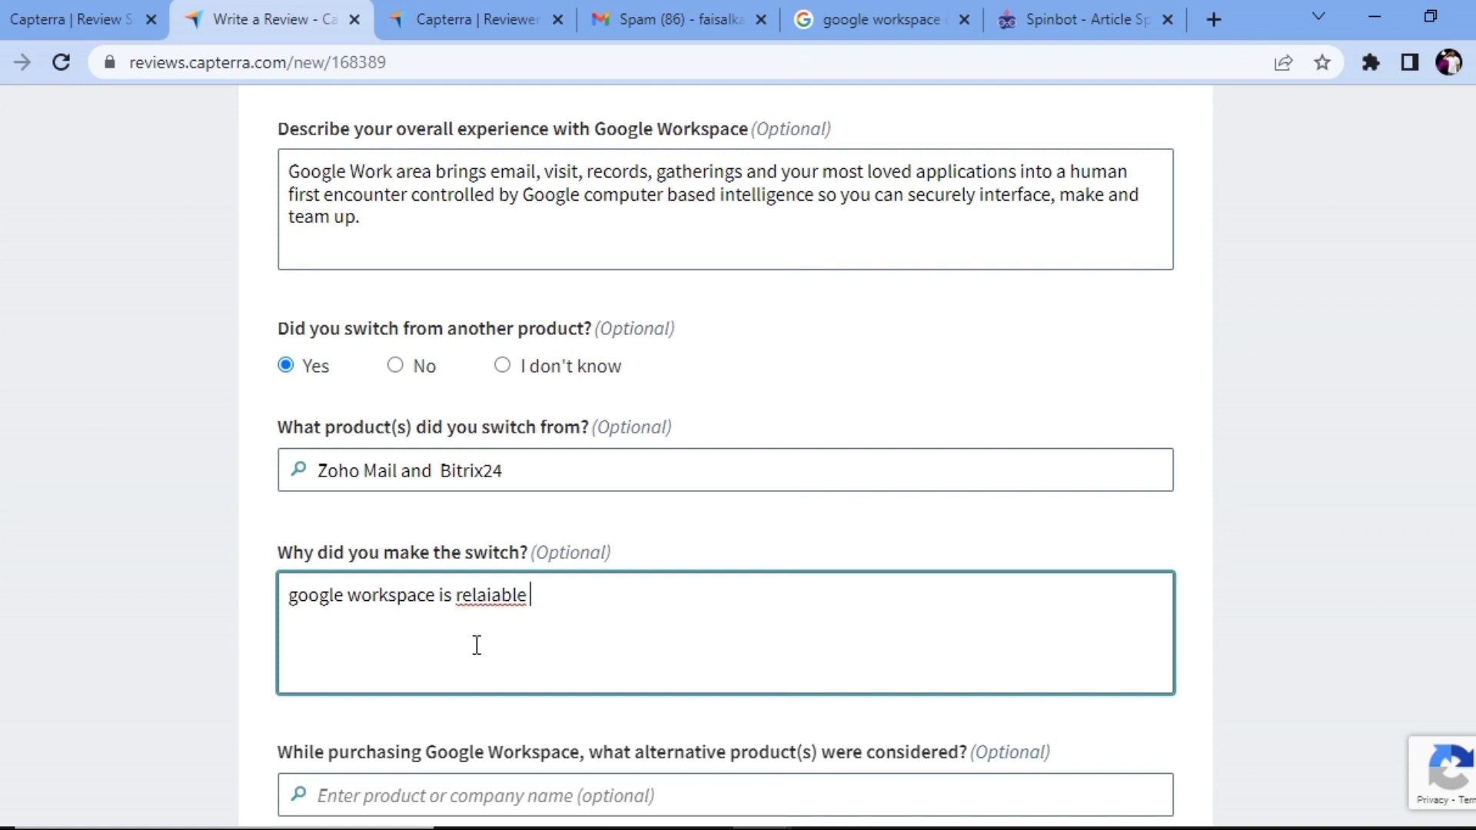
pyautogui.write('easy to use and ')
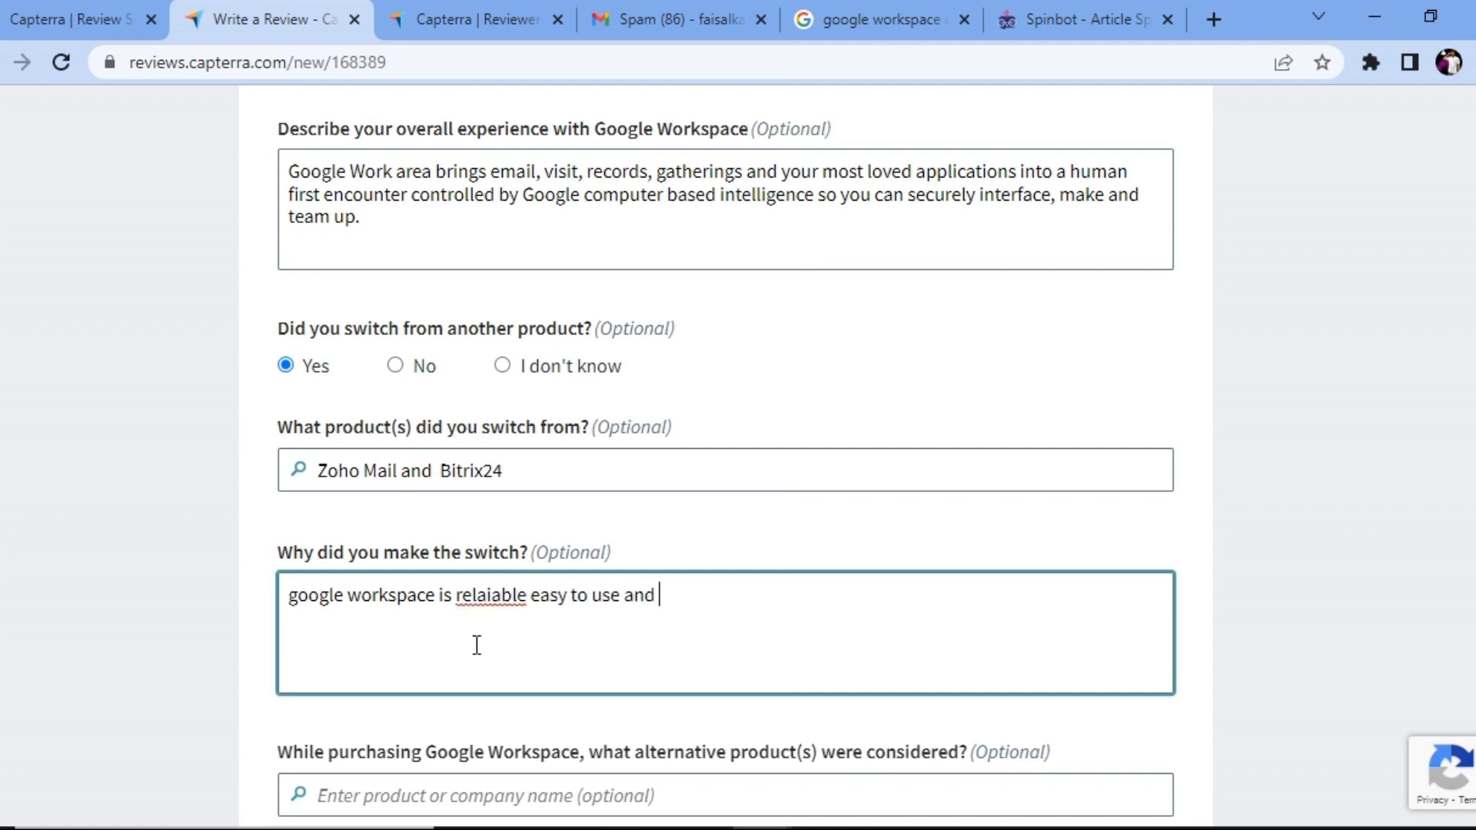
pyautogui.write('can be shared')
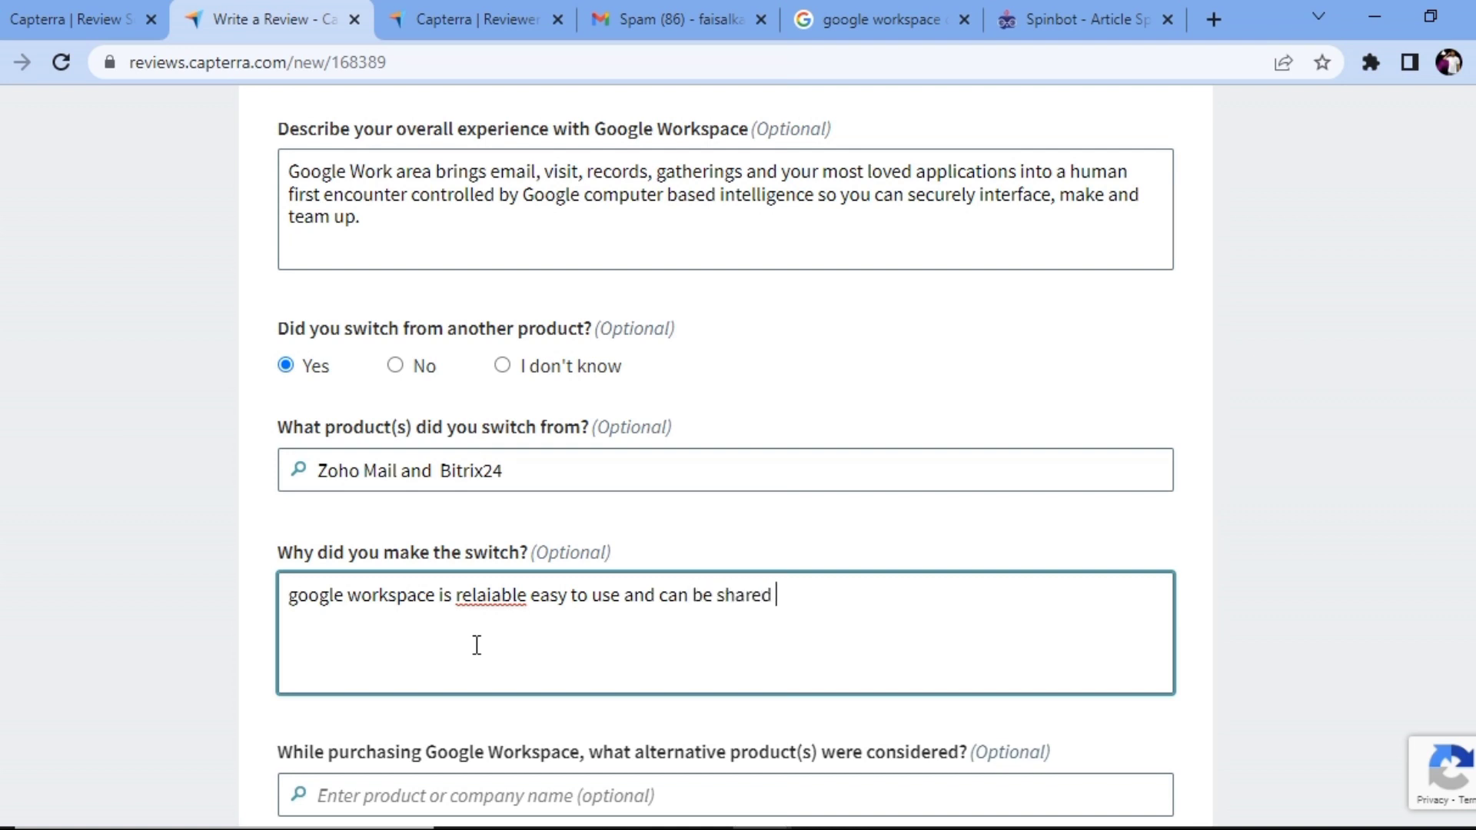
pyautogui.write(' with real time ')
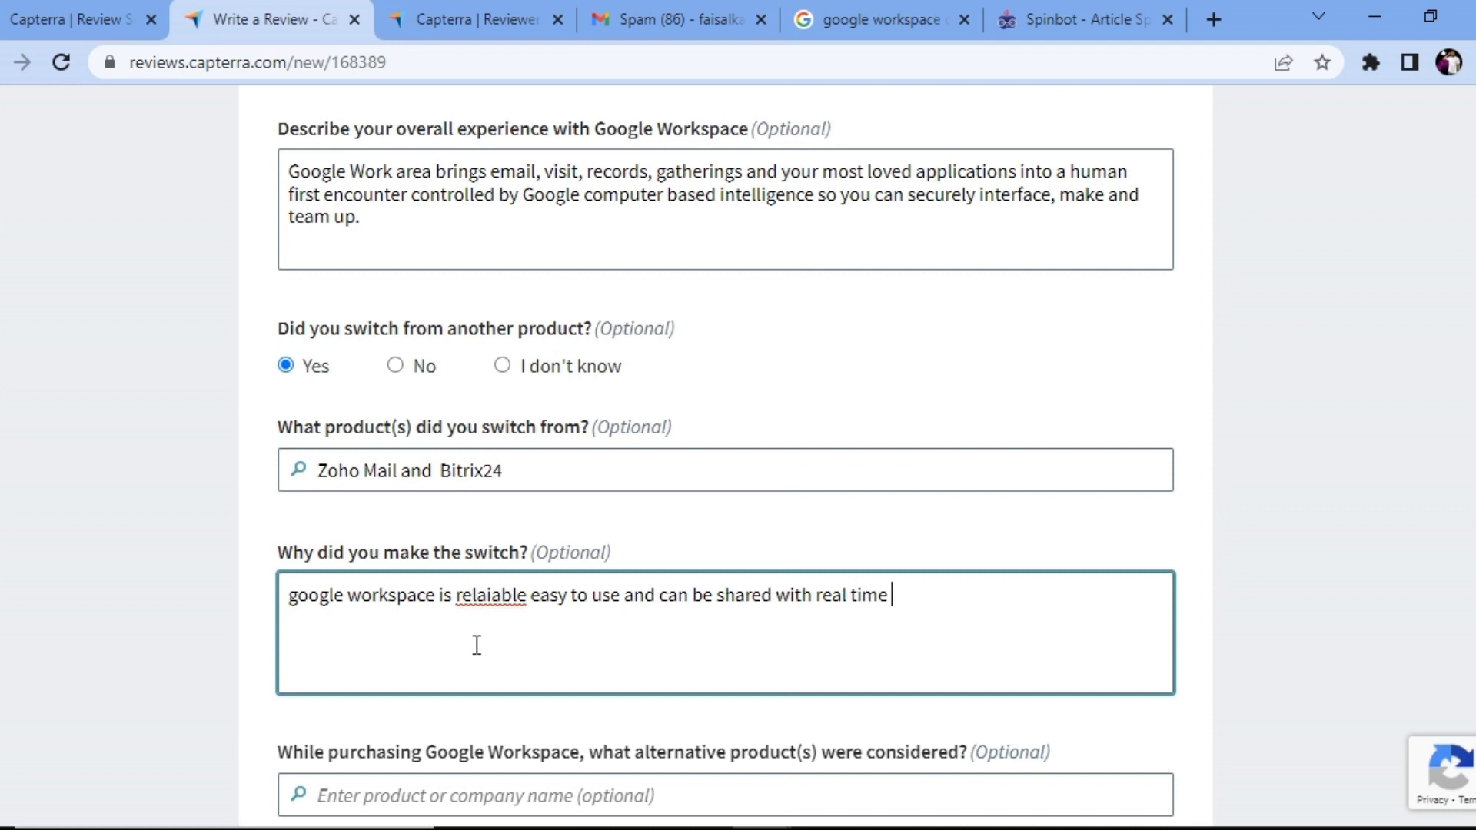
pyautogui.write('with less expensive ')
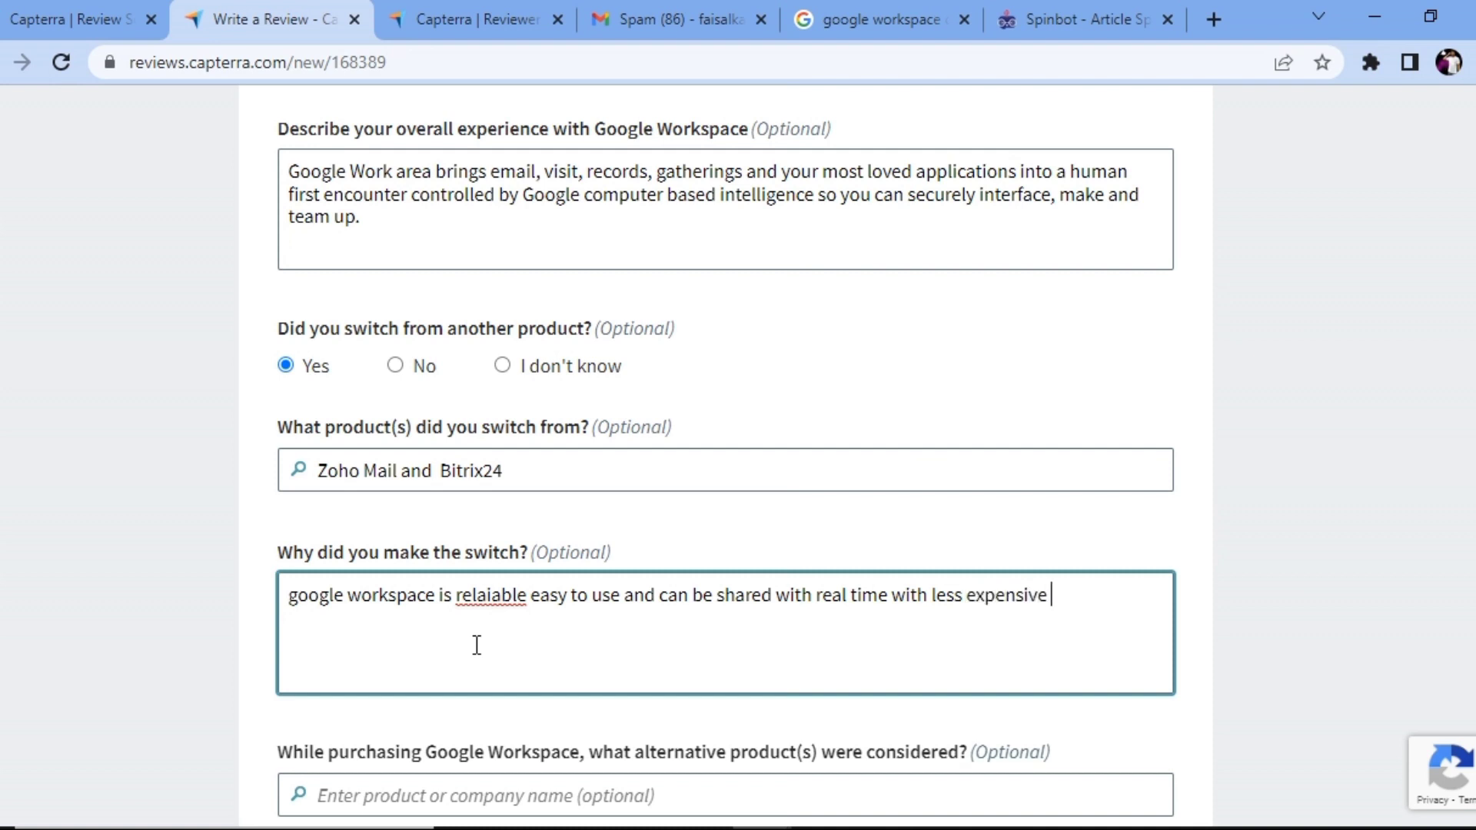
pyautogui.write('and better pe')
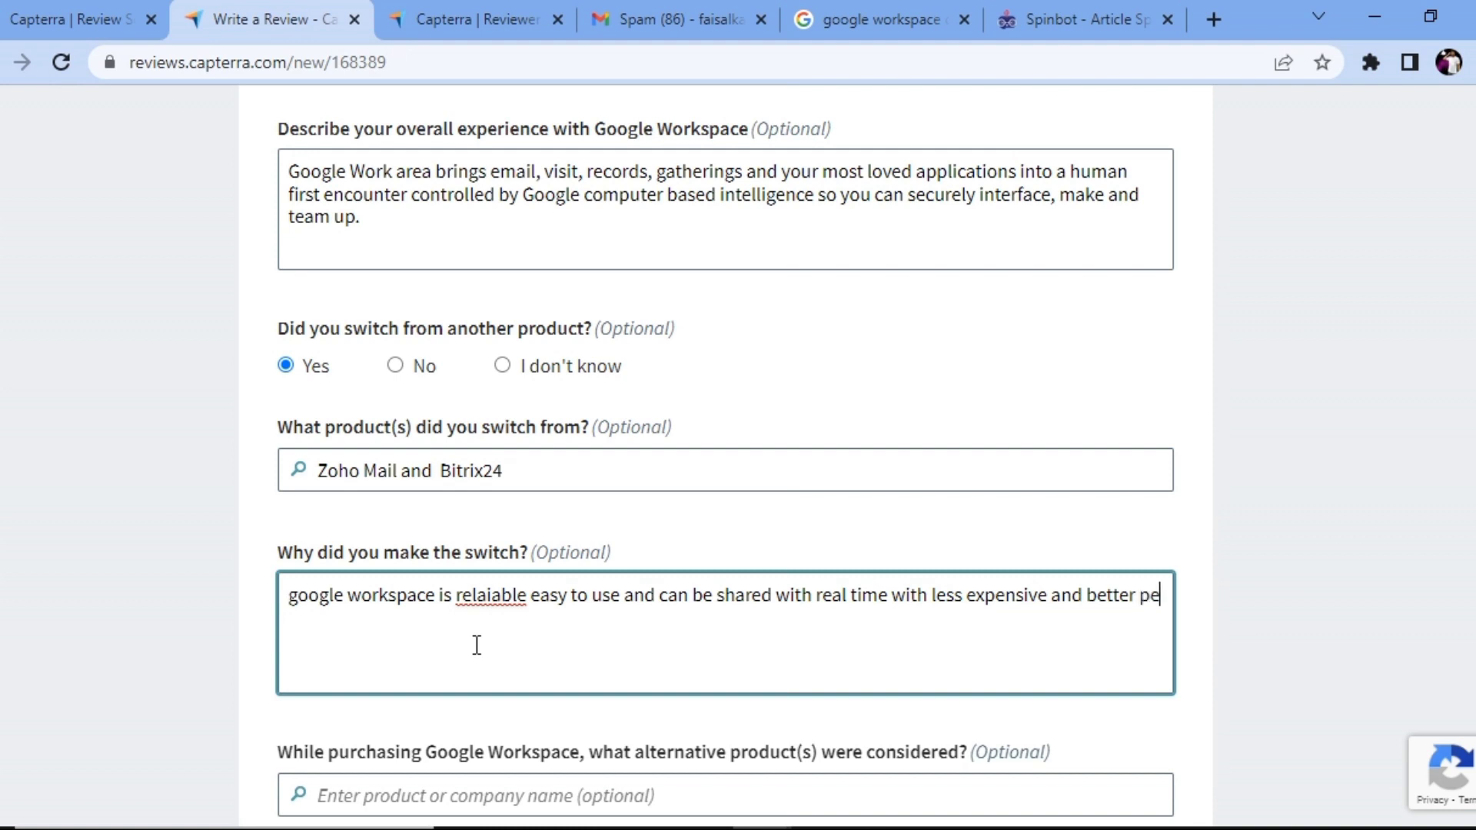
pyautogui.write('rformer')
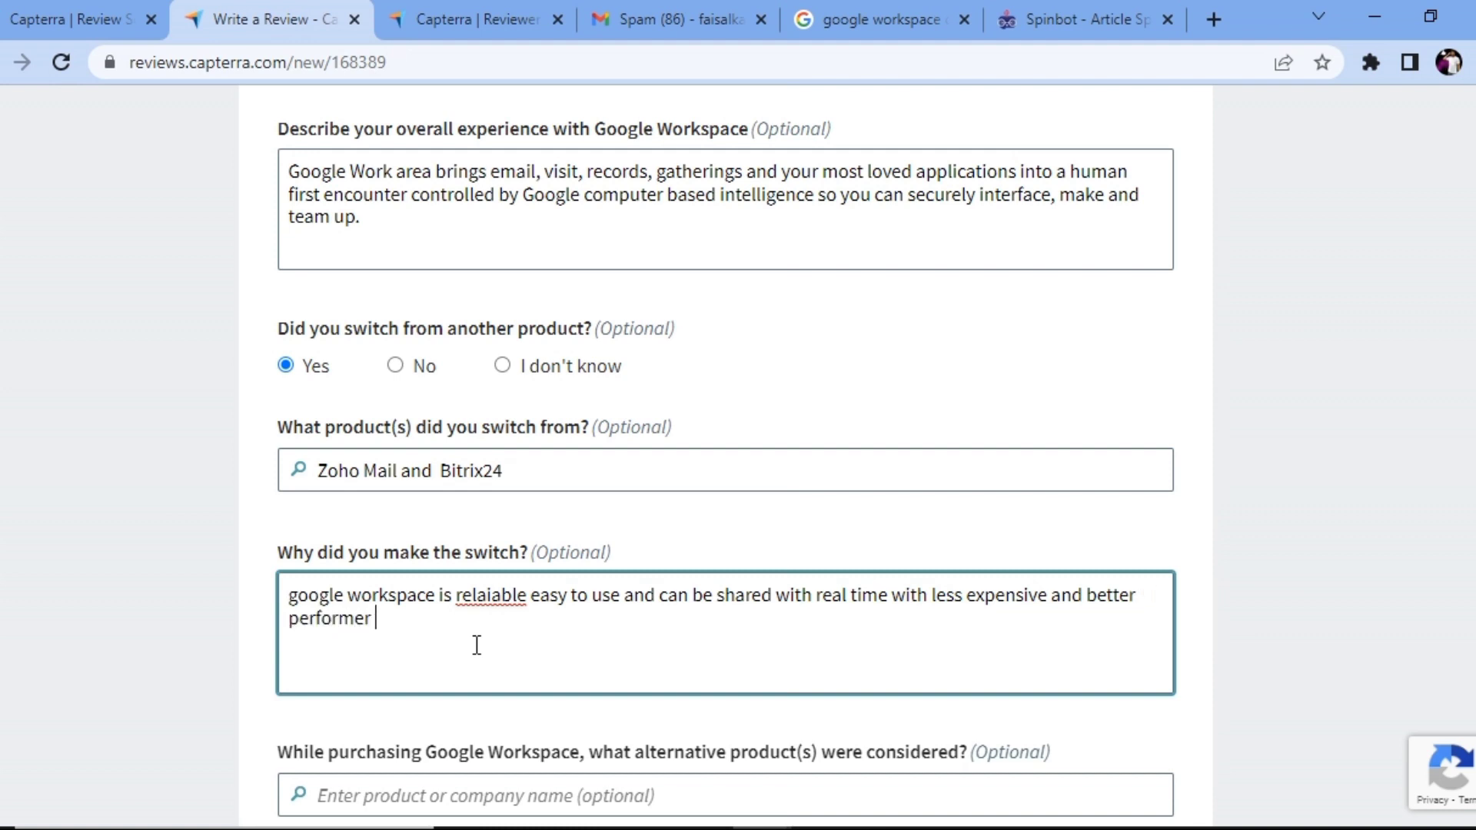
# Correct the misspelled word to "reliable" and add a second line reading "low hactic in working easy interface and lots more ."
pyautogui.rightClick(489, 596)
pyautogui.click(596, 241)
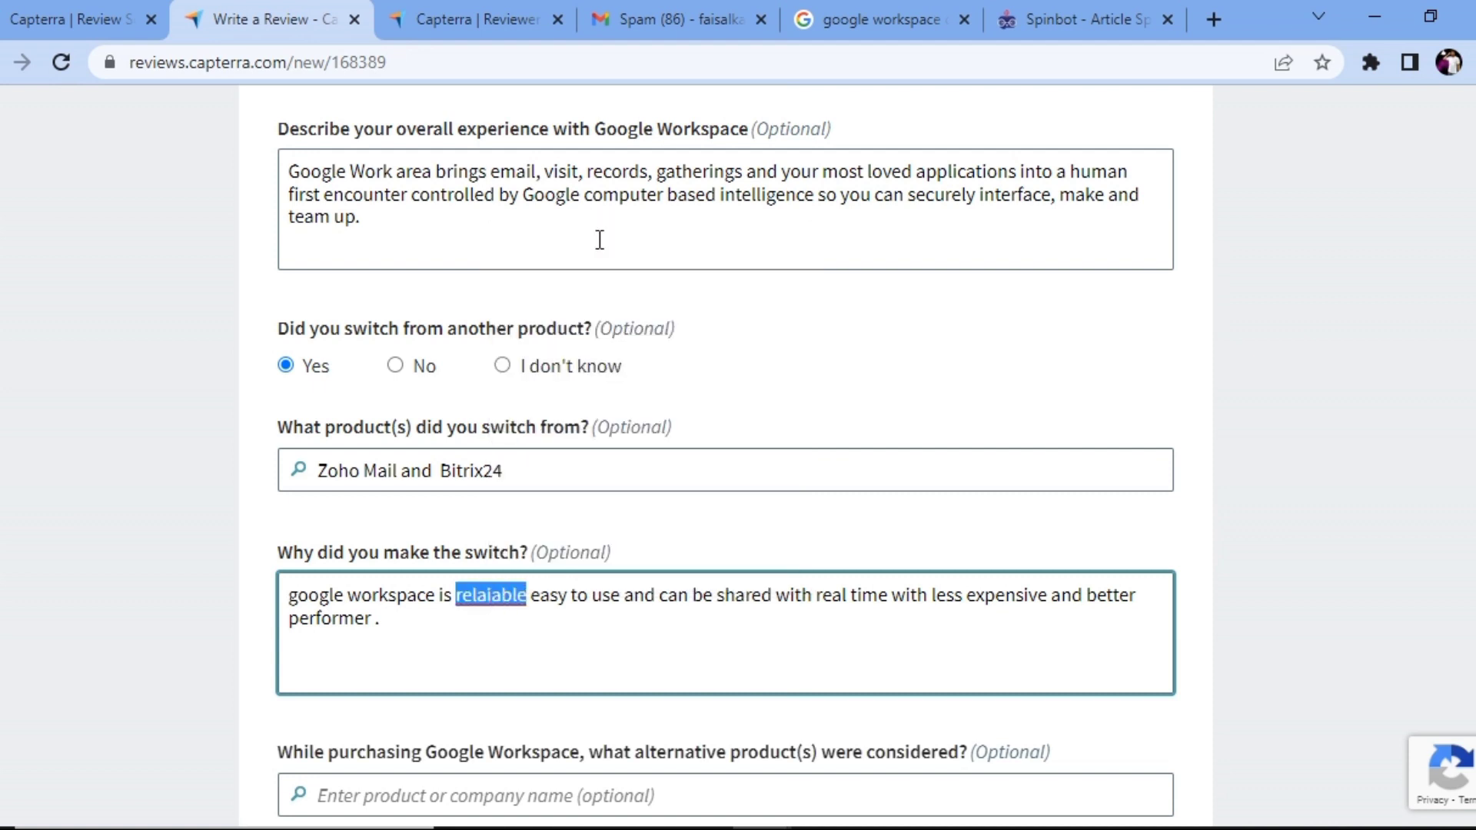
pyautogui.click(404, 615)
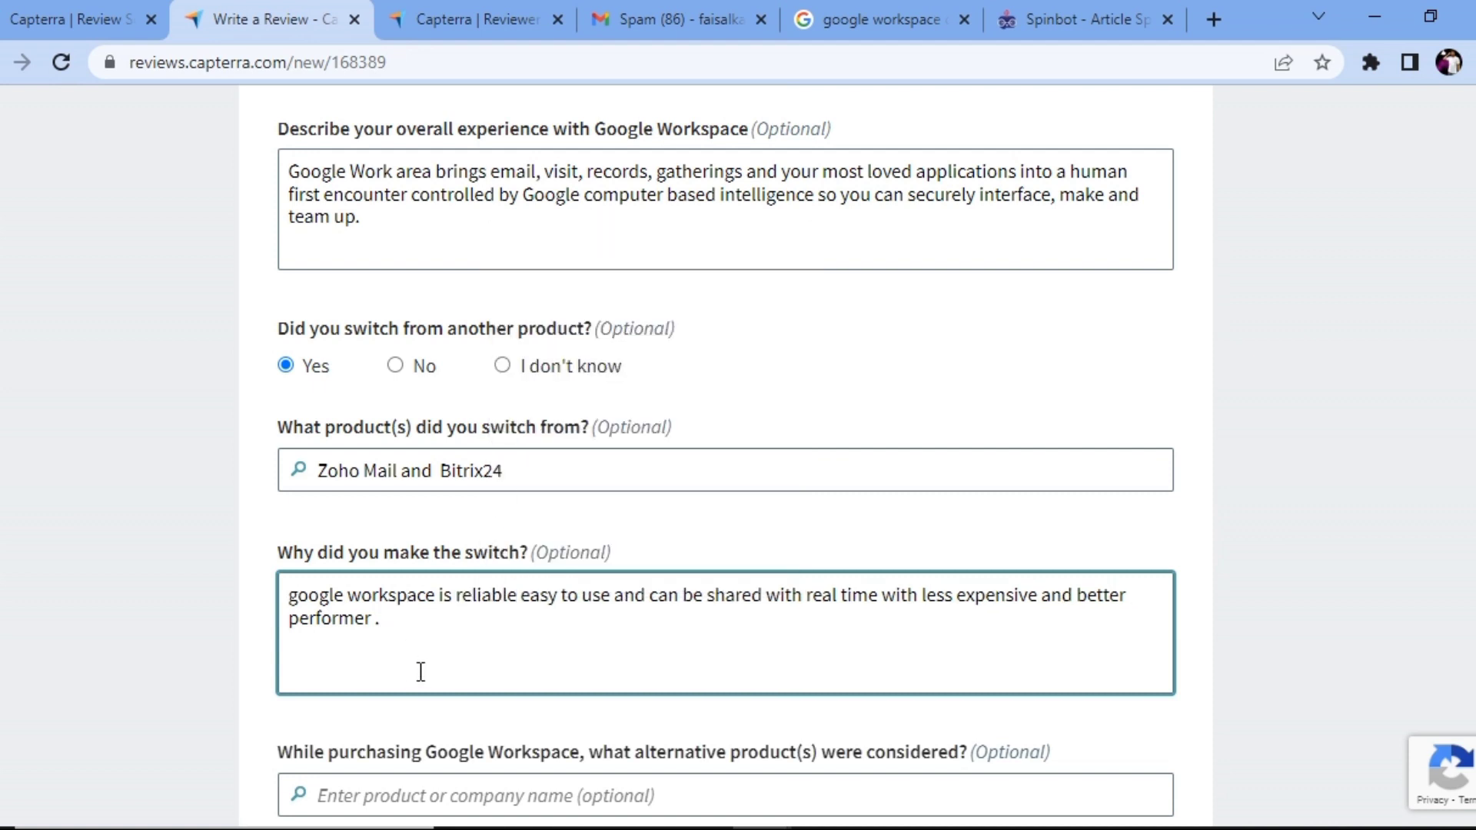
pyautogui.write('low hactic in')
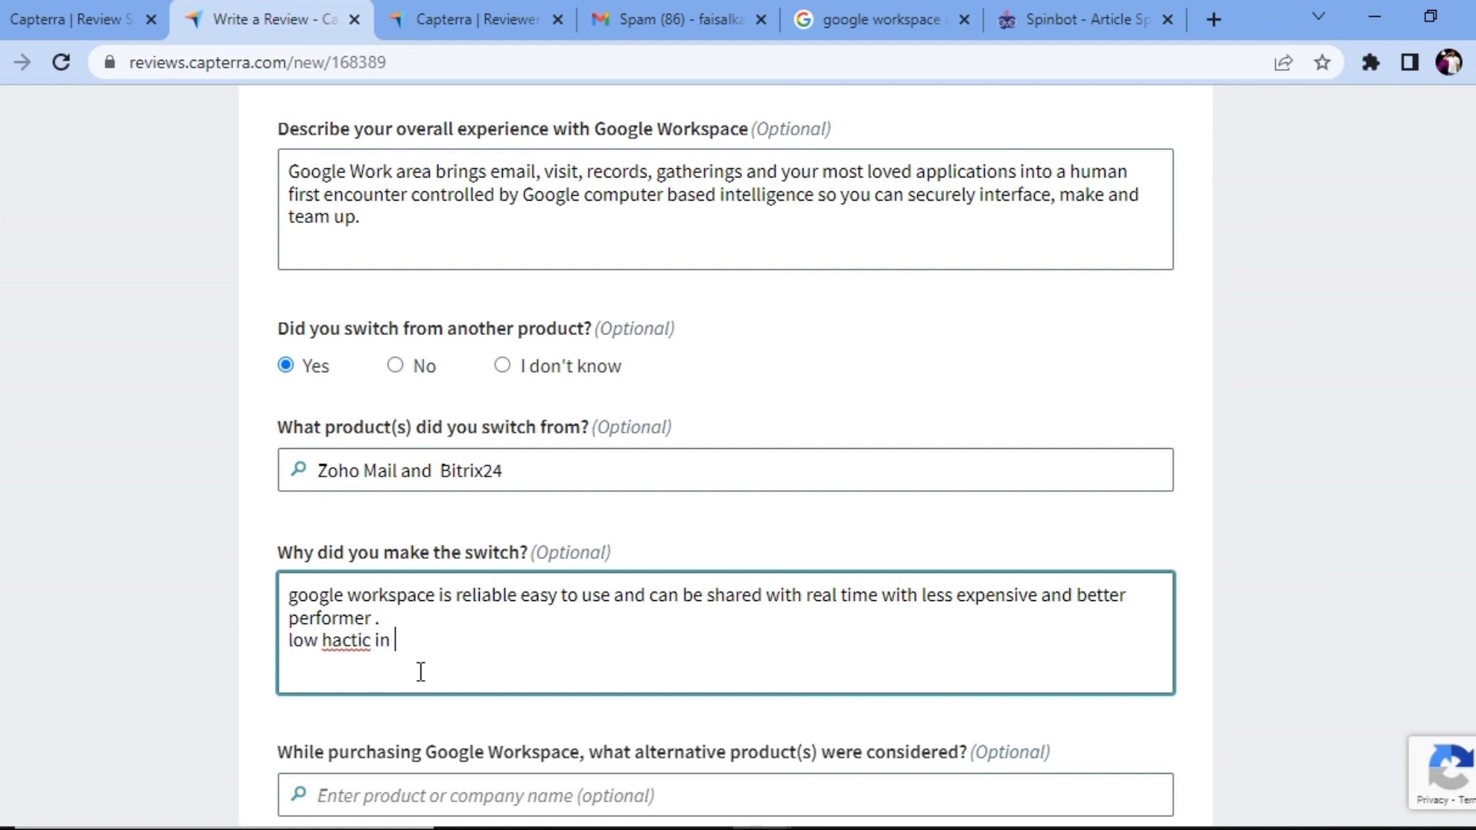
pyautogui.write(' working easy interf')
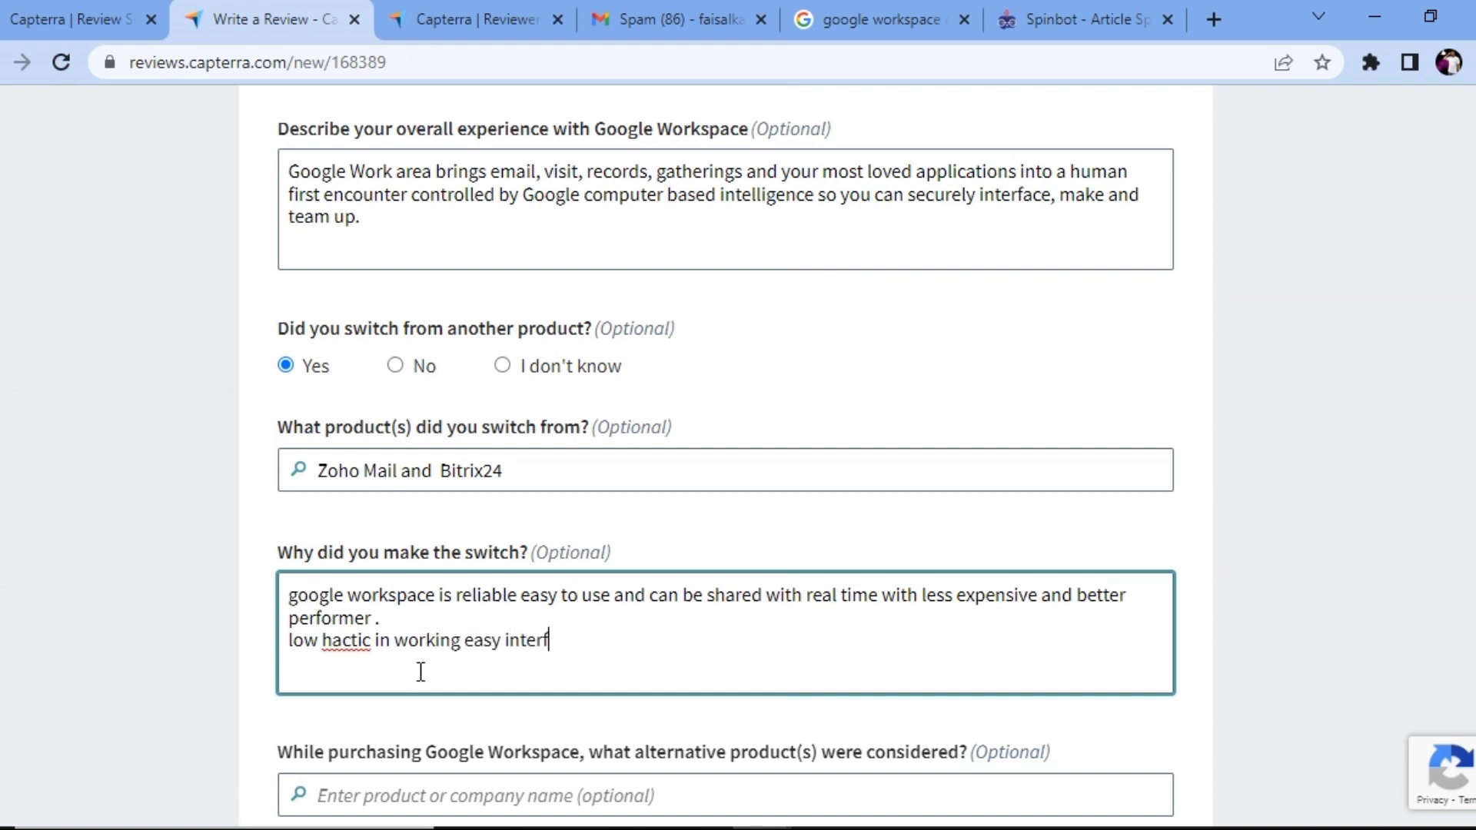
pyautogui.write('ace and lots mo')
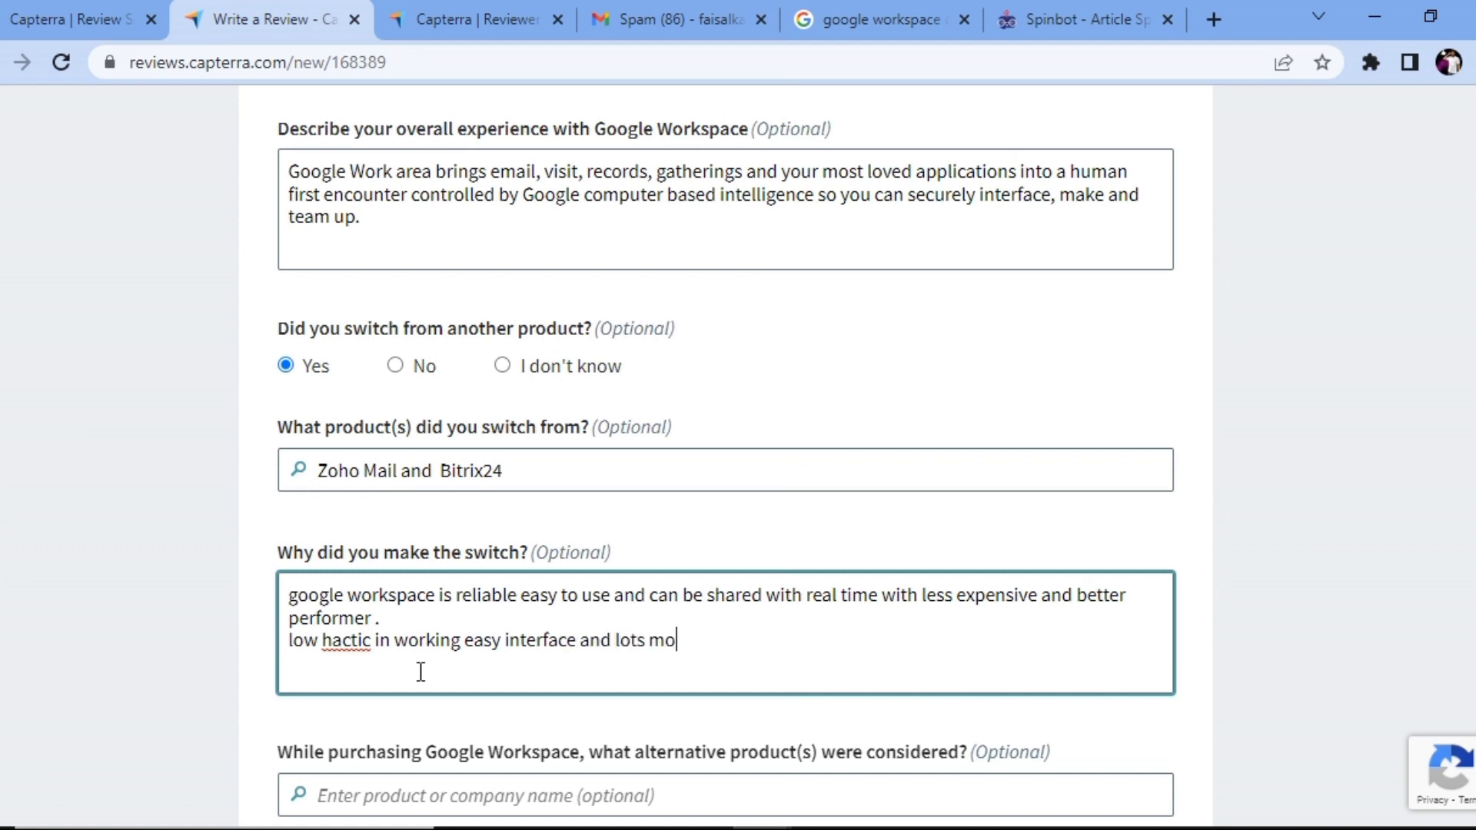
pyautogui.write('re .')
# Paste the copied list "Zoho Mail. Bitrix24. Webex App." as the alternative products considered while purchasing Google Workspace
pyautogui.scroll(-4, 486, 692)
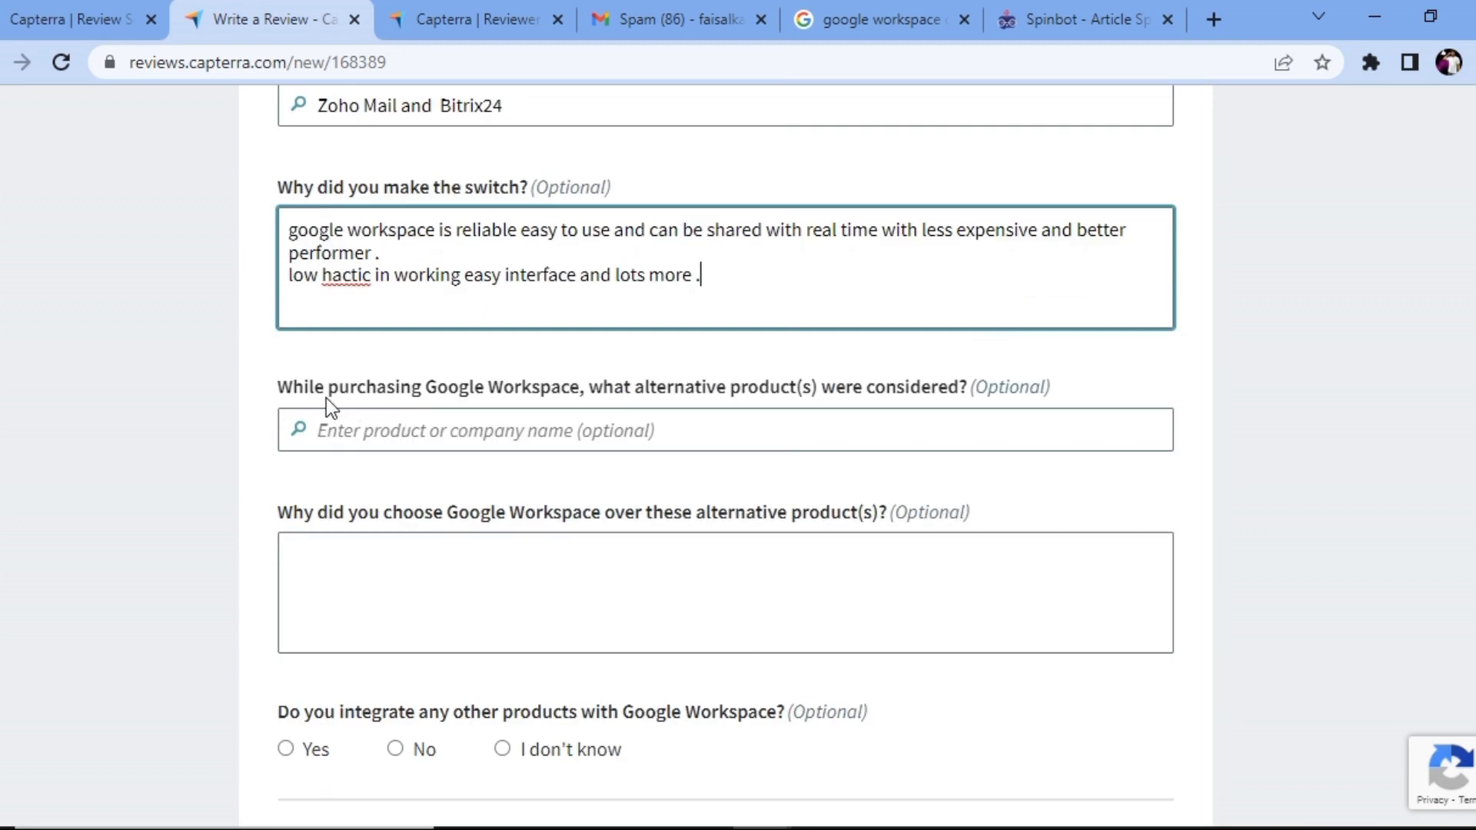
pyautogui.click(732, 442)
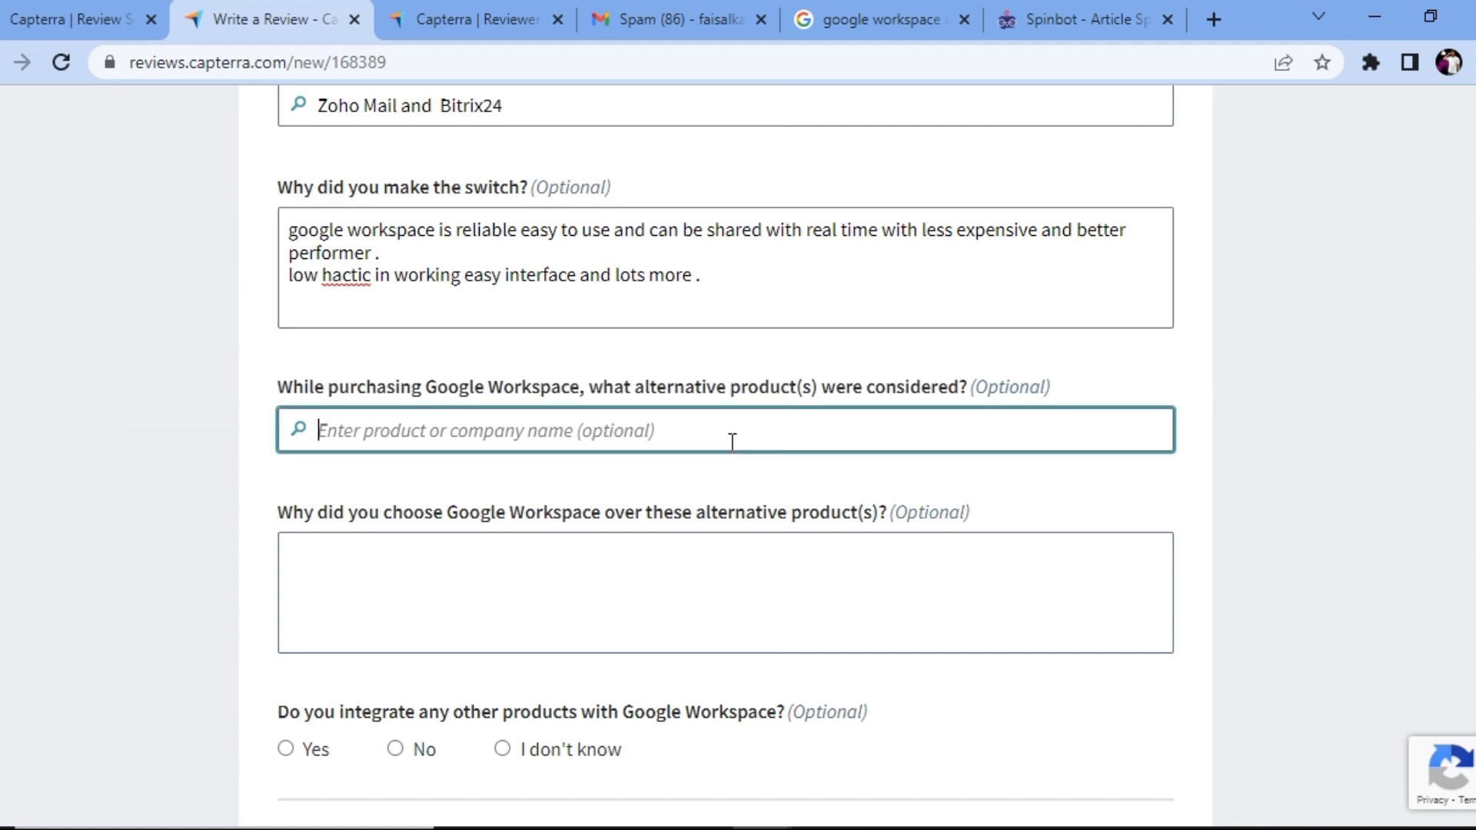
pyautogui.hotkey('ctrl', 'v')
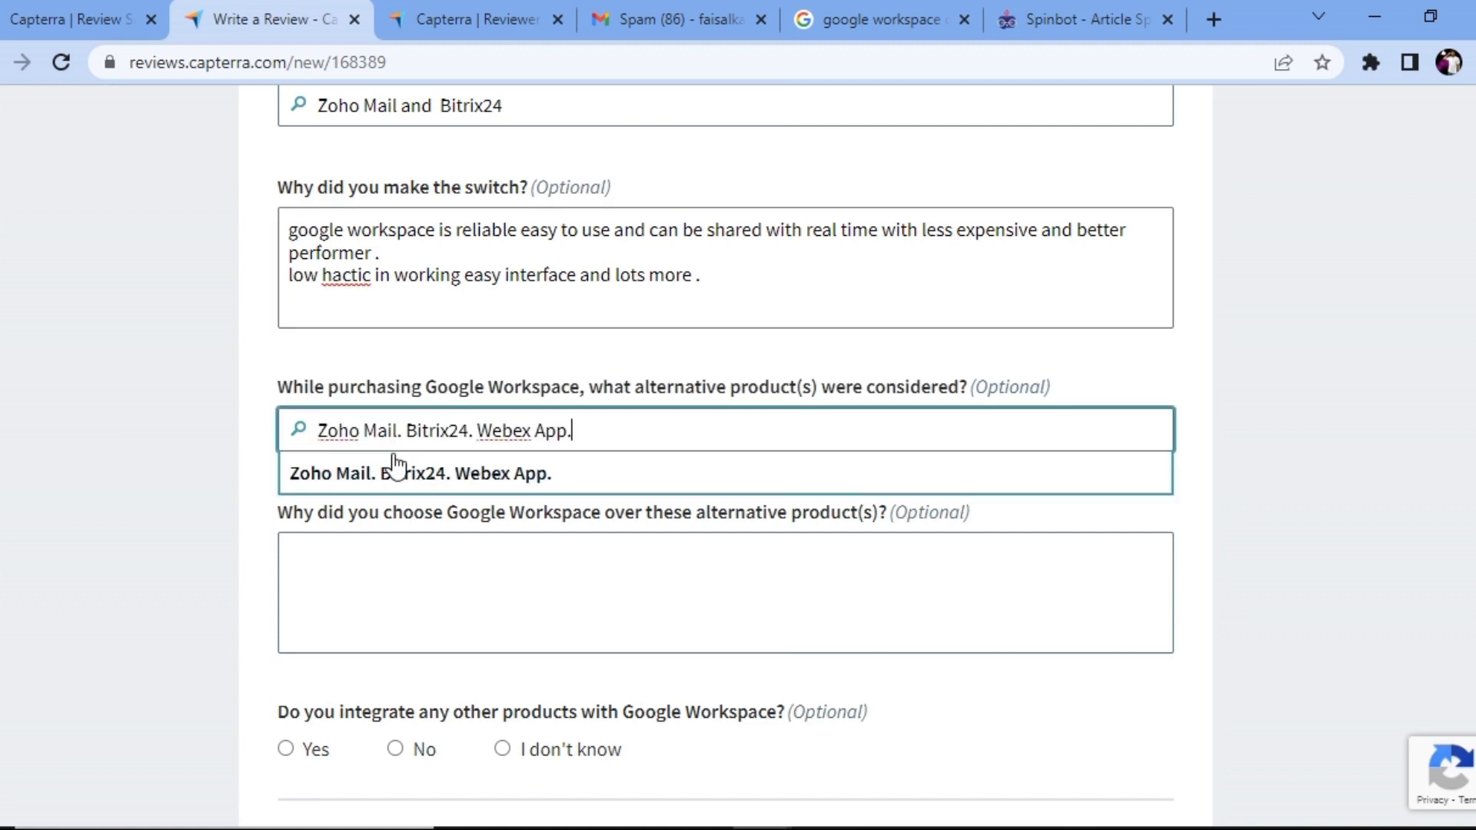
pyautogui.scroll(-3, 369, 455)
pyautogui.click(353, 351)
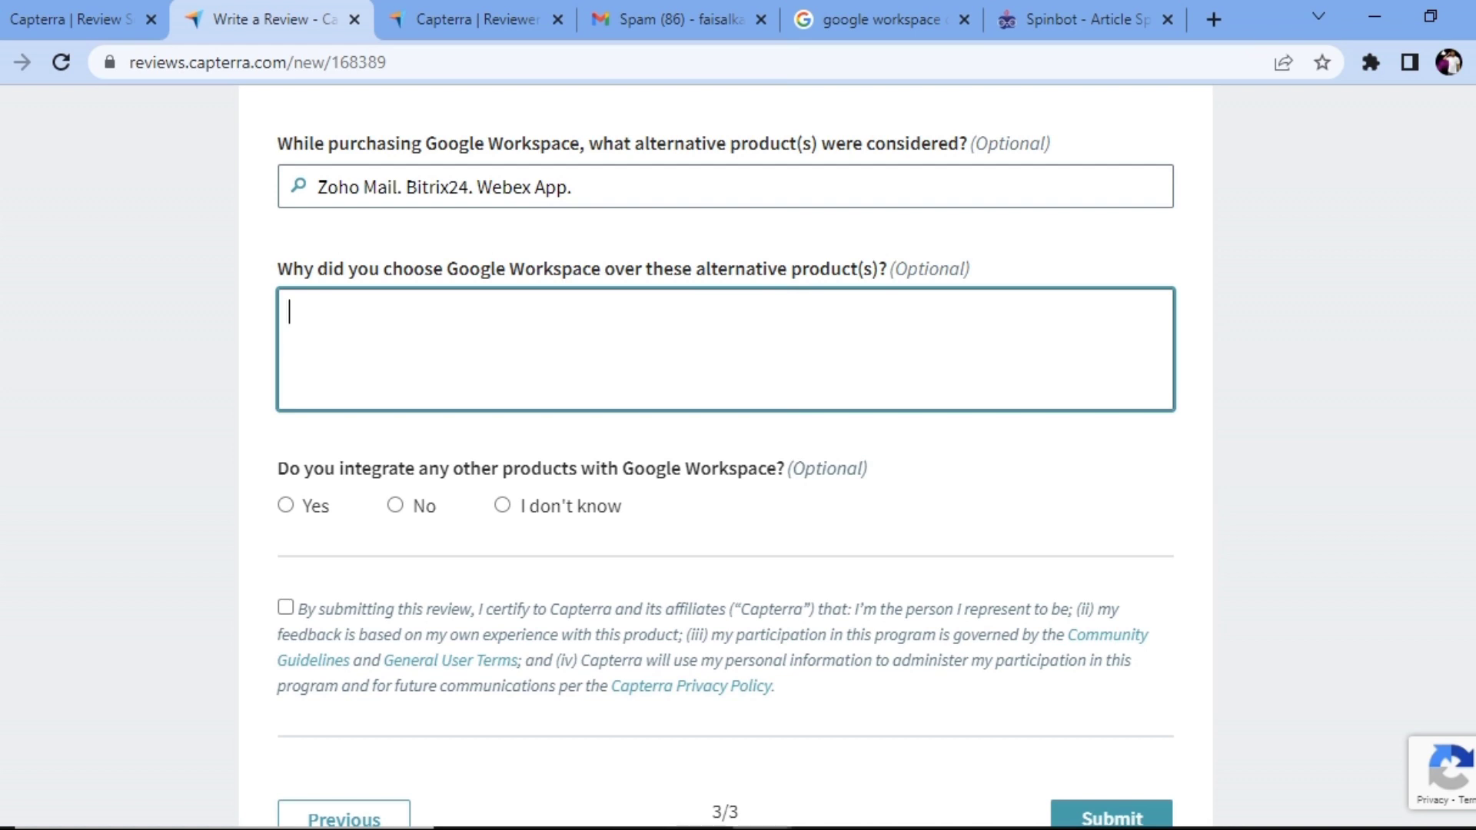
# Go back to the Google results for competitors and change the search to "google workspace why s best than others"
pyautogui.click(704, 828)
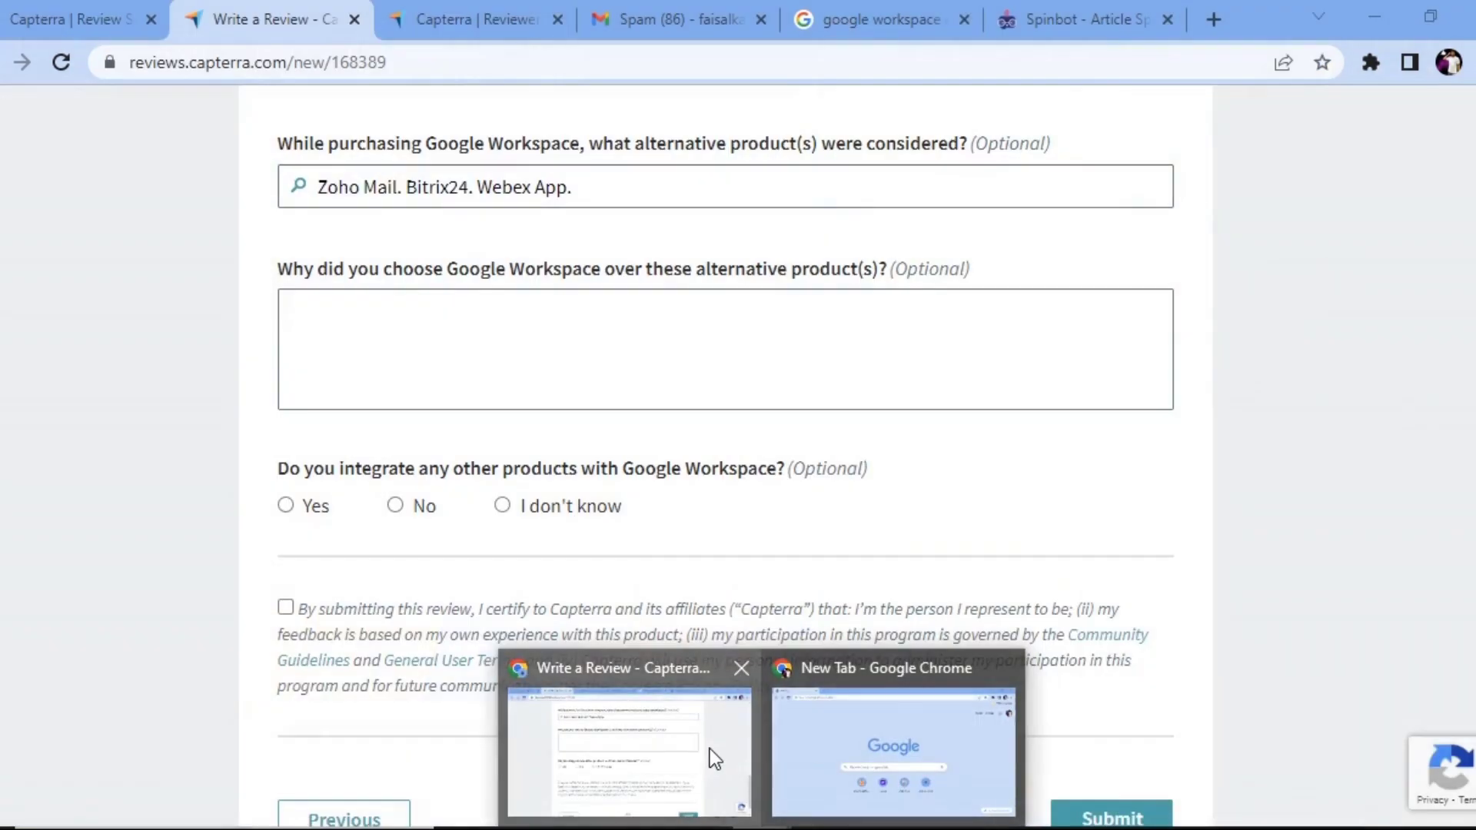
pyautogui.click(709, 748)
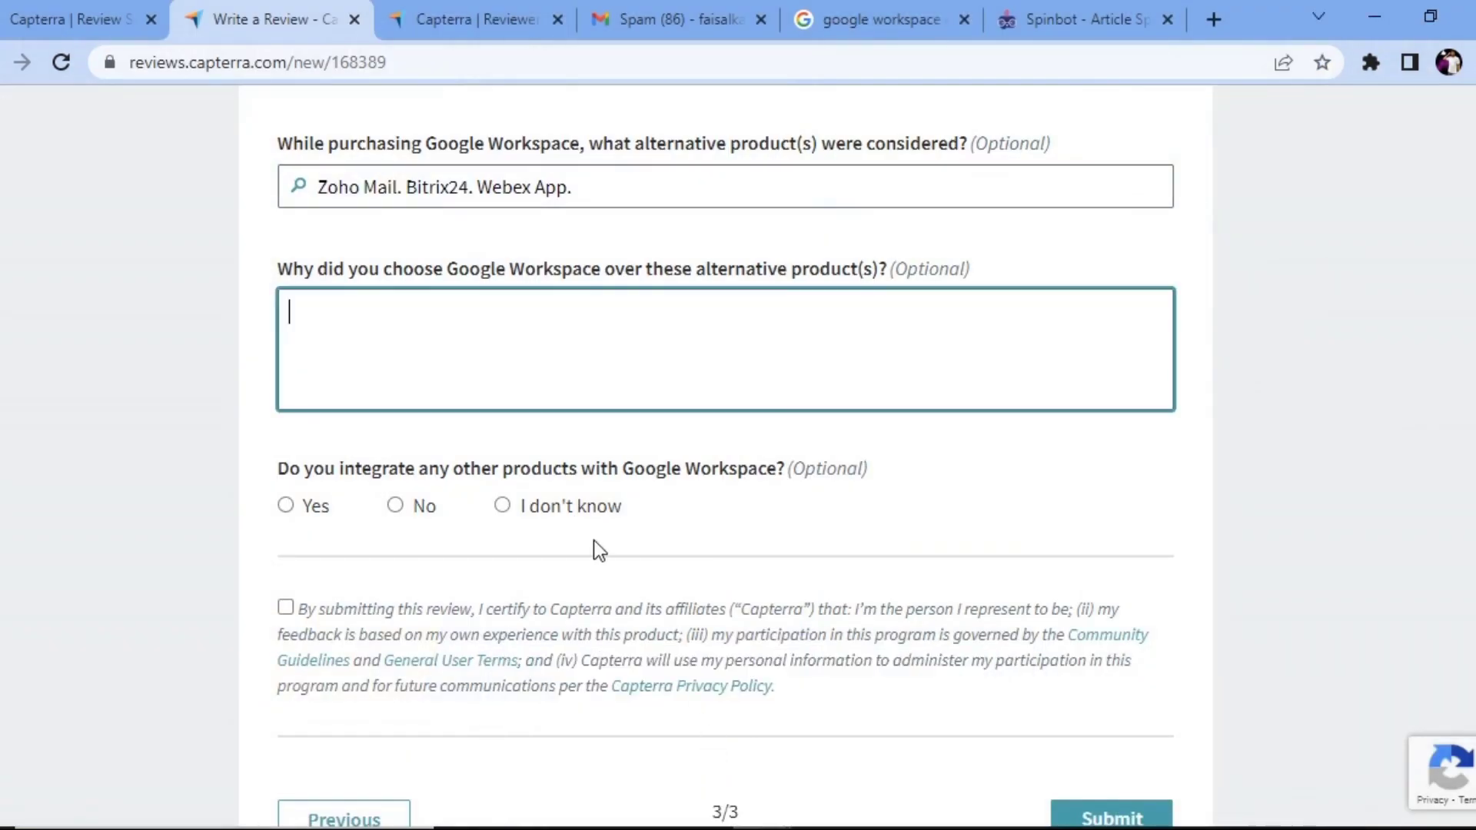
pyautogui.click(473, 23)
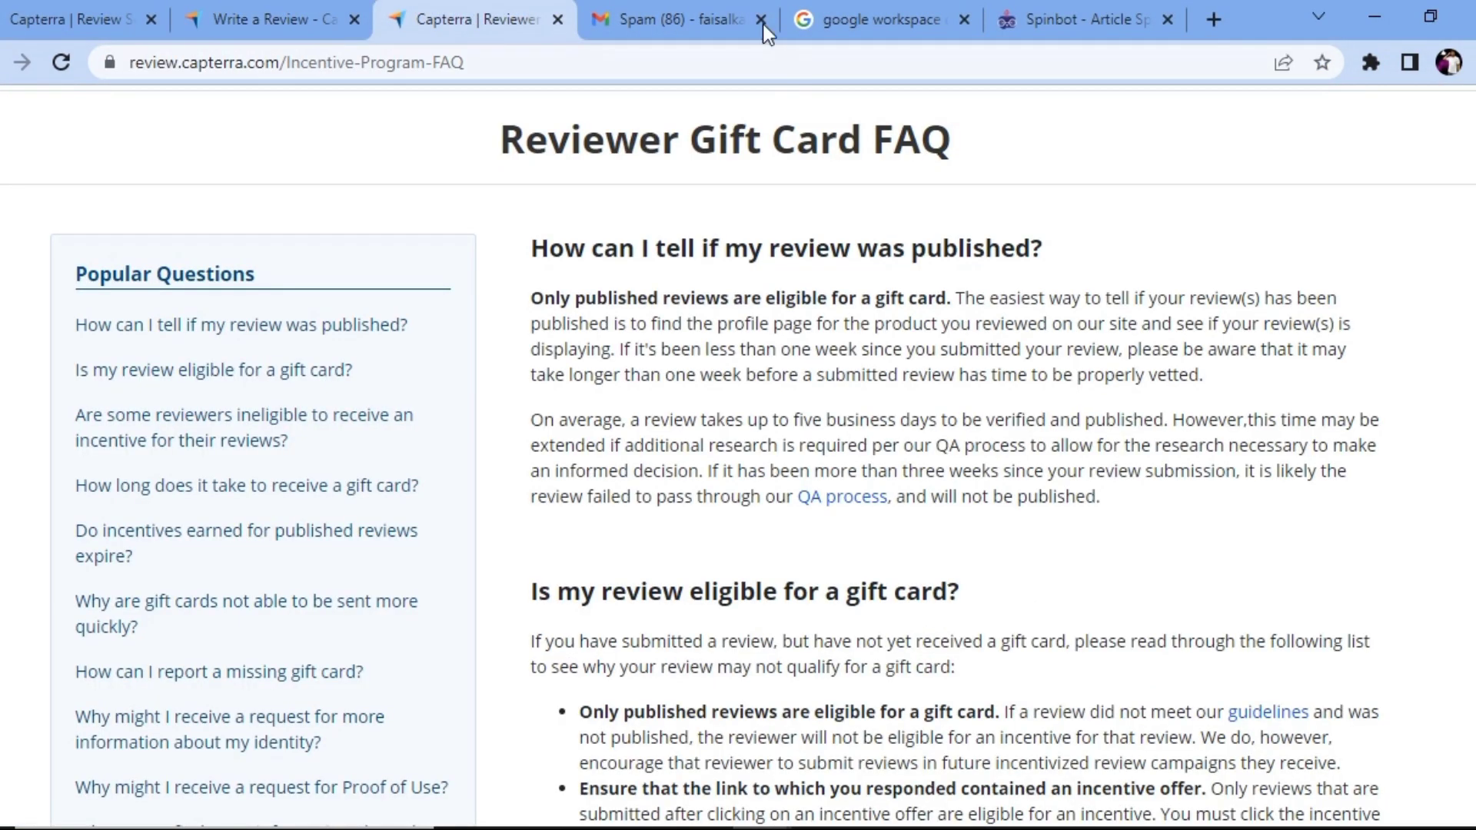
pyautogui.click(897, 23)
pyautogui.scroll(-3, 166, 479)
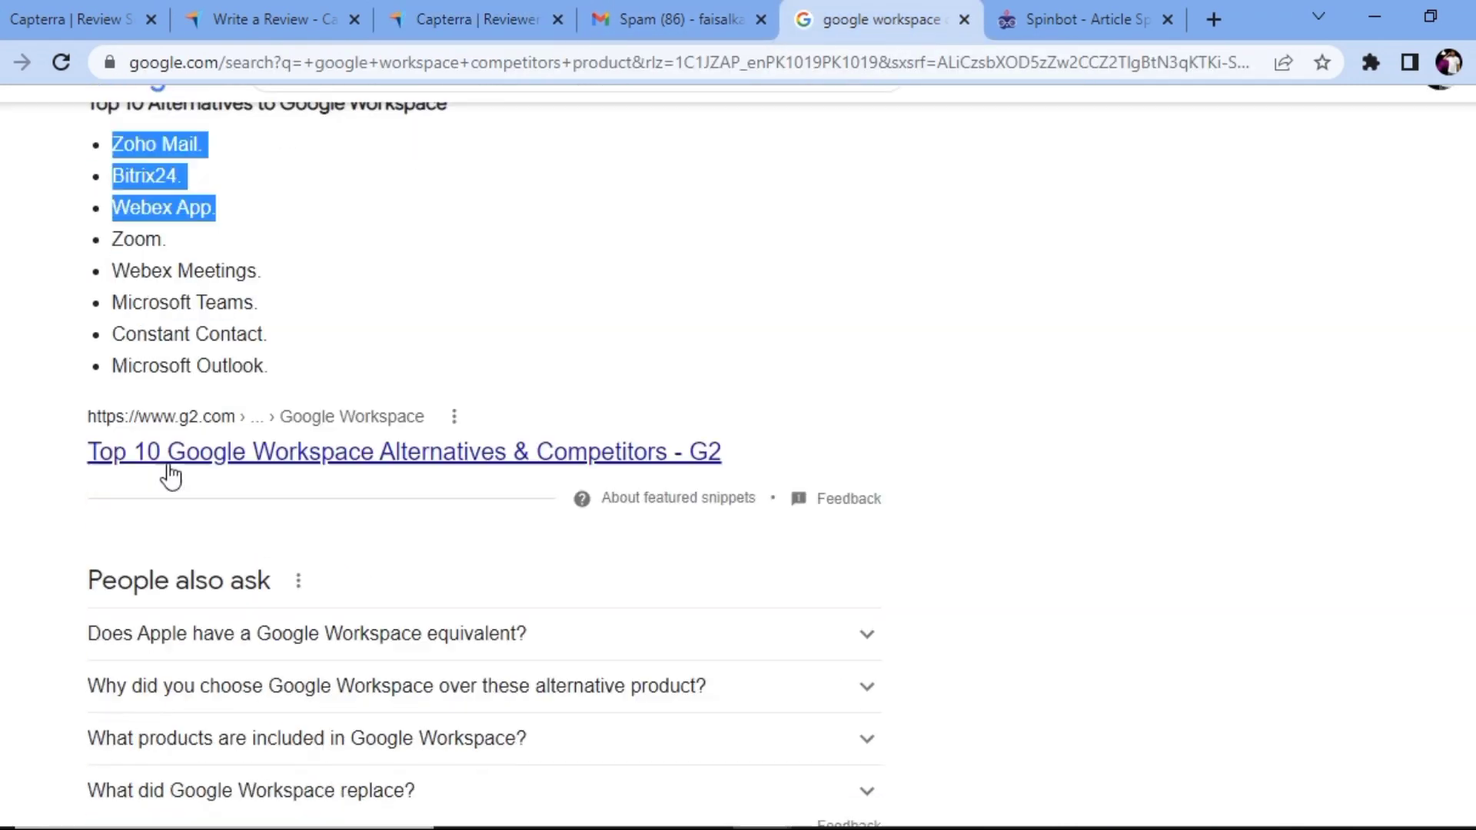
pyautogui.scroll(3, 210, 451)
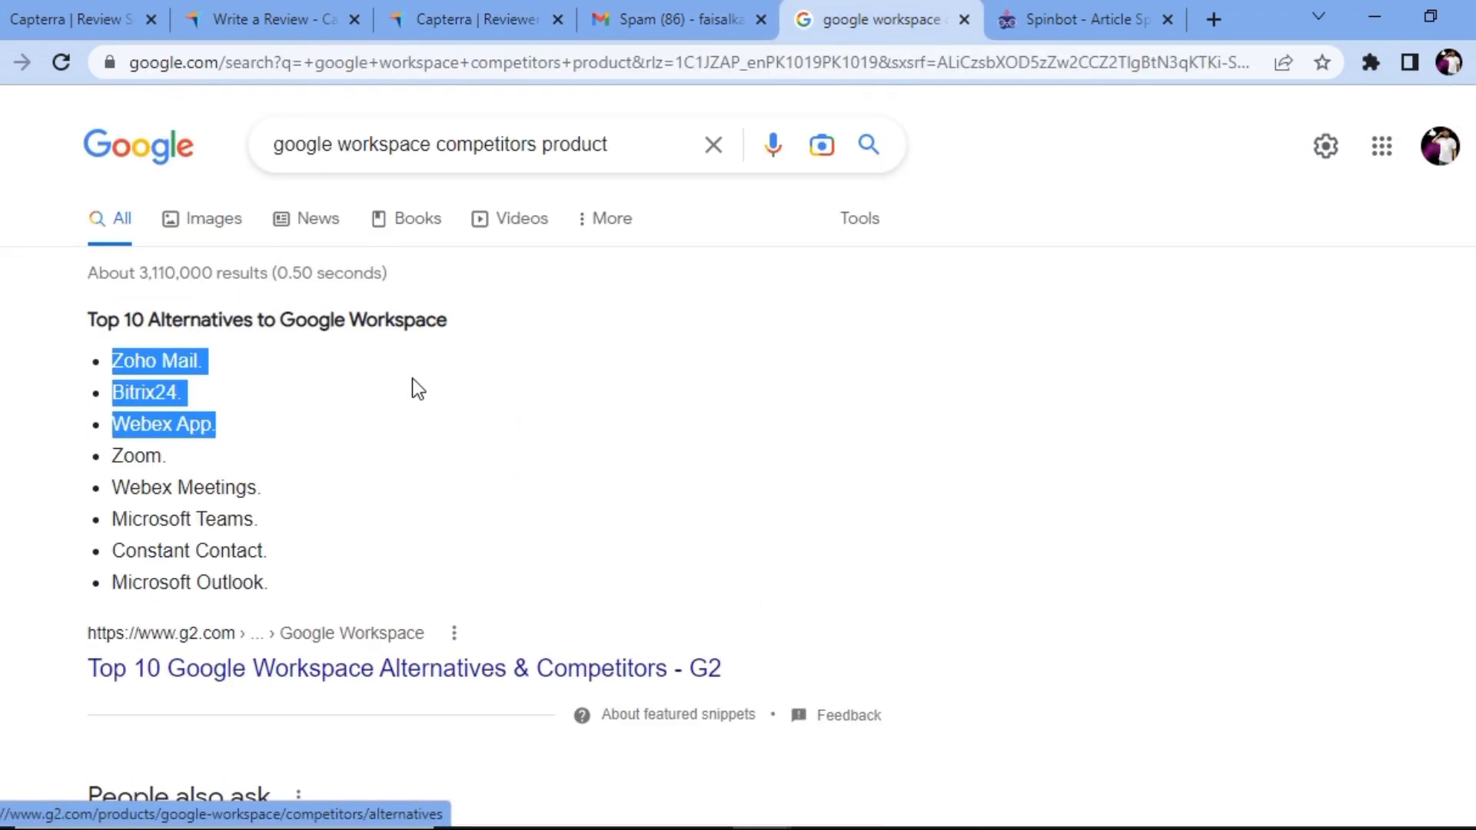
pyautogui.click(611, 143)
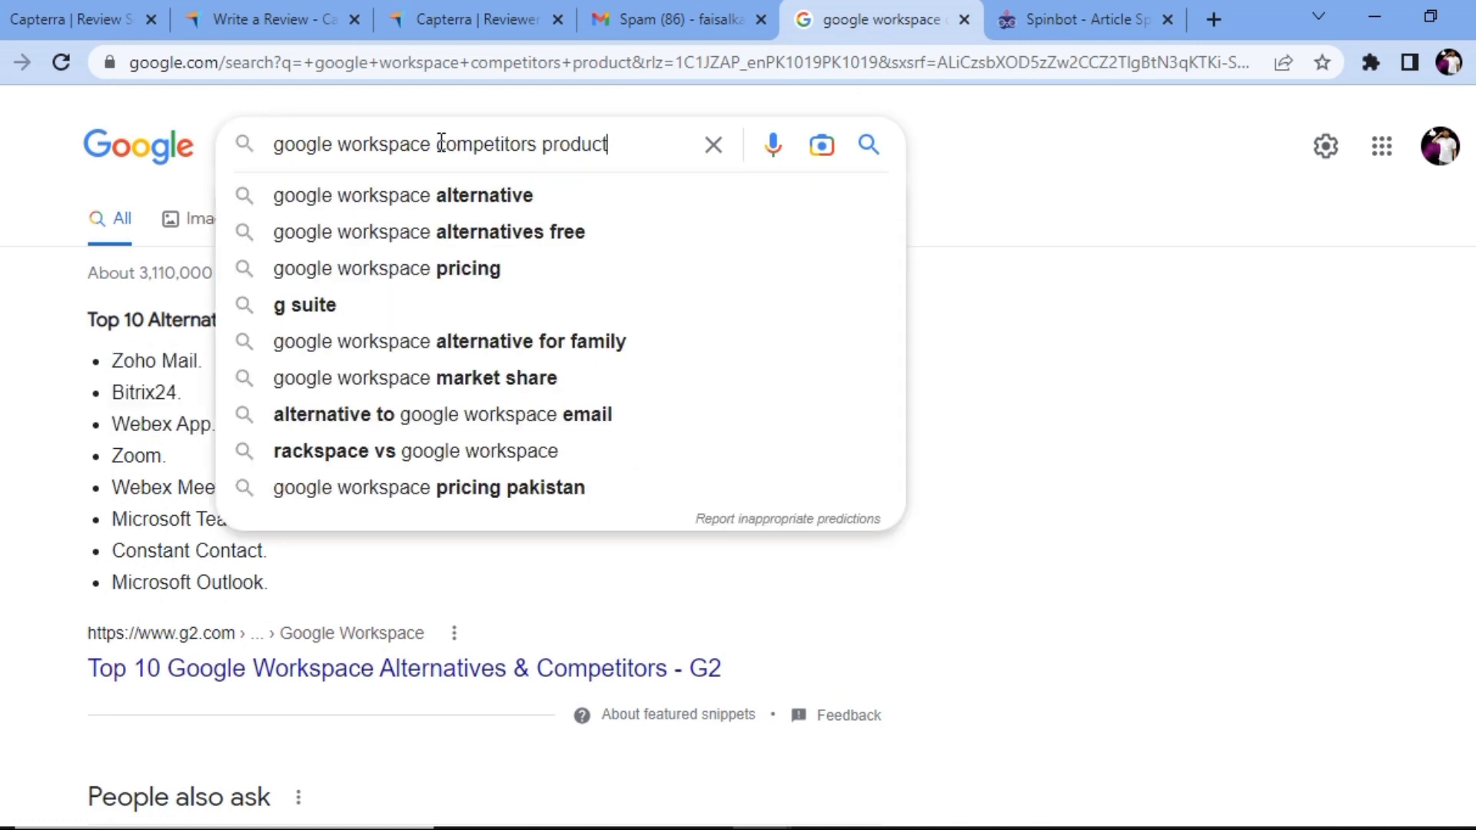
pyautogui.moveTo(613, 142); pyautogui.dragTo(435, 142)
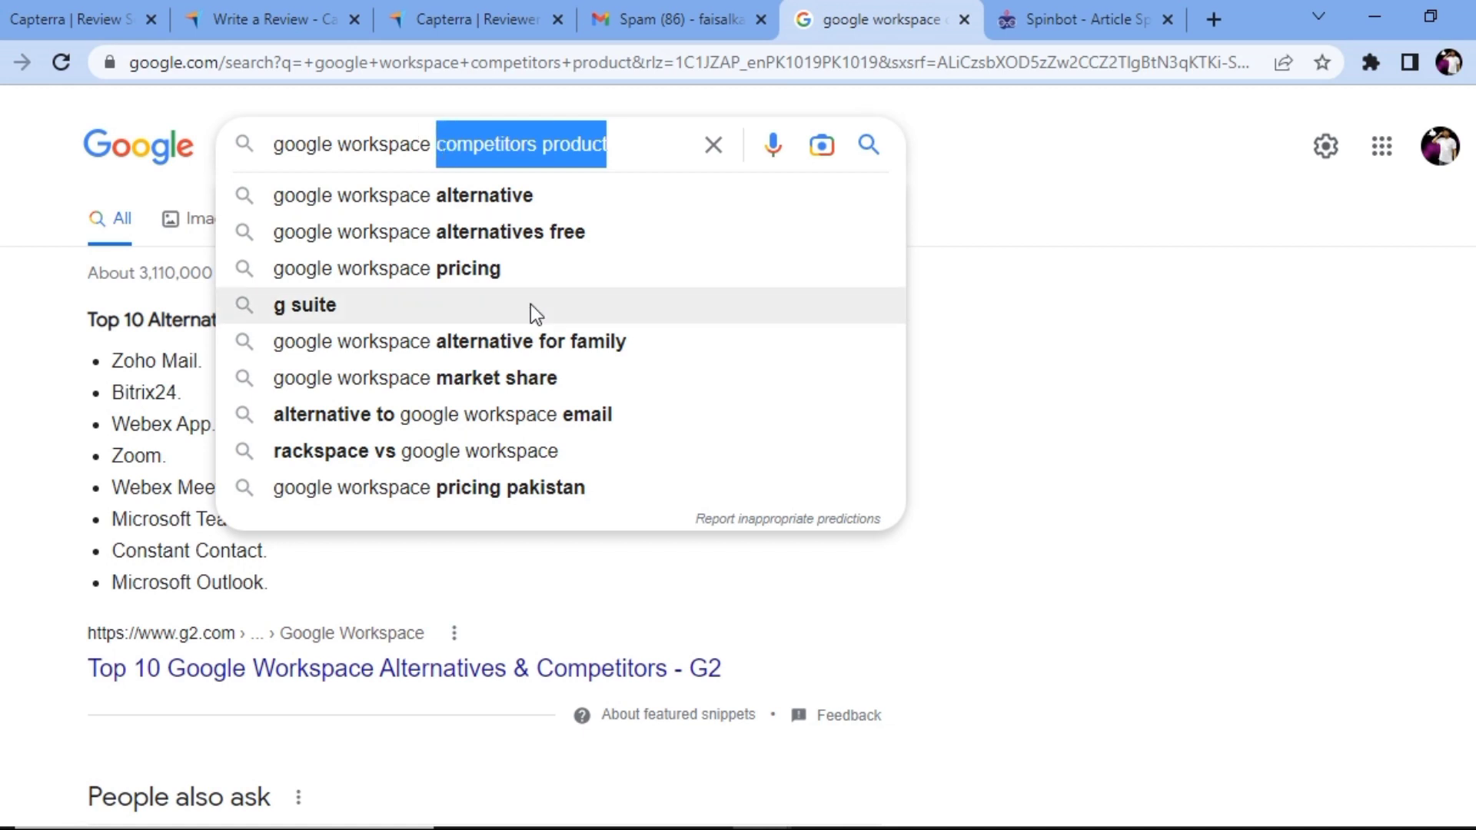
pyautogui.write('why s')
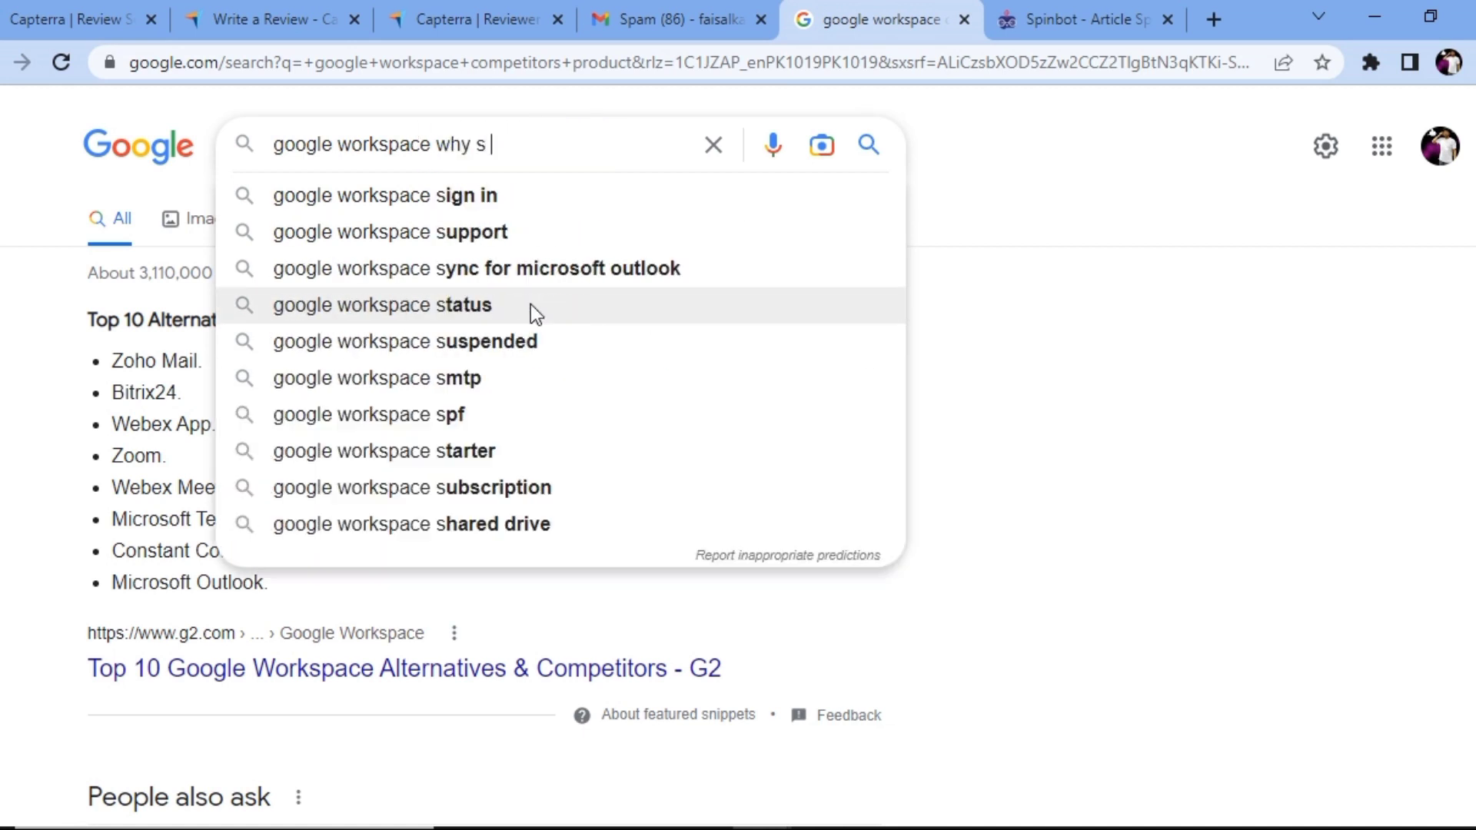
pyautogui.write(' best')
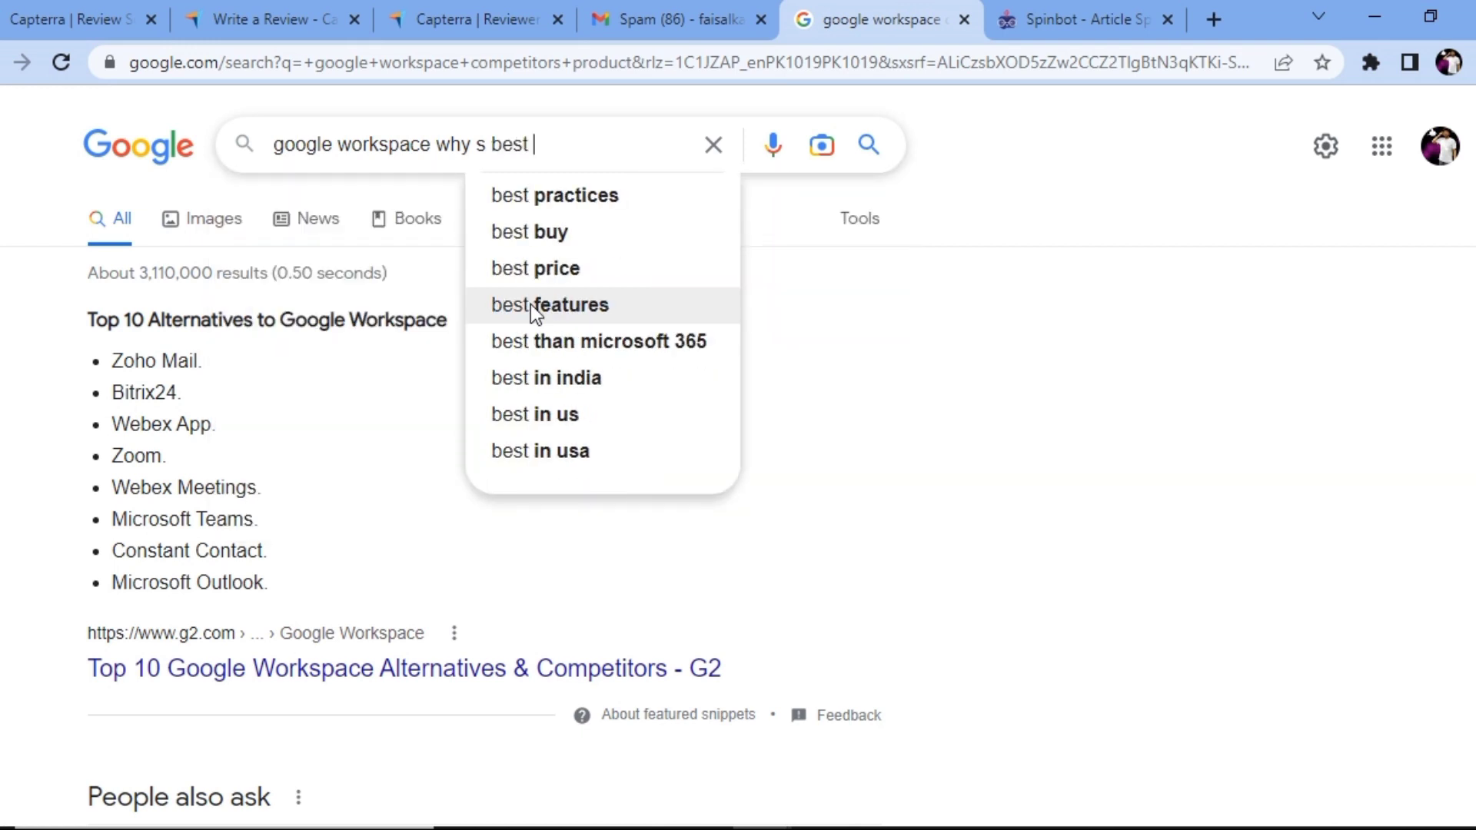
pyautogui.write(' tha')
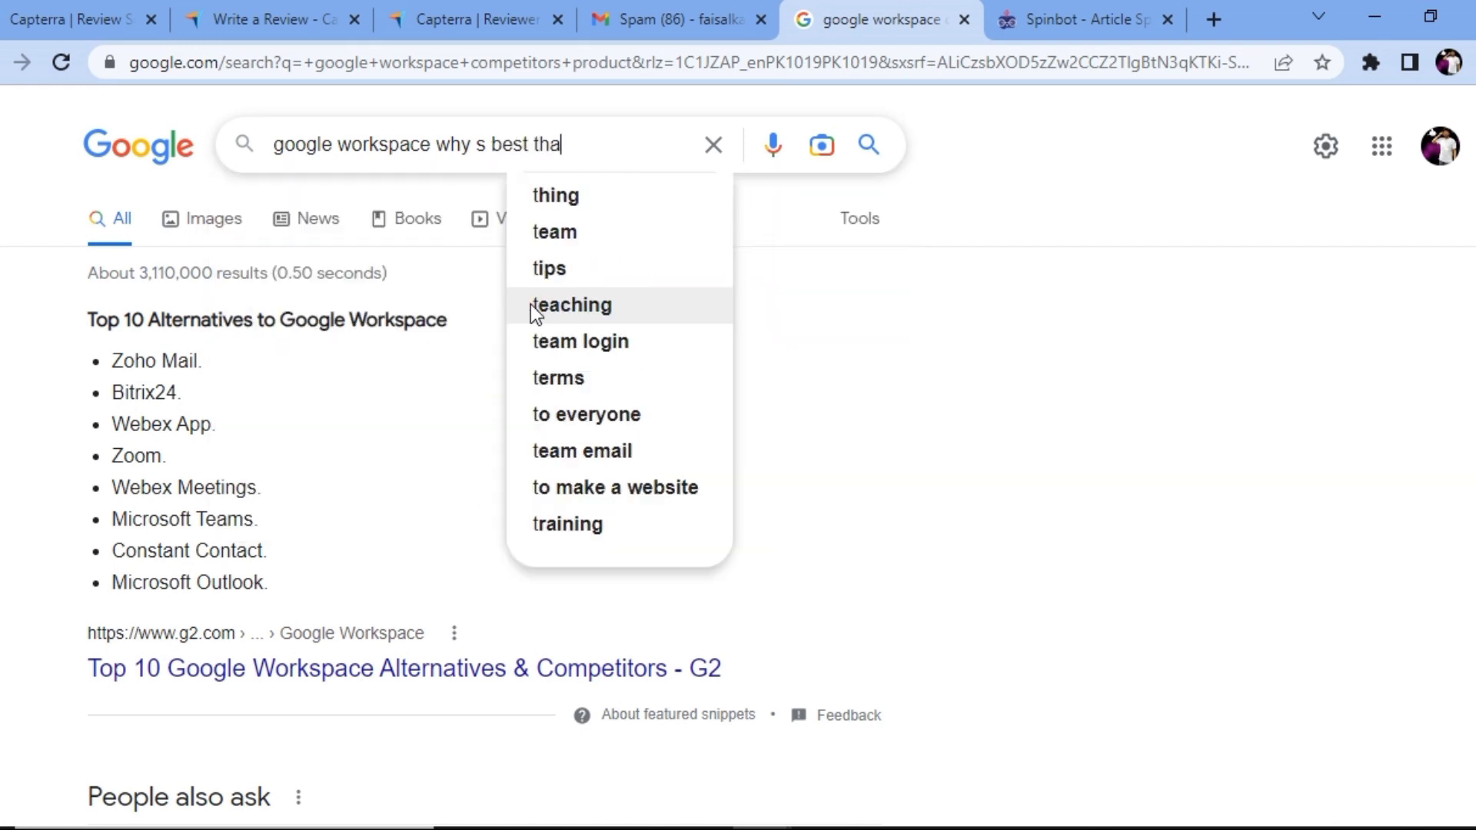
pyautogui.write('n others')
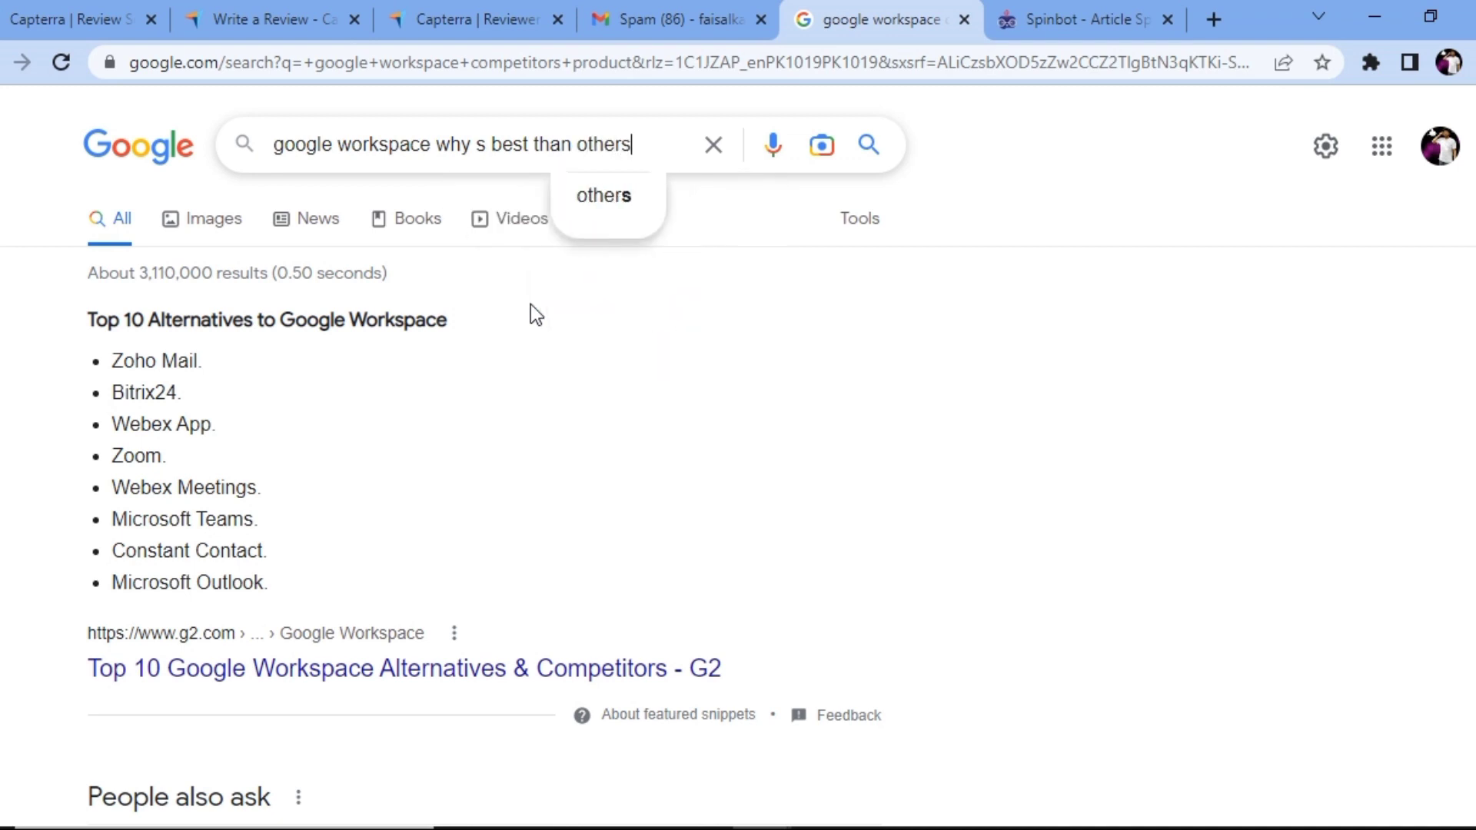
pyautogui.press('Return')
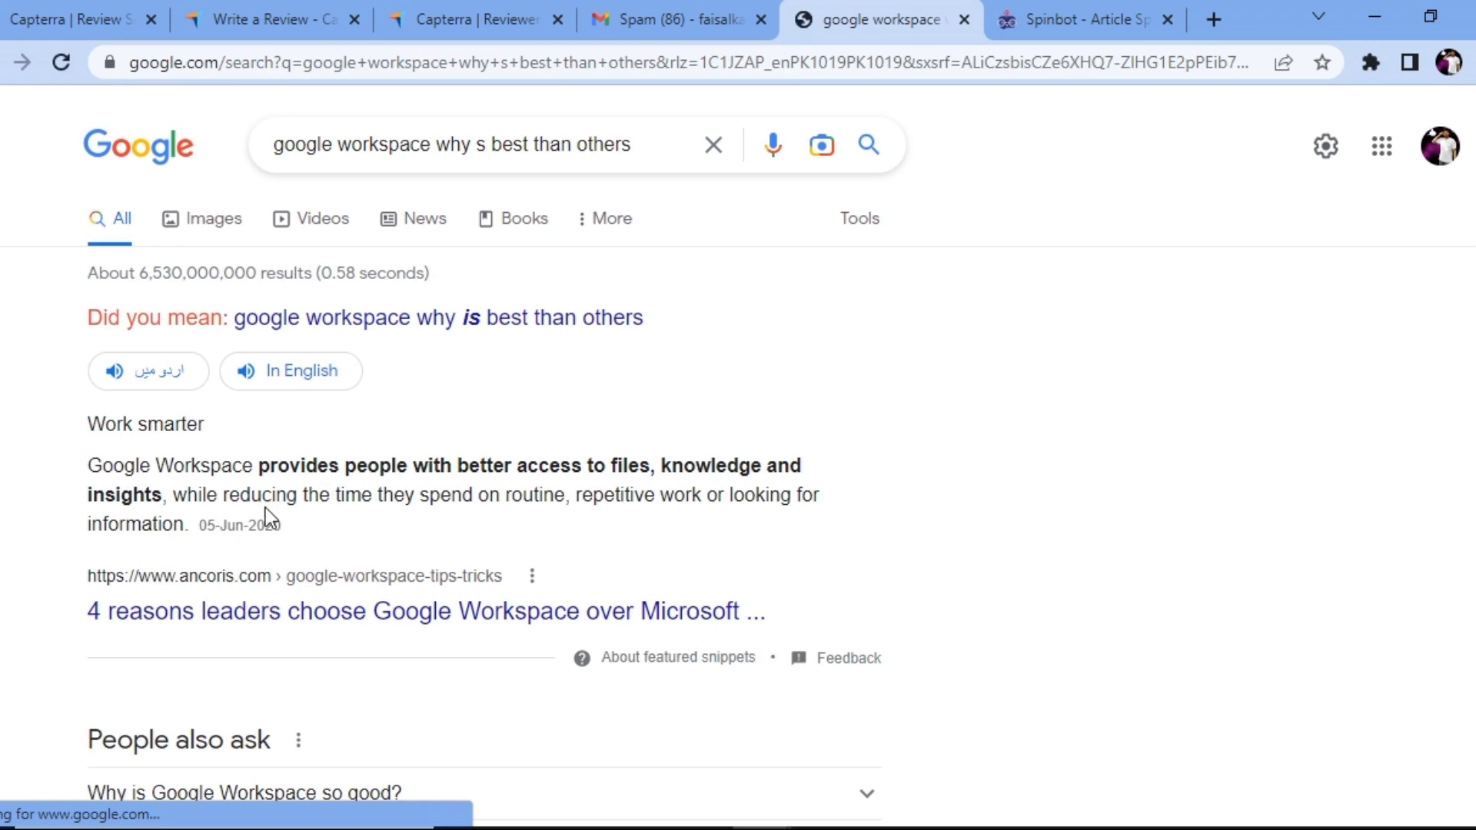
# Expand the related question "Why did you choose Google Workspace over these alternative product?" in the search results and copy its answer paragraph
pyautogui.scroll(-6, 266, 507)
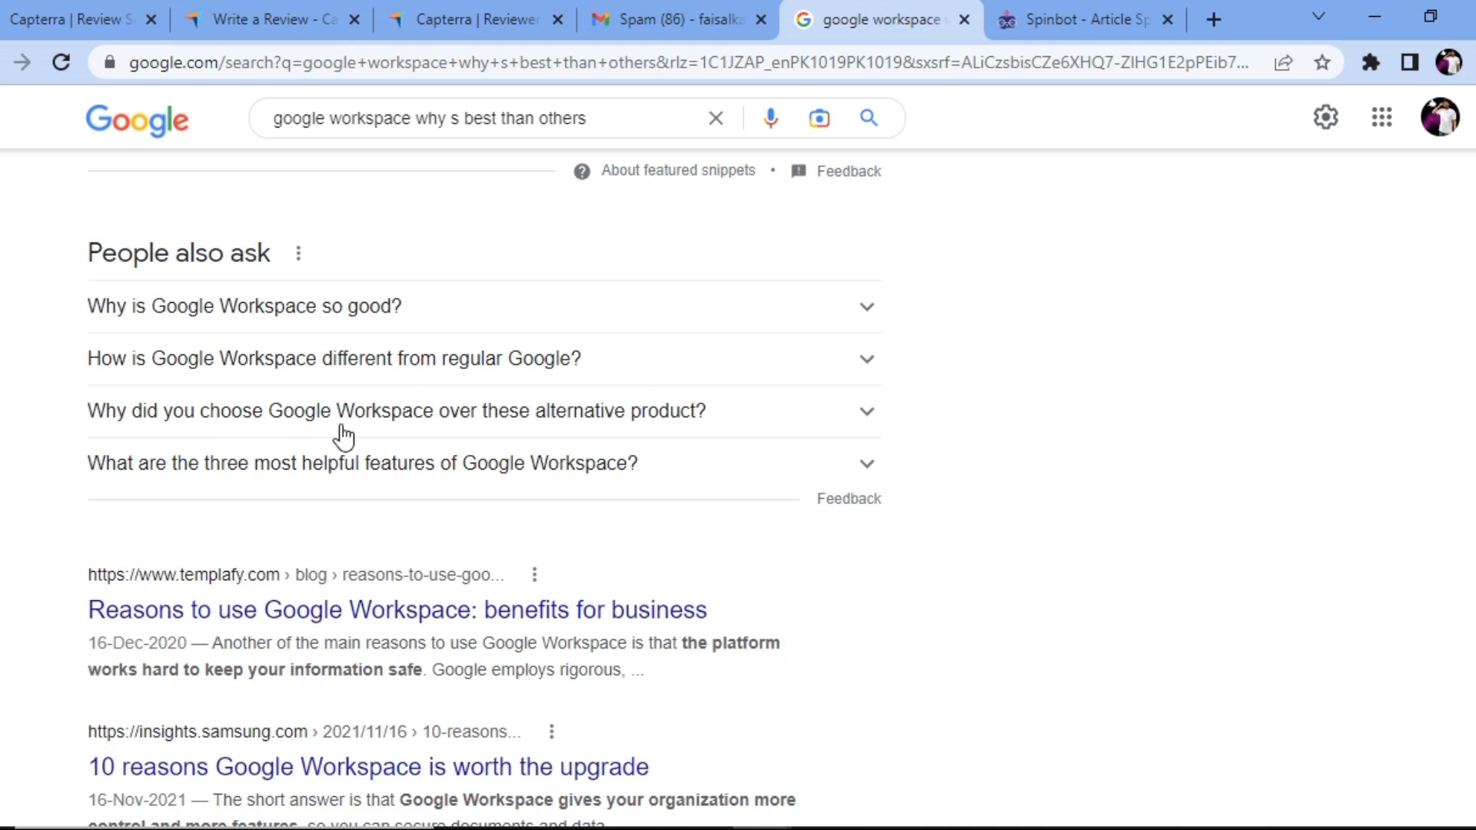
pyautogui.click(773, 427)
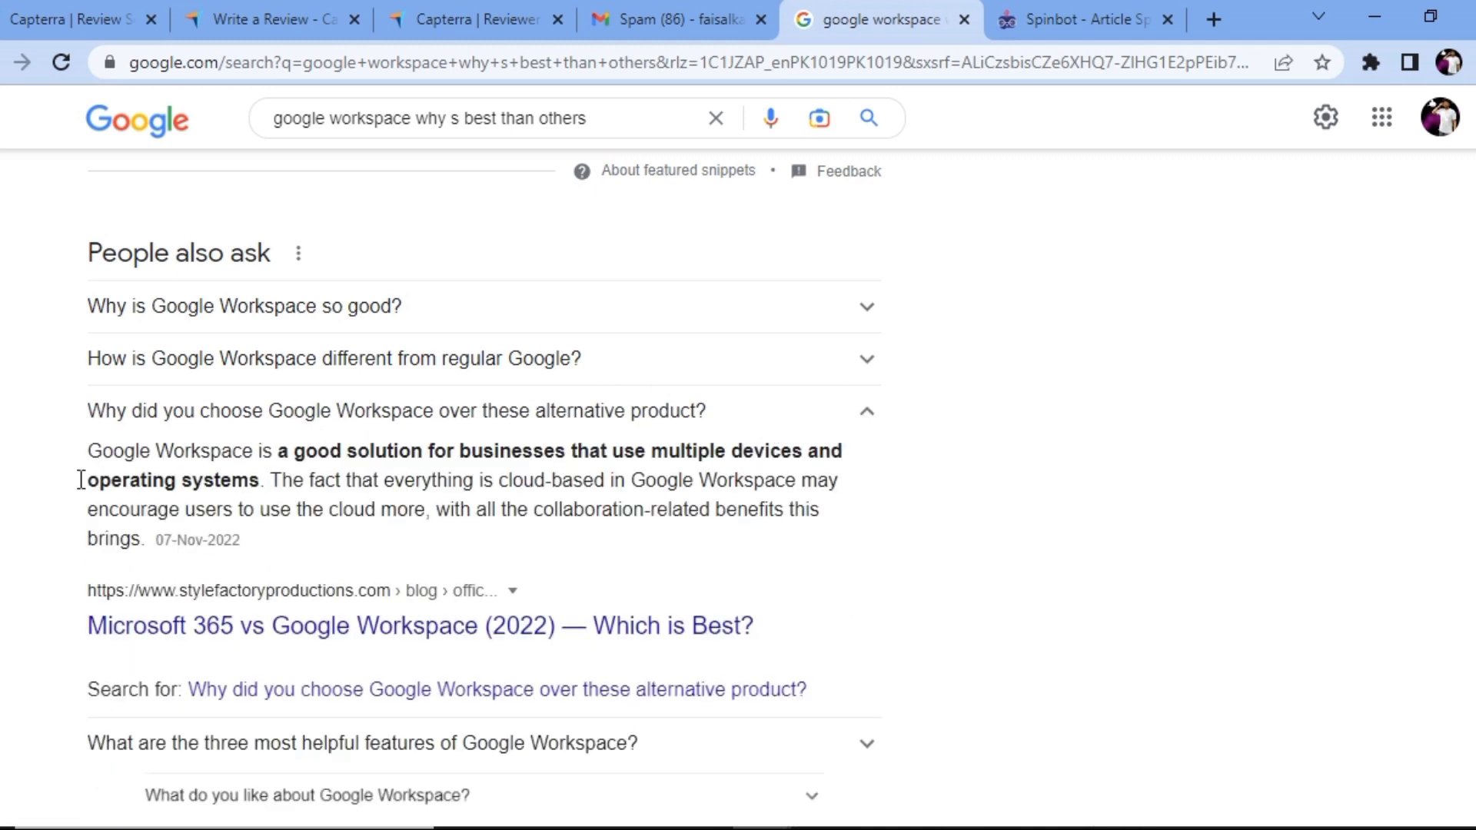
pyautogui.moveTo(90, 450); pyautogui.dragTo(157, 540)
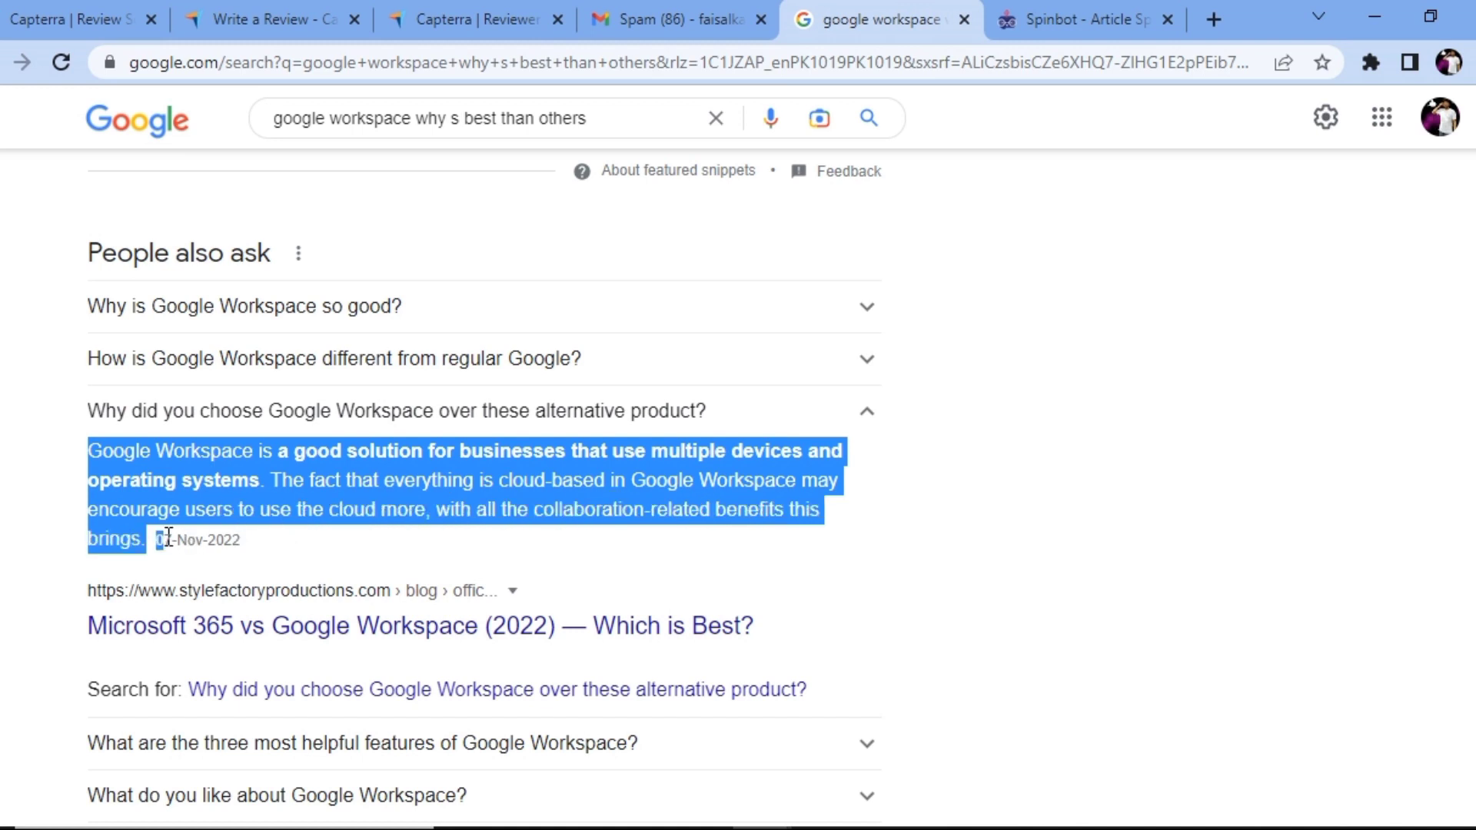
pyautogui.rightClick(122, 500)
pyautogui.click(172, 513)
# Switch to SpinBot, paste the copied answer into a fresh Text Spinner without the stray trailing "0", and run a Basic Spin
pyautogui.click(1001, 16)
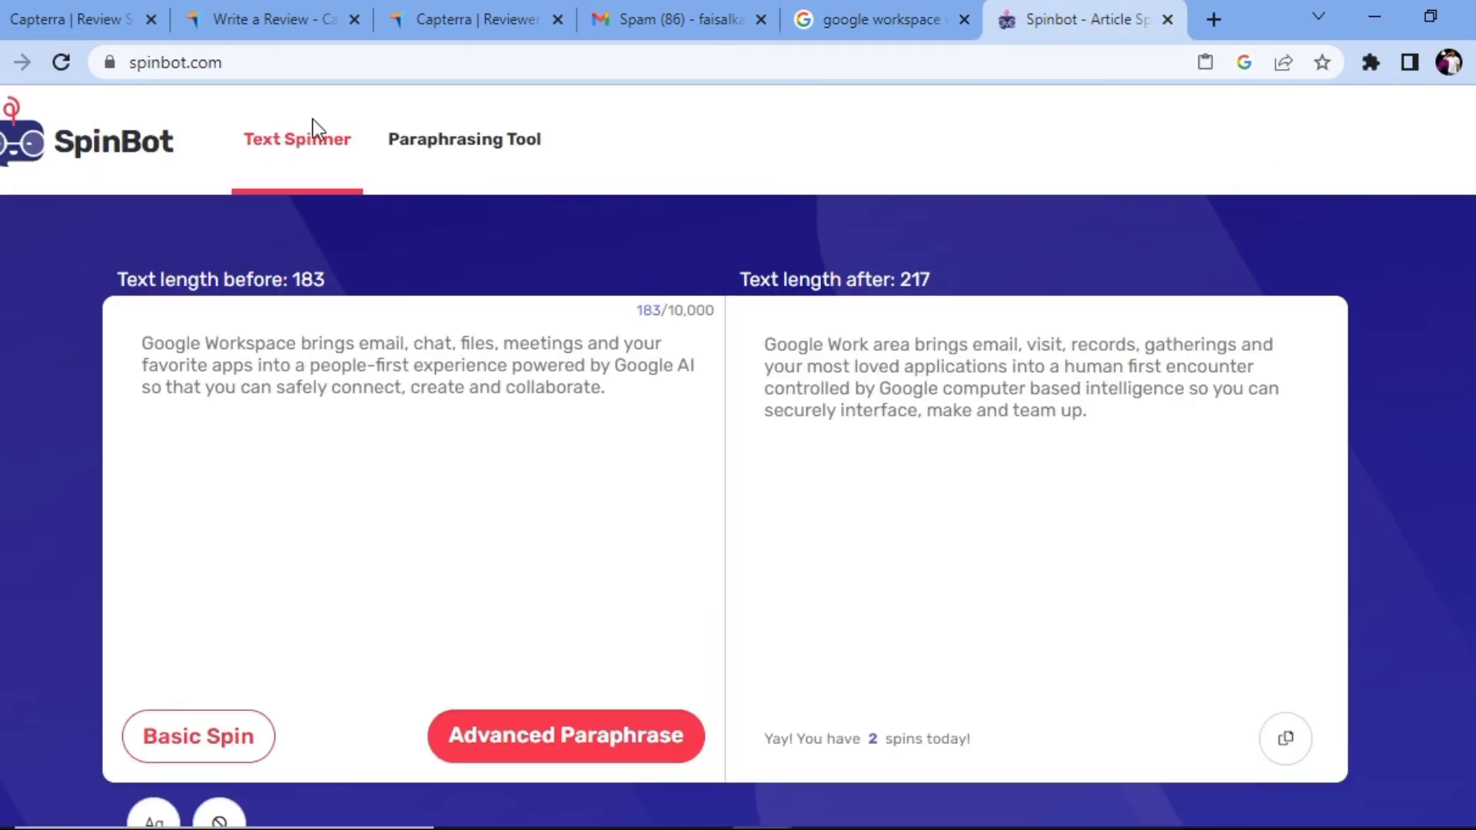
pyautogui.click(303, 138)
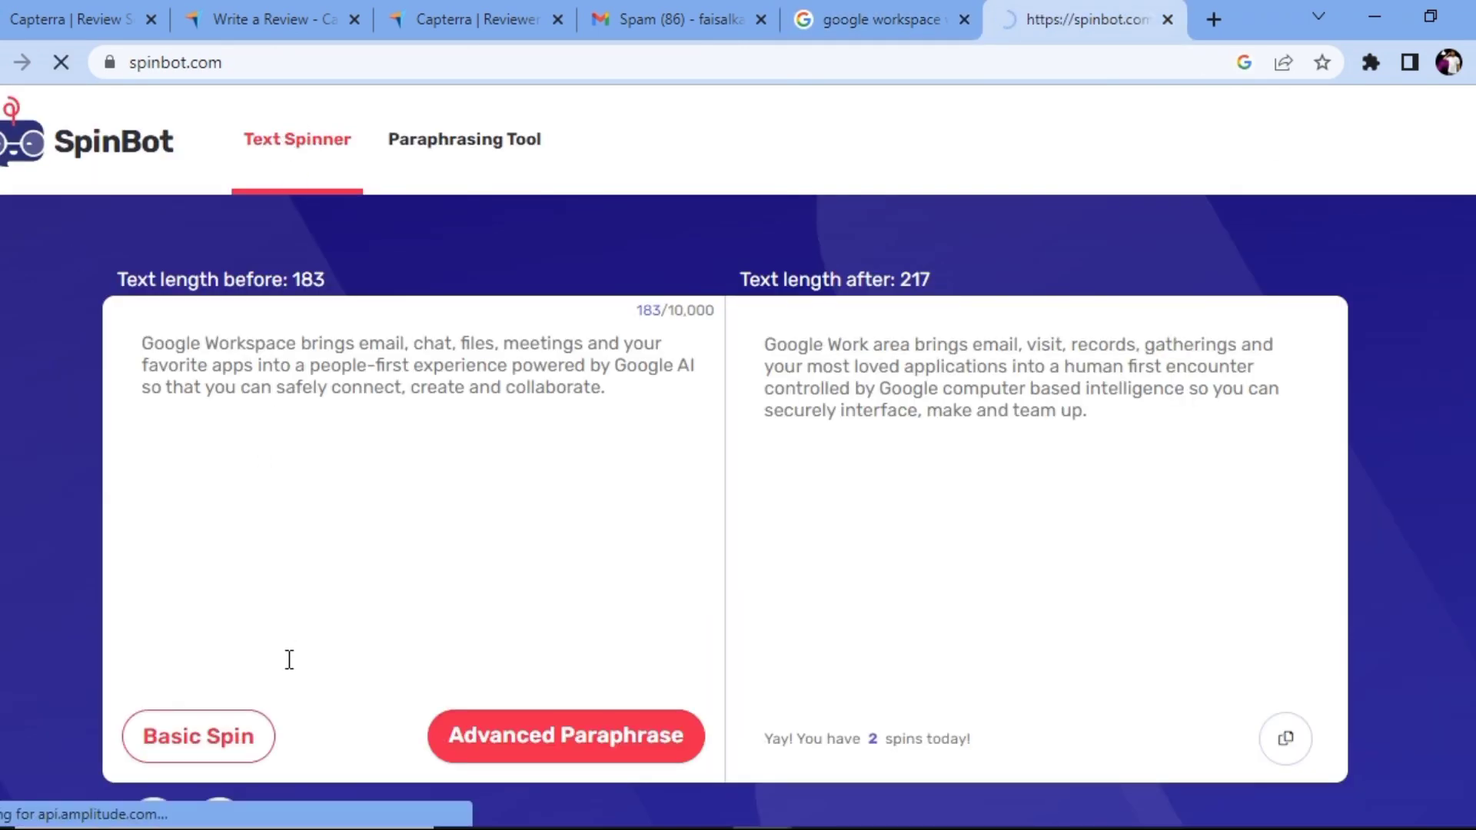
pyautogui.click(393, 551)
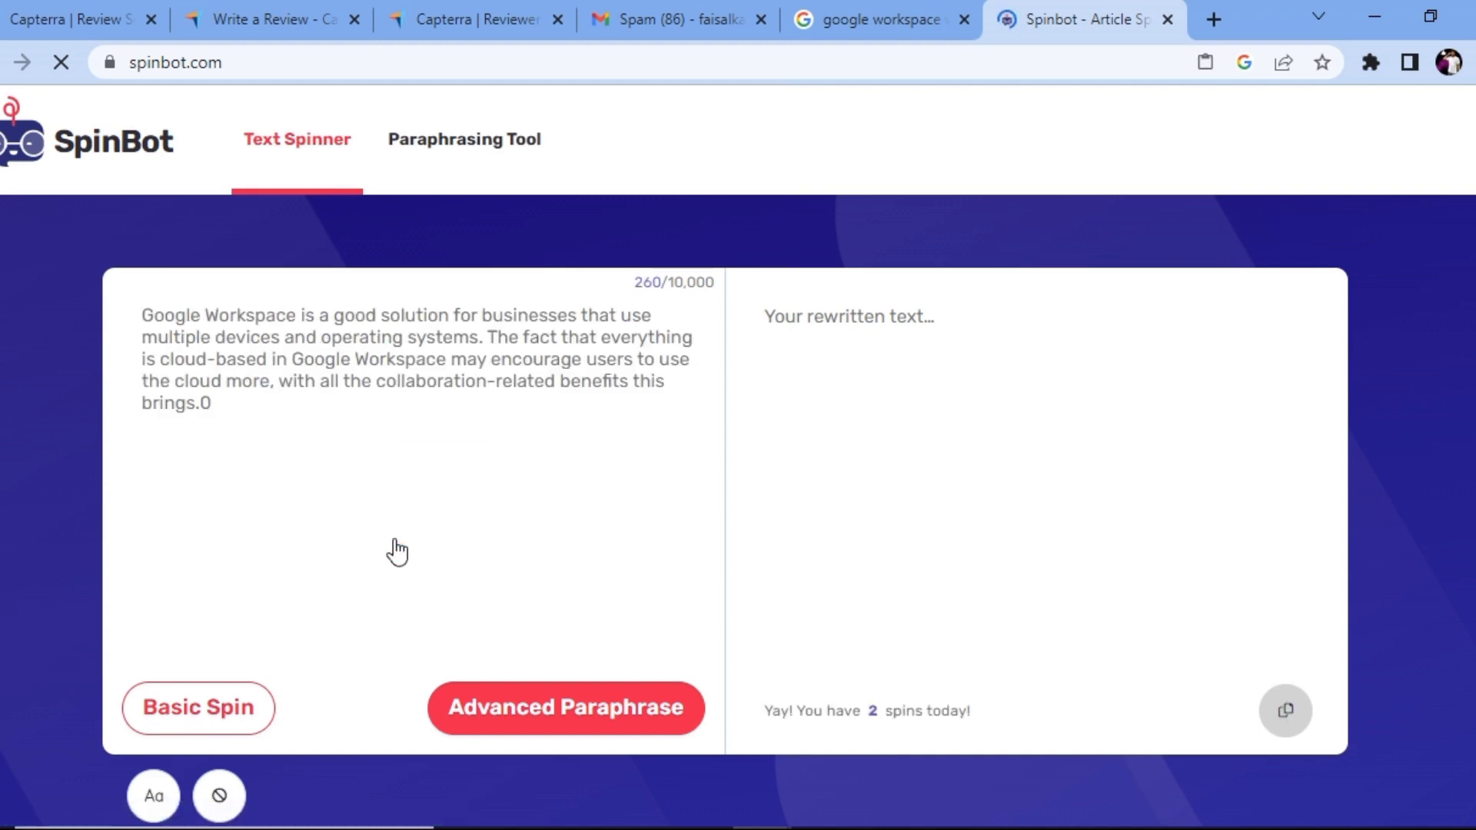
pyautogui.click(238, 406)
pyautogui.press('BackSpace')
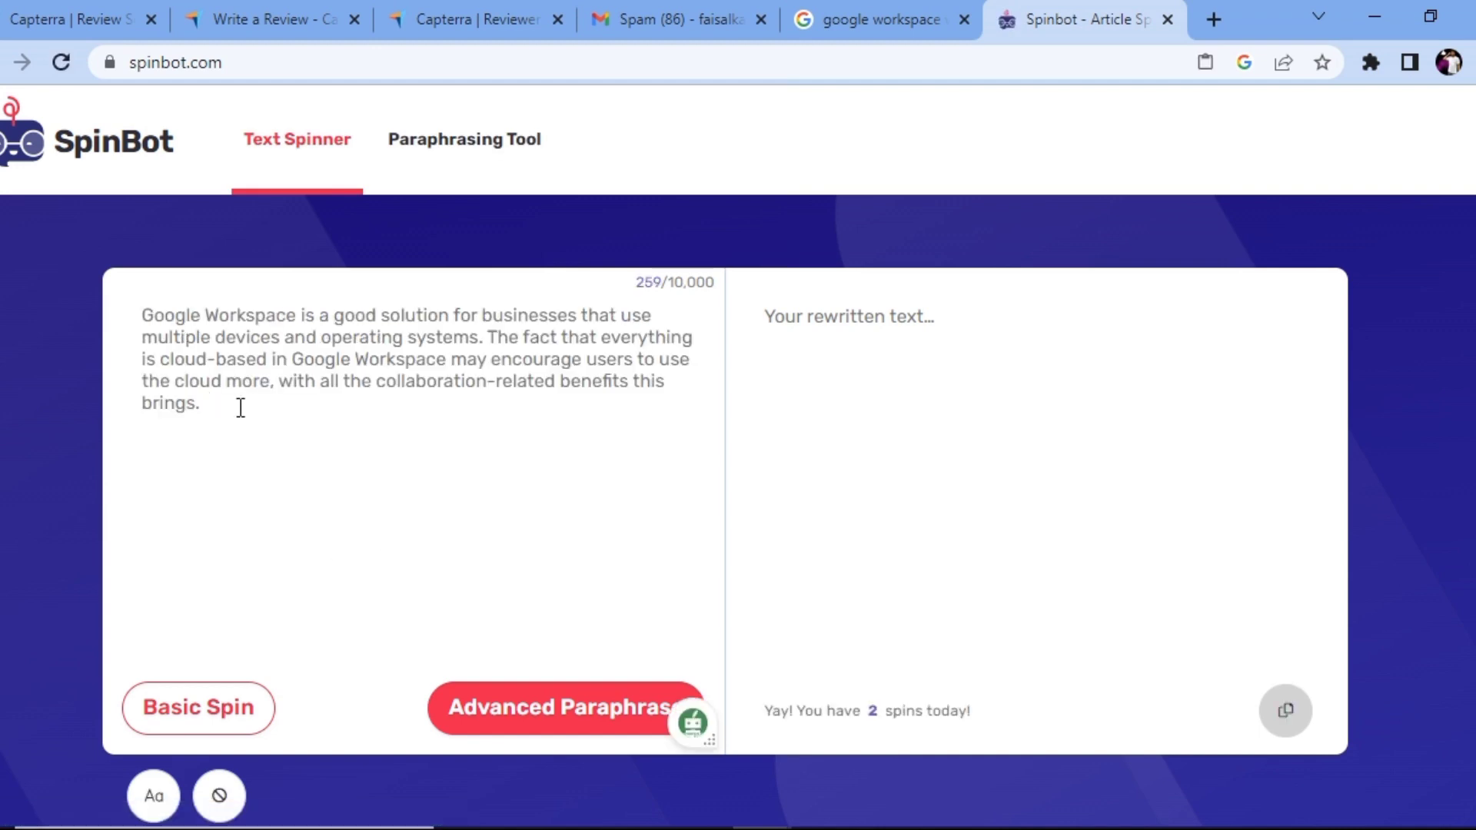
pyautogui.click(170, 713)
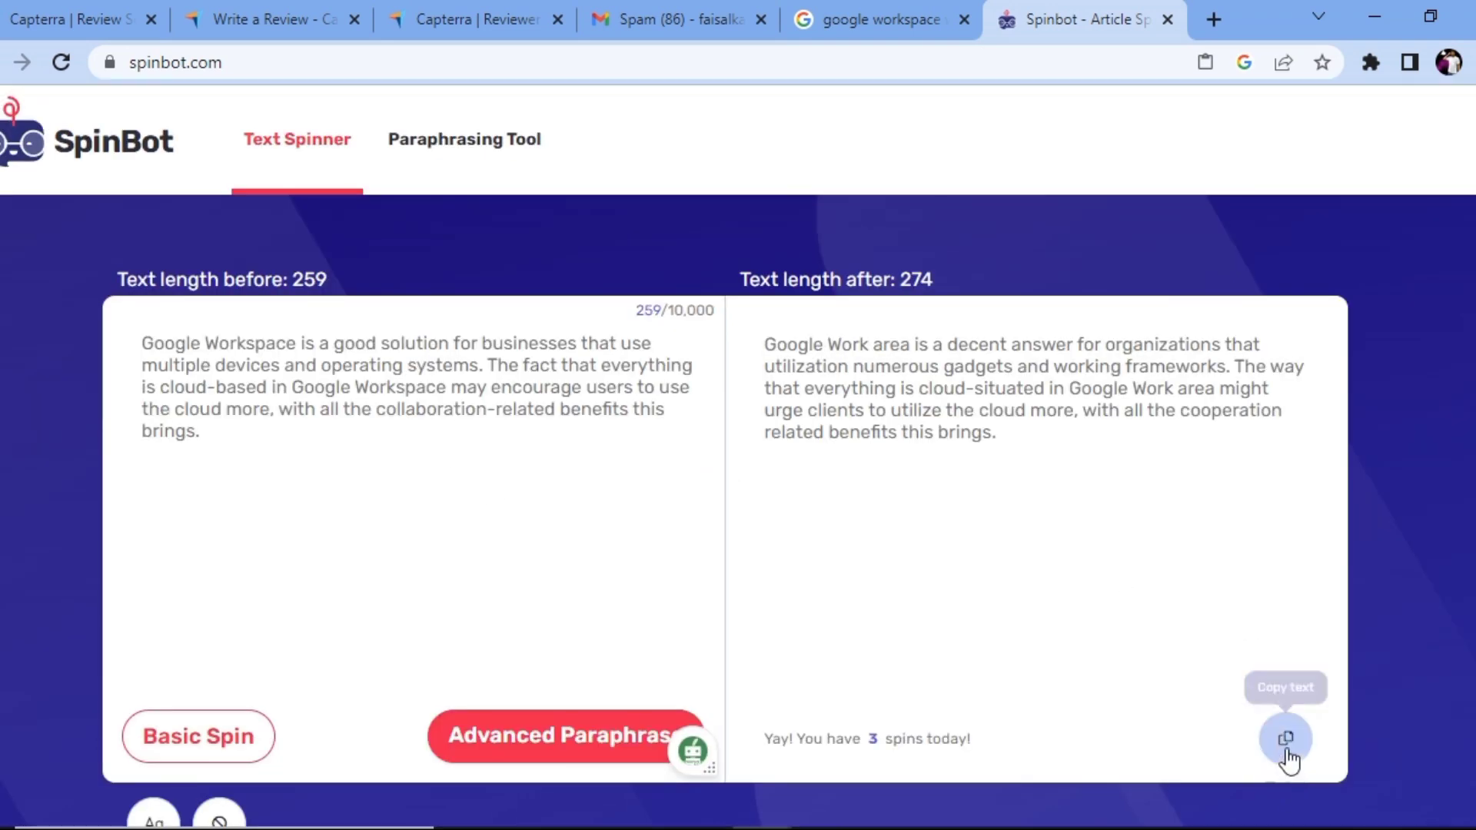
# Copy the rewritten text and paste it into the Capterra review as the reason for choosing Google Workspace over the alternatives
pyautogui.click(1288, 740)
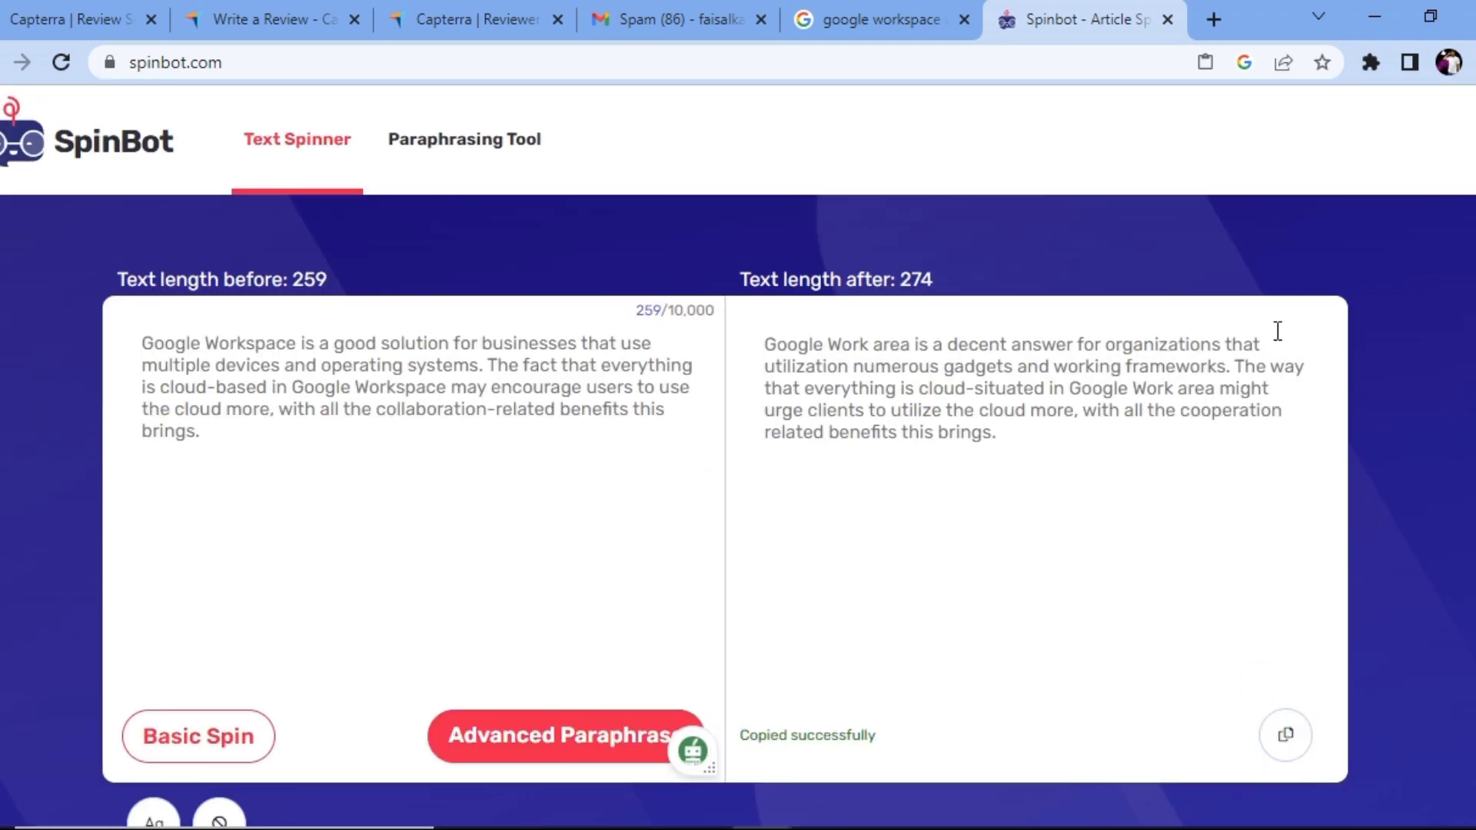
pyautogui.click(279, 6)
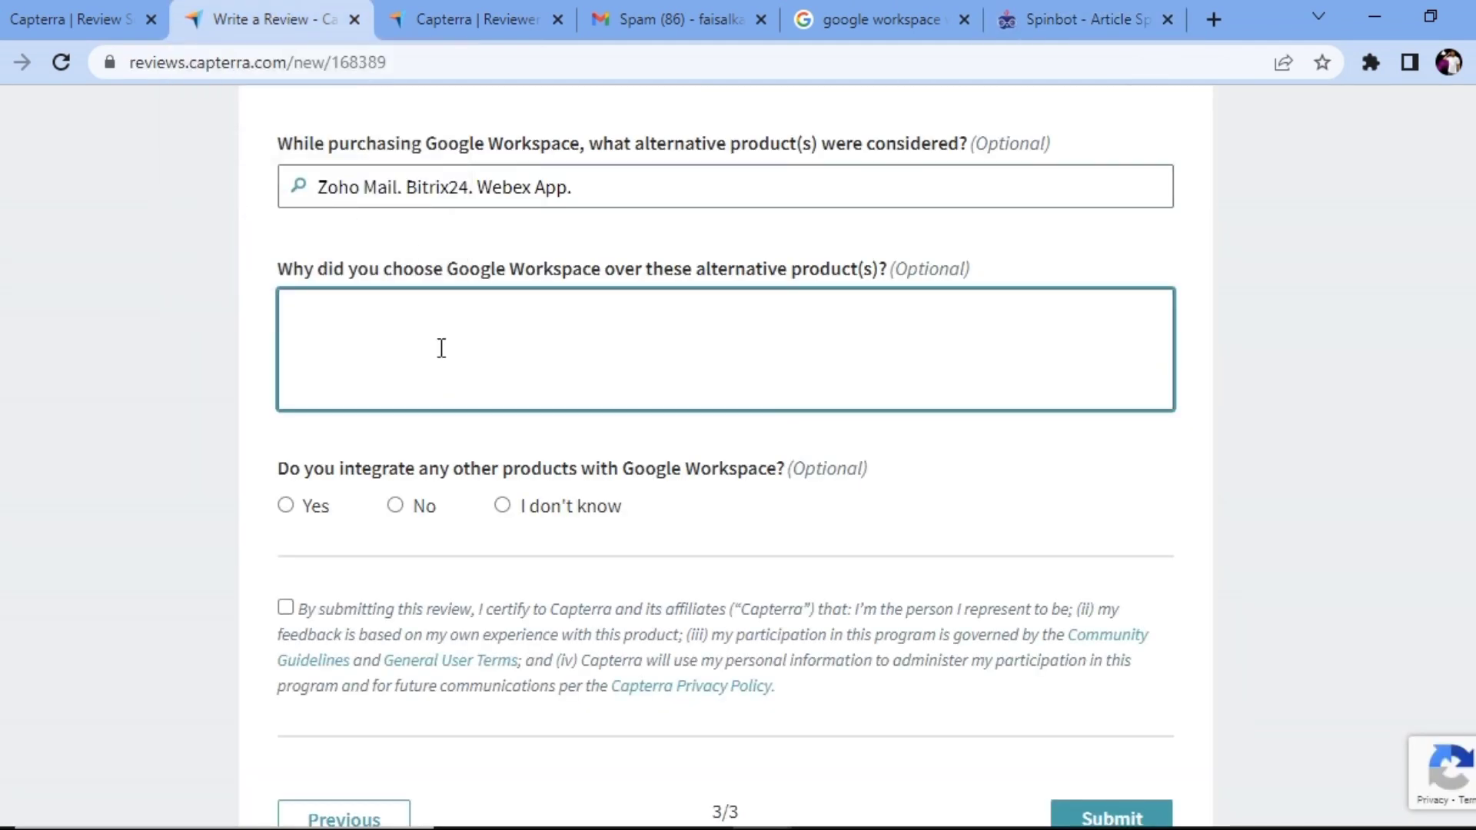
pyautogui.hotkey('ctrl', 'v')
# Answer No to integrating other products with Google Workspace and accept the certification statement for submitting the review
pyautogui.scroll(-1, 330, 369)
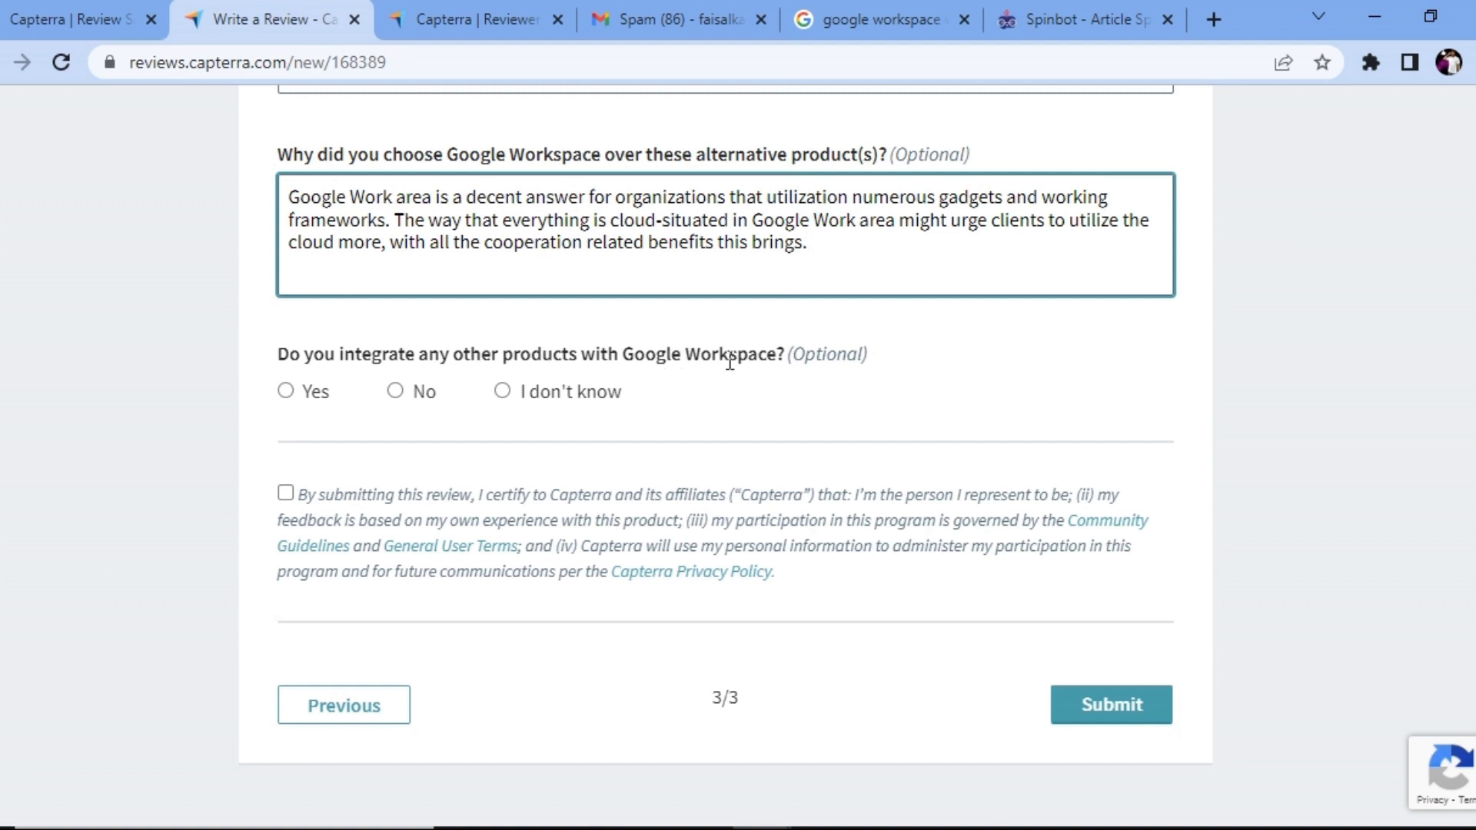
pyautogui.click(399, 395)
pyautogui.scroll(1, 332, 497)
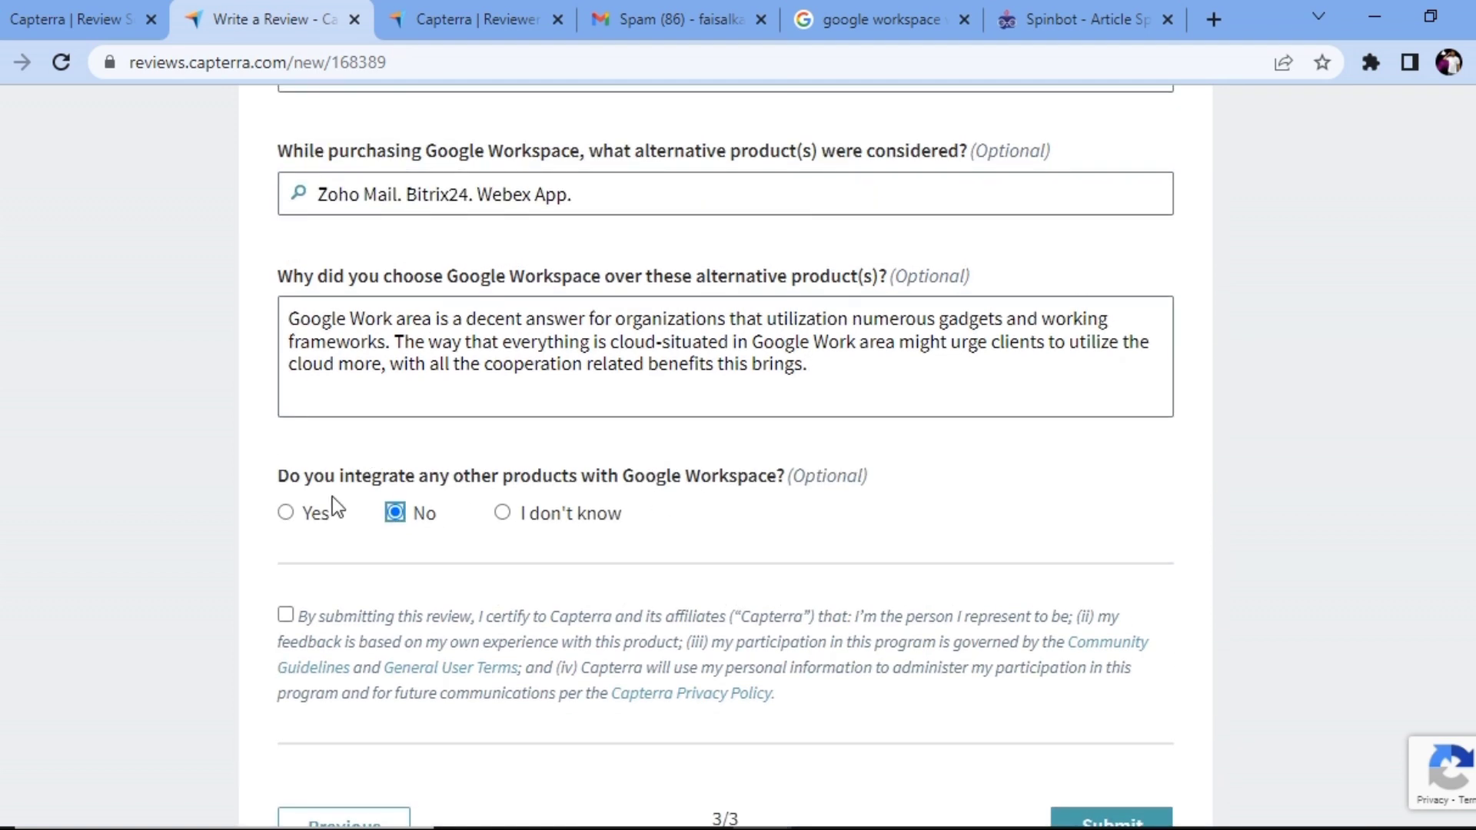
pyautogui.click(285, 615)
pyautogui.scroll(-1, 491, 546)
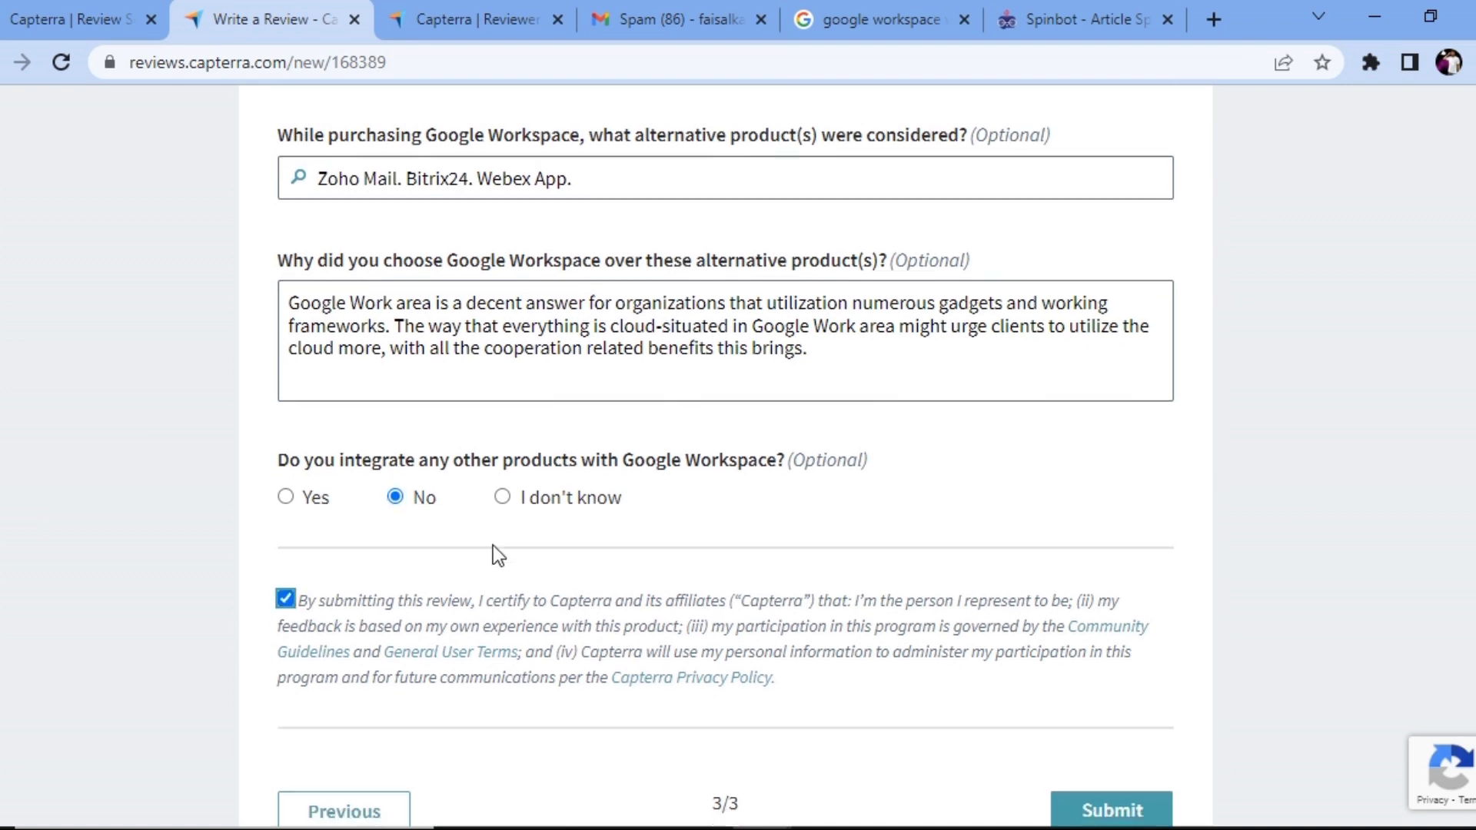